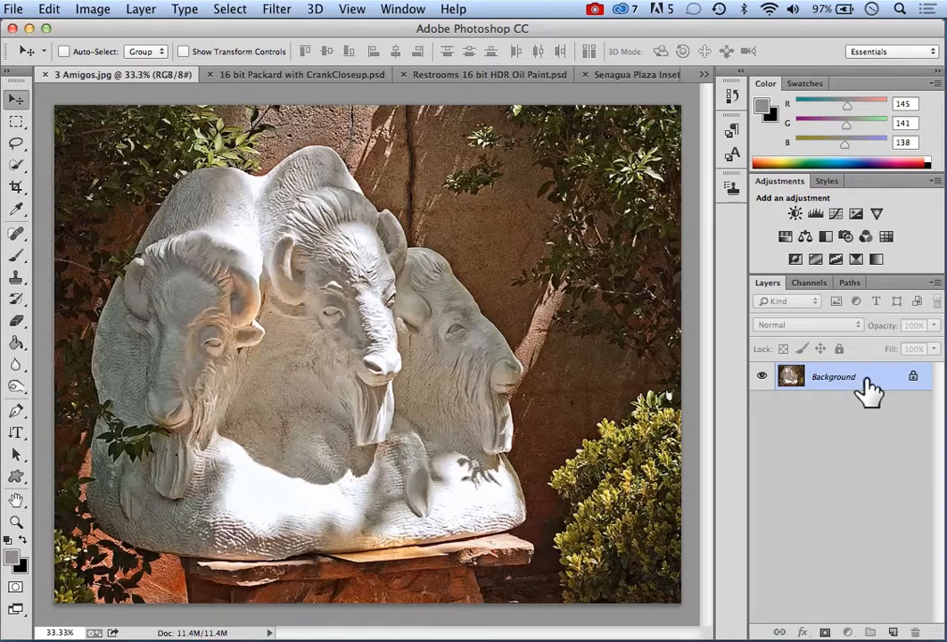
- Duplicate the Background layer and try to move the locked original above the copy
left_click_drag(868, 392, 839, 381)
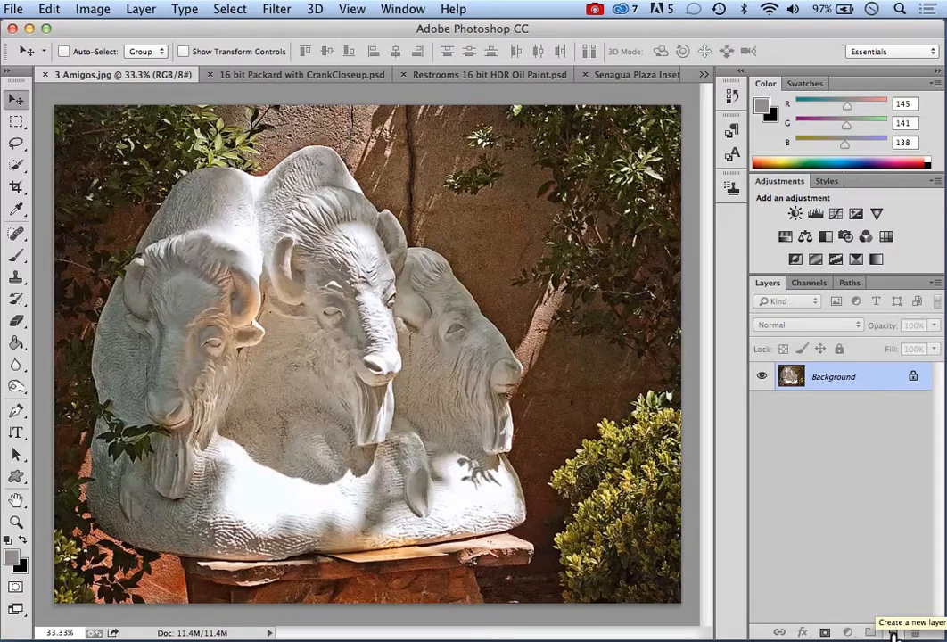
left_click_drag(860, 389, 892, 632)
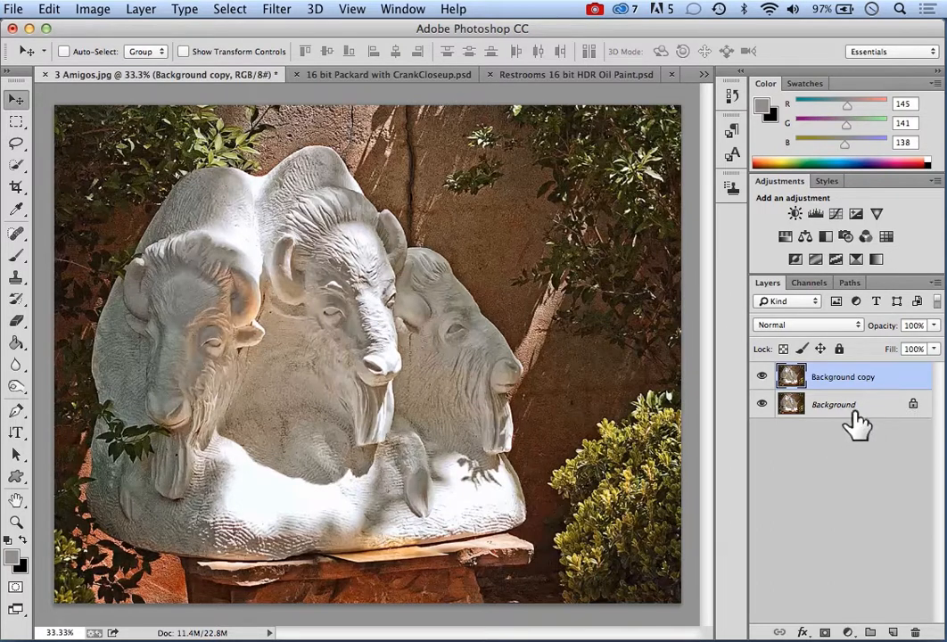
left_click_drag(854, 421, 856, 365)
left_click_drag(843, 428, 849, 448)
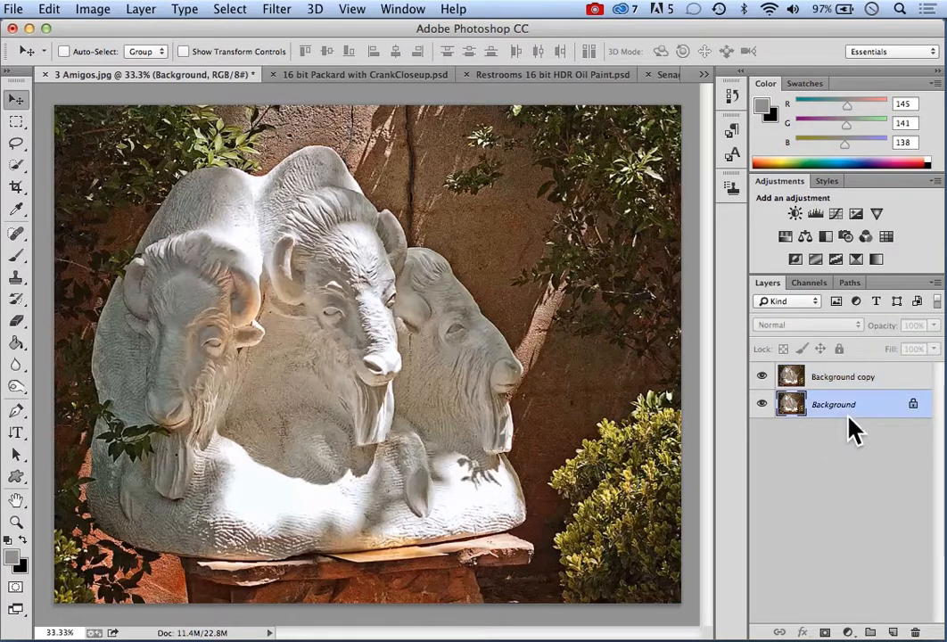
- Hide the Background layer and erase a stroke across the middle bison's face on the Background copy layer
left_click(761, 405)
left_click(16, 322)
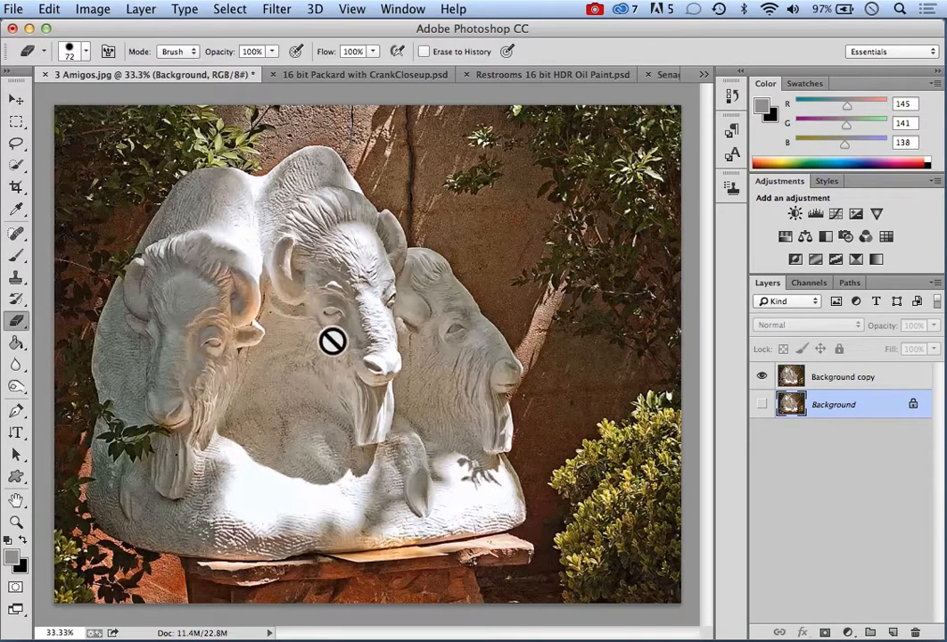
key("alt+bracketright")
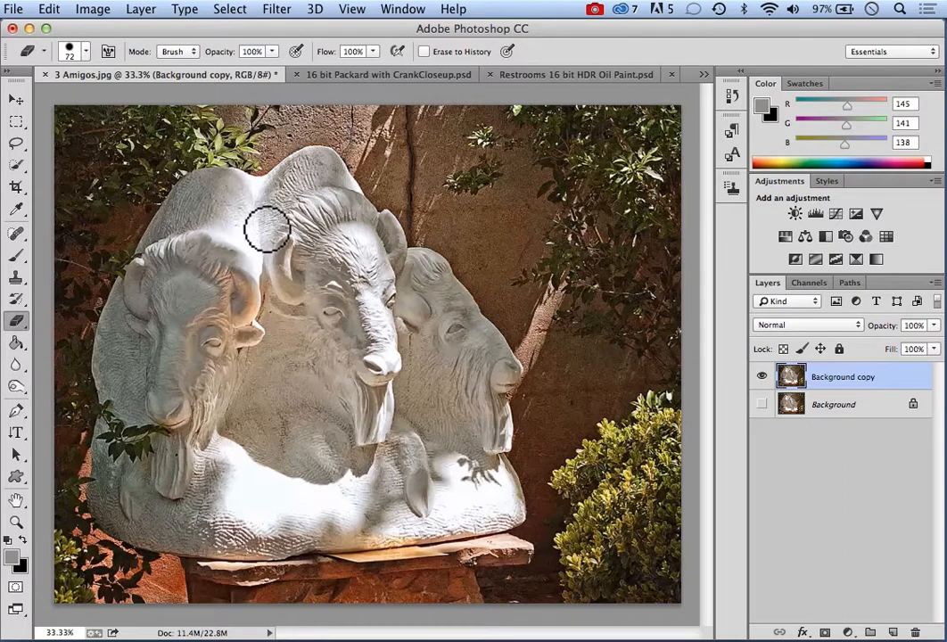
mouse_move(331, 302)
left_mouse_down()
mouse_move(333, 252)
mouse_move(292, 234)
mouse_move(353, 313)
mouse_move(304, 228)
mouse_move(386, 351)
mouse_move(311, 270)
mouse_move(351, 349)
mouse_move(346, 385)
mouse_move(376, 370)
mouse_move(350, 359)
mouse_move(381, 379)
left_mouse_up()
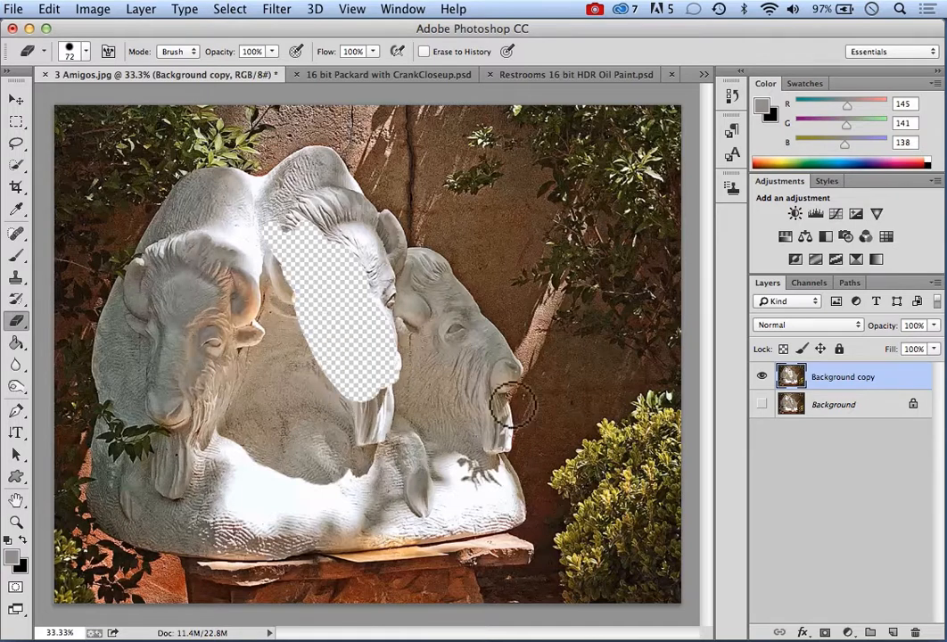
- Undo the eraser stroke on Background copy and show only the Background layer
left_click(51, 10)
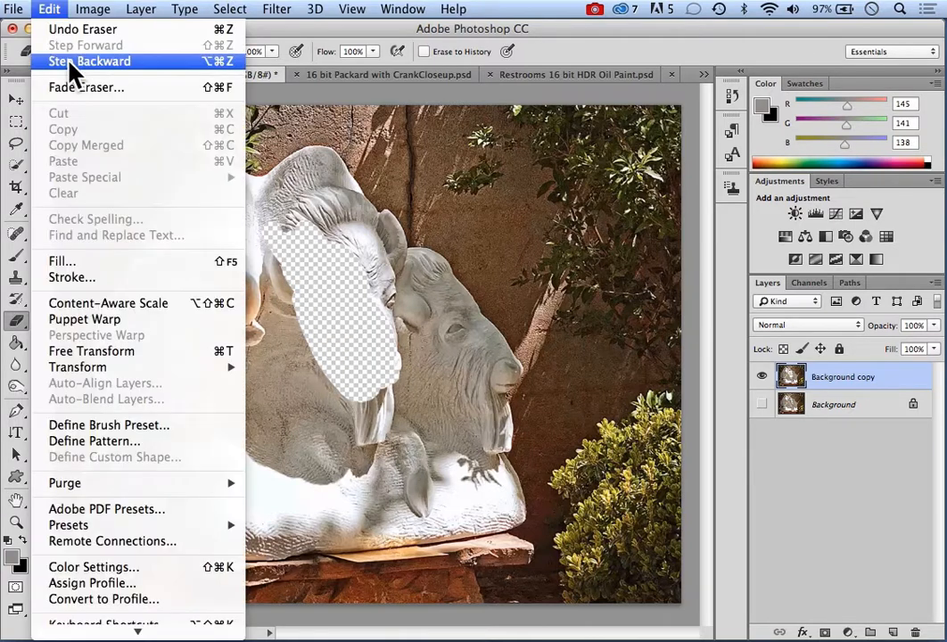
left_click(61, 59)
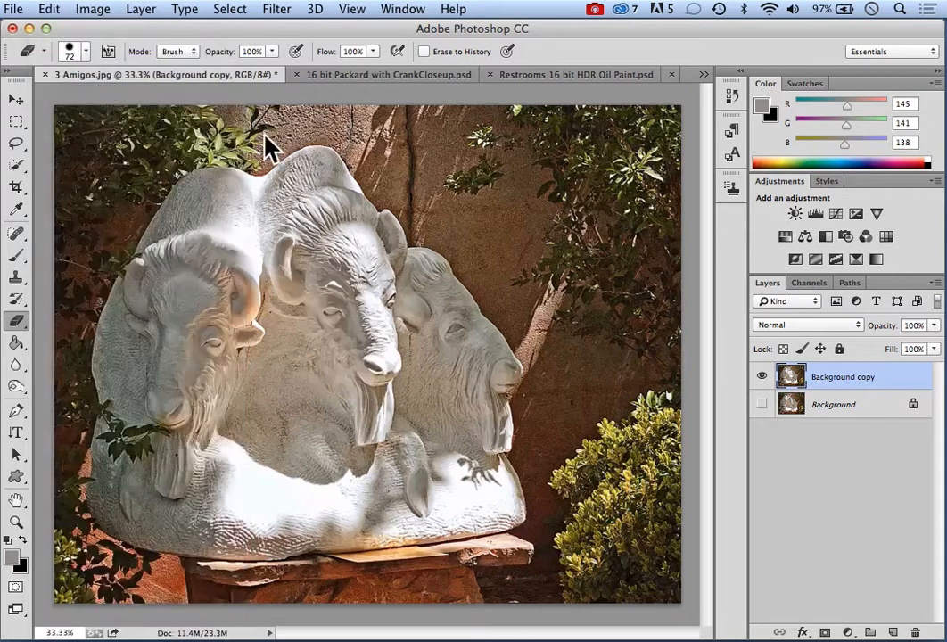
left_click(760, 378)
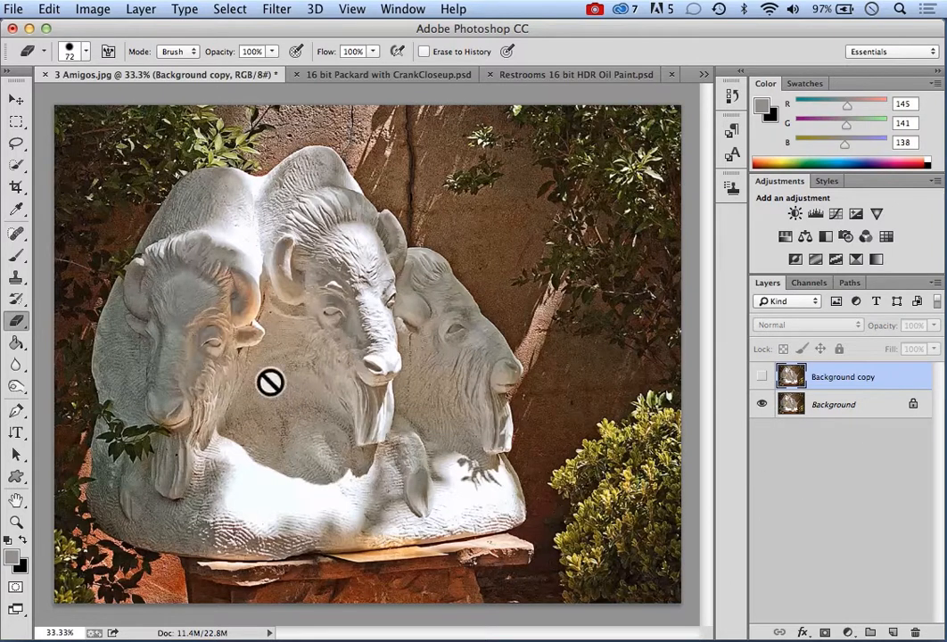
- Erase several strokes across the middle of the statue directly on the locked Background layer
left_click(887, 406)
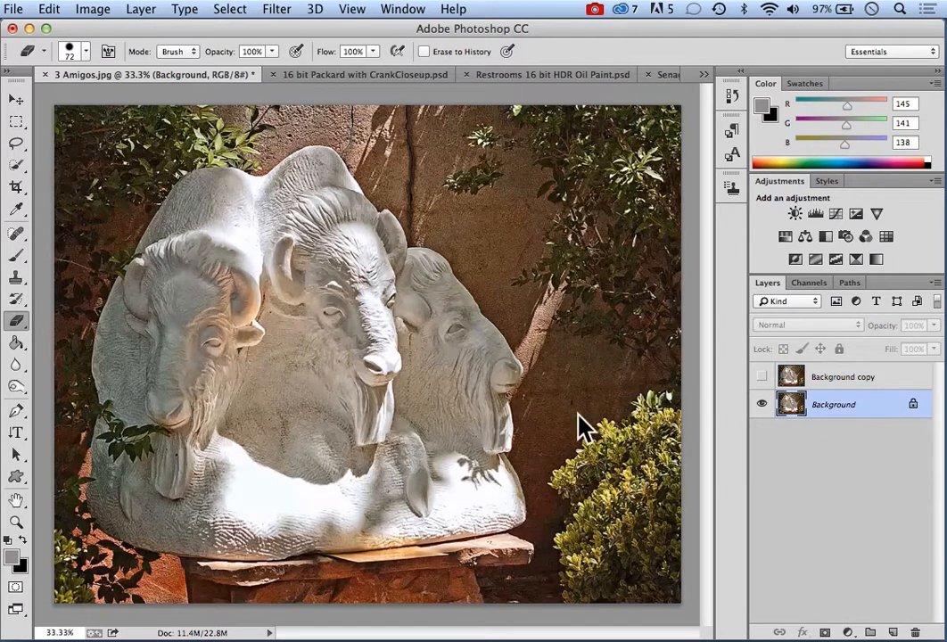
mouse_move(230, 272)
left_mouse_down()
mouse_move(250, 295)
mouse_move(331, 334)
left_mouse_up()
mouse_move(295, 294)
left_mouse_down()
mouse_move(256, 295)
mouse_move(339, 347)
mouse_move(354, 394)
mouse_move(269, 289)
mouse_move(348, 342)
mouse_move(326, 258)
mouse_move(361, 372)
left_mouse_up()
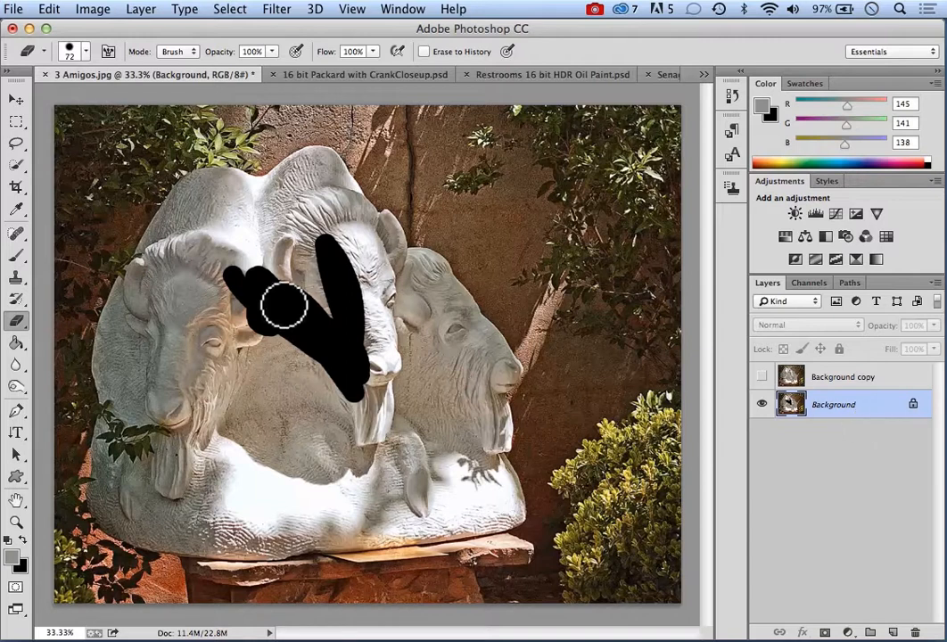
mouse_move(331, 327)
left_mouse_down()
mouse_move(384, 264)
mouse_move(317, 309)
mouse_move(334, 234)
left_mouse_up()
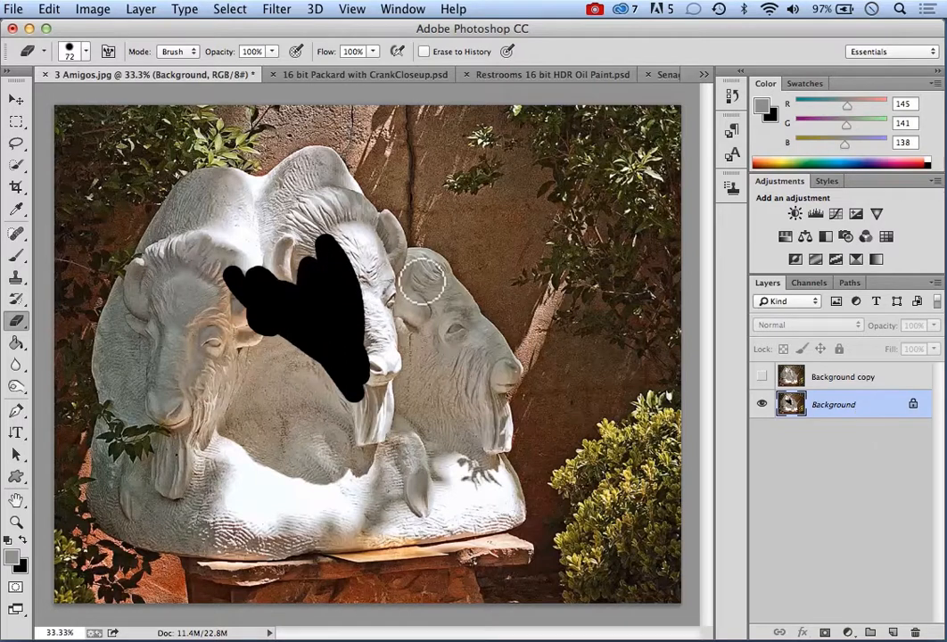
- Undo all the eraser strokes on the Background layer, returning to the Background copy selection
left_click(50, 11)
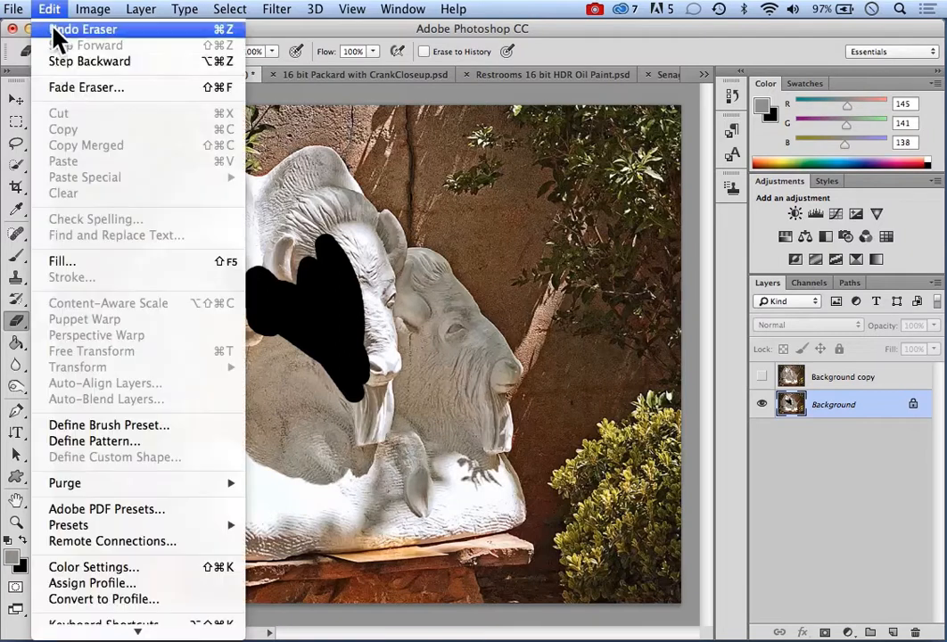
left_click(71, 63)
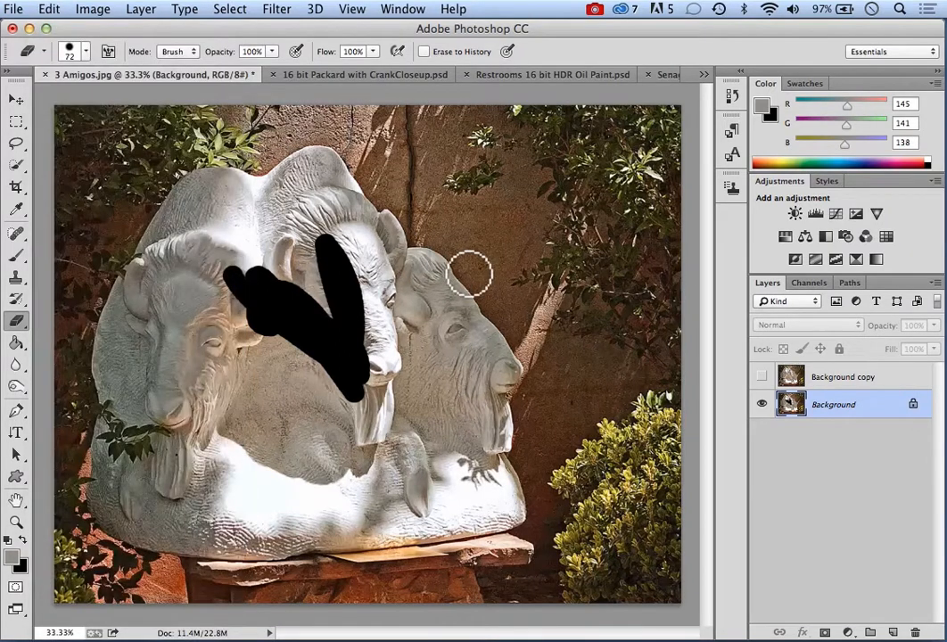
left_click(51, 11)
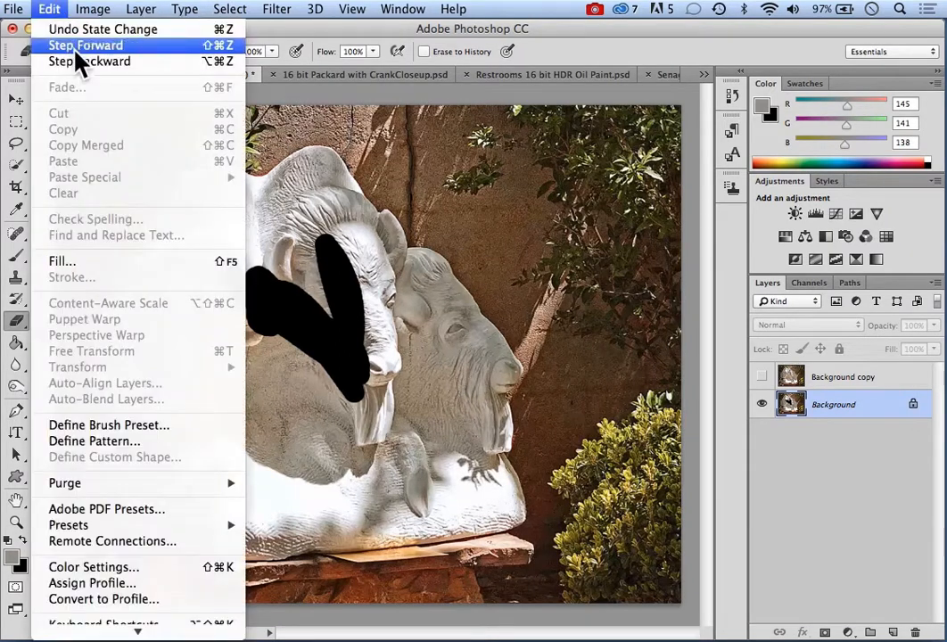
left_click(80, 61)
key("alt+super+z")
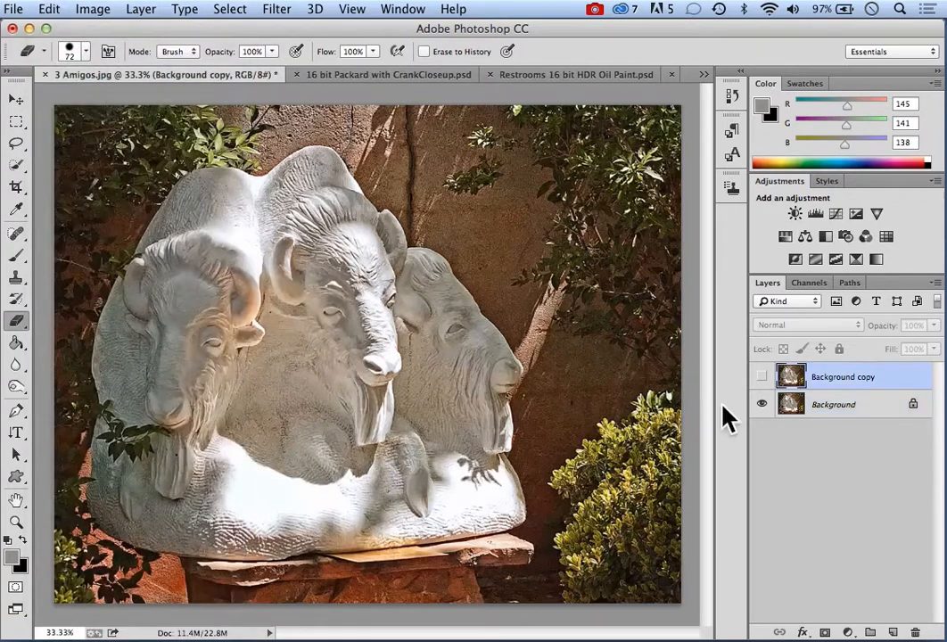
- Show the Background copy layer and hide the Background layer
left_click(761, 376)
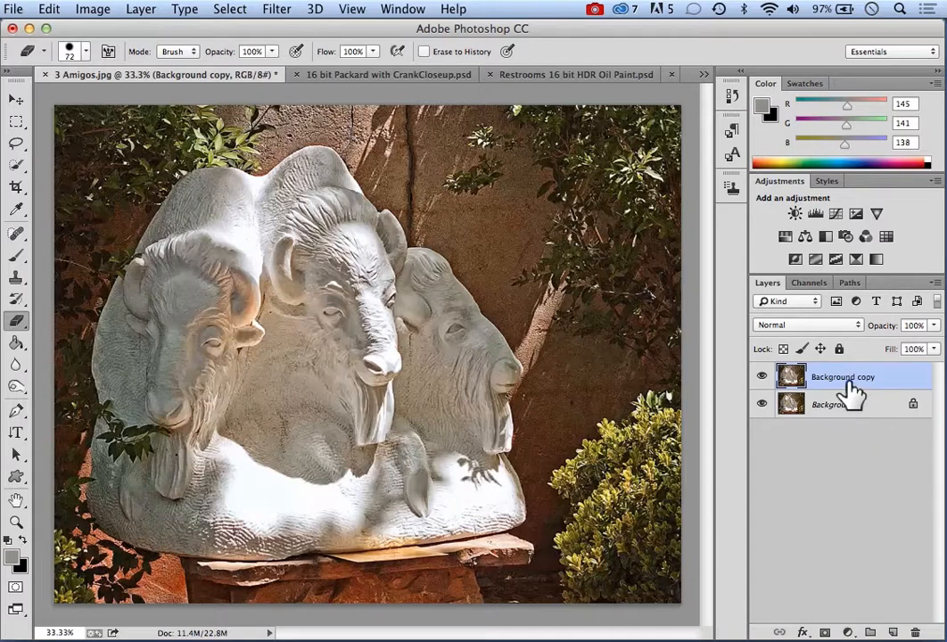
left_click(761, 405)
left_click(761, 405)
left_click(763, 407)
- Create a new empty layer above Background copy and name it "Transparent layer"
left_click(892, 631)
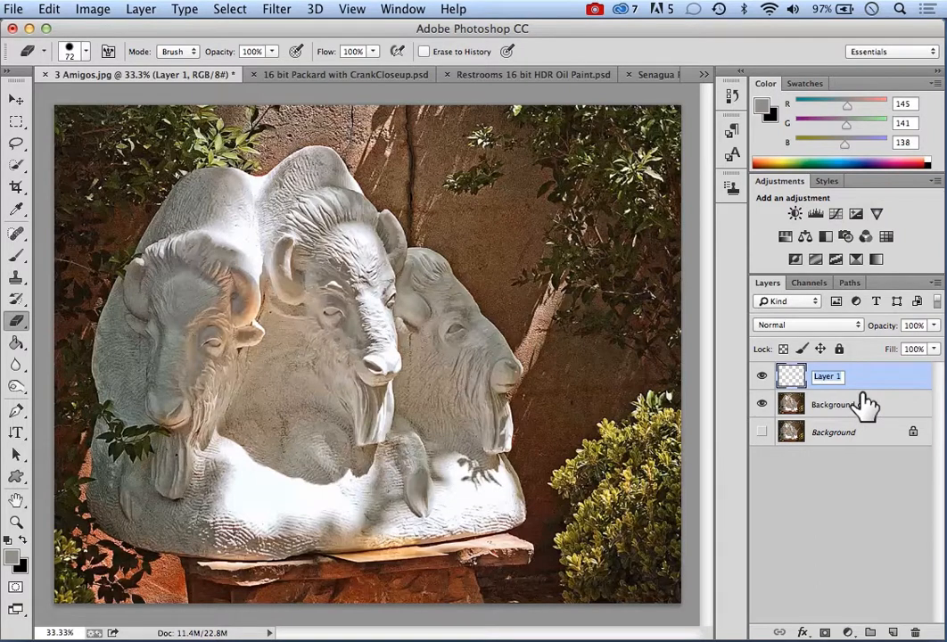
type("Transparent l")
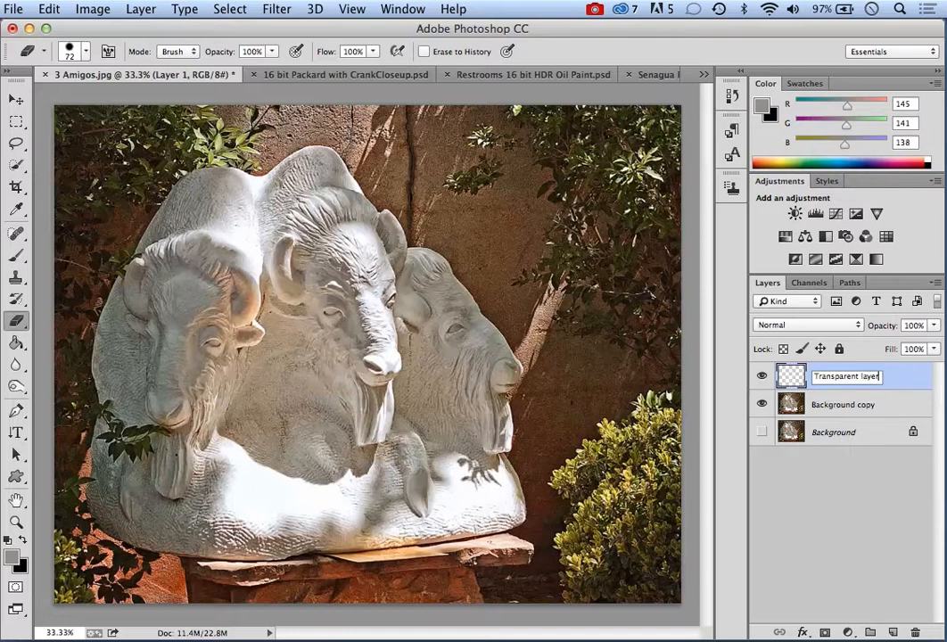
key("Return")
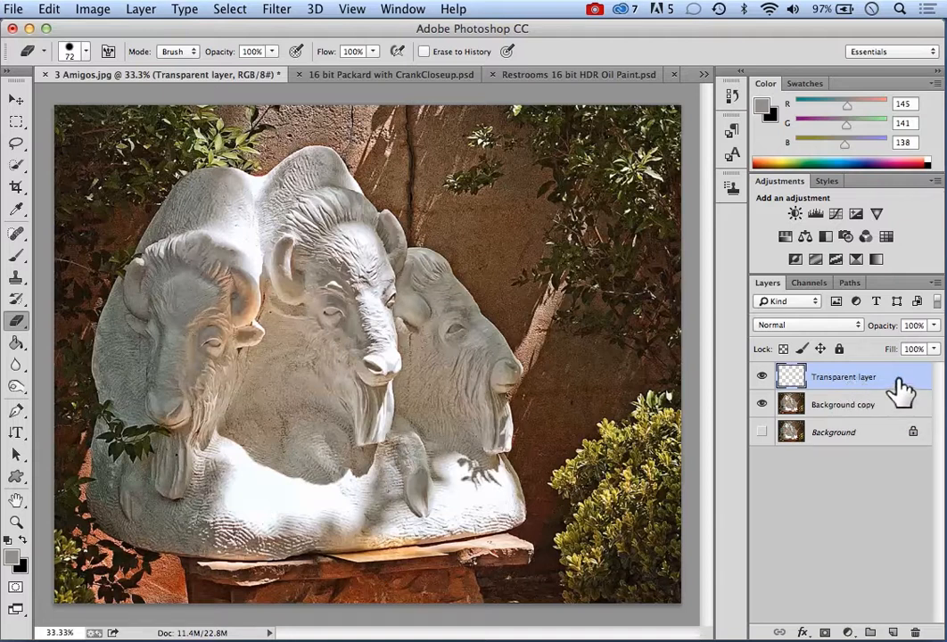
- Hide Background copy briefly to view the Transparent layer on its own, and show it again
left_click(761, 404)
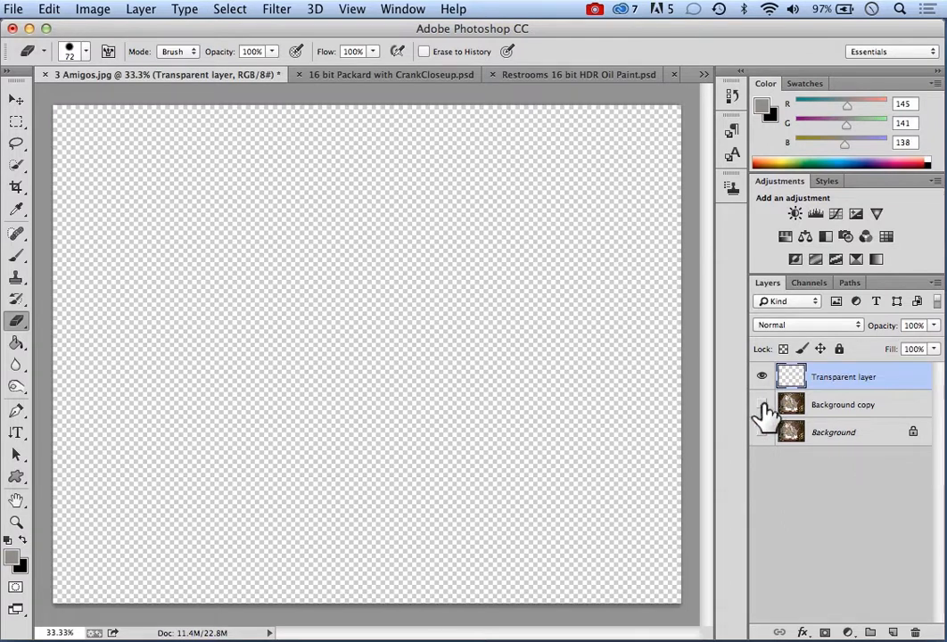
left_click(761, 404)
- Paint gray brush strokes over the bison heads directly on the Background copy layer
left_click(860, 411)
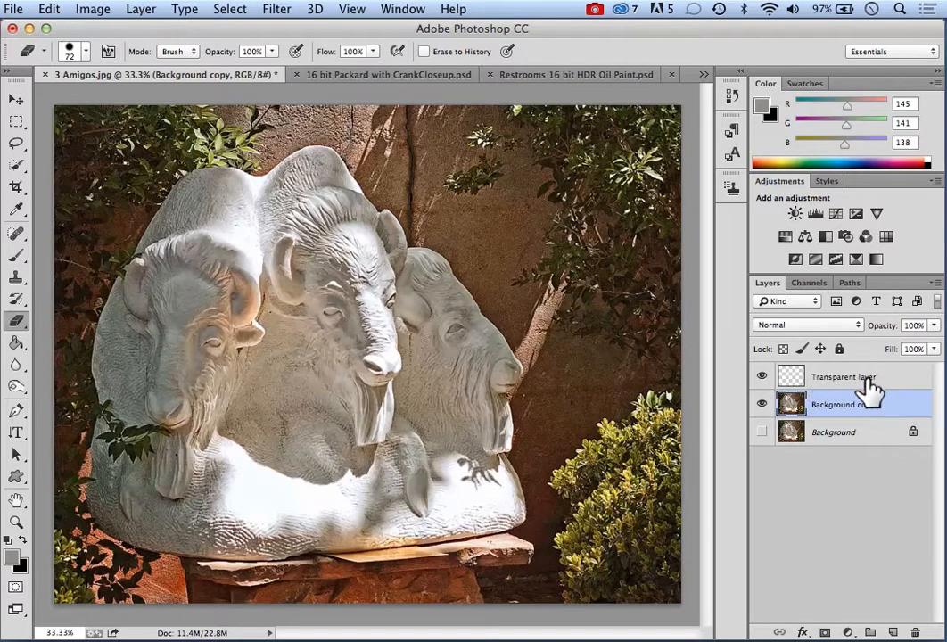
left_click(16, 256)
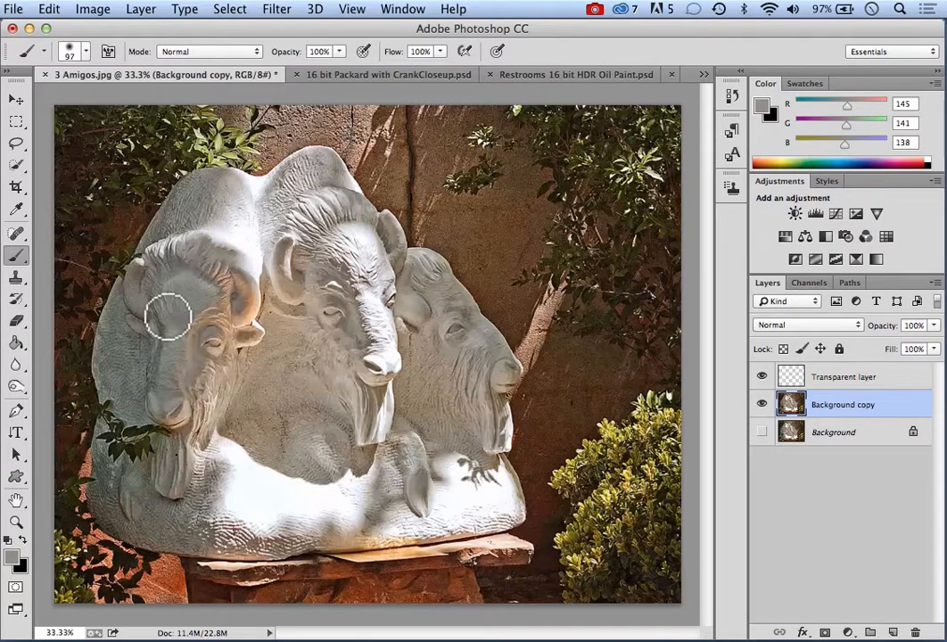
mouse_move(165, 294)
left_mouse_down()
mouse_move(319, 293)
mouse_move(312, 333)
mouse_move(238, 361)
mouse_move(412, 341)
mouse_move(261, 347)
mouse_move(430, 426)
mouse_move(462, 488)
mouse_move(337, 490)
mouse_move(185, 412)
mouse_move(290, 245)
mouse_move(374, 281)
mouse_move(499, 426)
mouse_move(428, 291)
mouse_move(254, 239)
mouse_move(248, 211)
mouse_move(312, 205)
left_mouse_up()
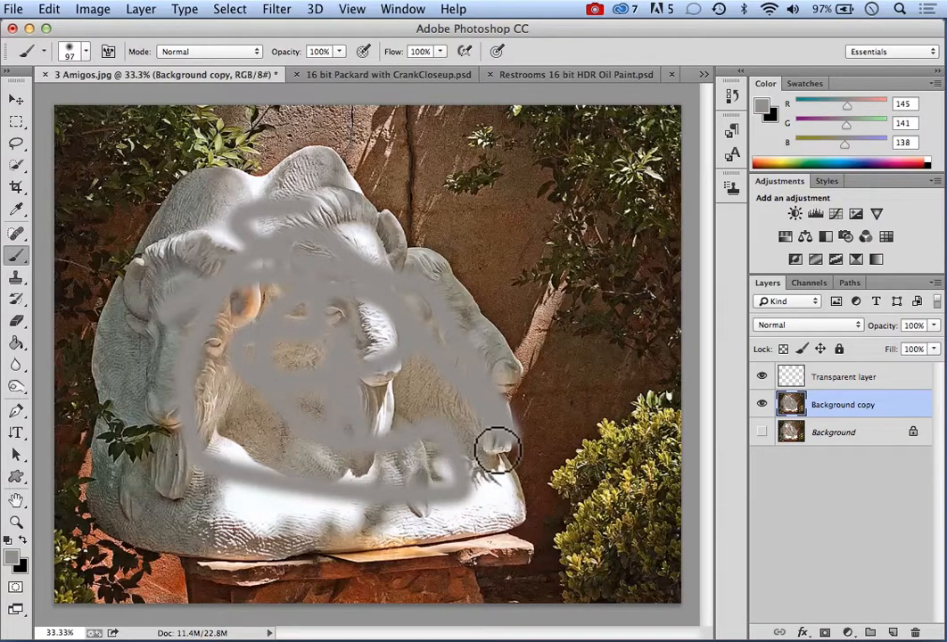
left_click_drag(501, 470, 501, 486)
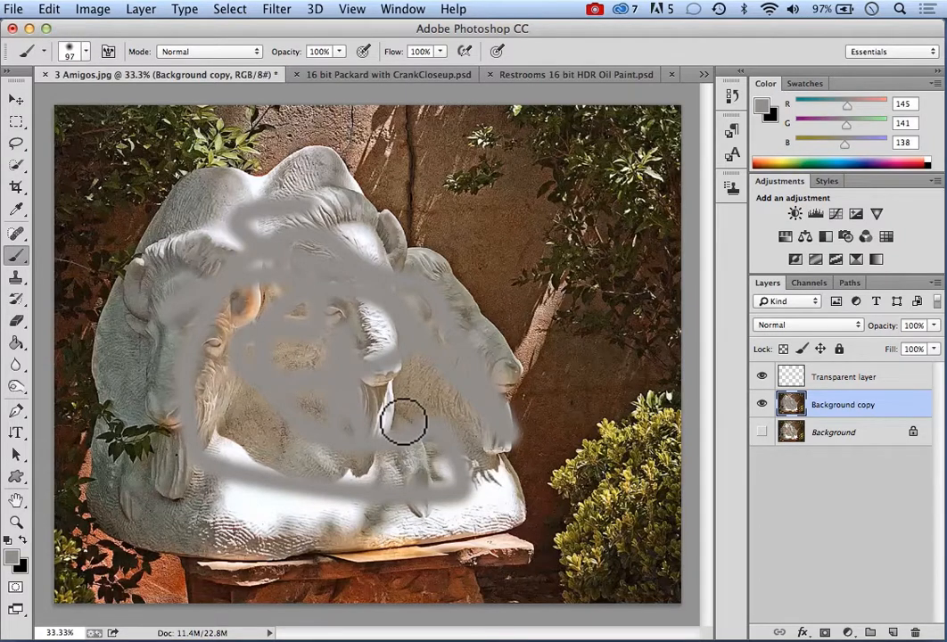
- Erase several strokes through the gray paint in the centre of the statue on Background copy
left_click(17, 322)
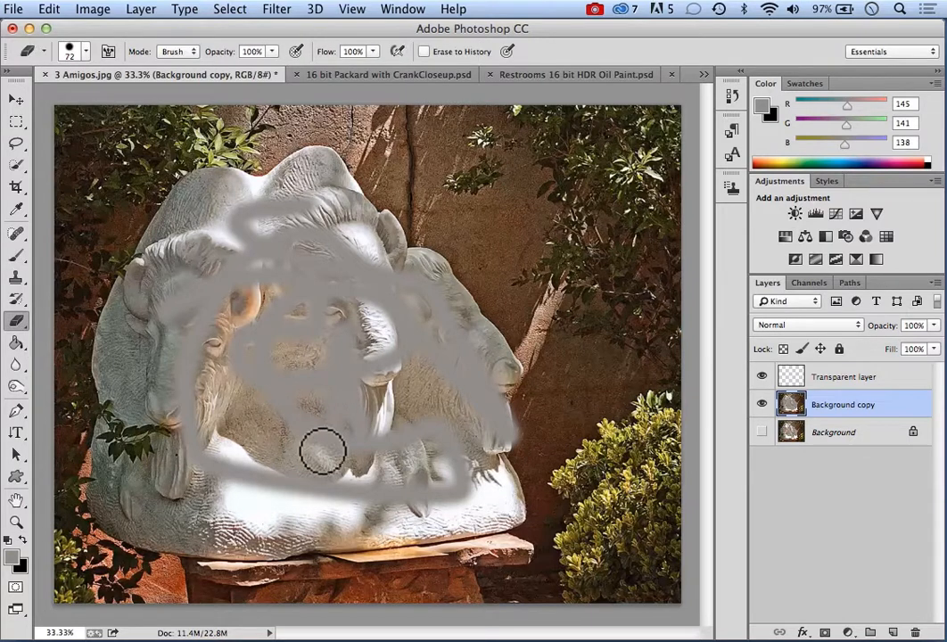
mouse_move(355, 455)
left_mouse_down()
mouse_move(335, 359)
mouse_move(331, 423)
mouse_move(301, 413)
mouse_move(322, 374)
left_mouse_up()
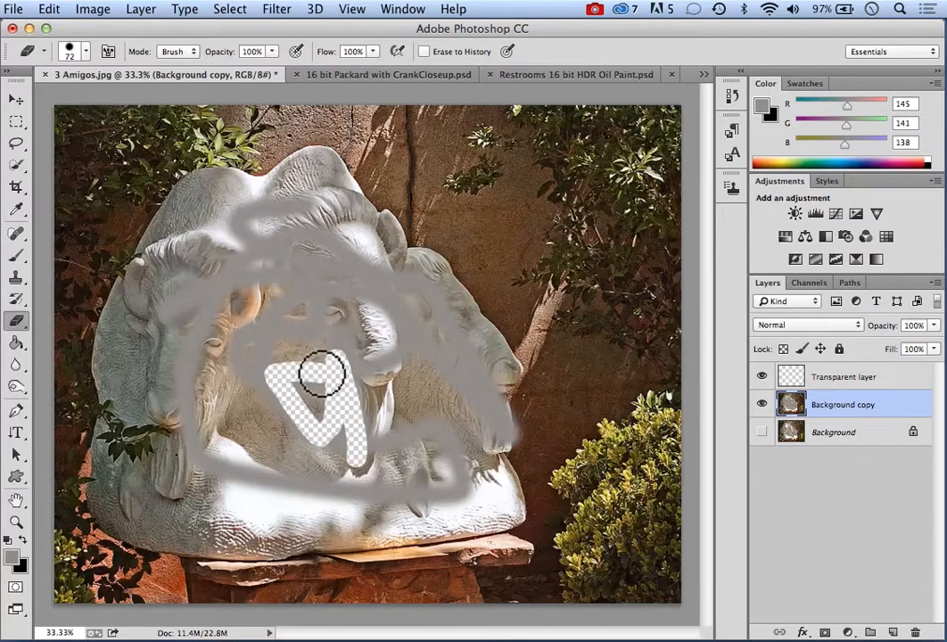
mouse_move(441, 436)
left_mouse_down()
mouse_move(361, 444)
mouse_move(396, 440)
mouse_move(328, 397)
mouse_move(343, 447)
left_mouse_up()
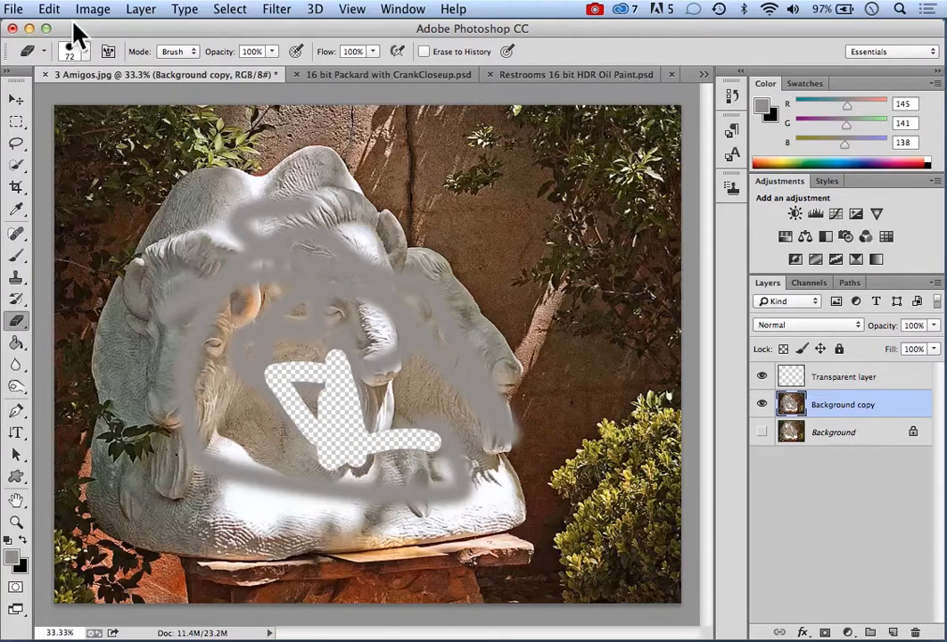
- Undo all the eraser and brush strokes on Background copy, returning to the Transparent layer selection
left_click(49, 9)
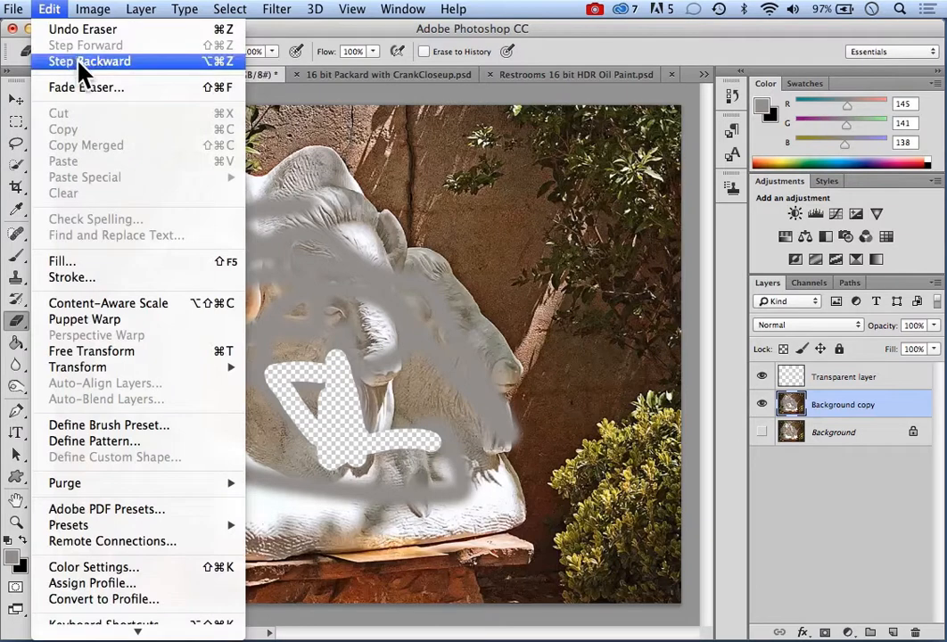
left_click(78, 62)
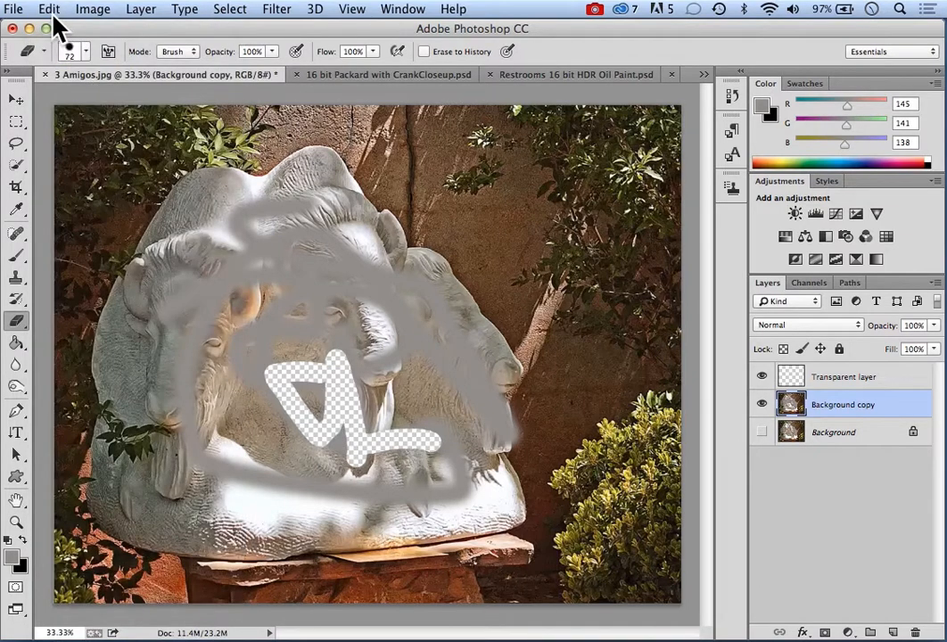
left_click(52, 12)
left_click(95, 66)
left_click(53, 11)
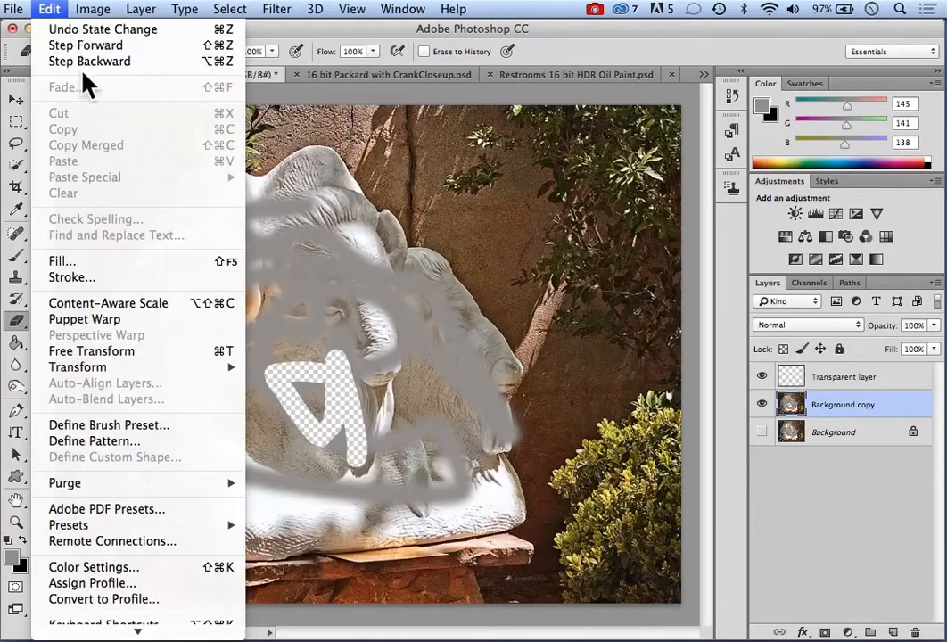
left_click(92, 63)
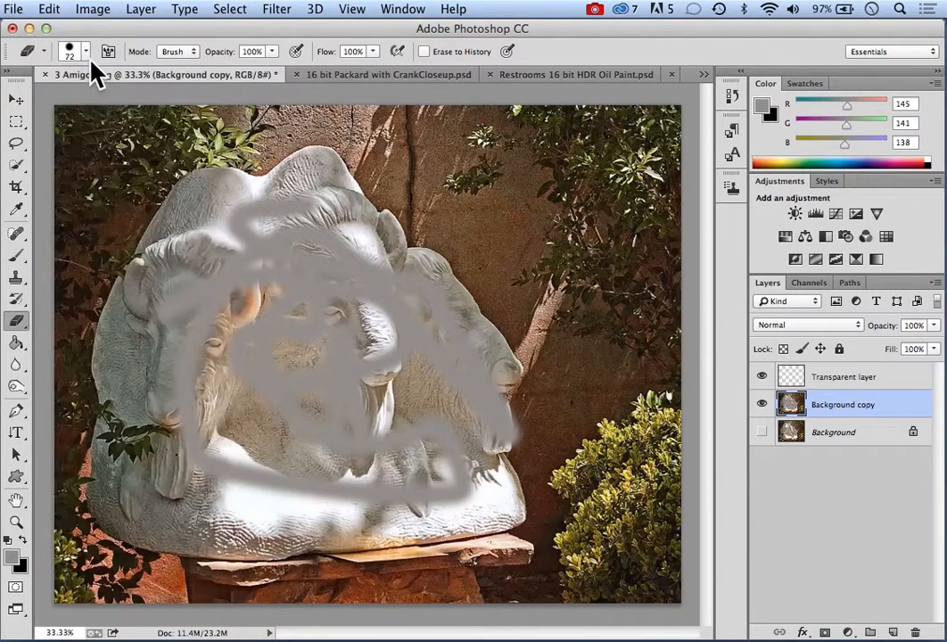
left_click(49, 9)
left_click(93, 64)
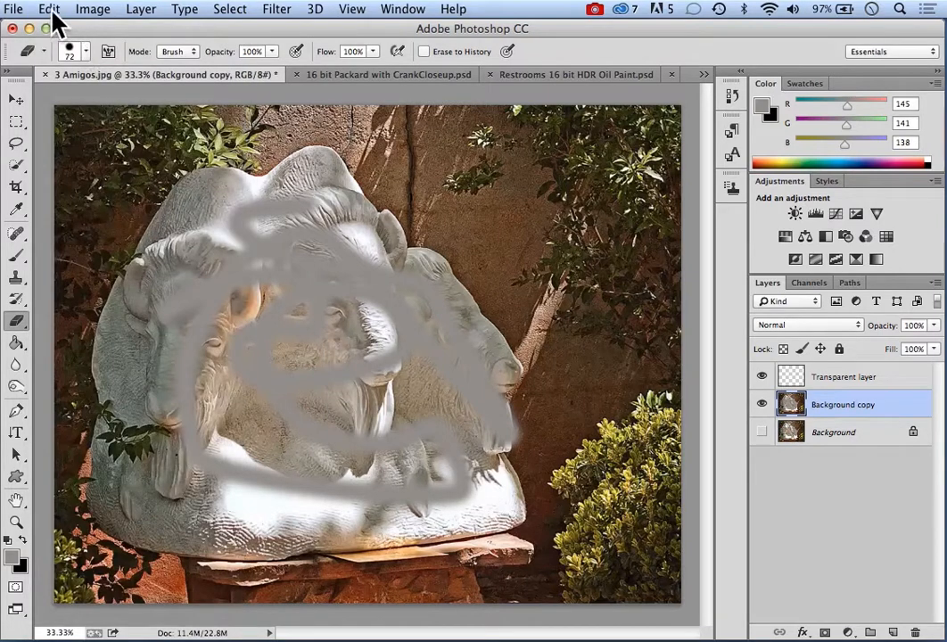
left_click(49, 9)
left_click(95, 64)
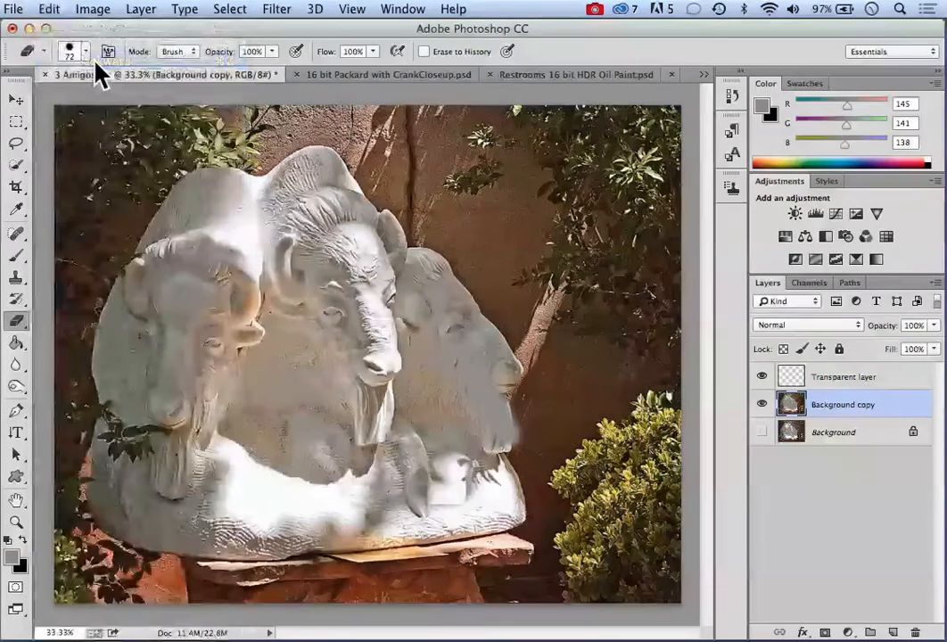
key("alt+super+z")
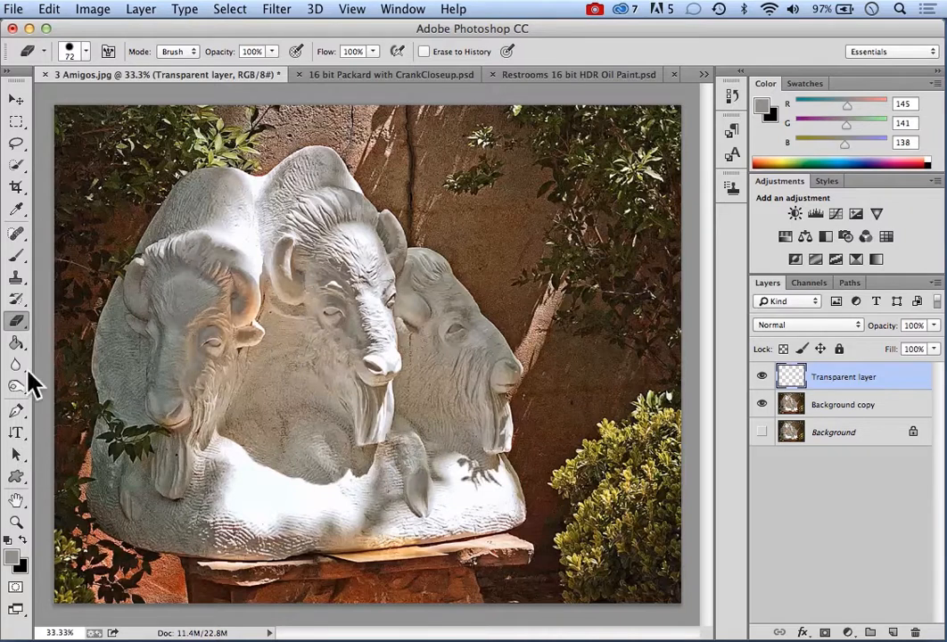
- Paint gray and black brush strokes over the bison heads on the Transparent layer
left_click(16, 255)
mouse_move(190, 316)
left_mouse_down()
mouse_move(247, 316)
mouse_move(361, 412)
mouse_move(291, 471)
mouse_move(393, 355)
left_mouse_up()
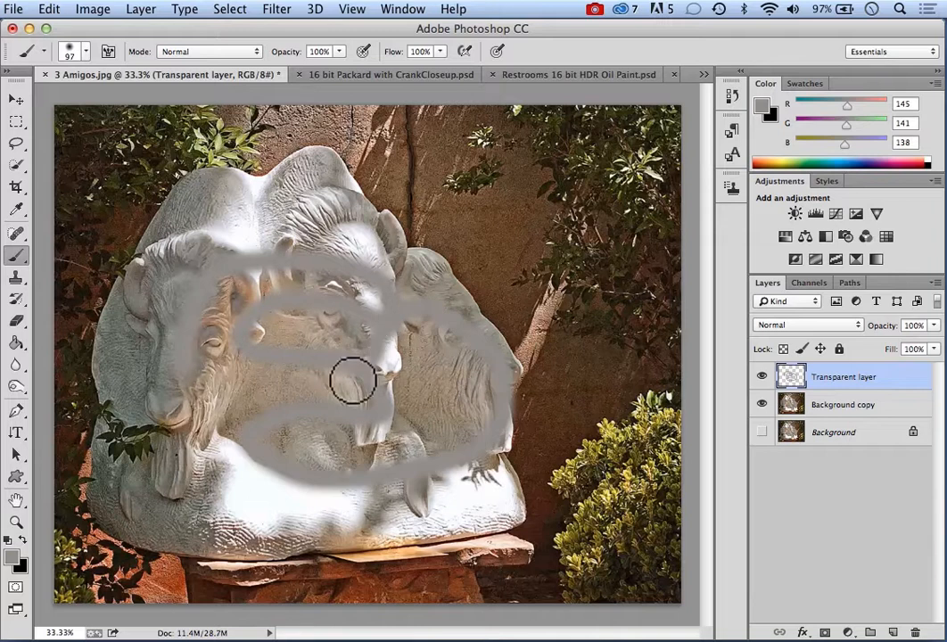
left_click(23, 539)
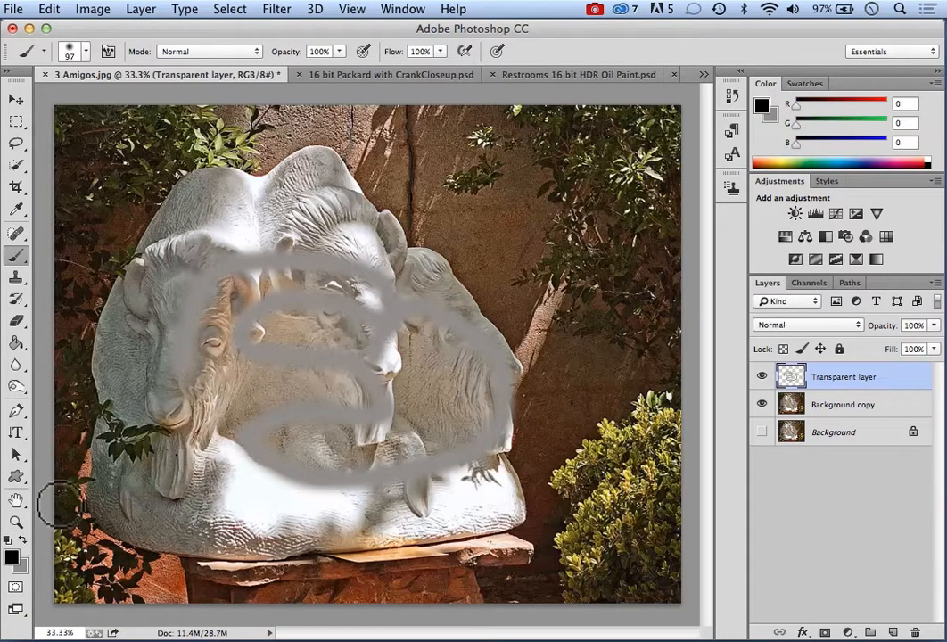
mouse_move(230, 463)
left_mouse_down()
mouse_move(236, 429)
mouse_move(317, 460)
mouse_move(343, 337)
mouse_move(428, 419)
left_mouse_up()
mouse_move(185, 246)
left_mouse_down()
mouse_move(215, 226)
mouse_move(330, 246)
left_mouse_up()
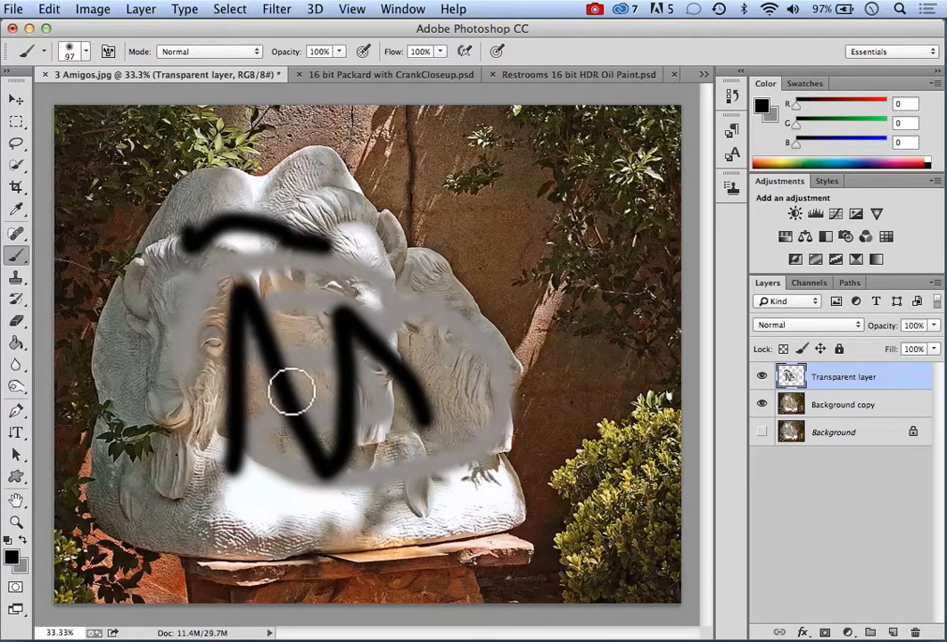
- Hide and show the Transparent layer and Background copy in turn to inspect the strokes separately from the photo
left_click(760, 377)
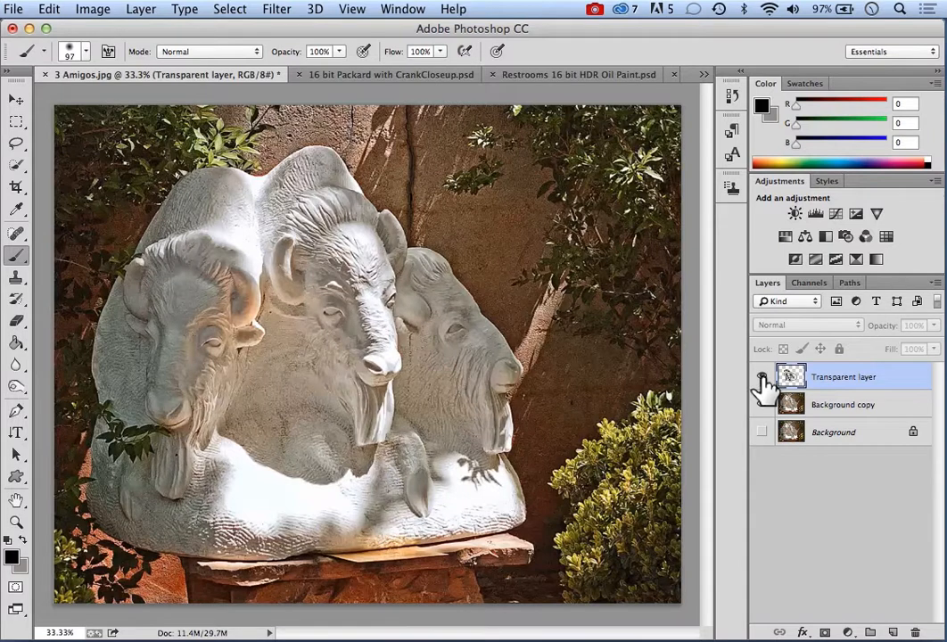
left_click(760, 377)
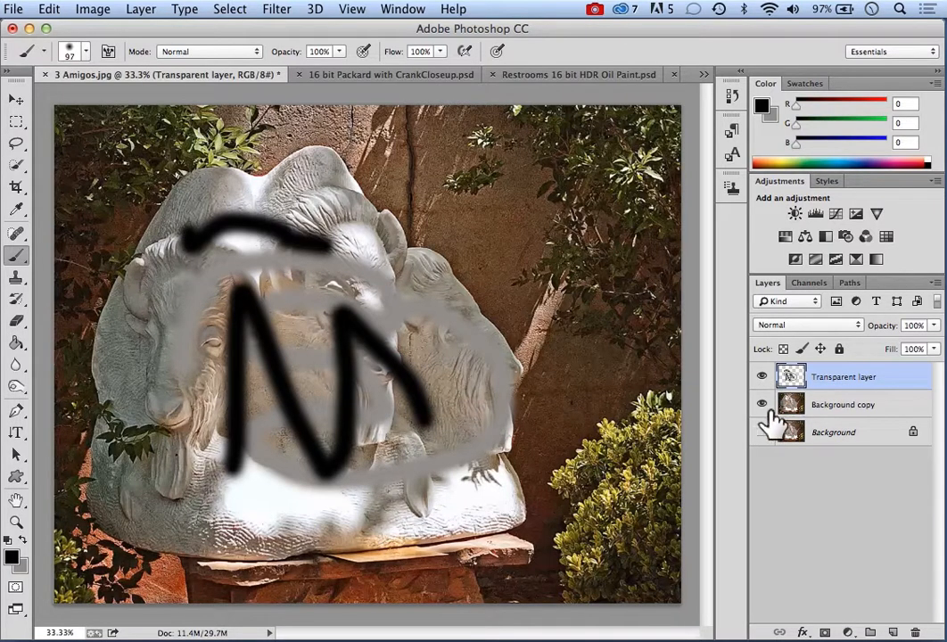
left_click(761, 407)
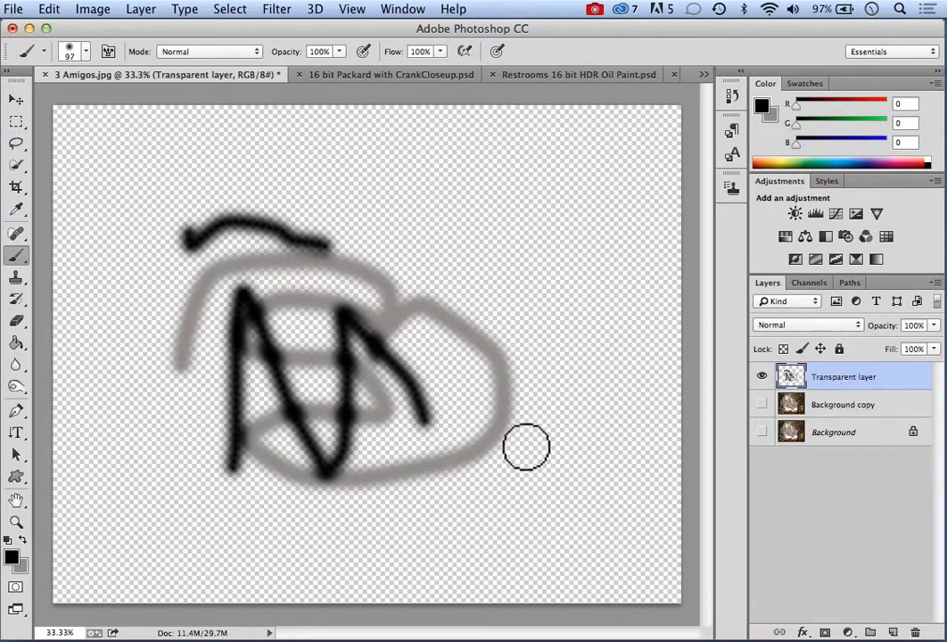
left_click(762, 377)
left_click(762, 377)
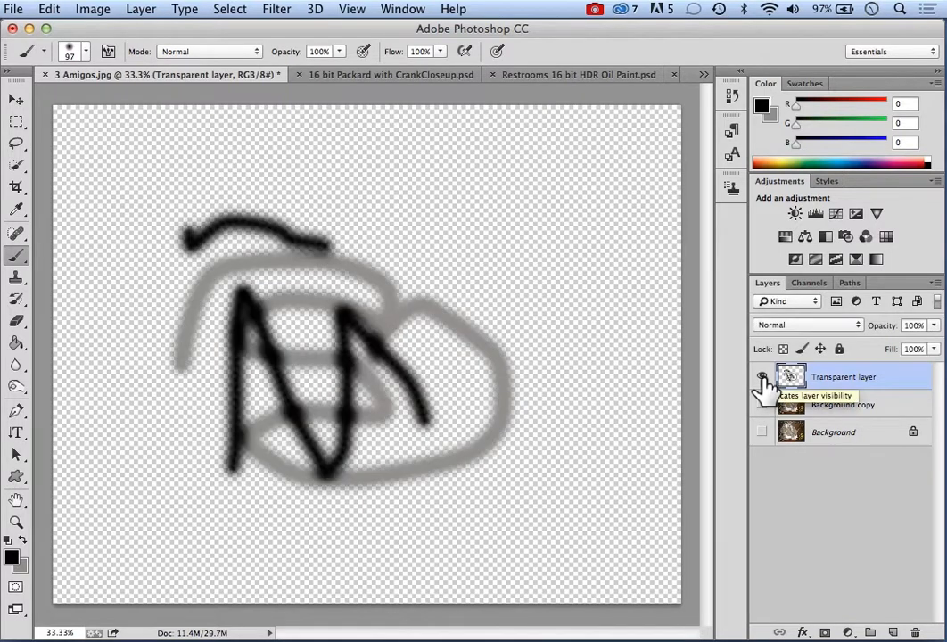
left_click(762, 404)
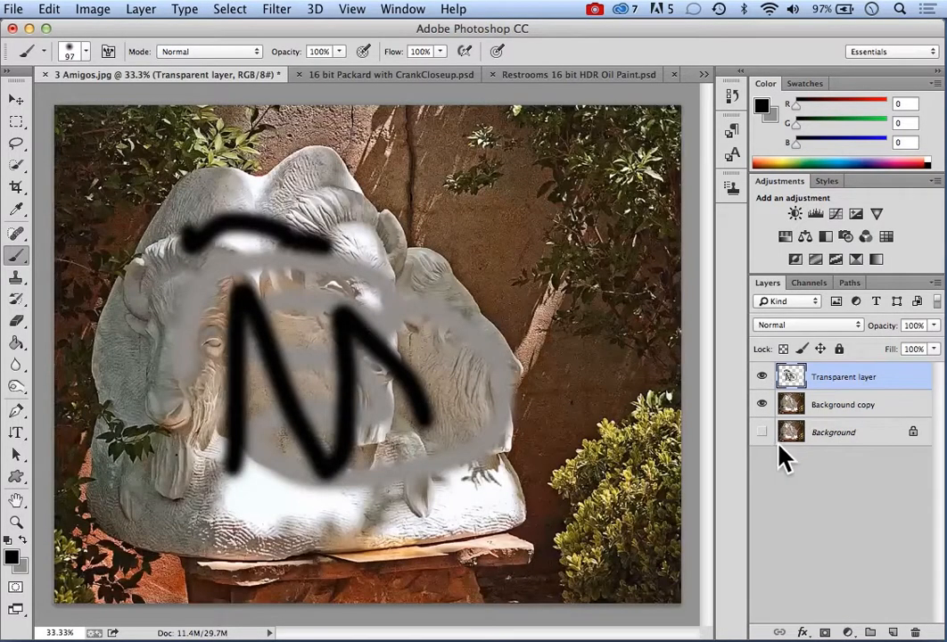
- Hide the Transparent layer and delete it from the layer stack
left_click(762, 377)
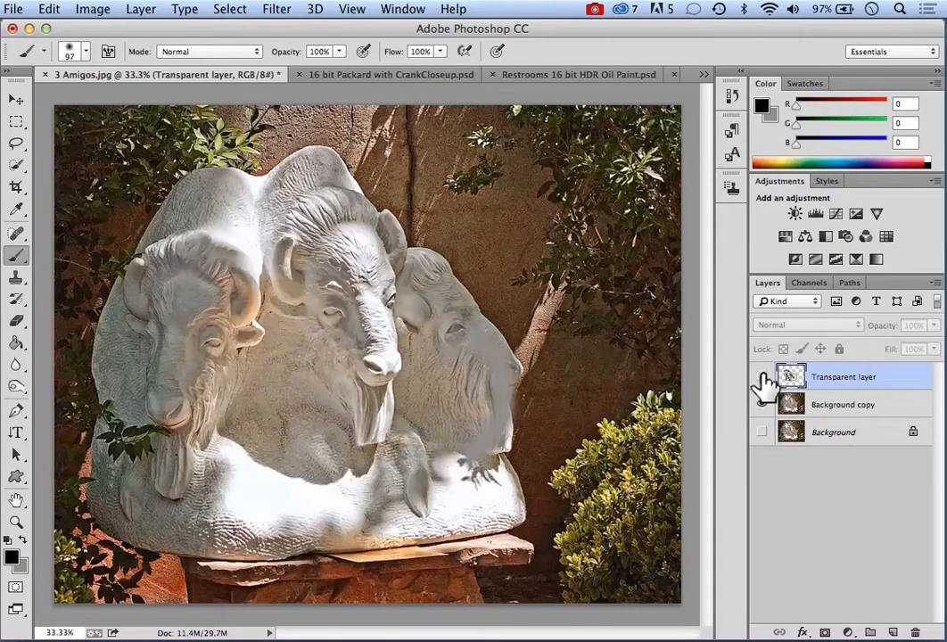
right_click(863, 392)
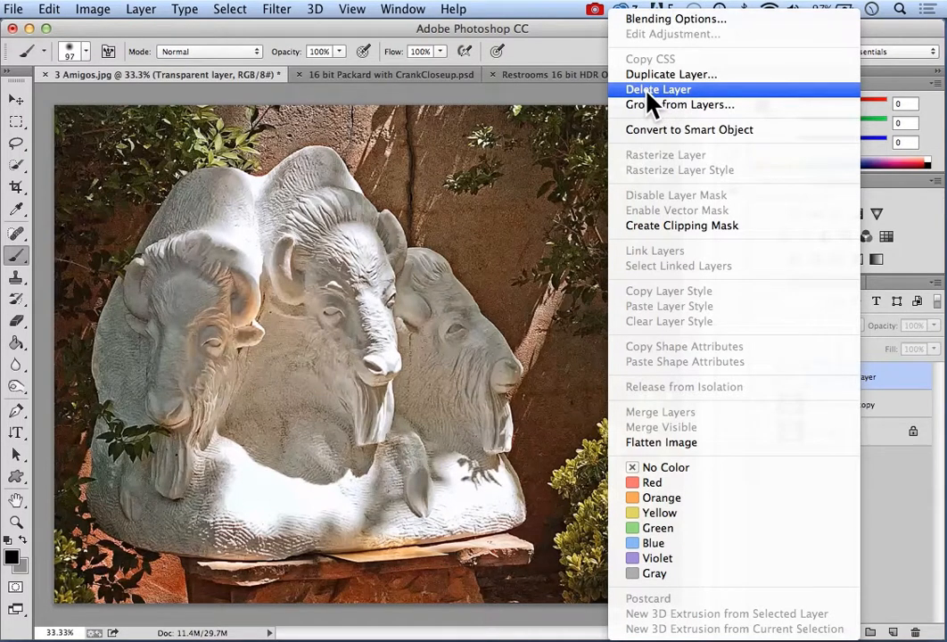
left_click(878, 392)
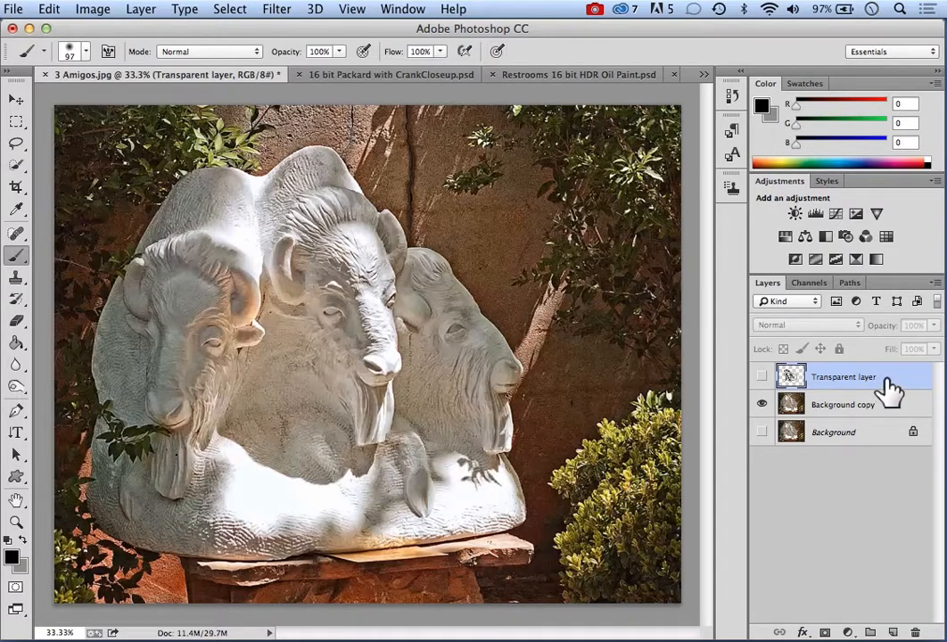
right_click(888, 389)
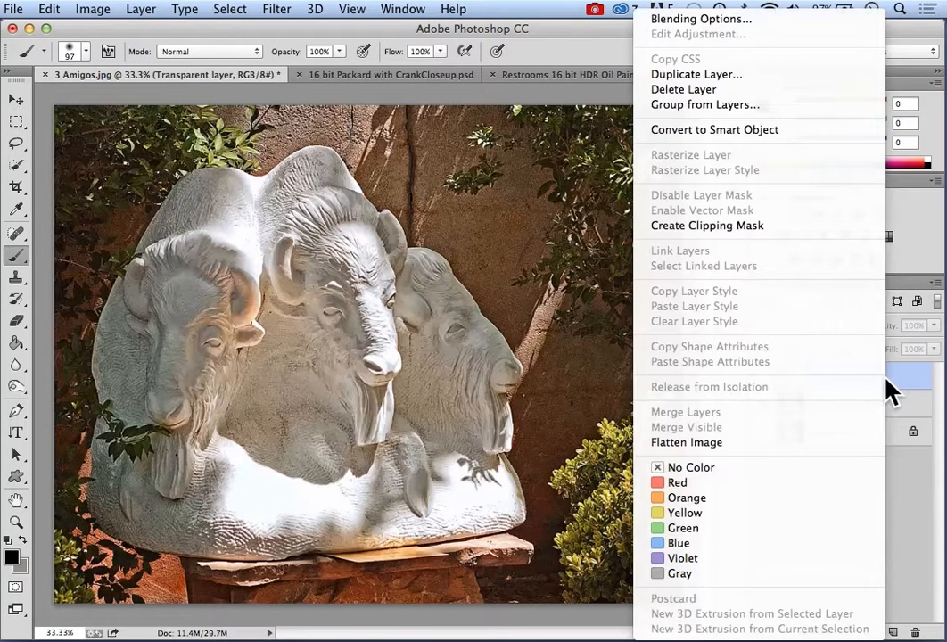
left_click(703, 93)
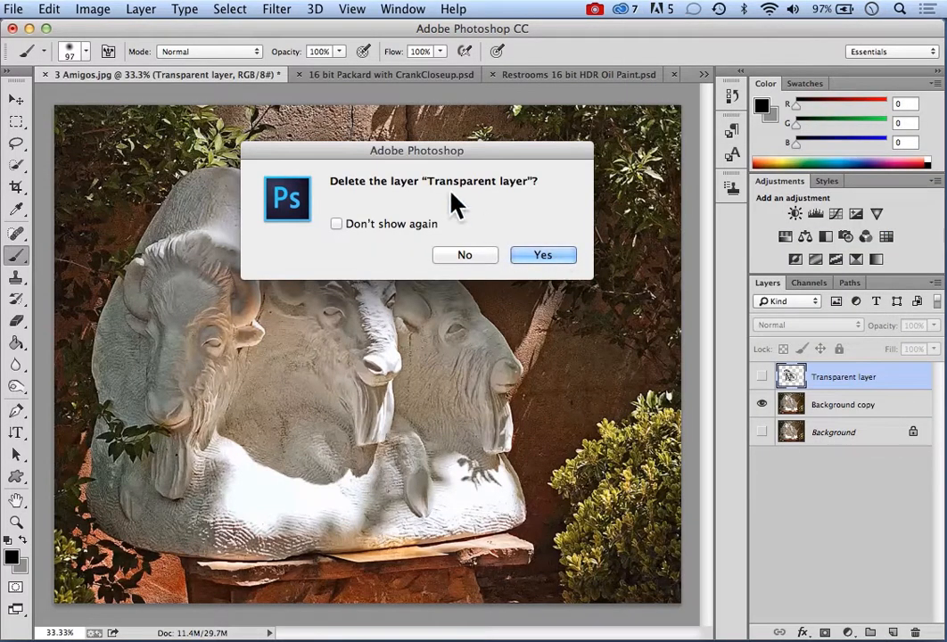
left_click(550, 257)
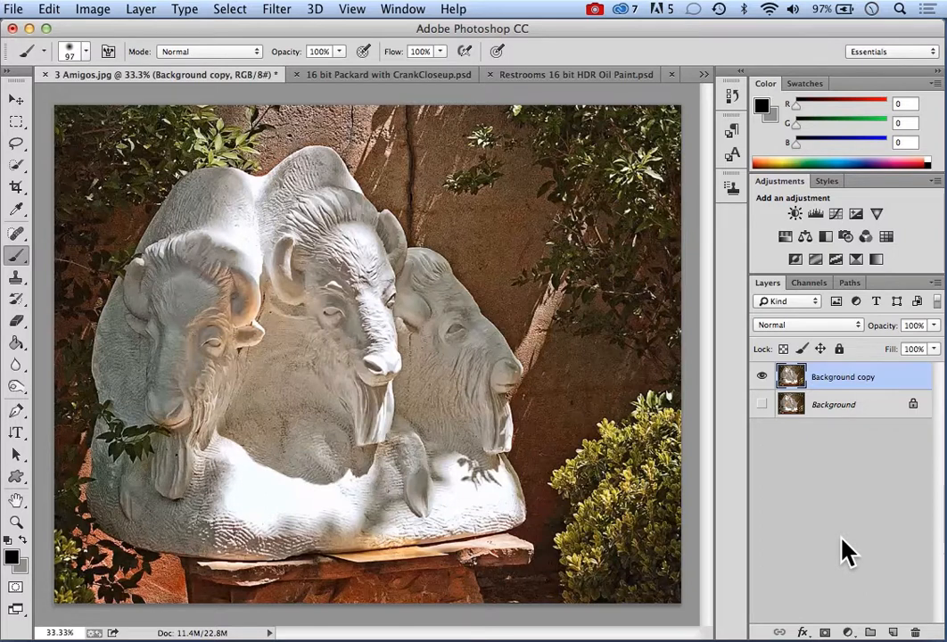
- In Restrooms 16 bit HDR Oil Paint.psd, hide the Background layer and toggle Perfect Effects Sharpen to inspect what Layer 1 holds
left_click(528, 84)
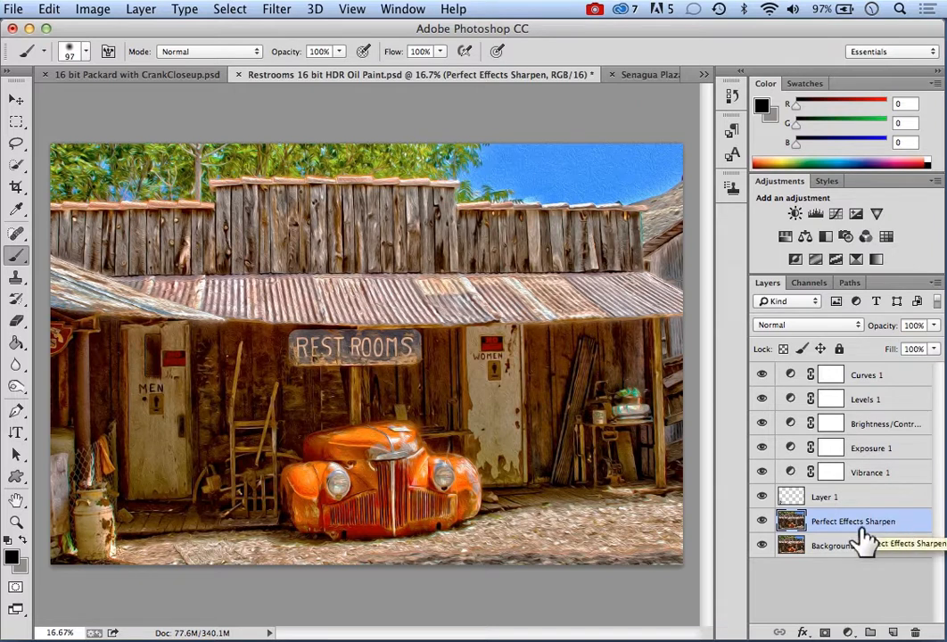
left_click(760, 544)
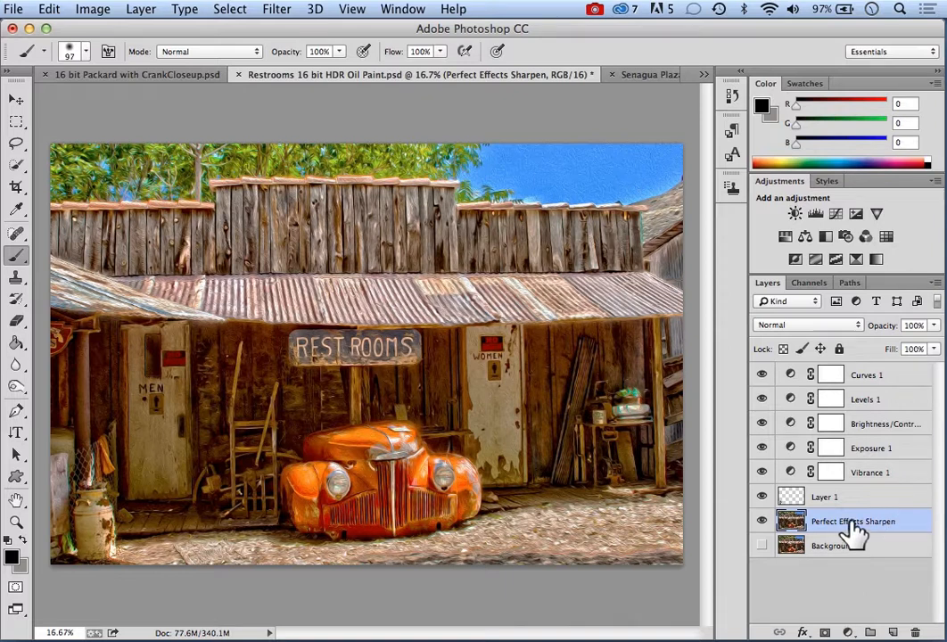
left_click(762, 522)
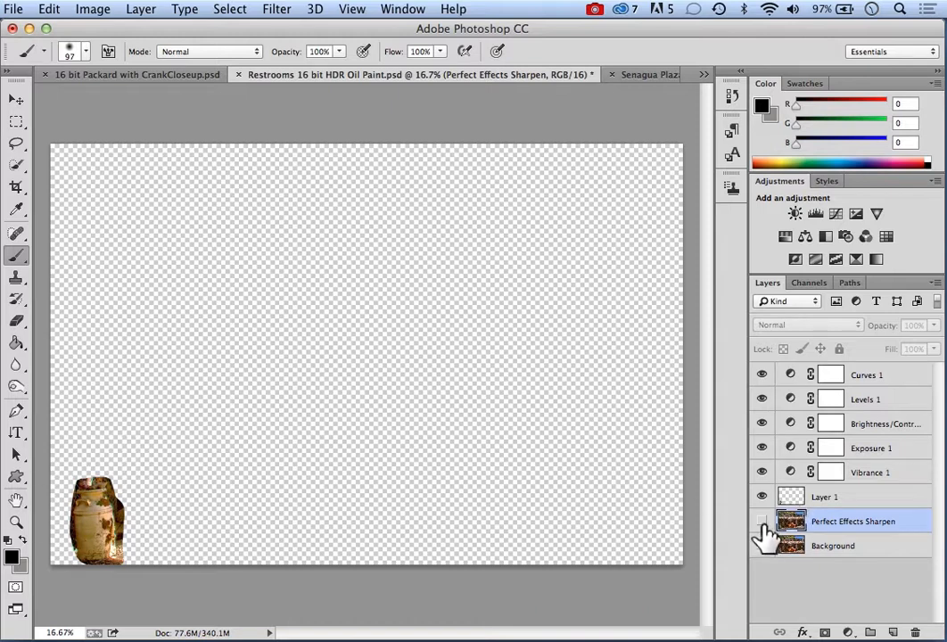
left_click(762, 522)
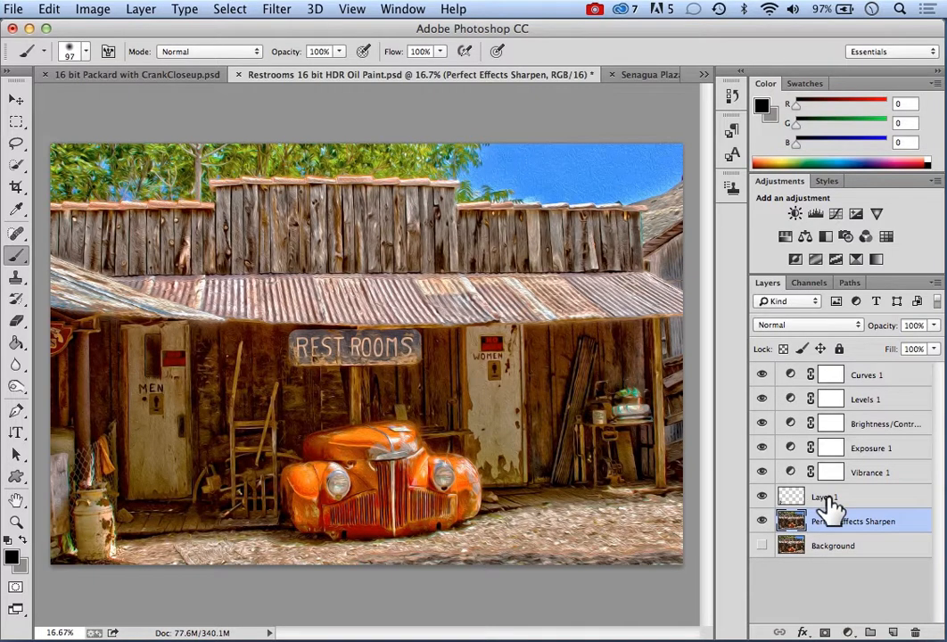
left_click(761, 521)
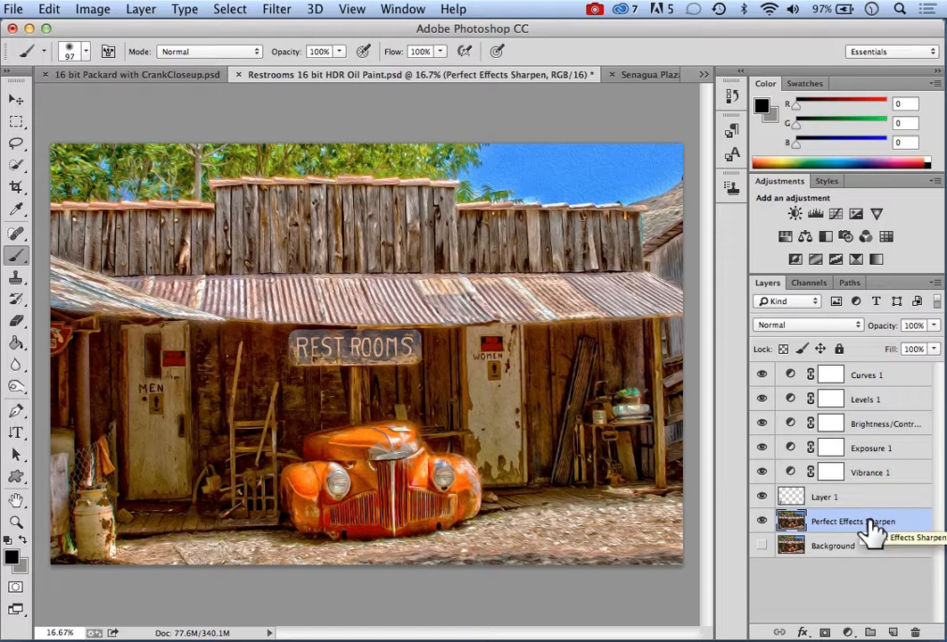
- Move Perfect Effects Sharpen above Layer 1, compare the two layers' visibility, and restore their original order
left_click_drag(873, 531, 869, 497)
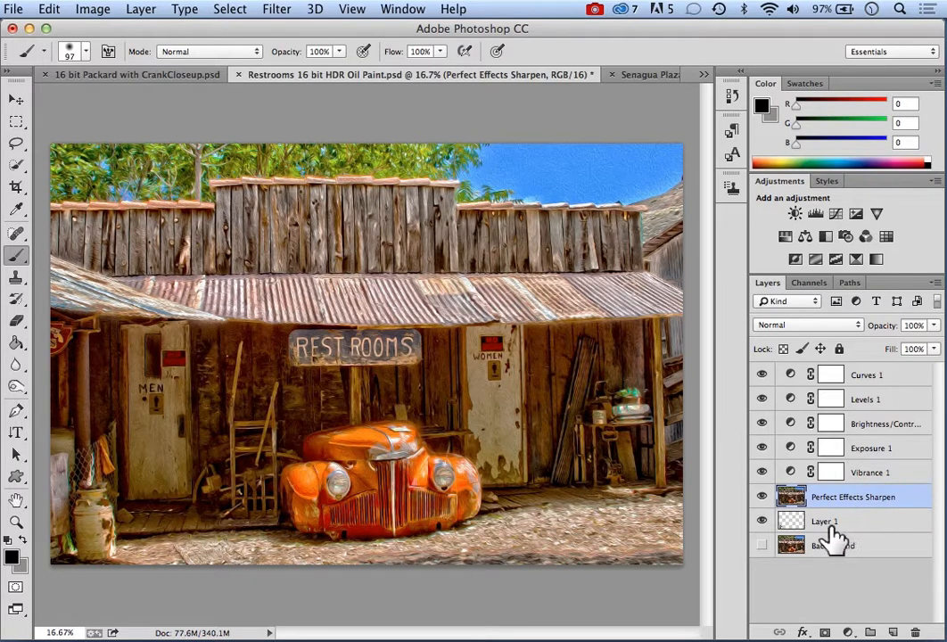
left_click(762, 522)
left_click(763, 522)
left_click(761, 498)
left_click(761, 496)
left_click_drag(863, 526, 853, 500)
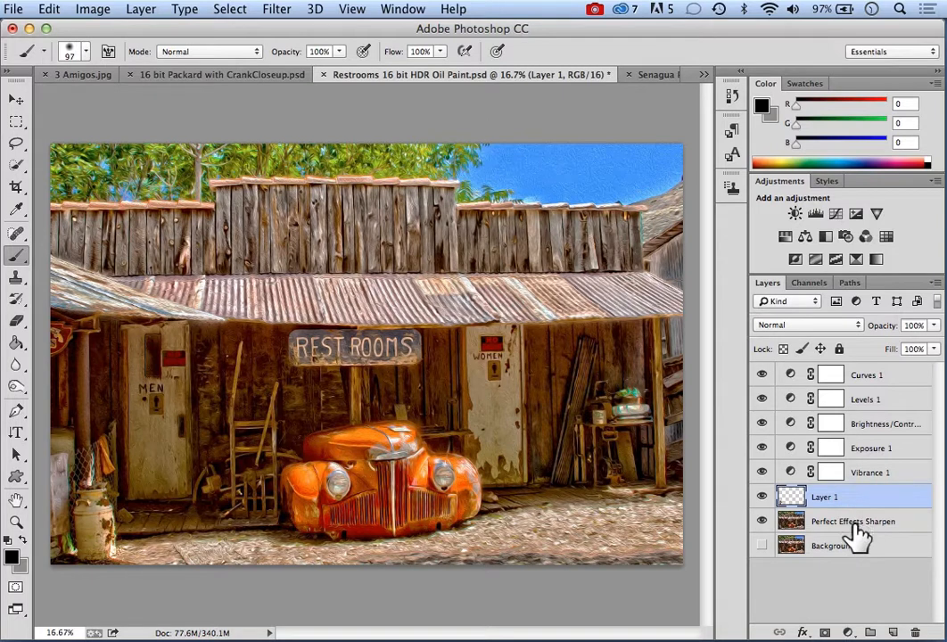
- Move Perfect Effects Sharpen to the top of the layer stack above Curves 1, and return it beneath Layer 1
left_click_drag(854, 532, 839, 355)
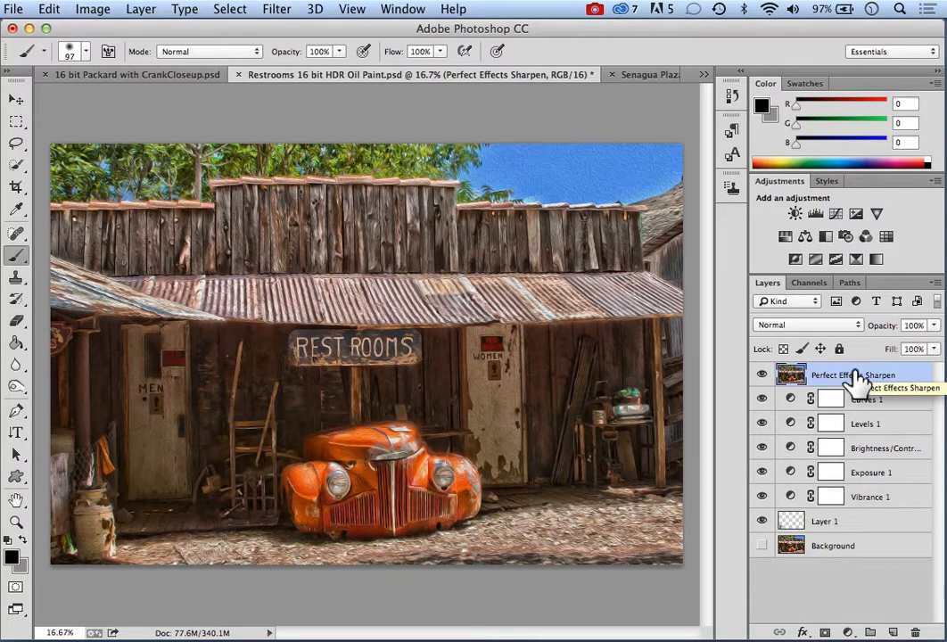
left_click_drag(854, 376, 856, 531)
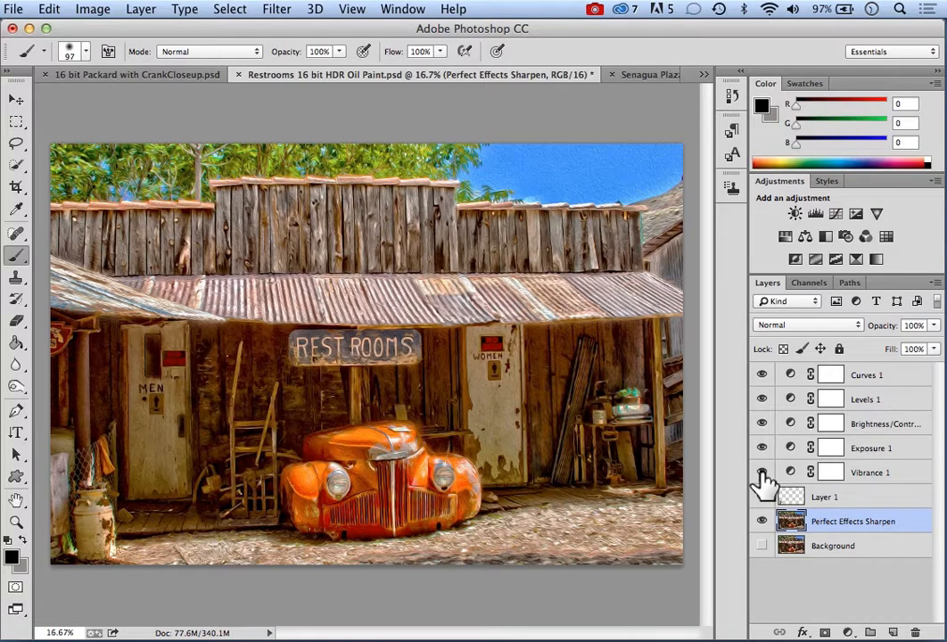
- Hide and show the Vibrance 1 adjustment layer several times to compare its effect on the image colors
left_click(762, 472)
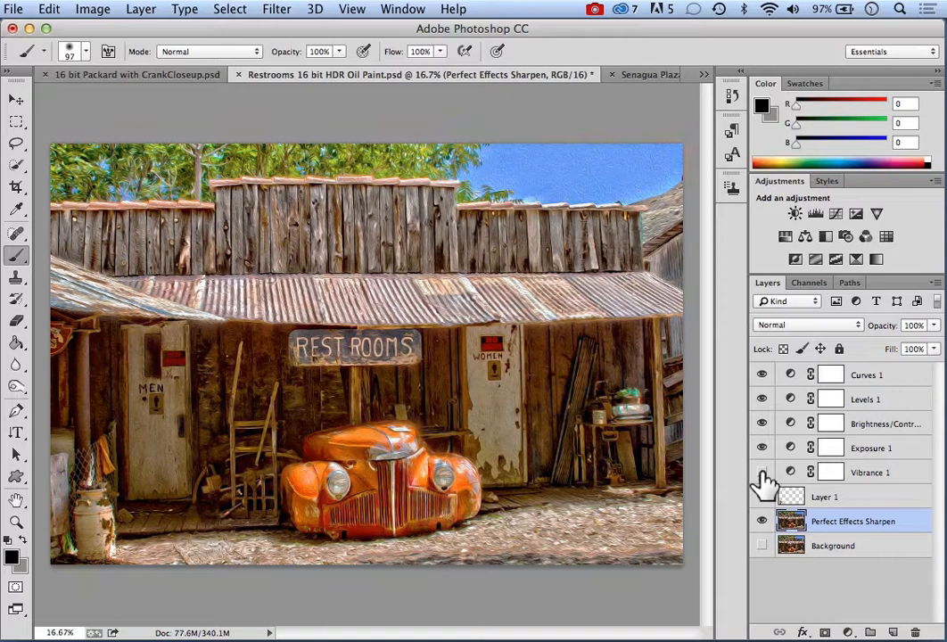
left_click(762, 473)
left_click(762, 474)
left_click(762, 473)
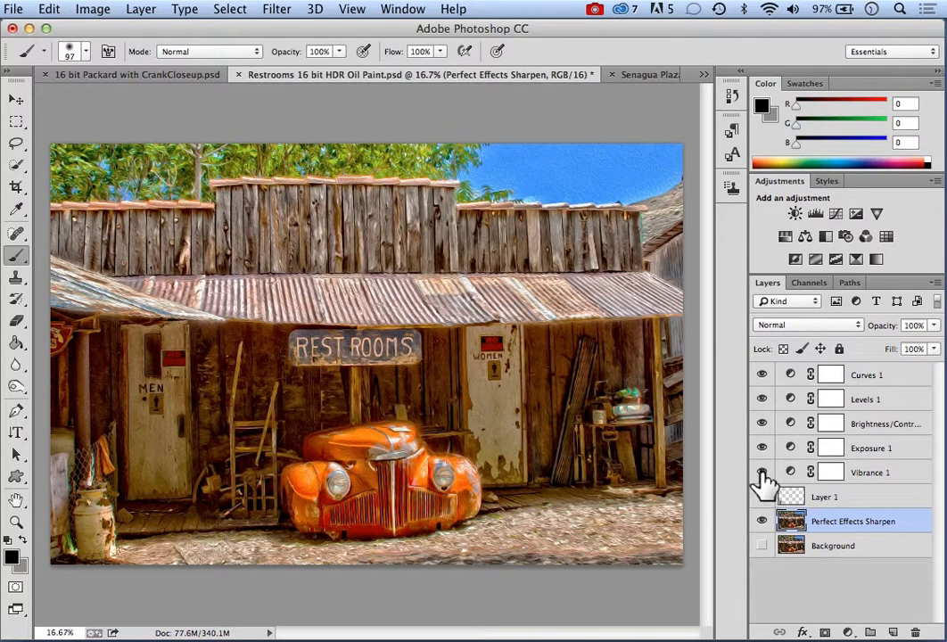
left_click(762, 474)
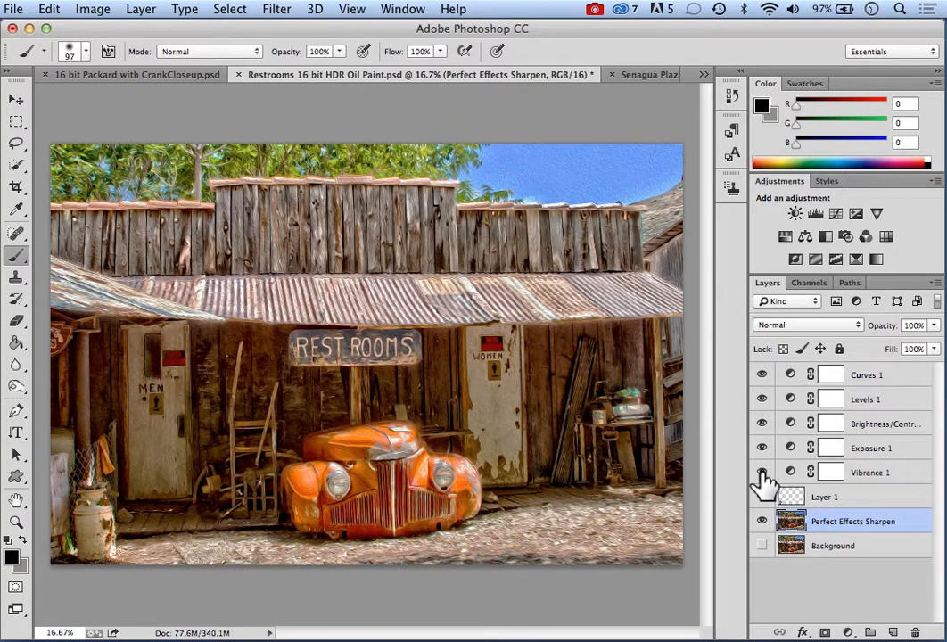
left_click(762, 473)
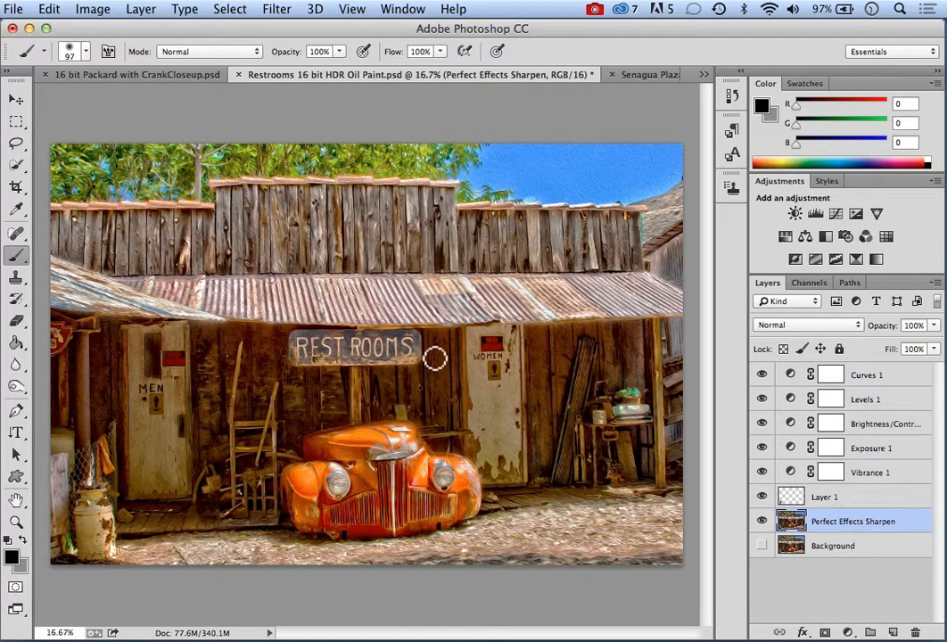
left_click(762, 474)
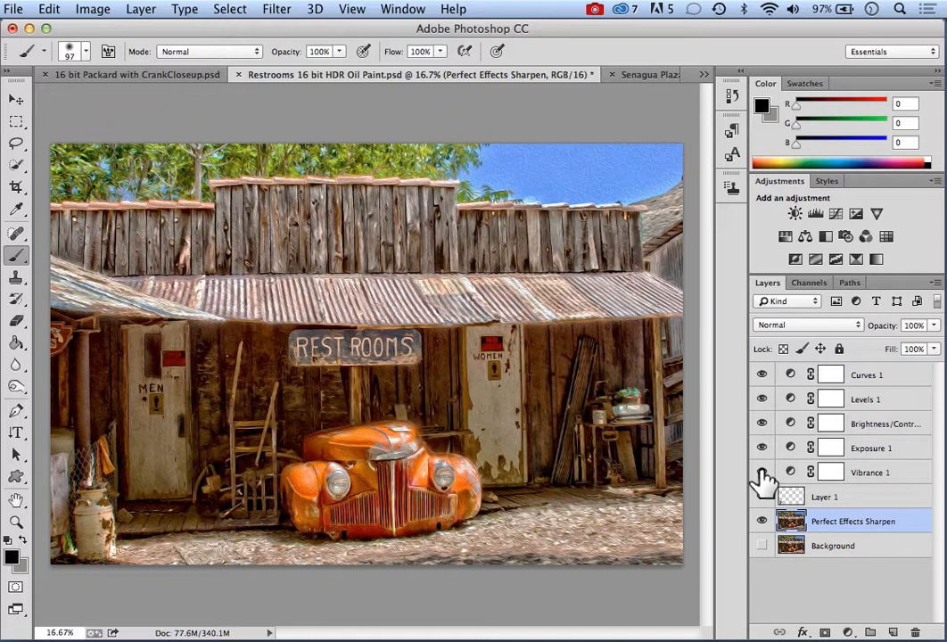
left_click(762, 473)
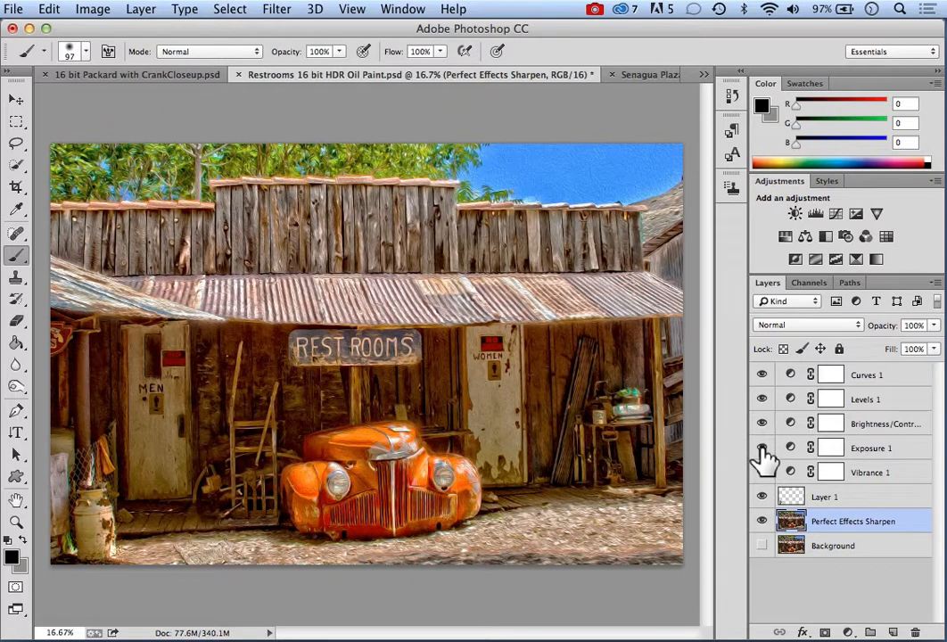
- Hide and show the Exposure 1 and Brightness/Contrast adjustment layers in turn to compare their effects
left_click(762, 449)
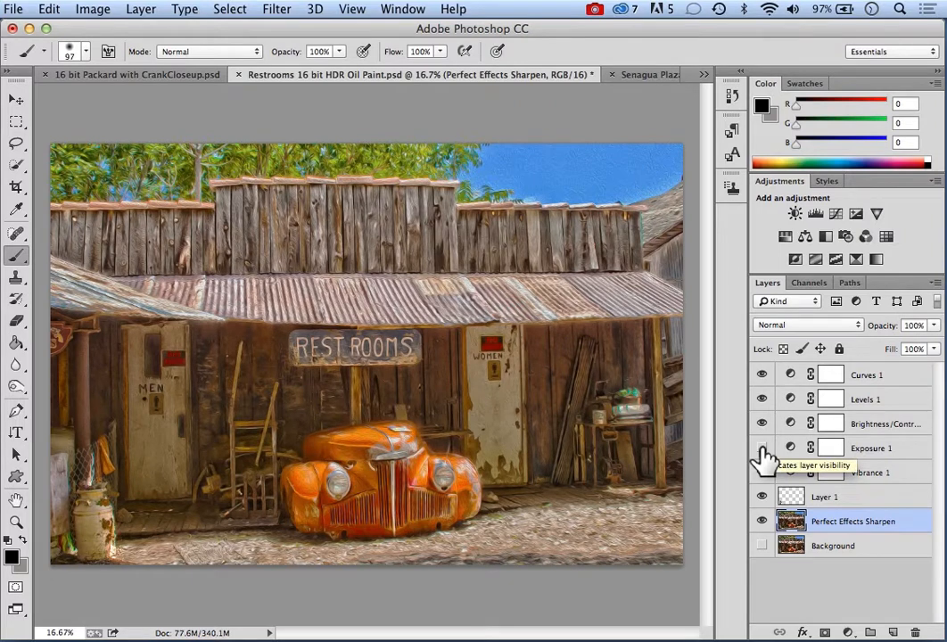
left_click(762, 449)
left_click(761, 425)
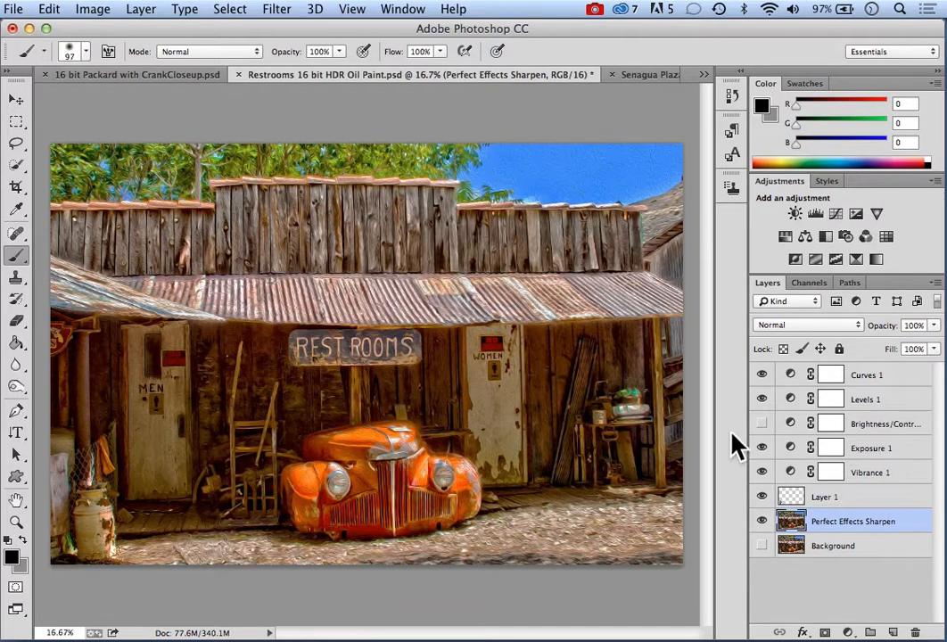
left_click(762, 427)
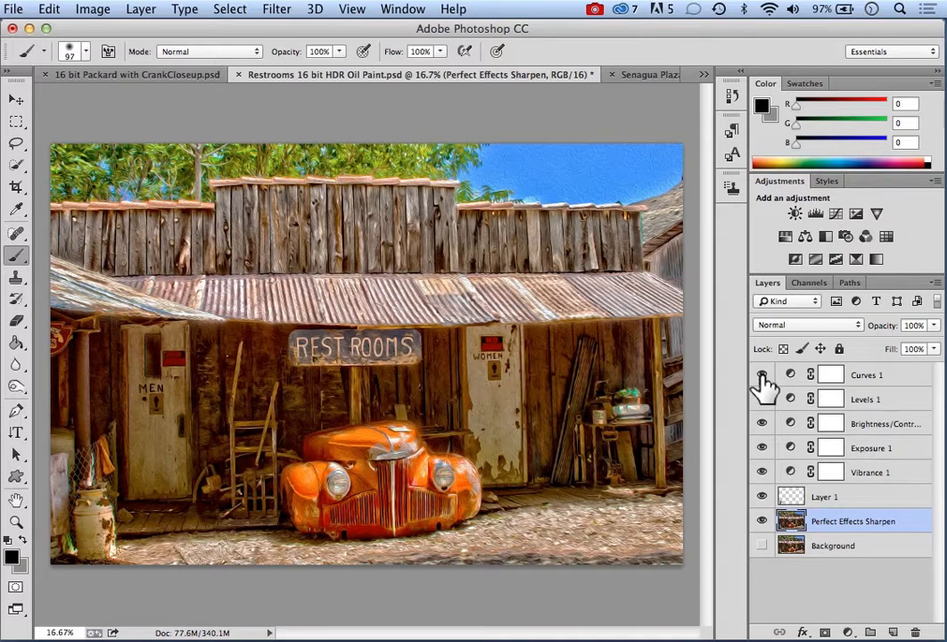
- Toggle the Curves 1 and Levels 1 adjustment layers to compare the image with and without Curves 1
left_click(762, 375)
left_click(762, 399)
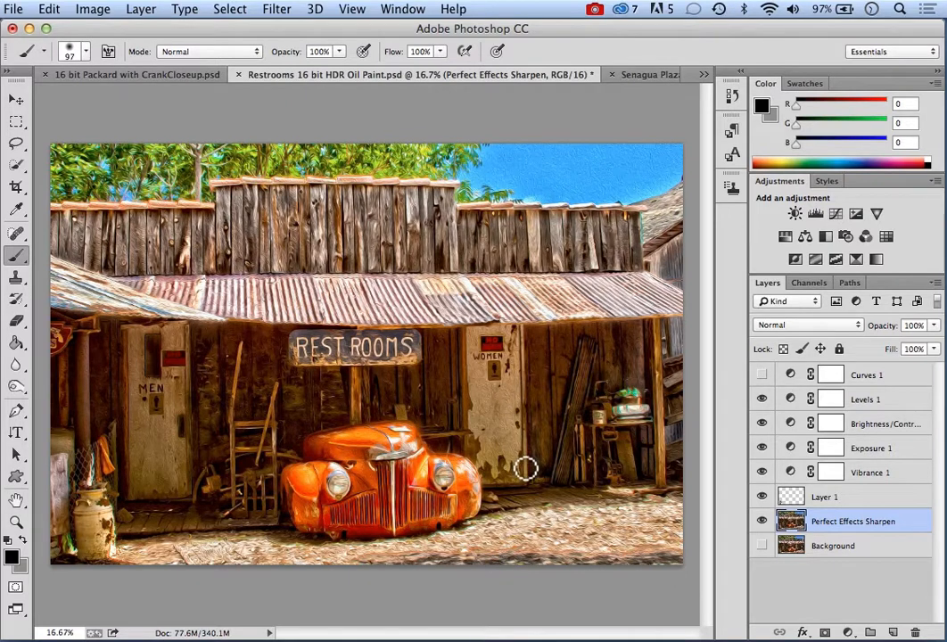
left_click(763, 375)
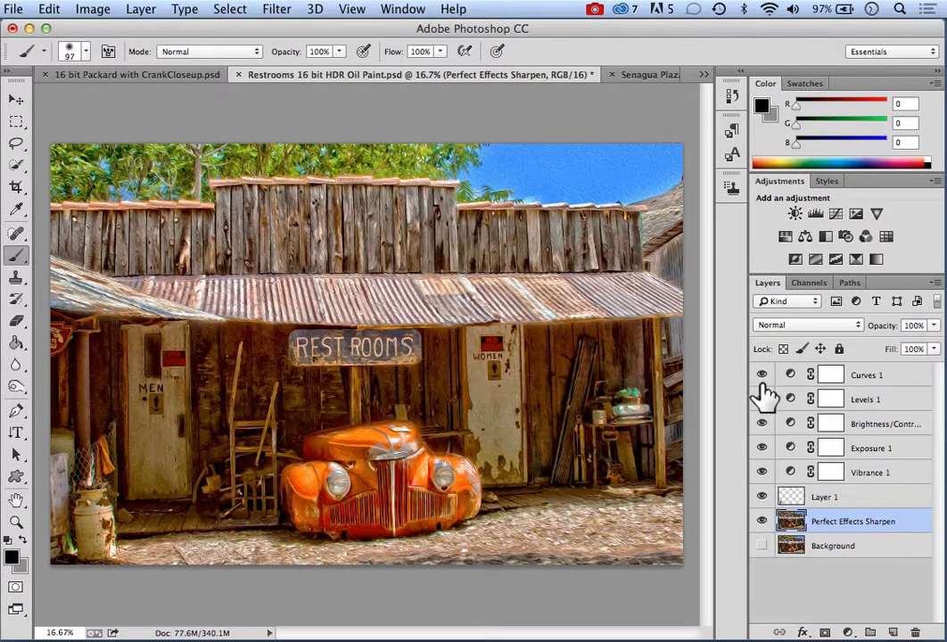
- Reduce the opacity of the Curves 1 adjustment layer to 47%
left_click(907, 384)
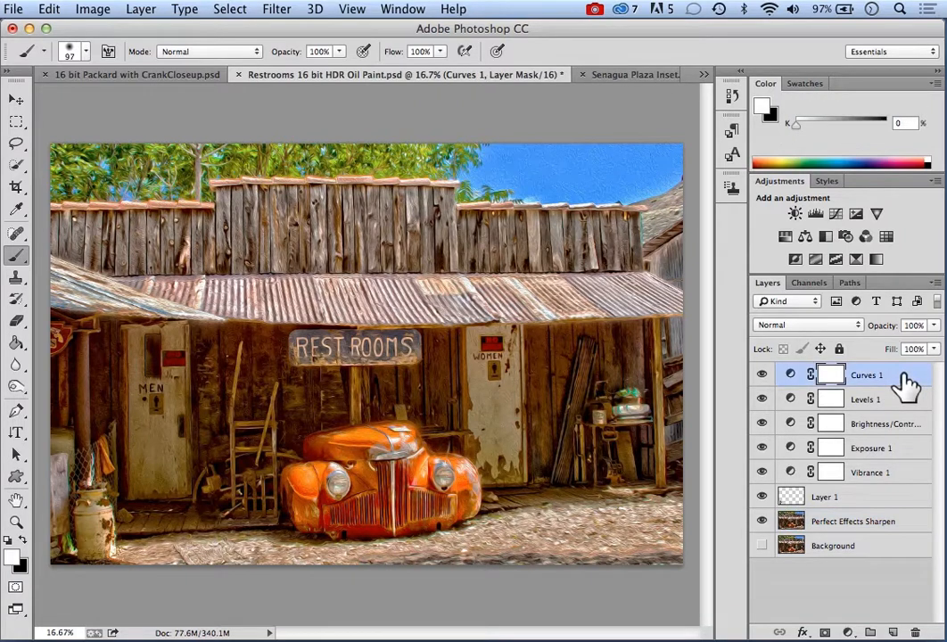
left_click(934, 325)
left_click_drag(936, 346, 895, 354)
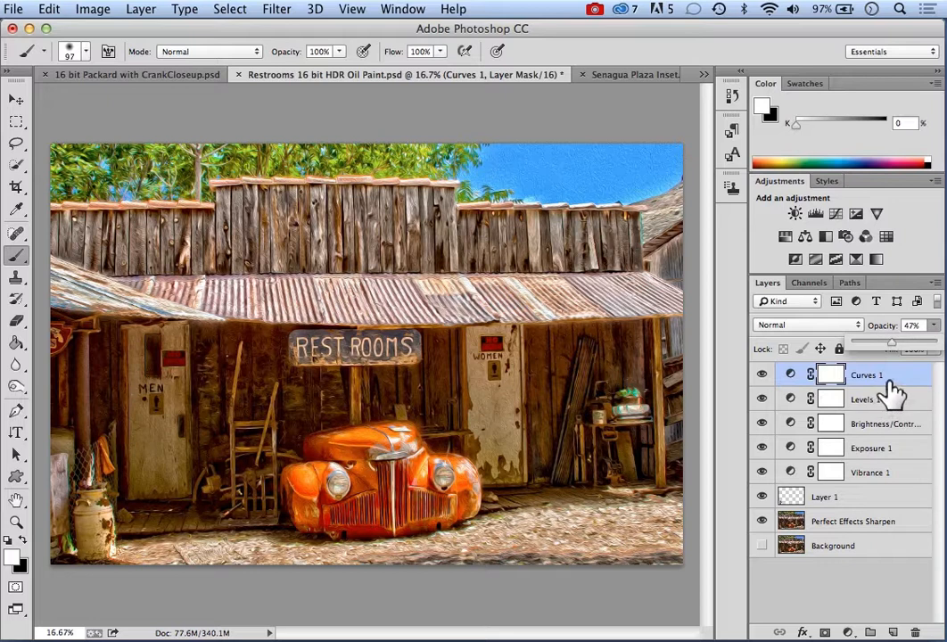
- Hide and show Curves 1 several times to compare its weakened effect on the image
left_click(762, 376)
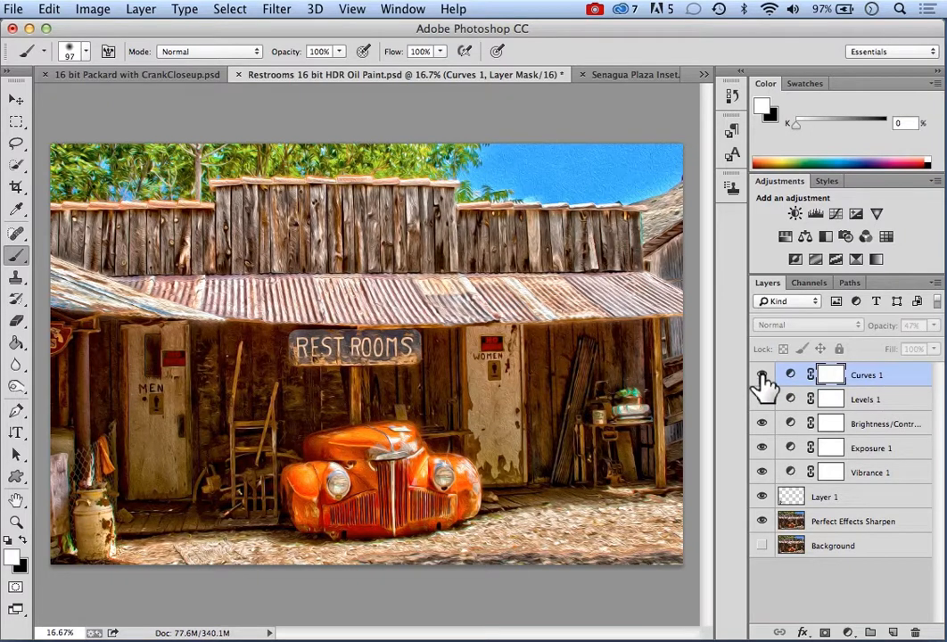
left_click(762, 376)
left_click(762, 376)
left_click(762, 377)
left_click(762, 376)
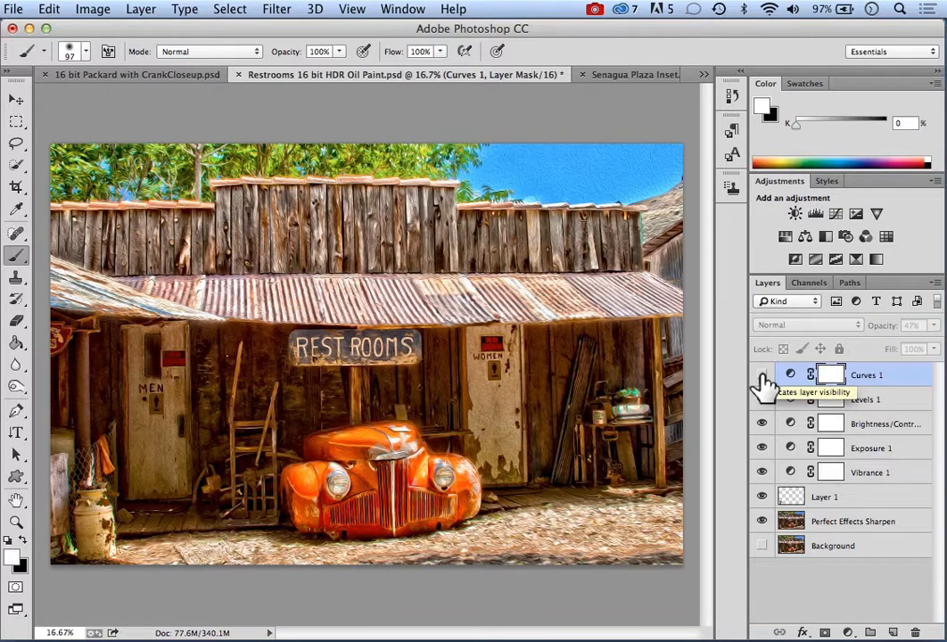
left_click(762, 376)
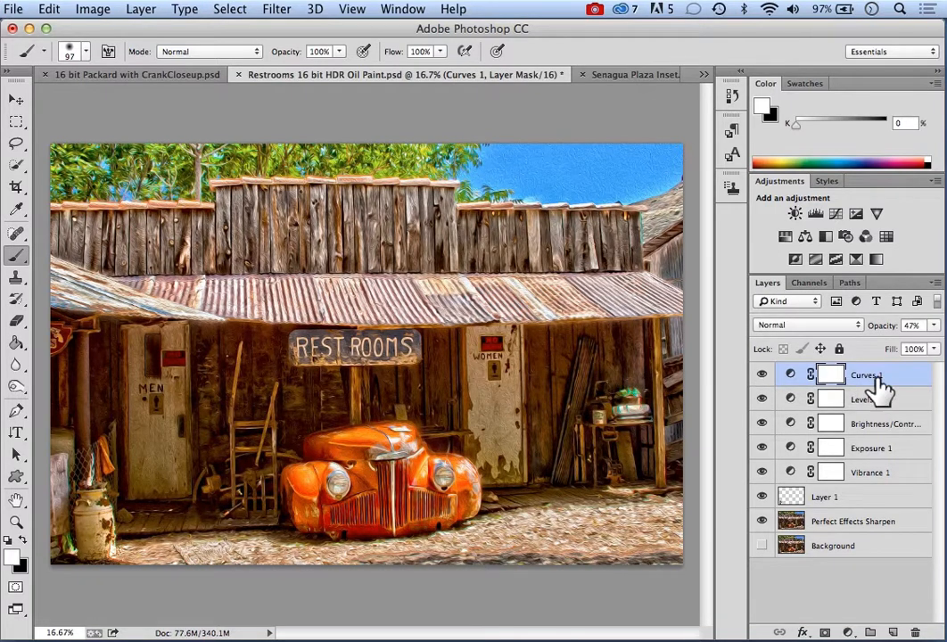
- Restore the Curves 1 opacity to 100% and invert its layer mask to black
left_click(932, 326)
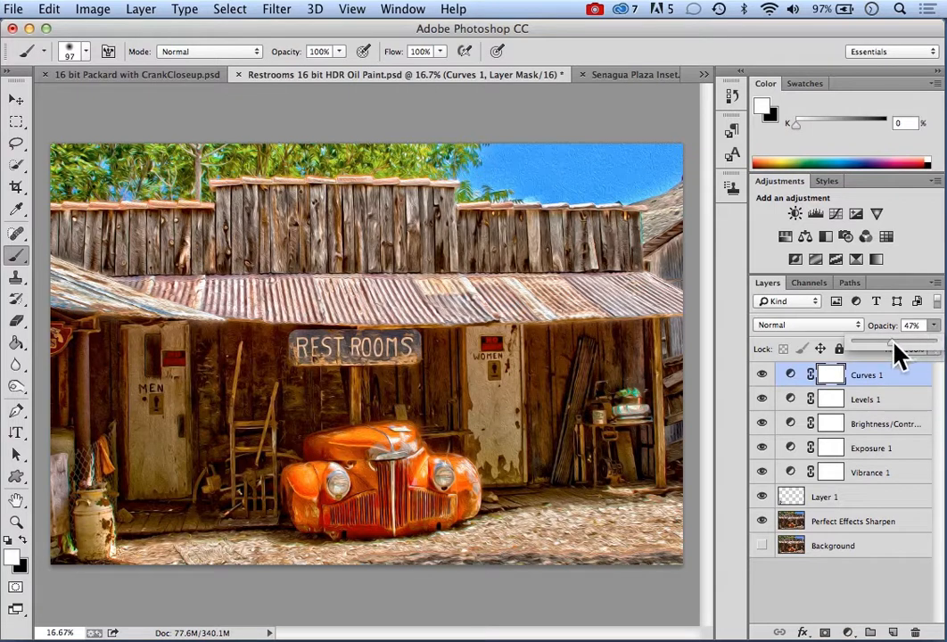
left_click_drag(896, 354, 941, 355)
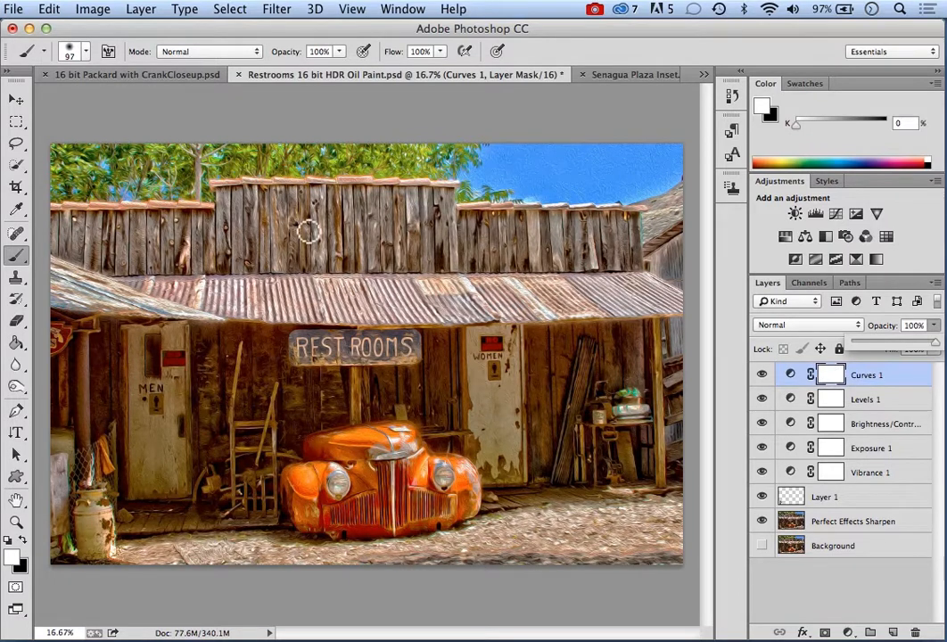
double_click(829, 376)
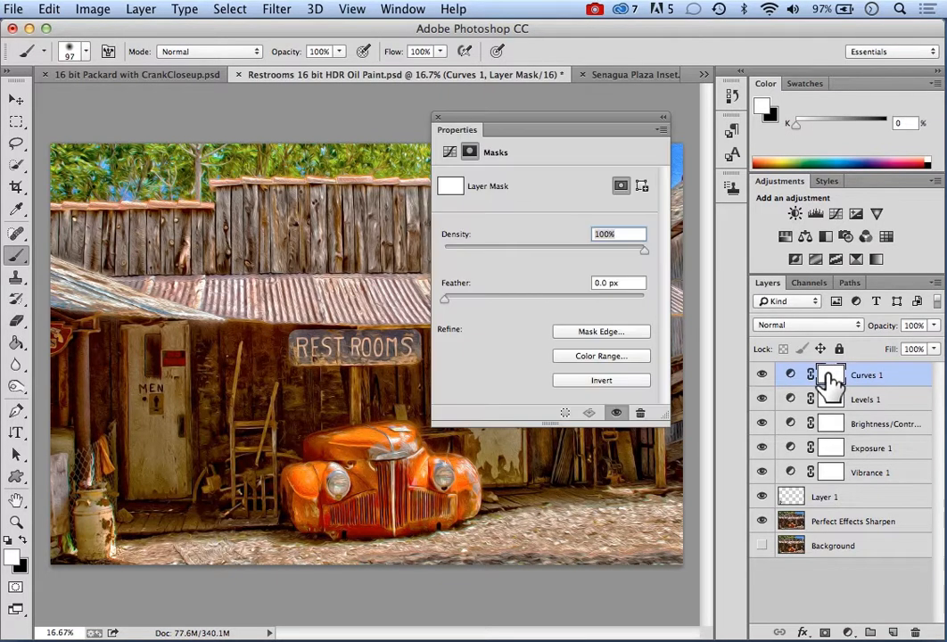
left_click(620, 381)
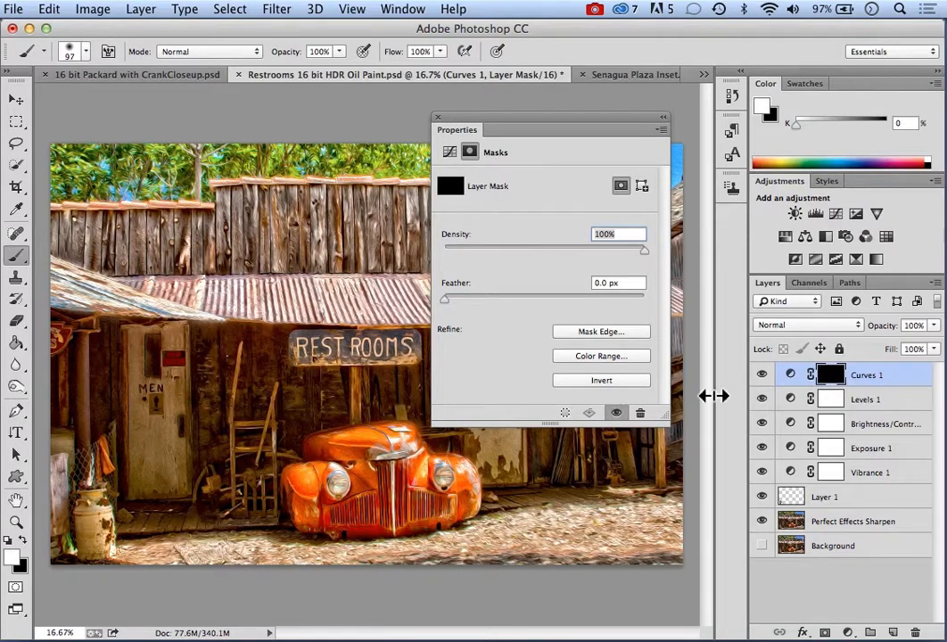
left_click(437, 117)
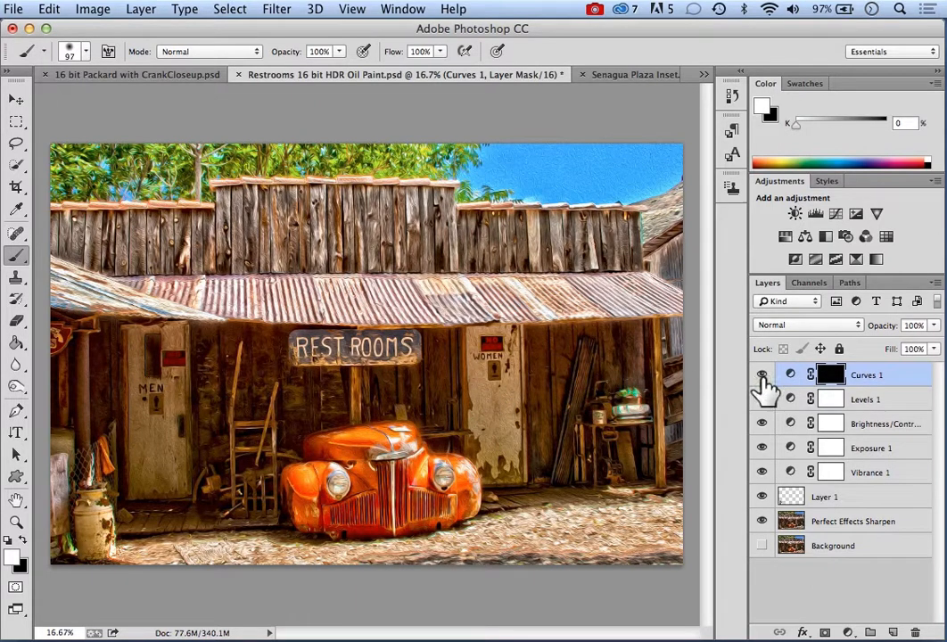
- Toggle the visibility of Curves 1 to check how the inverted mask affects the image
left_click(762, 375)
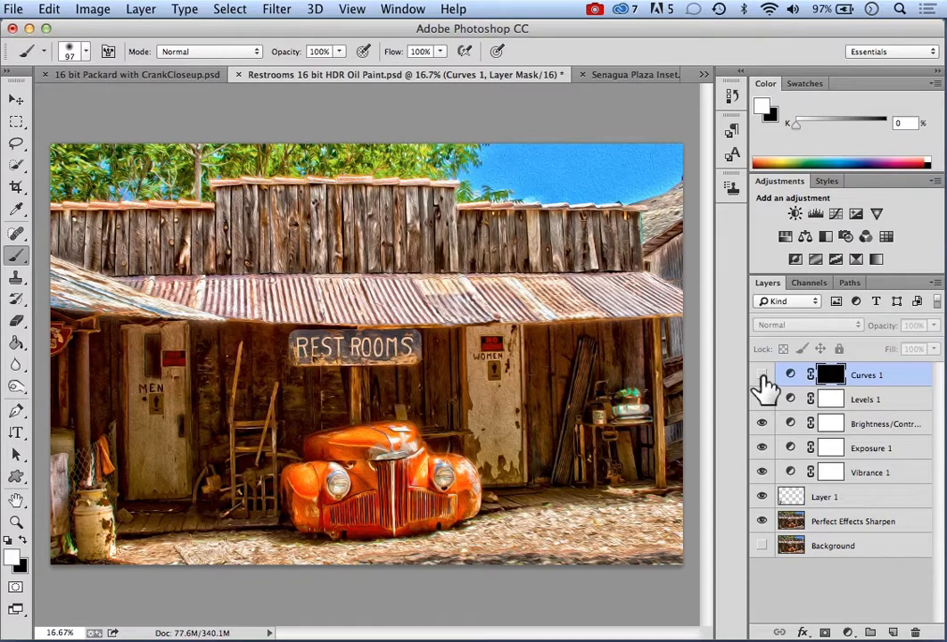
left_click(762, 375)
left_click(762, 376)
left_click(762, 376)
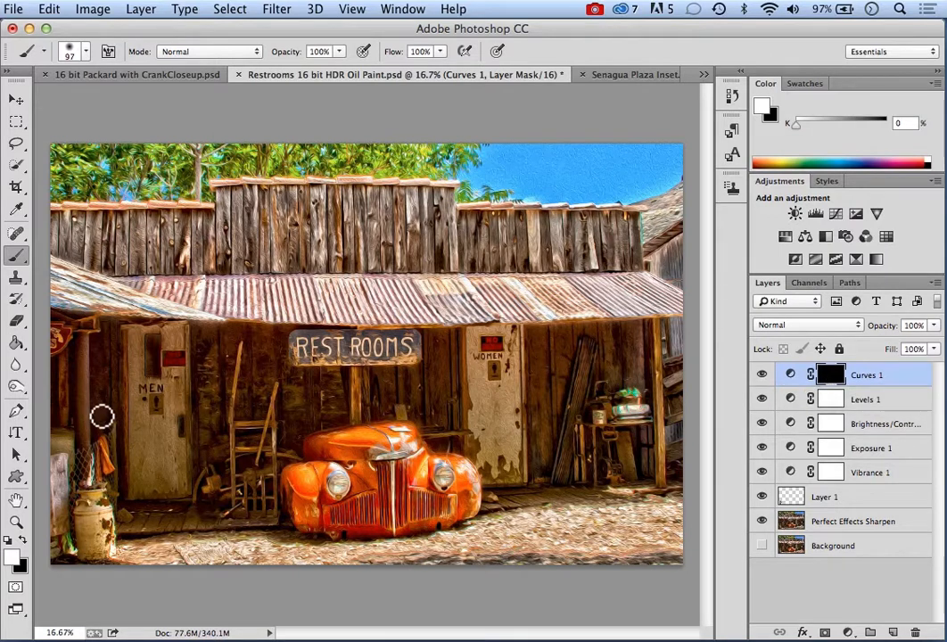
- Paint with white (ffffff) on the Curves 1 mask over the orange truck and the Women door, and compare with the layer hidden
left_click(12, 560)
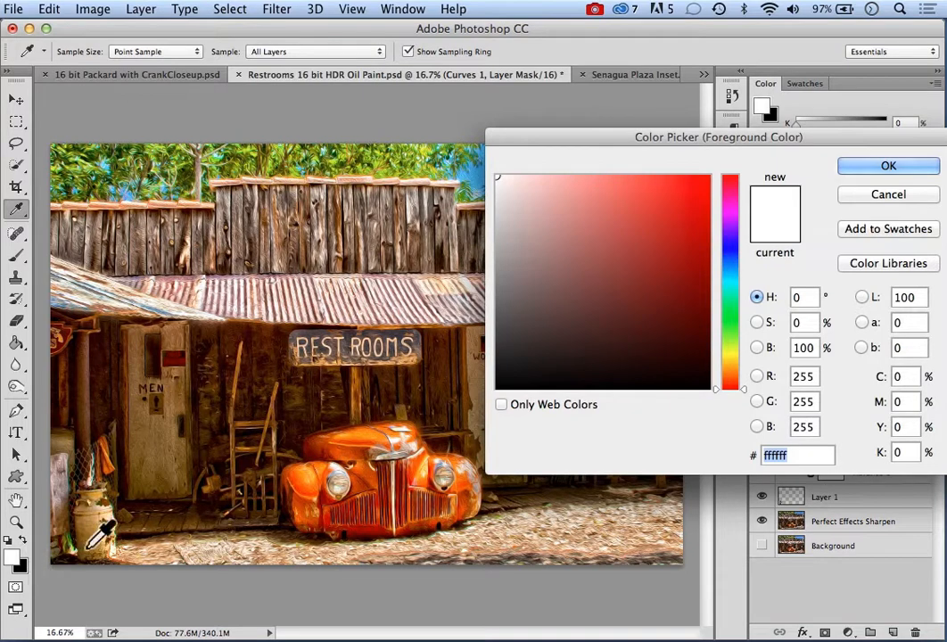
left_click(891, 167)
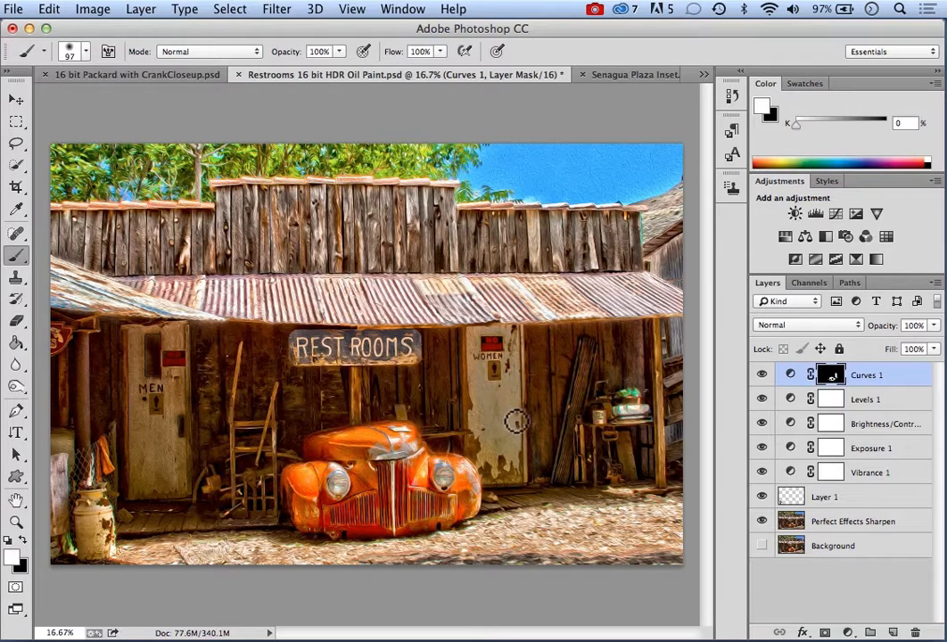
left_click(762, 376)
left_click(762, 375)
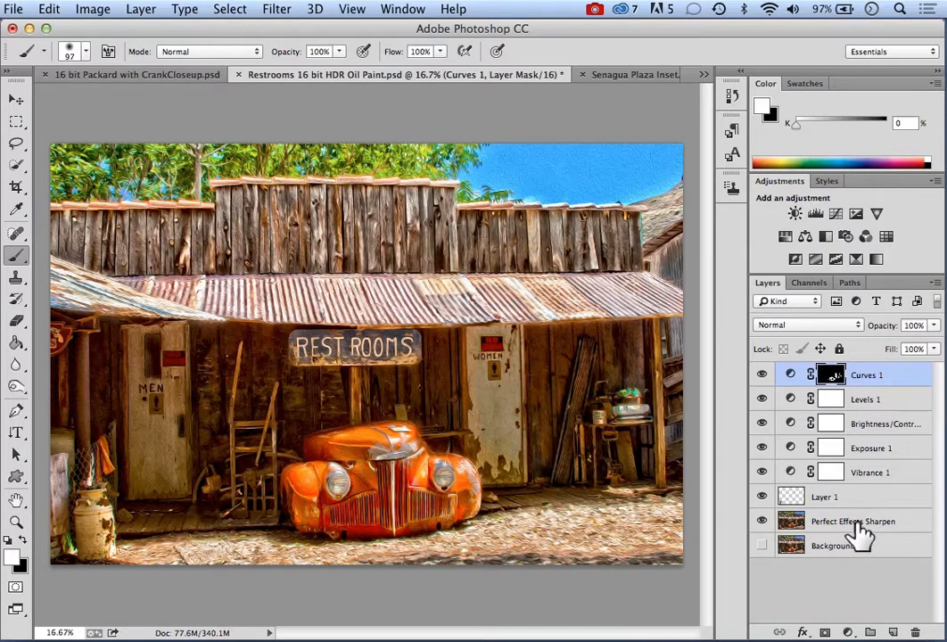
- Hide and show Perfect Effects Sharpen and Layer 1 in turn to examine what each pixel layer contributes
left_click(762, 524)
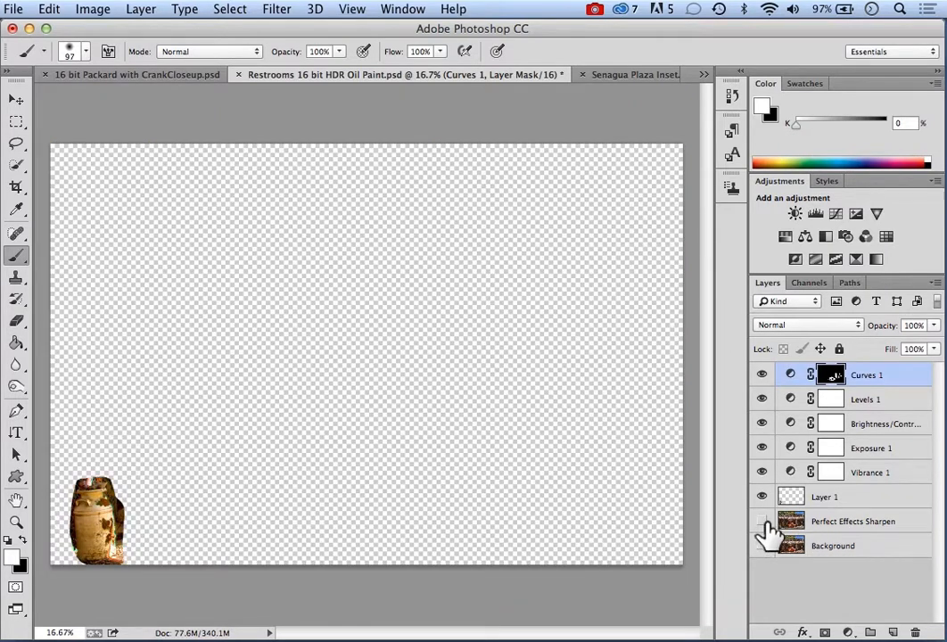
left_click(762, 524)
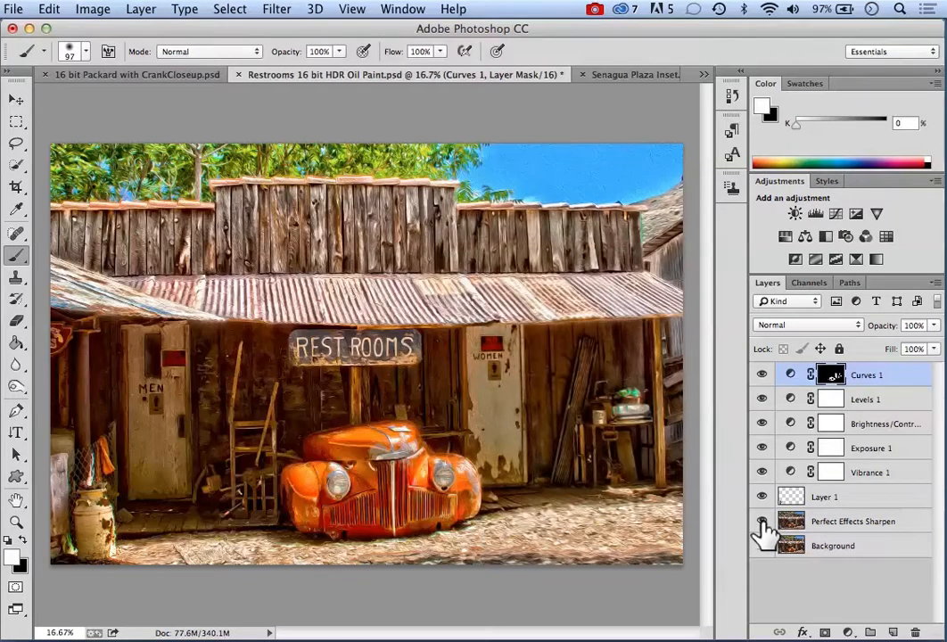
left_click(861, 528)
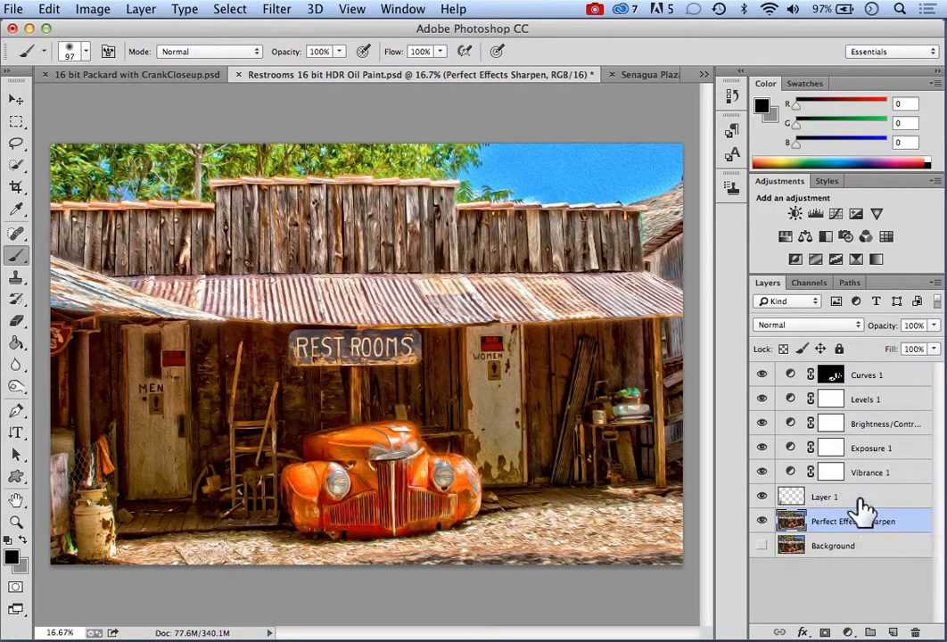
left_click(856, 504)
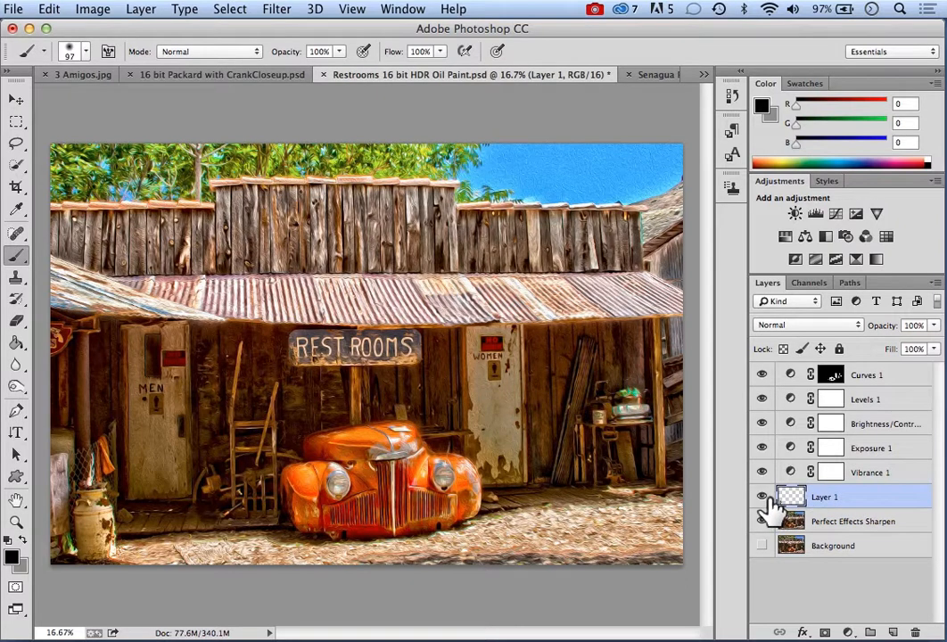
left_click(763, 497)
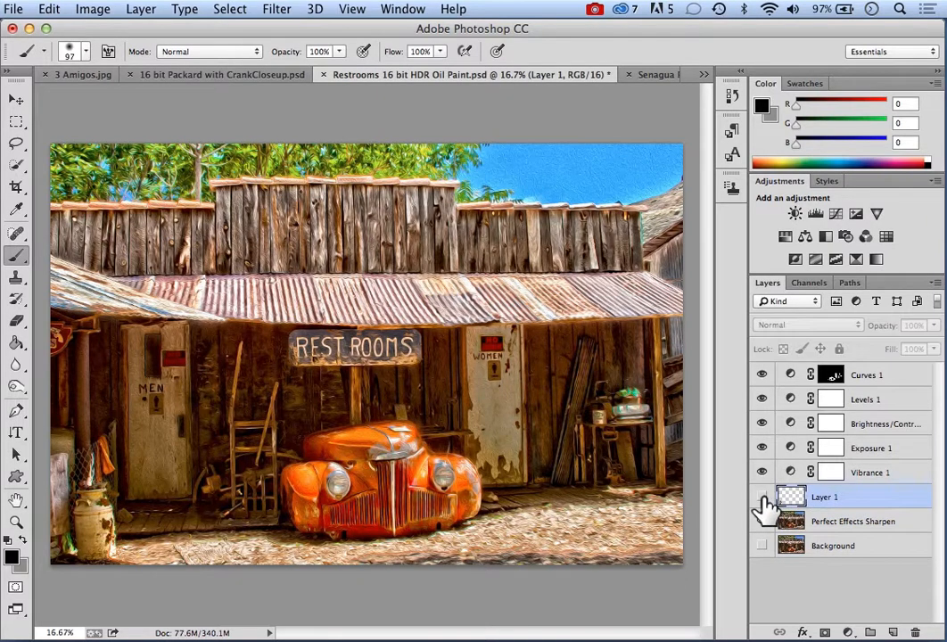
left_click(761, 497)
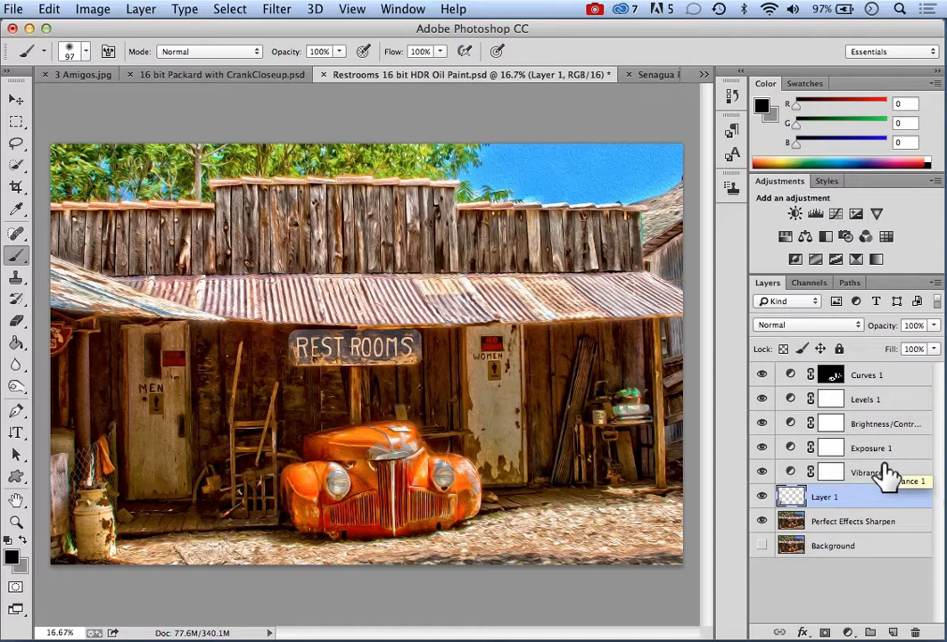
- Add a horizontal type layer reading "Text" above Layer 1 and move it onto the raised wooden facade over the sign
left_click(22, 437)
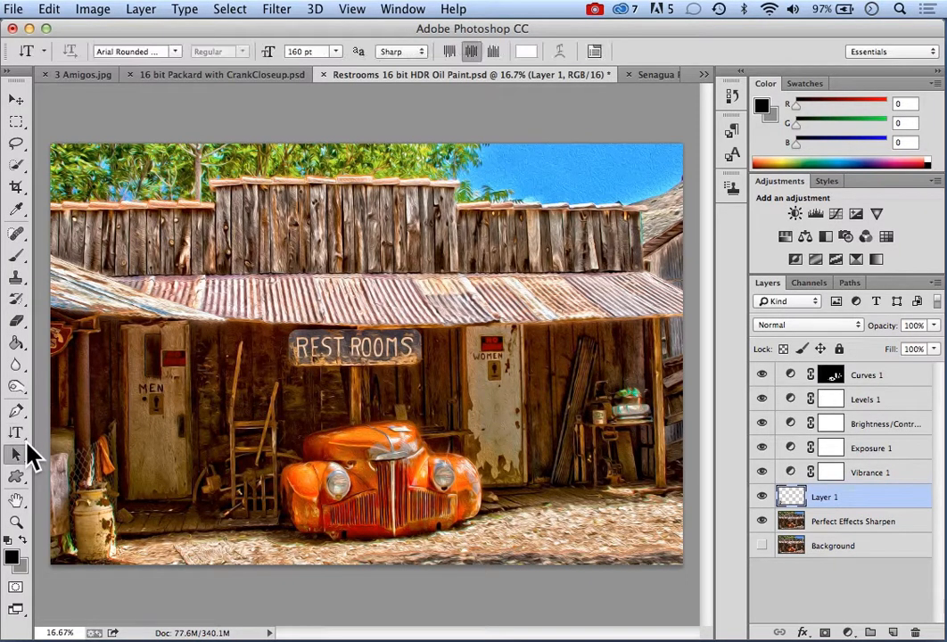
left_click(19, 451)
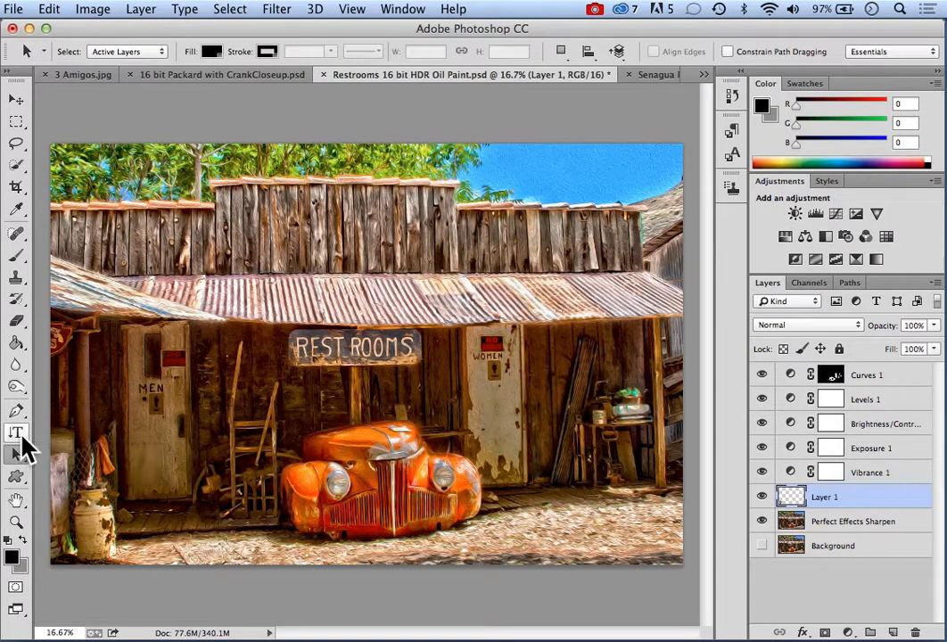
left_click(24, 438)
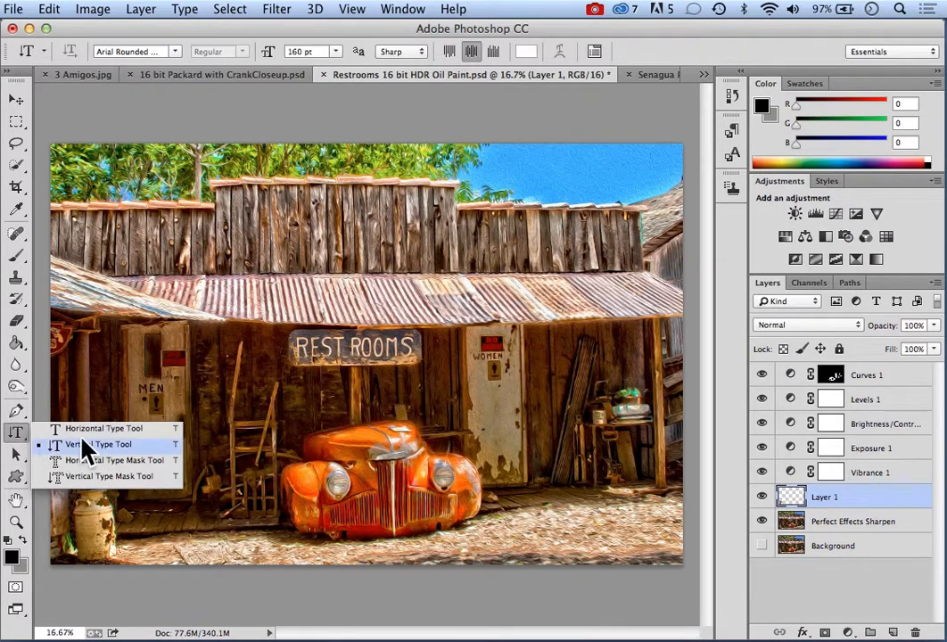
left_click(114, 443)
left_click(165, 429)
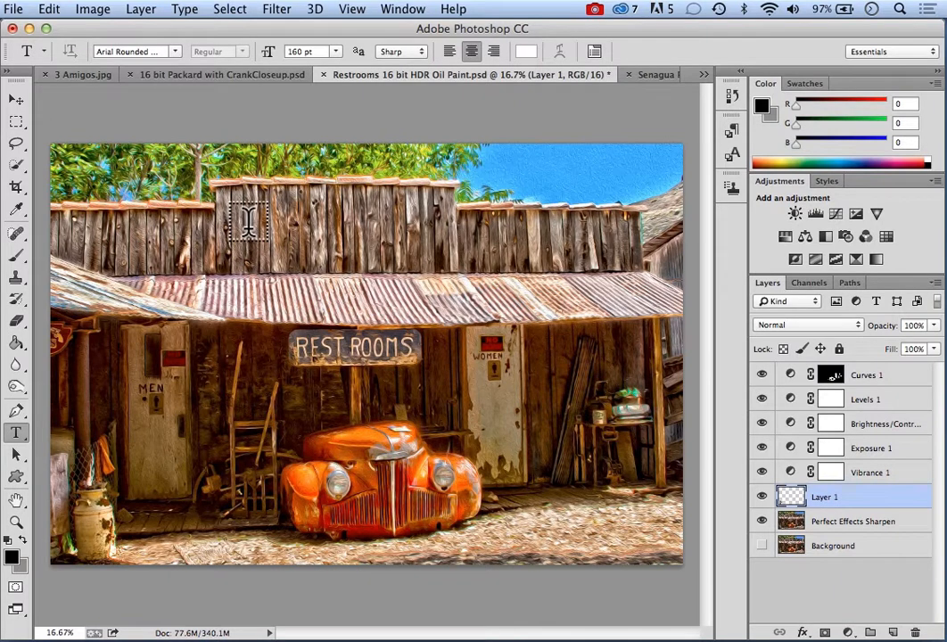
left_click_drag(239, 233, 528, 281)
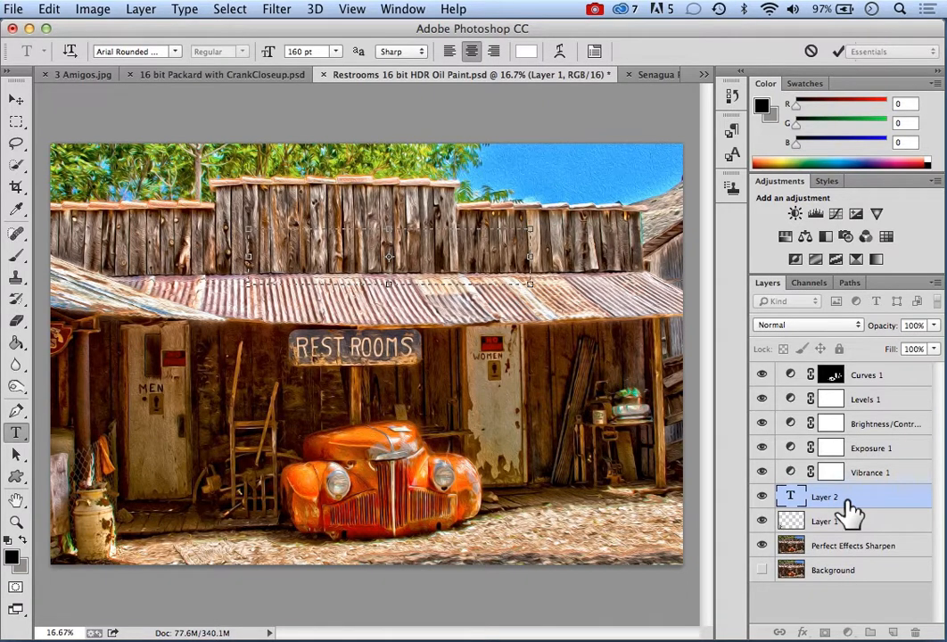
type("Text")
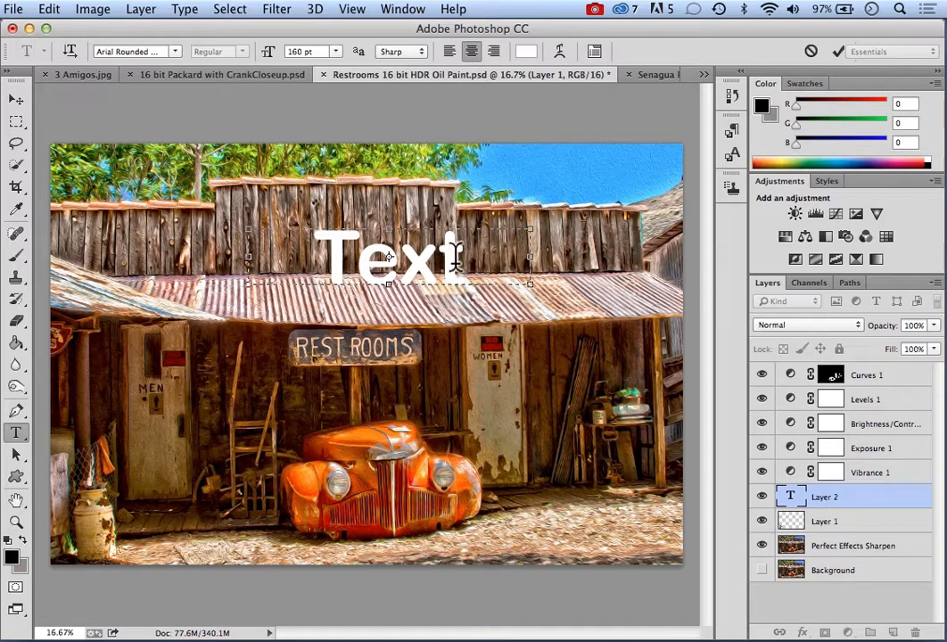
left_click(839, 53)
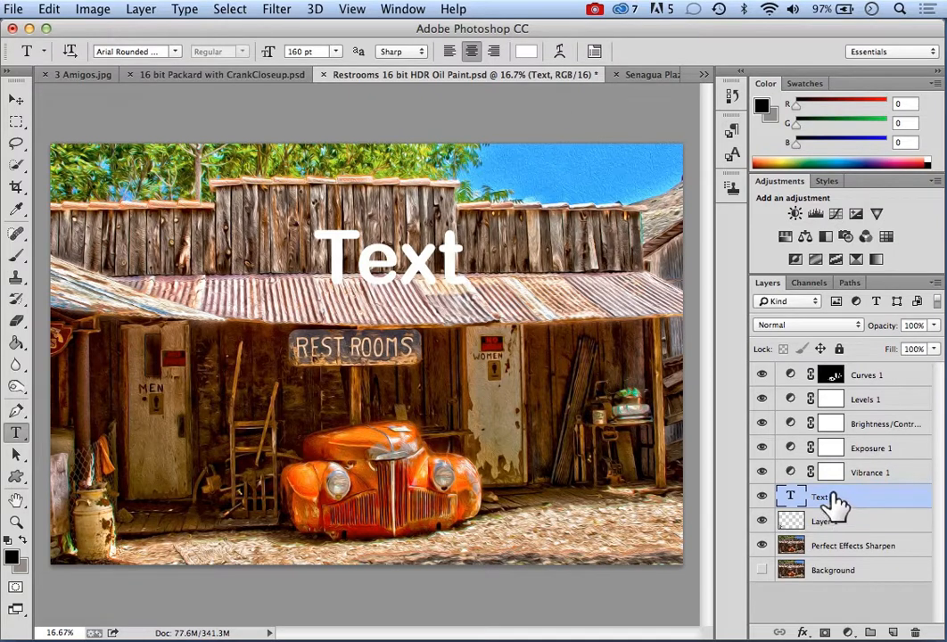
left_click(16, 101)
left_click_drag(383, 271, 322, 238)
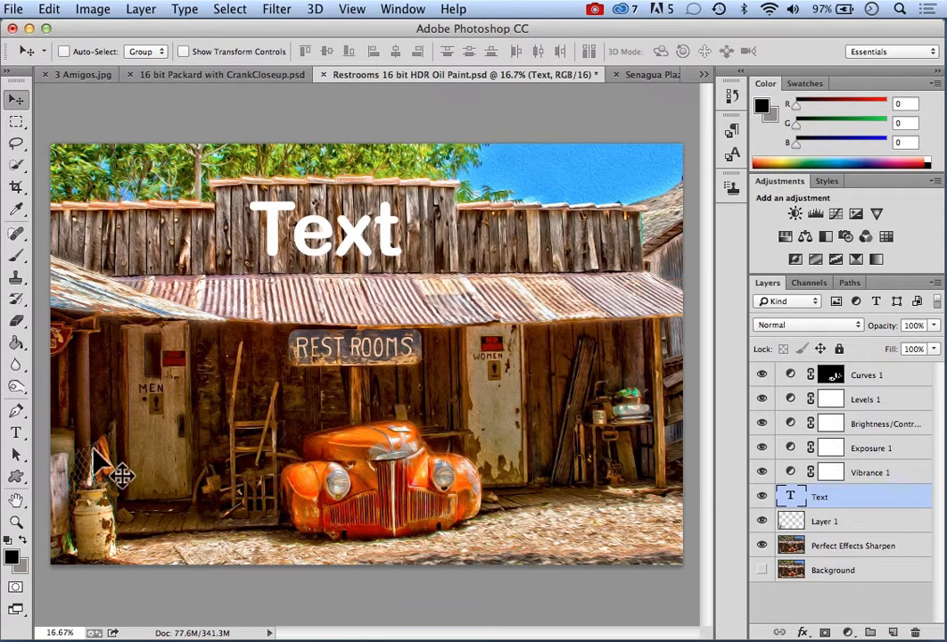
- Draw a white arrow custom shape about 773 by 465 px beside the Rest Rooms sign and rotate it about 52.6 degrees
left_click_drag(17, 478, 111, 568)
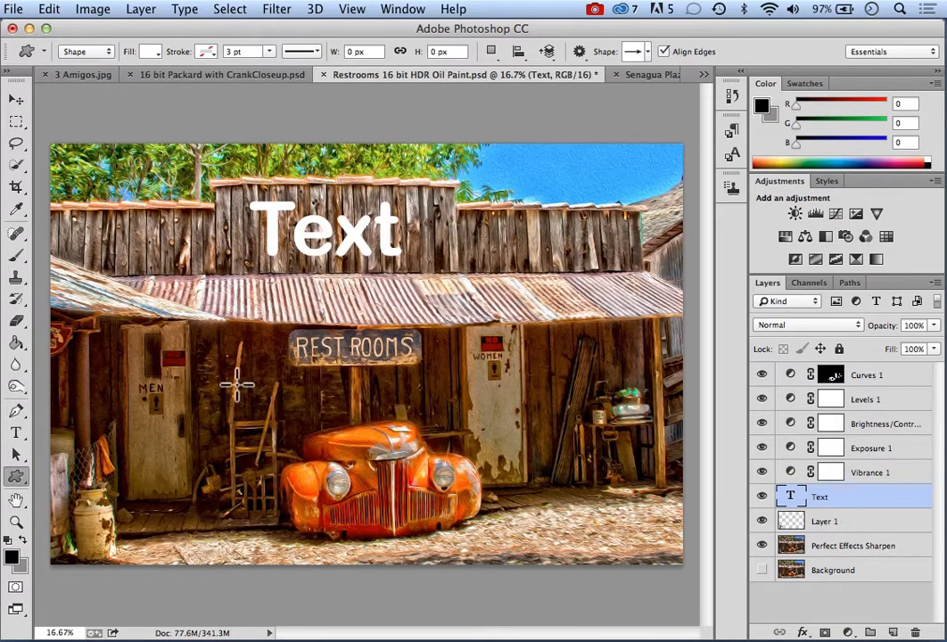
left_click_drag(214, 295, 321, 367)
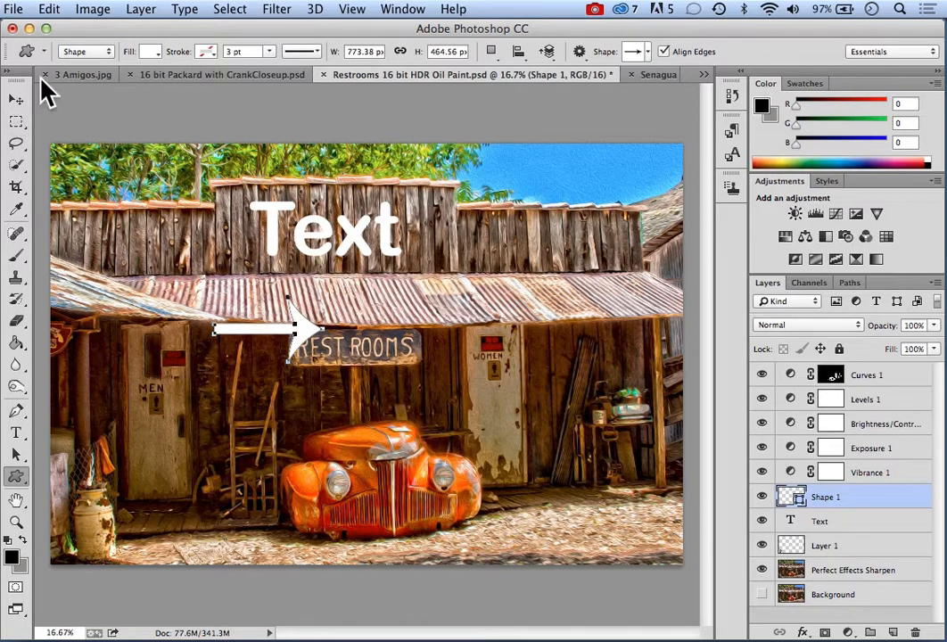
left_click(48, 10)
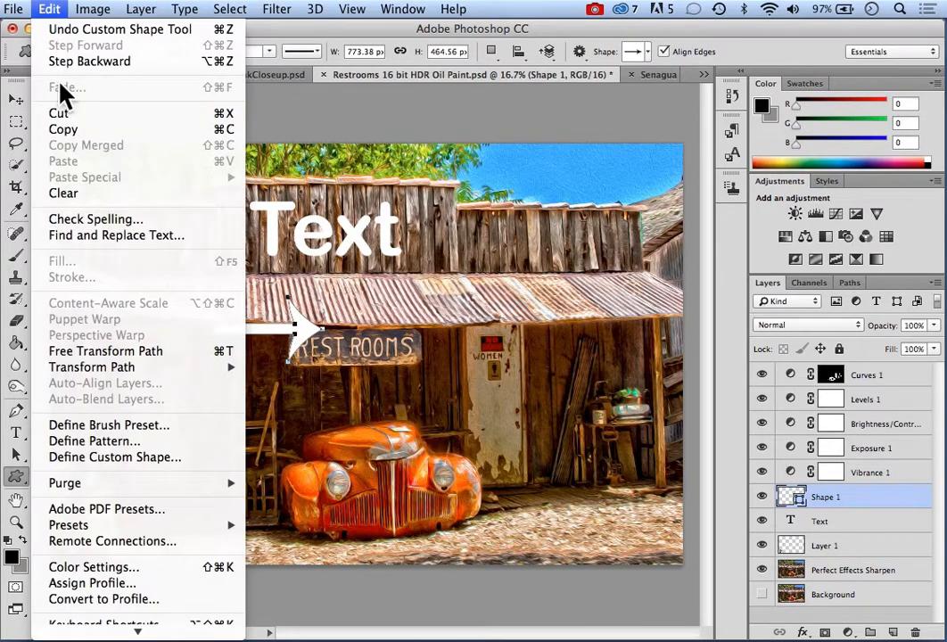
left_click(113, 352)
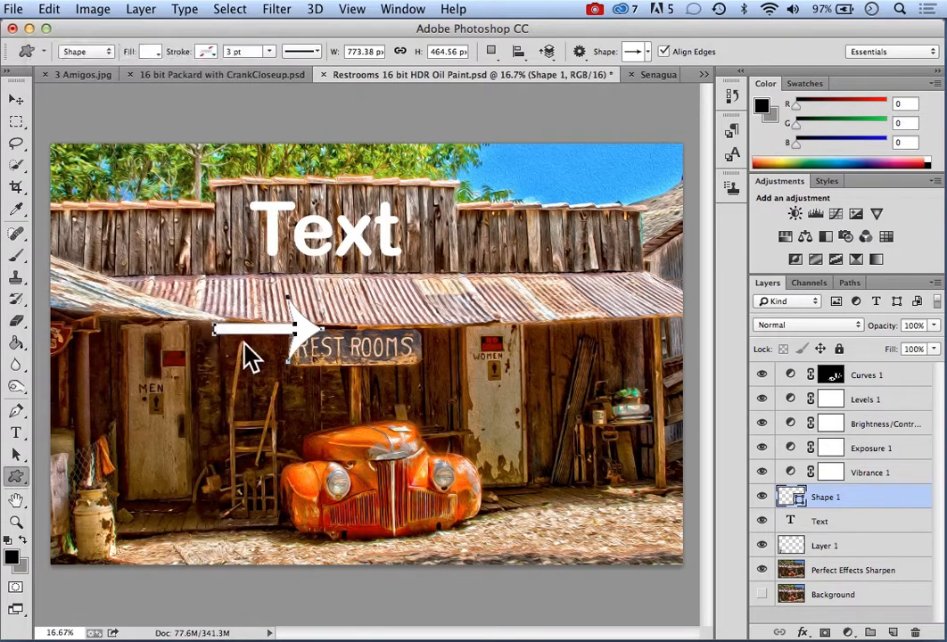
left_click_drag(358, 323, 335, 408)
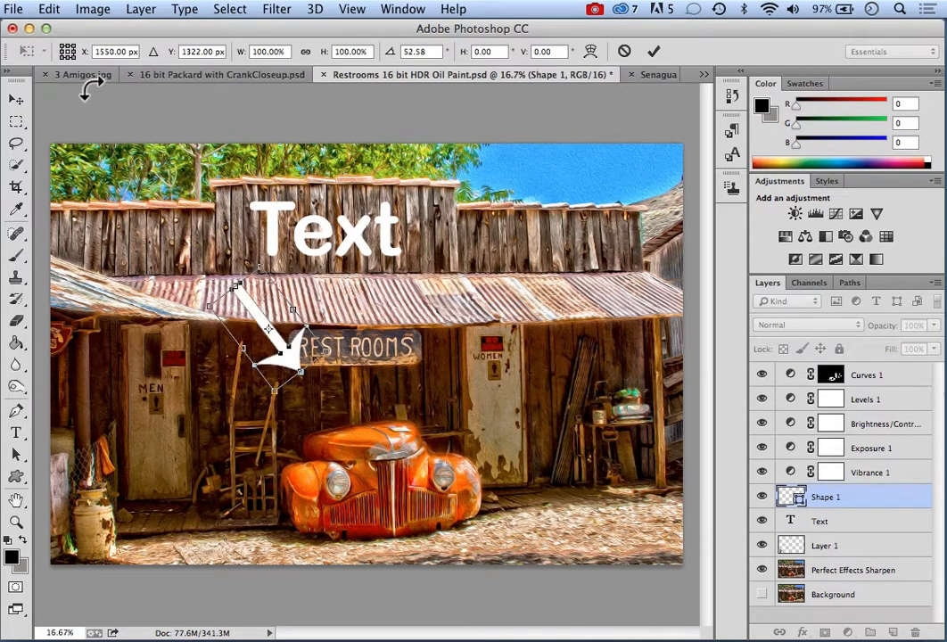
left_click(654, 52)
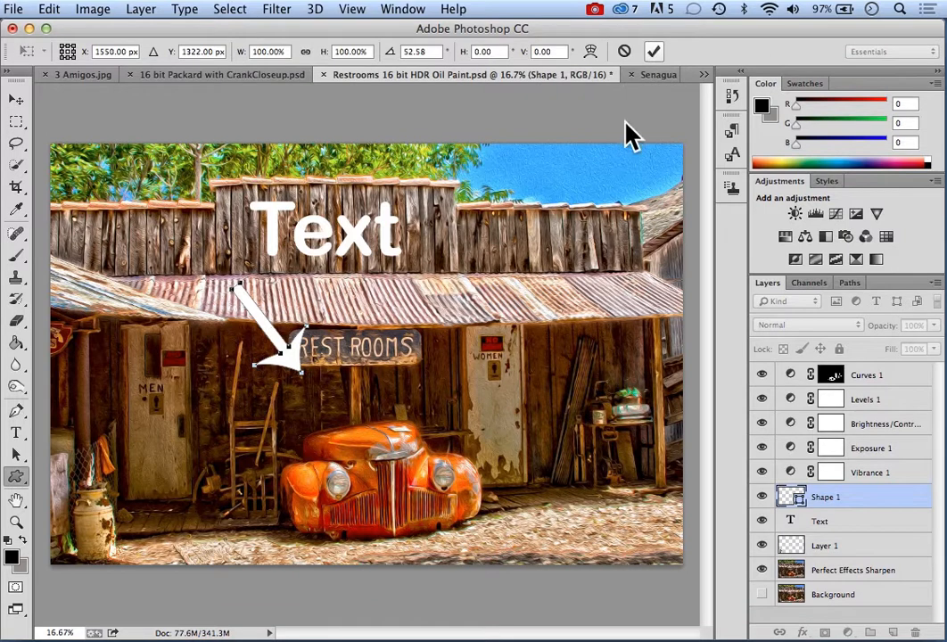
- Move the white arrow shape down so that it points at the front of the orange truck
left_click(16, 99)
left_click_drag(287, 348, 288, 434)
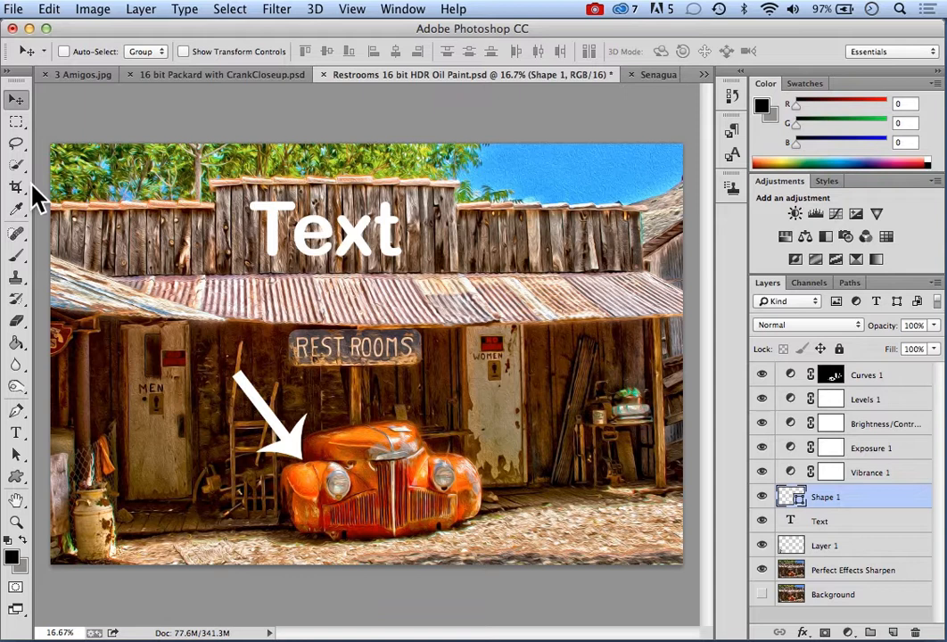
- Select the Women door with a rectangular marquee and switch to the Quick Selection tool in subtract mode to trim off the truck's fender
left_click(16, 125)
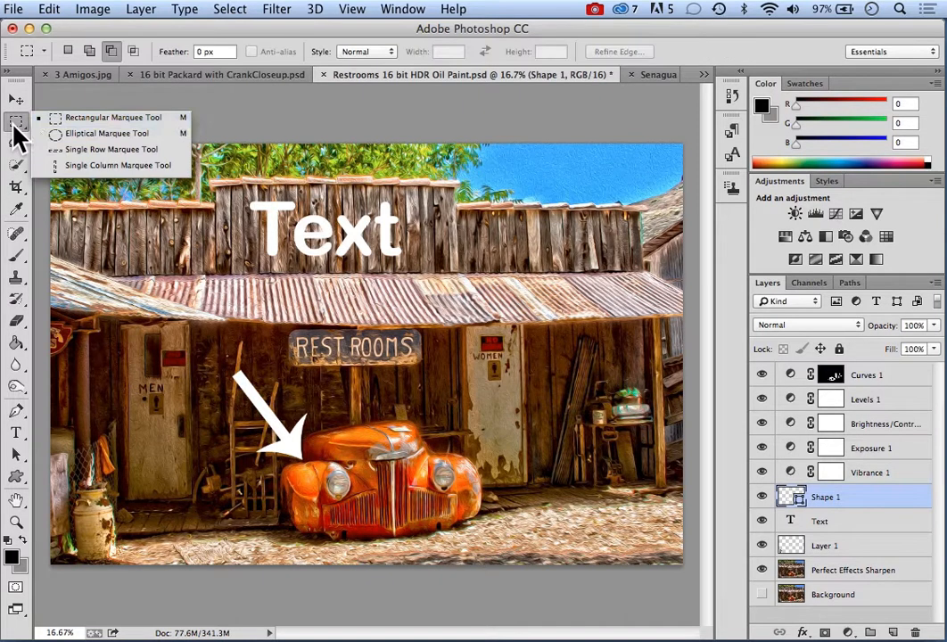
left_click(99, 123)
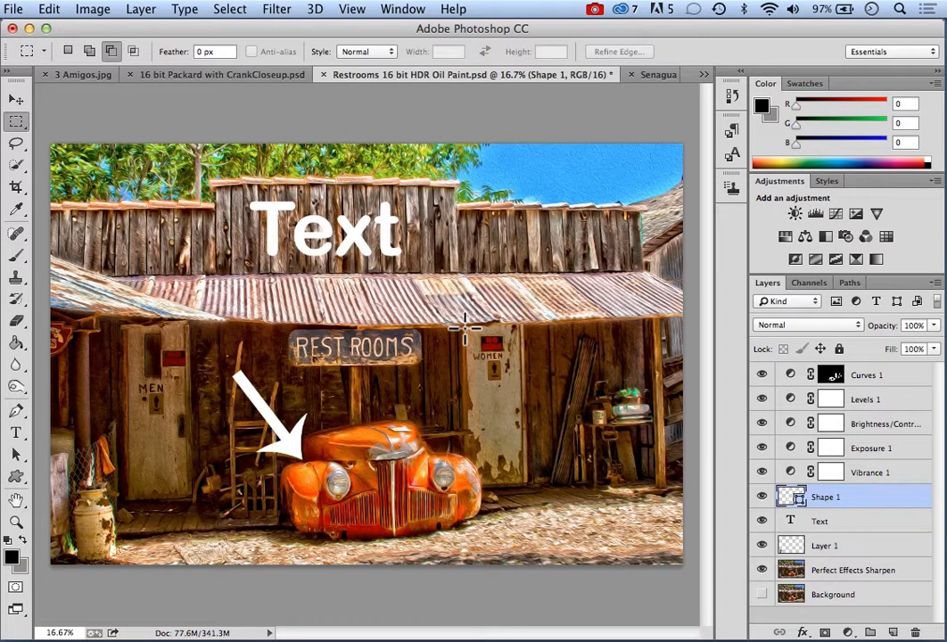
left_click_drag(465, 328, 524, 486)
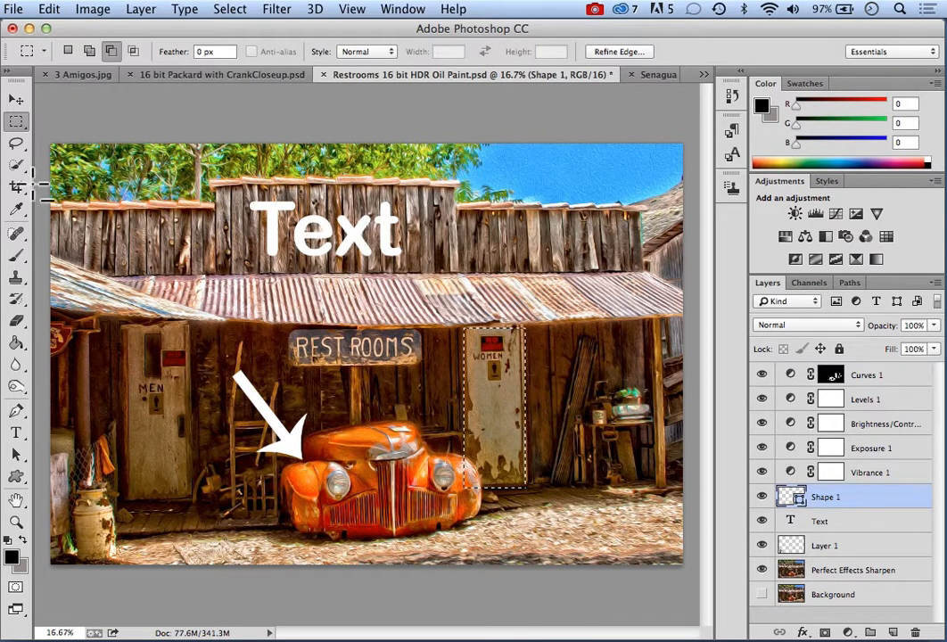
left_click(19, 167)
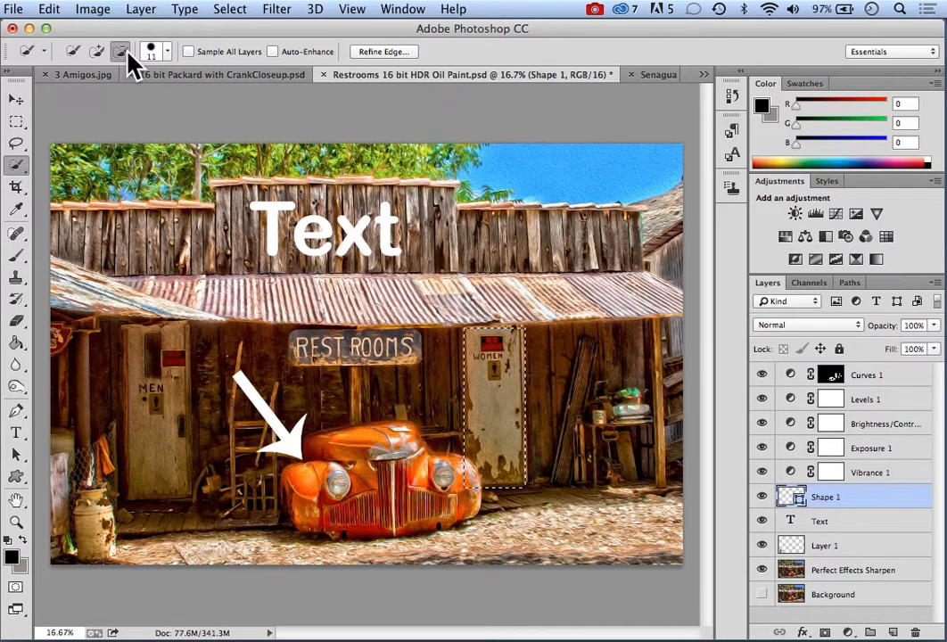
left_click(125, 52)
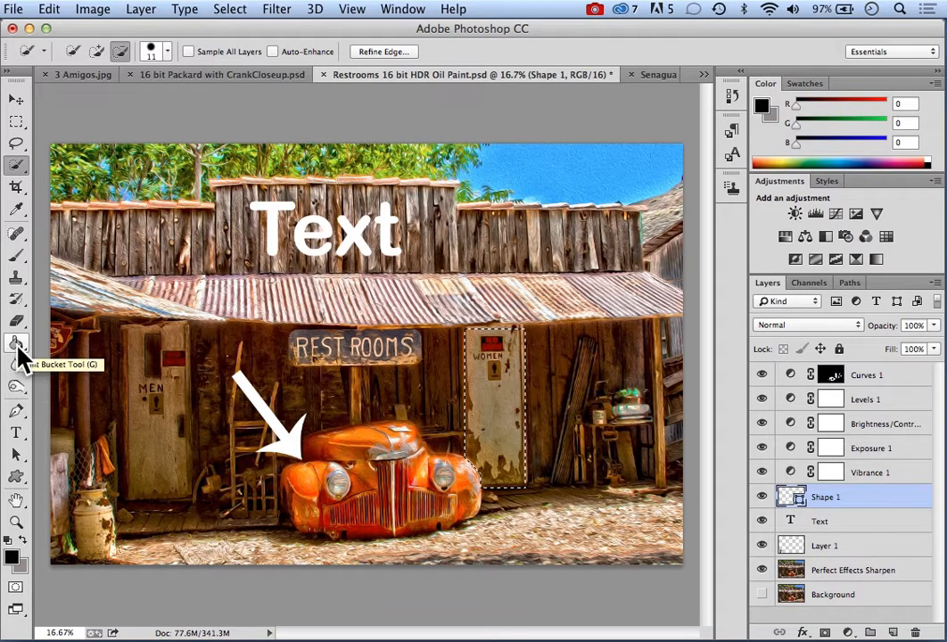
- Swap the foreground and background colours to make gray the foreground, and switch to the Paint Bucket tool
left_click(25, 541)
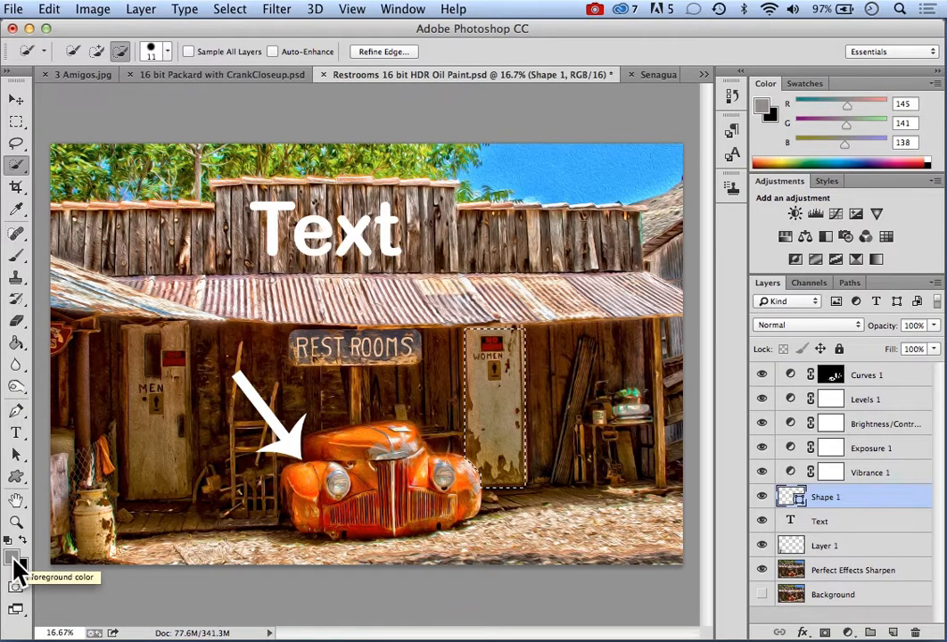
left_click(16, 348)
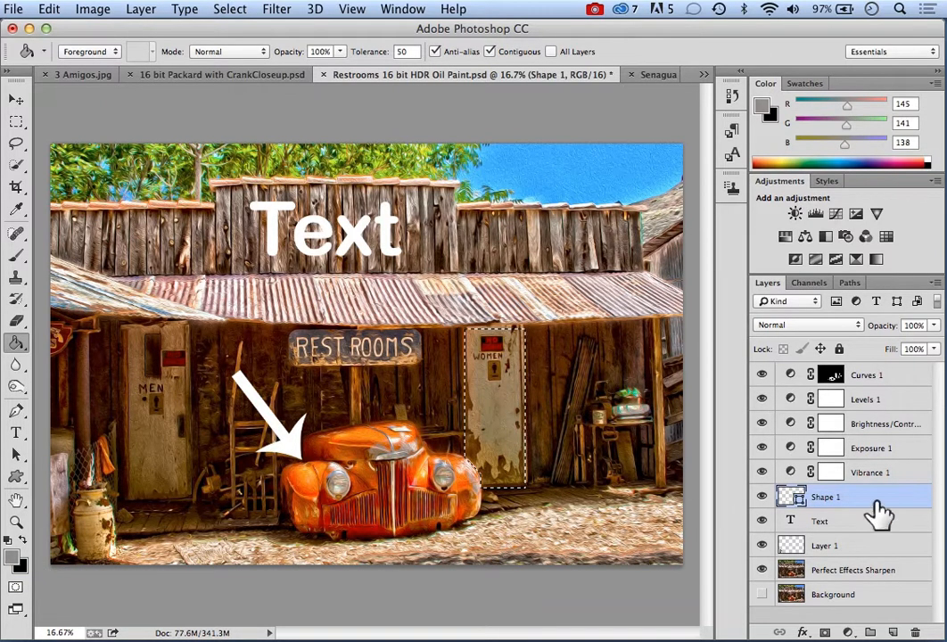
- Try filling the selected Women door with gray at tolerance 50 on Perfect Effects Sharpen, and step back to before the fills
left_click(871, 576)
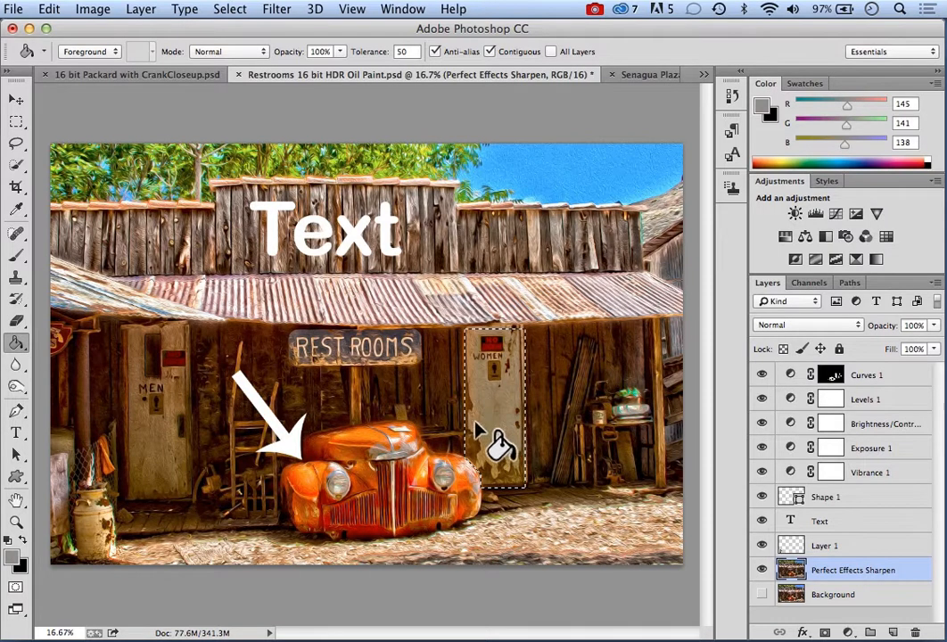
left_click(481, 392)
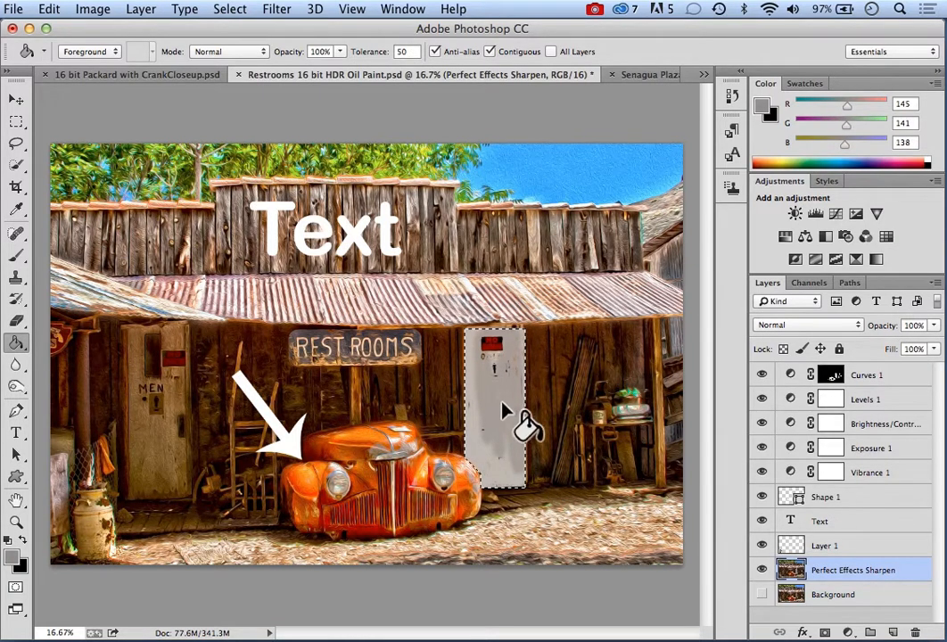
left_click(503, 466)
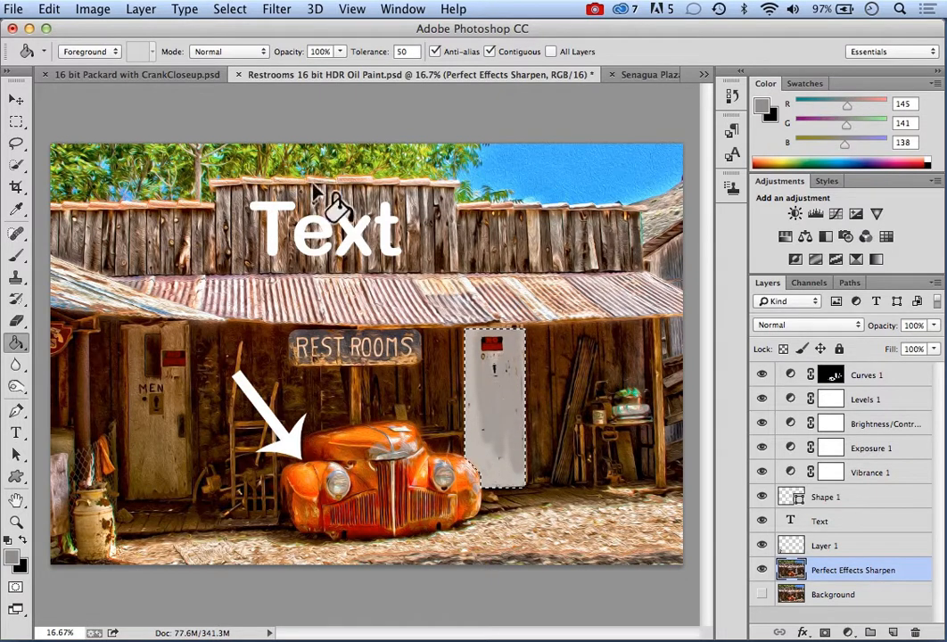
left_click(49, 9)
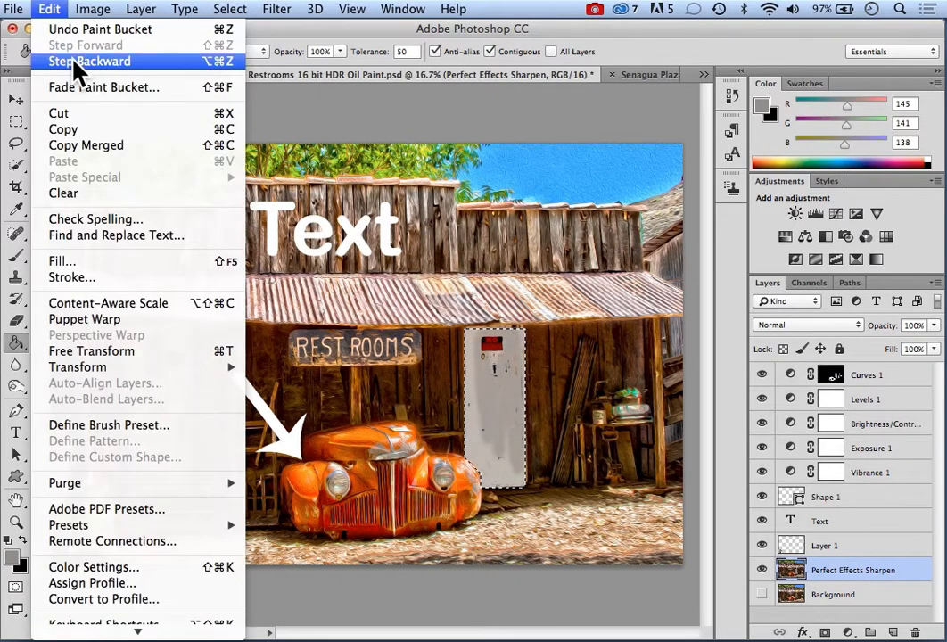
left_click(71, 61)
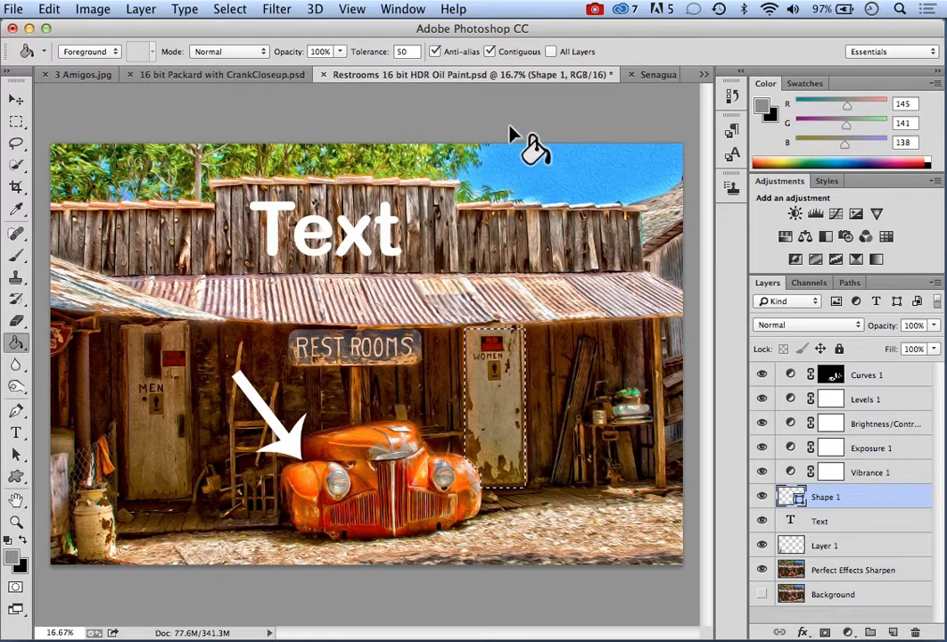
- Fill the selected Women door on Perfect Effects Sharpen with gray, using tolerance 15 and Contiguous turned off
left_click(403, 50)
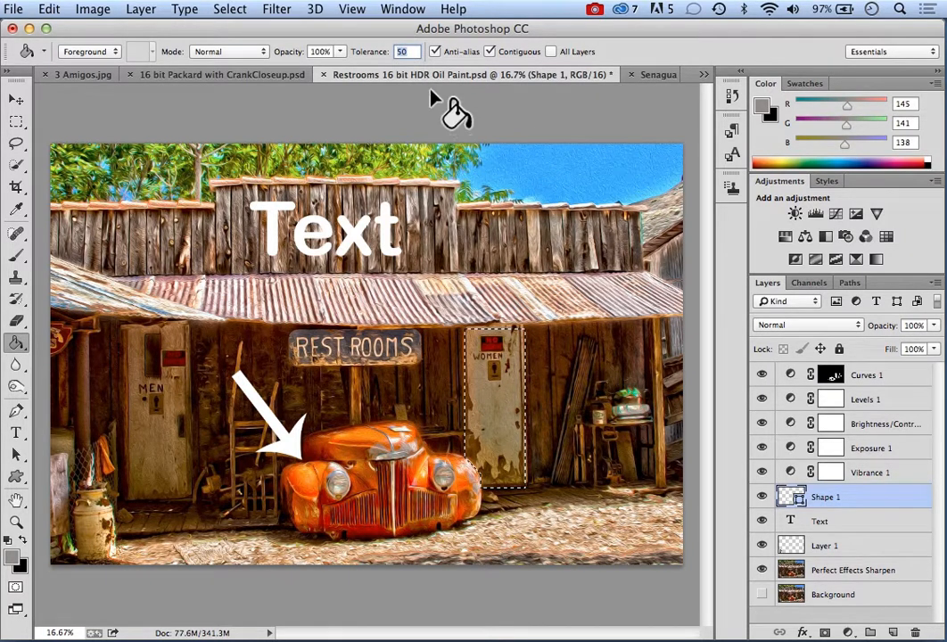
type("15")
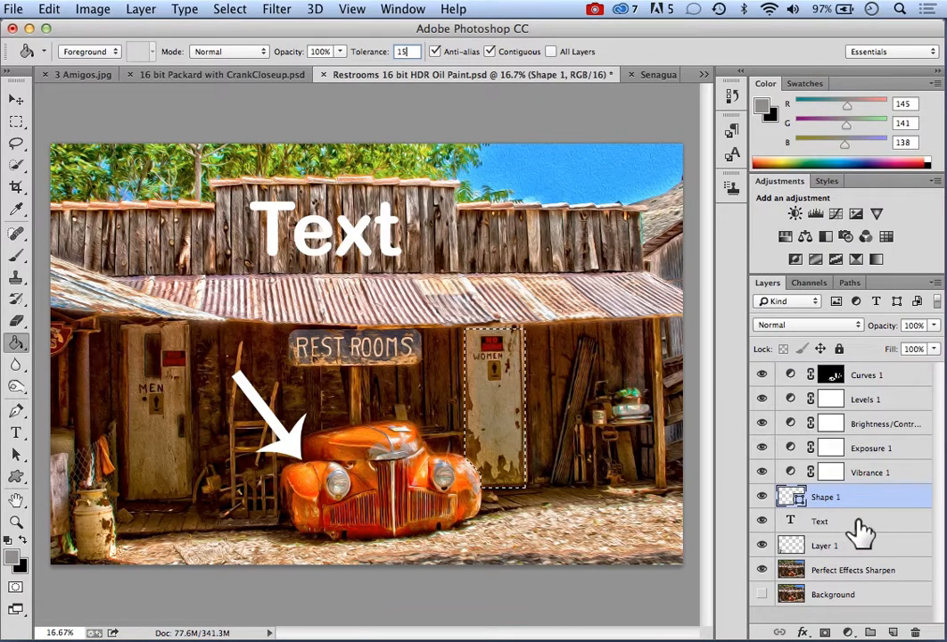
left_click(866, 571)
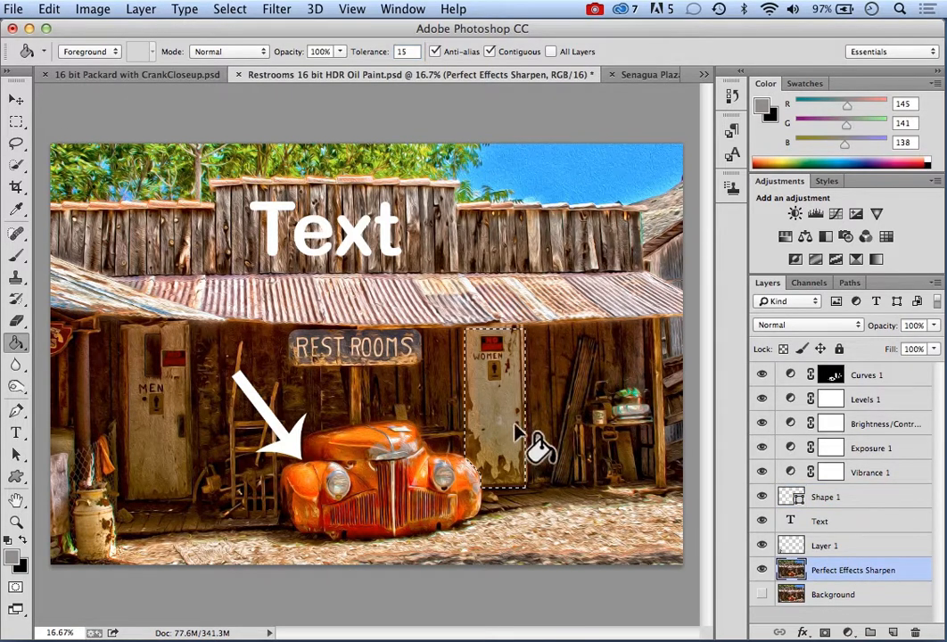
left_click(490, 51)
left_click(500, 437)
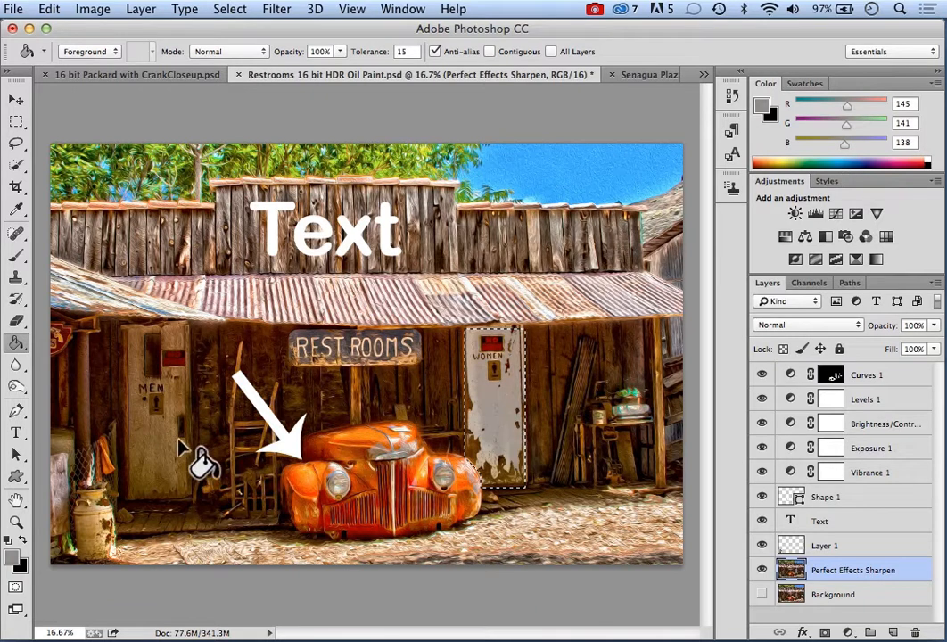
- Set the foreground colour to saturated blue 0e09f5
left_click(13, 560)
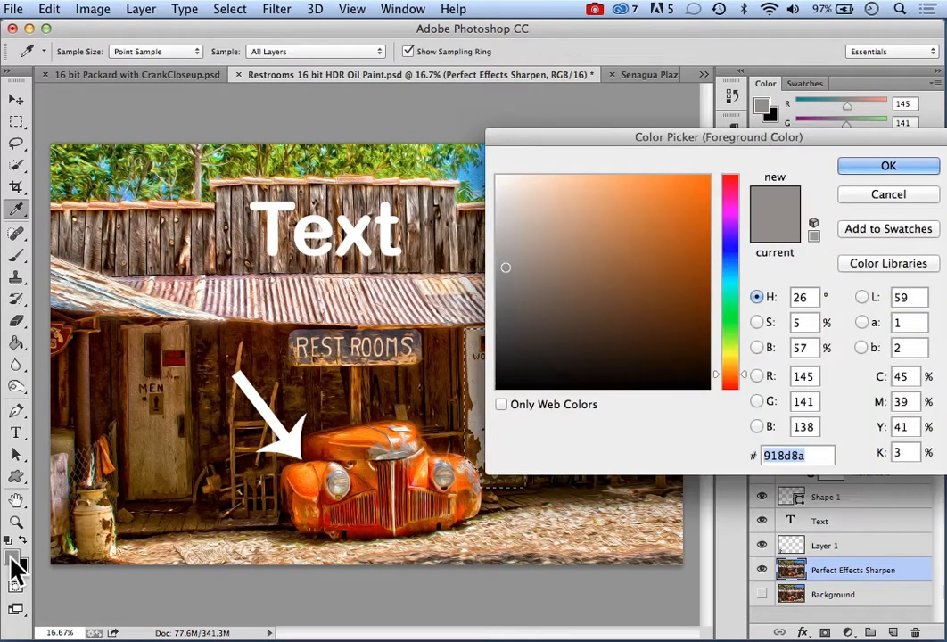
left_click(727, 245)
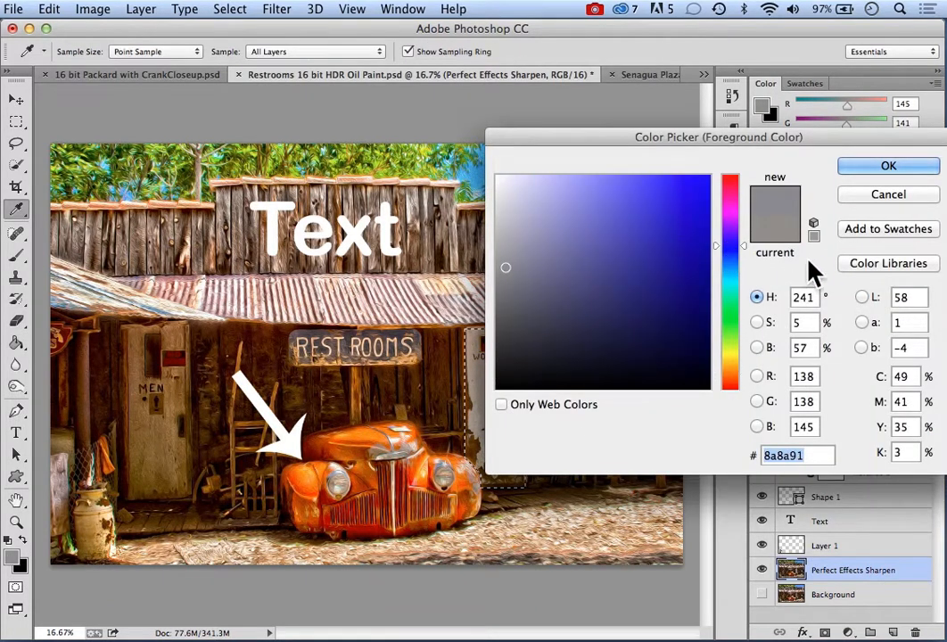
left_click(701, 184)
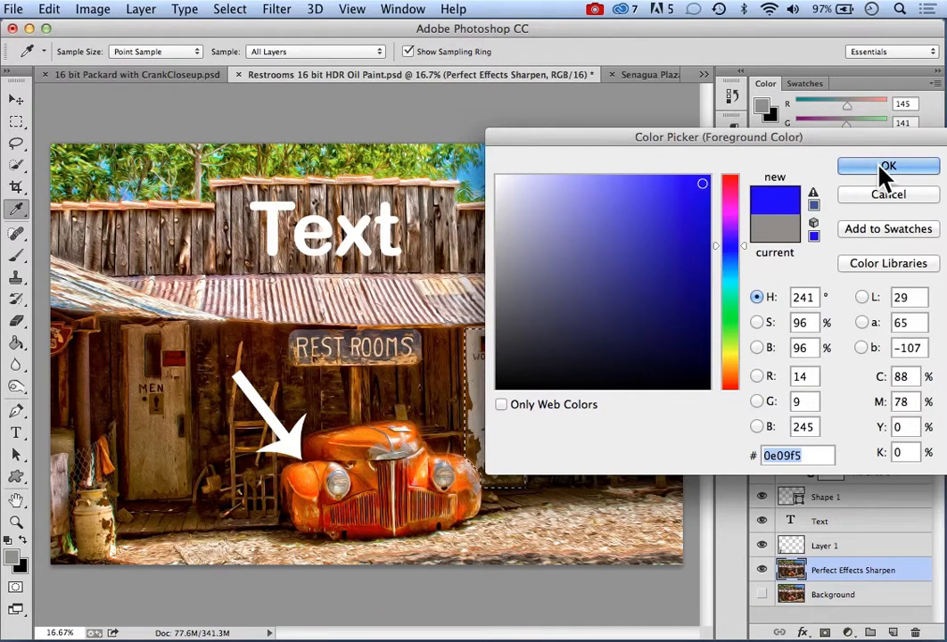
left_click(845, 163)
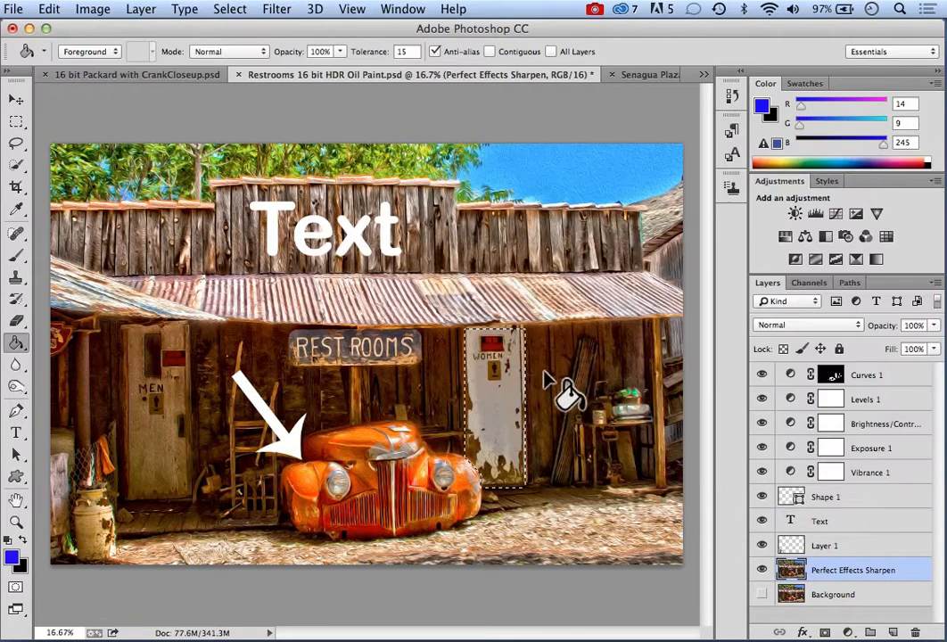
- Try filling the selected Women door with blue at tolerance 15 and undo the fill
left_click(496, 435)
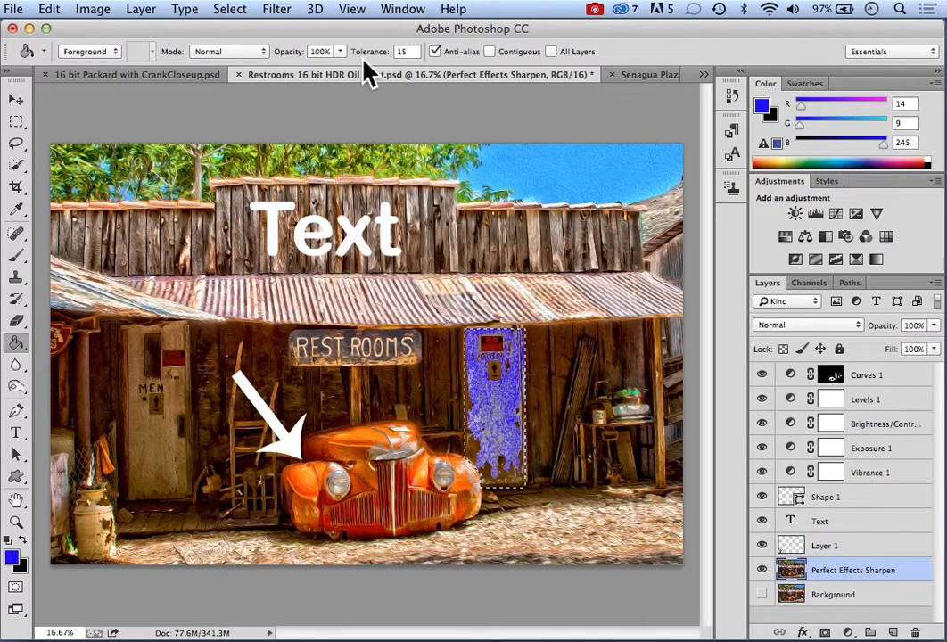
left_click(56, 18)
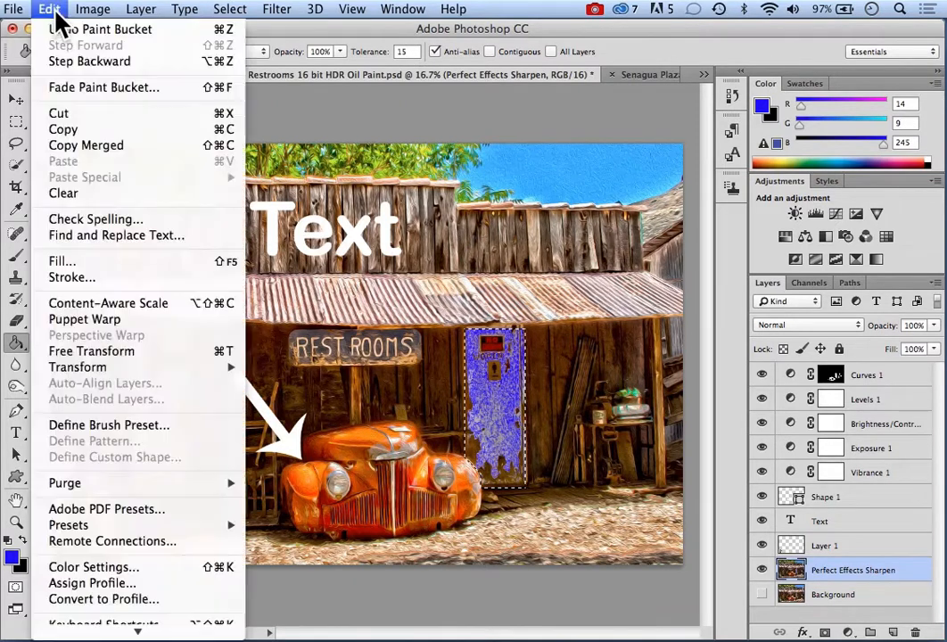
left_click(86, 62)
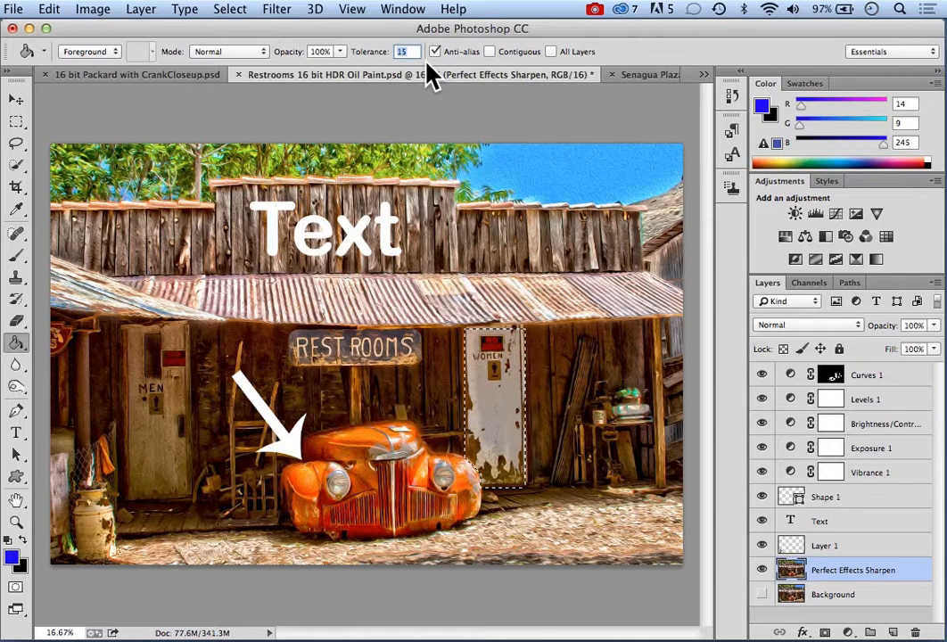
- Fill the selected Women door with blue at tolerance 8 and clear the selection
type("8")
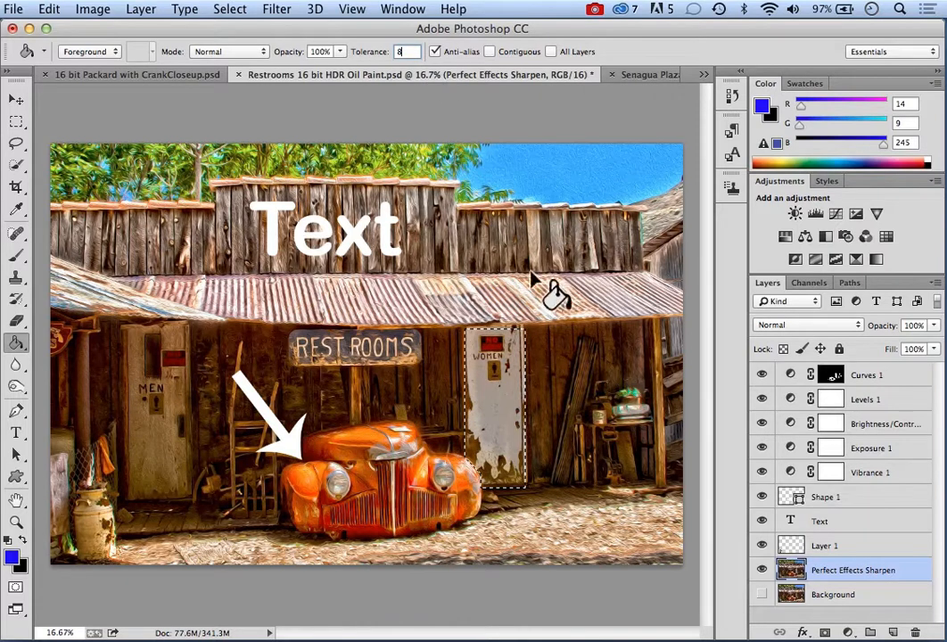
left_click(505, 410)
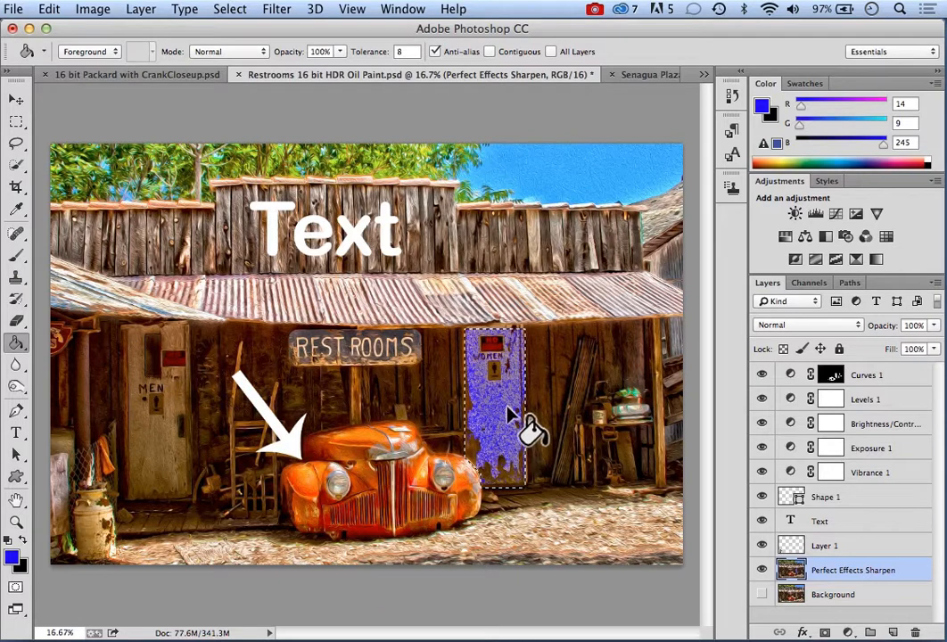
left_click(234, 13)
left_click(244, 47)
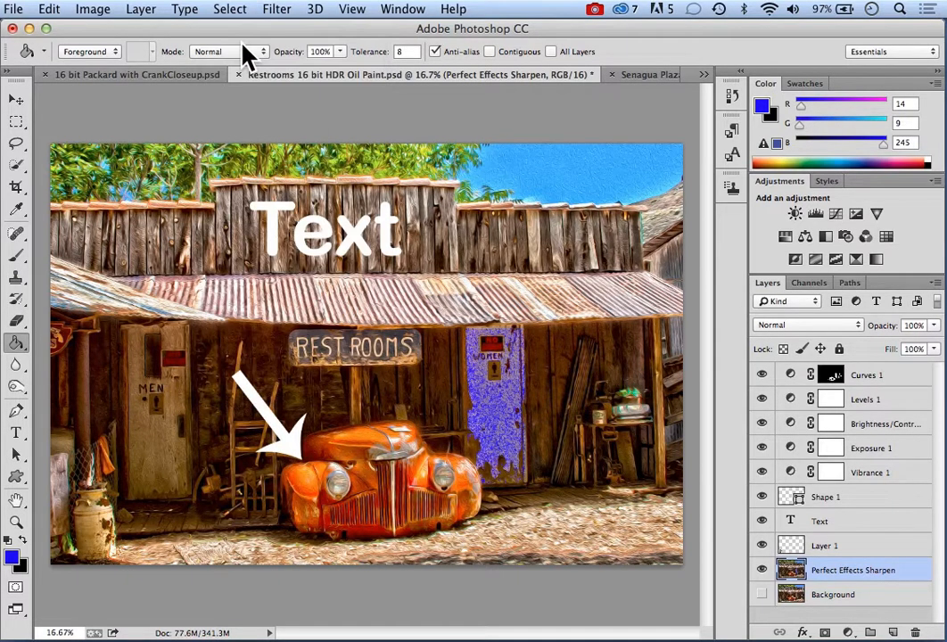
- Fill blue across the unselected Perfect Effects Sharpen layer from the Women door, and repeat from the door and the ground at tolerance 50
left_click(499, 416)
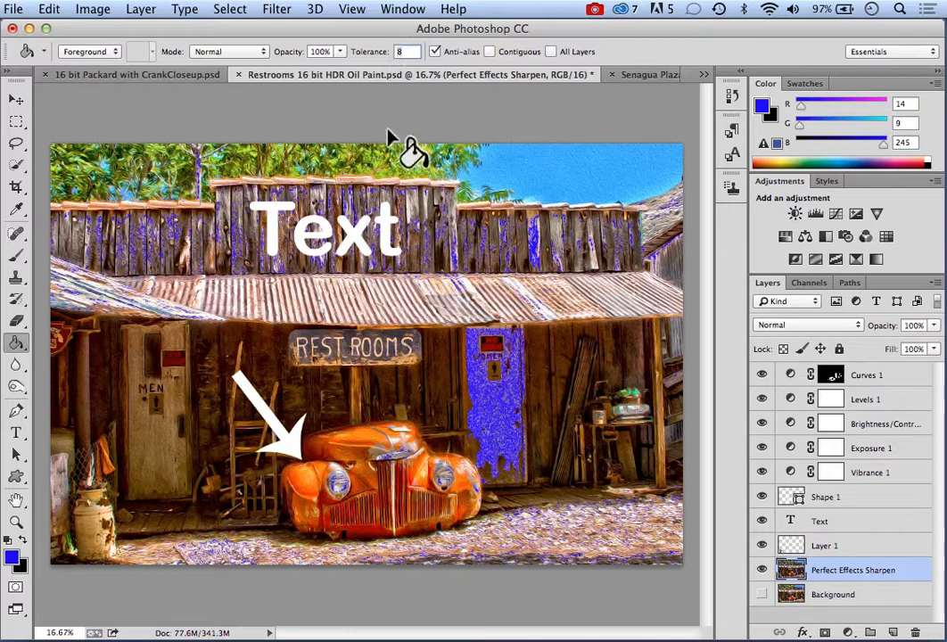
type("50")
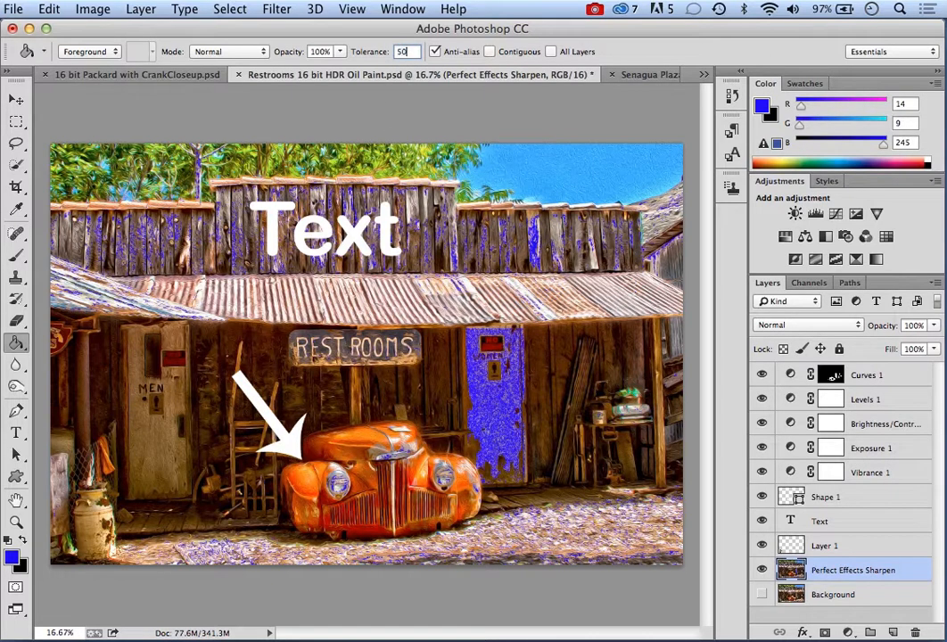
left_click(508, 435)
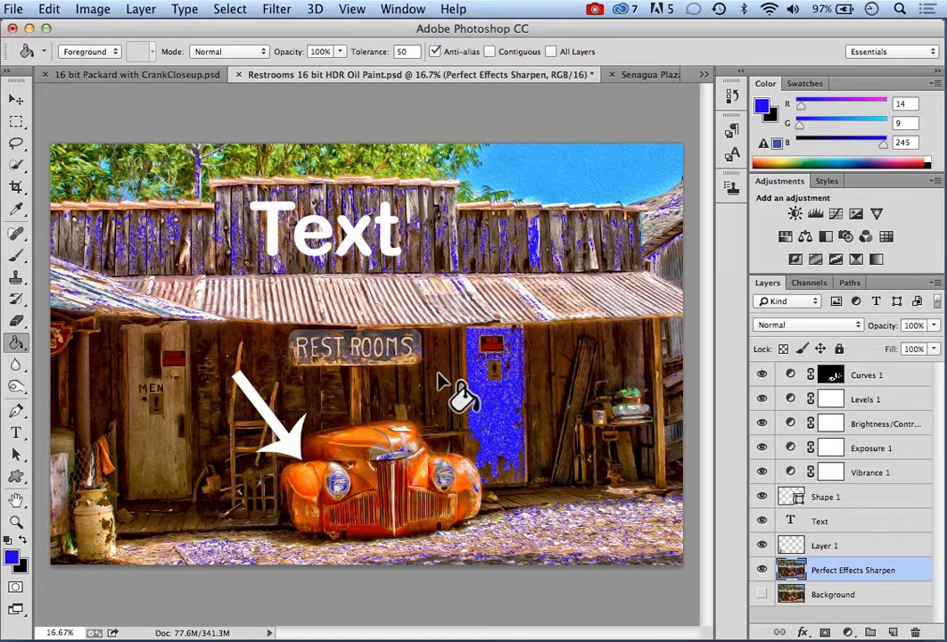
left_click(599, 533)
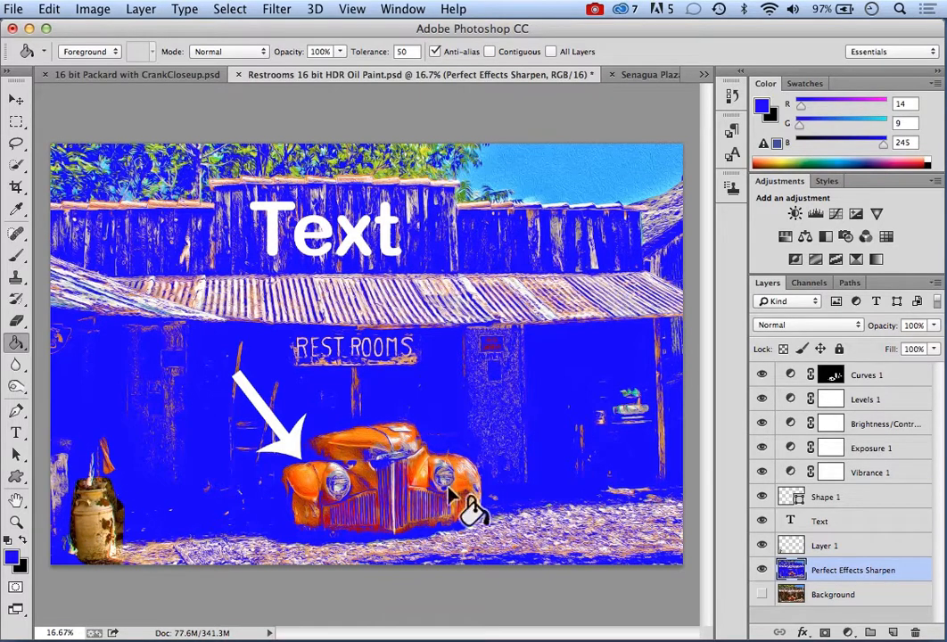
- Hide and show Layer 1 to compare its pixels against the blue-filled layer beneath
left_click(763, 547)
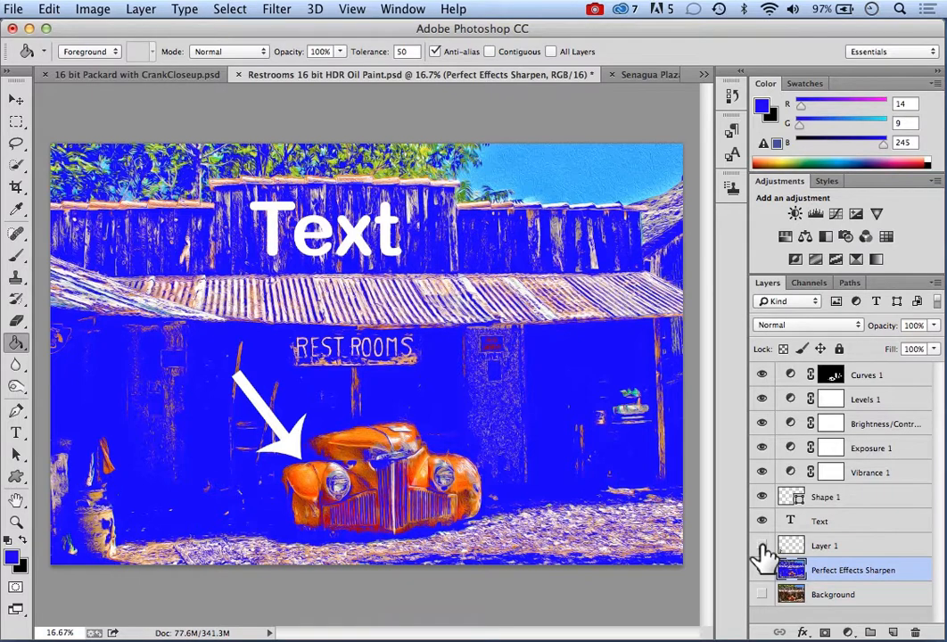
left_click(762, 547)
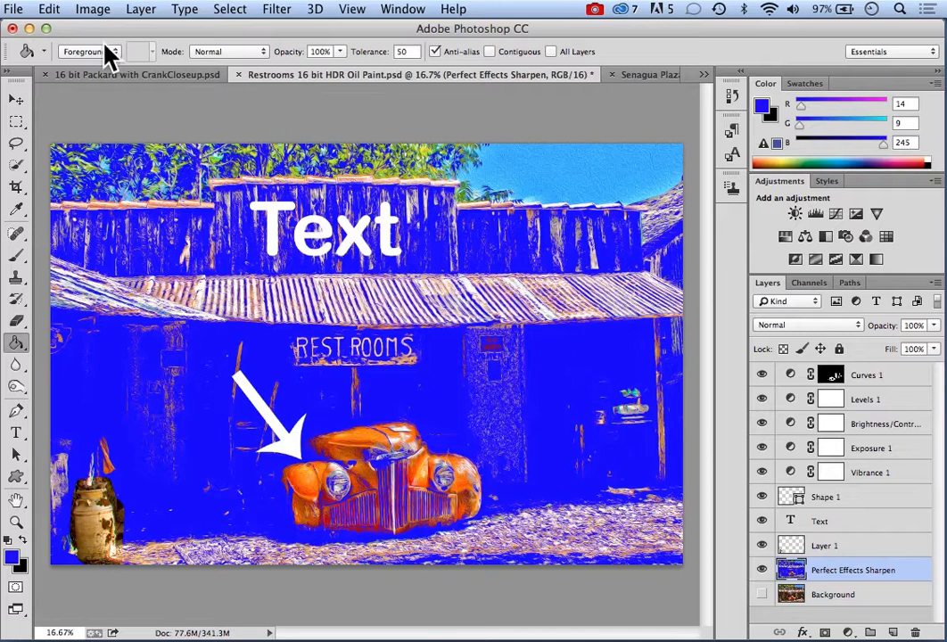
- Create a new document from the Book Cover preset, 8.75 by 11.5 inches at 320 pixels/inch with a white background
left_click(12, 9)
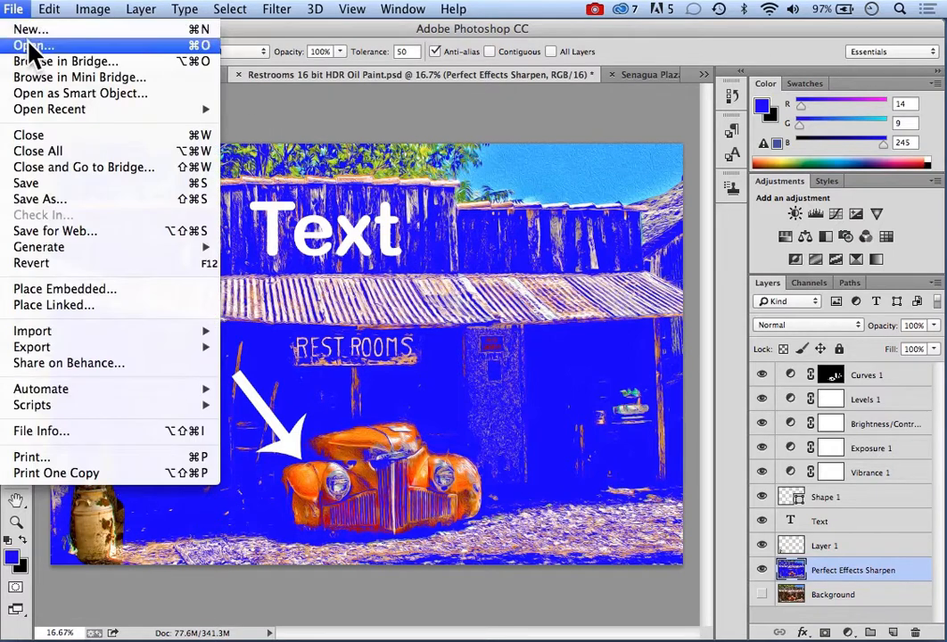
left_click(30, 32)
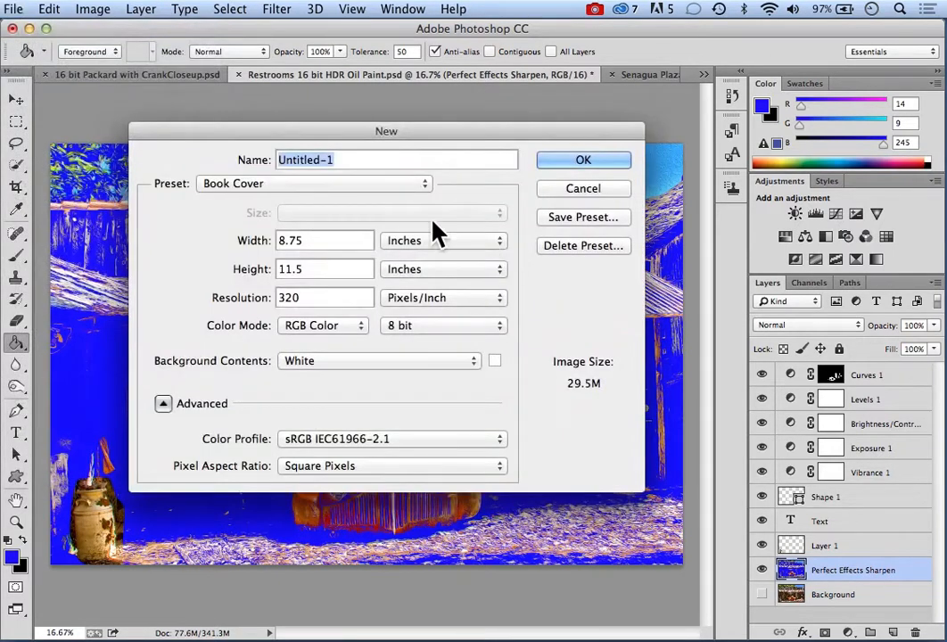
left_click(581, 161)
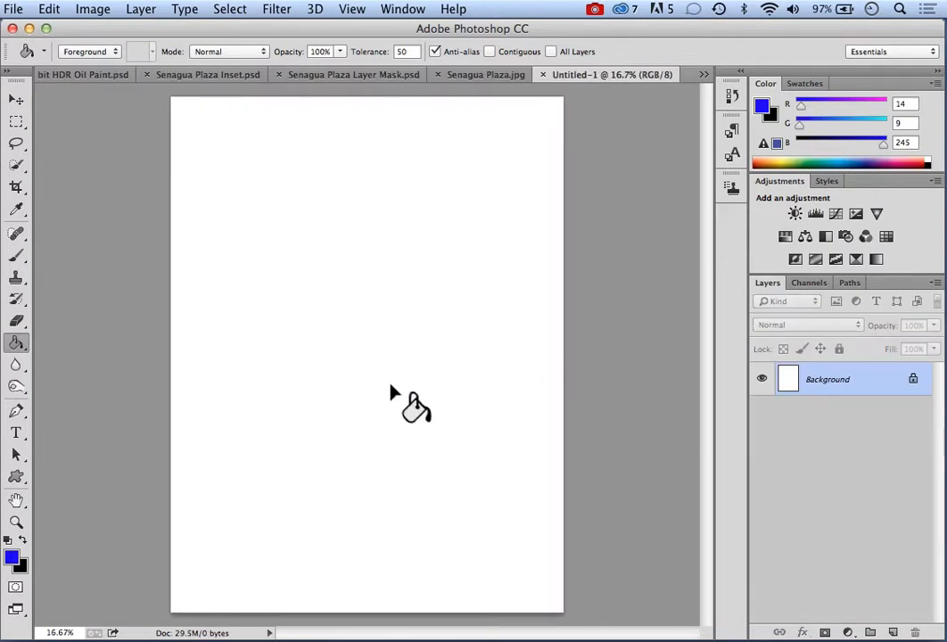
- Fill the blank Background of the new document with the blue foreground color and undo the fill
left_click(451, 408)
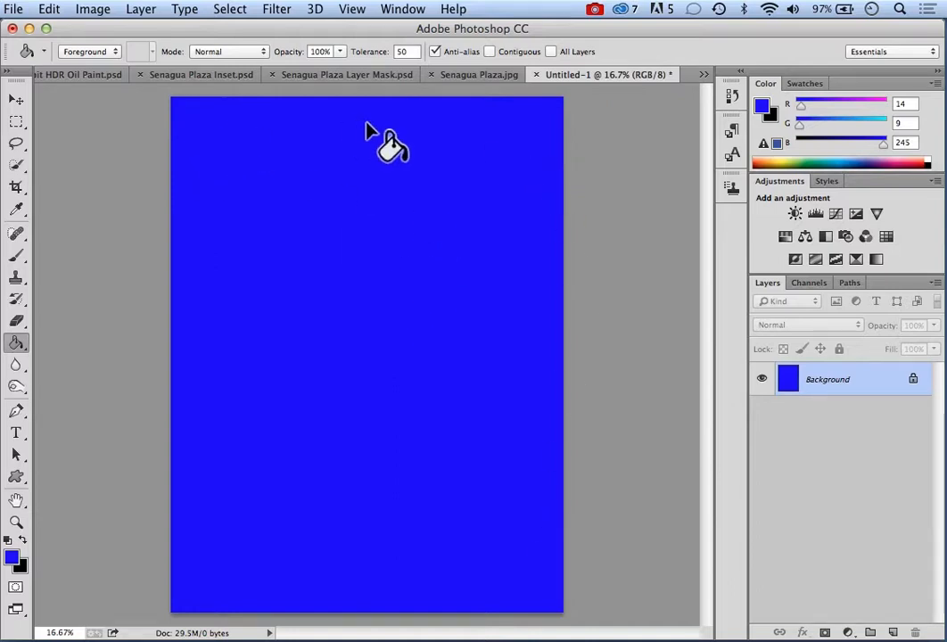
left_click(49, 10)
left_click(57, 57)
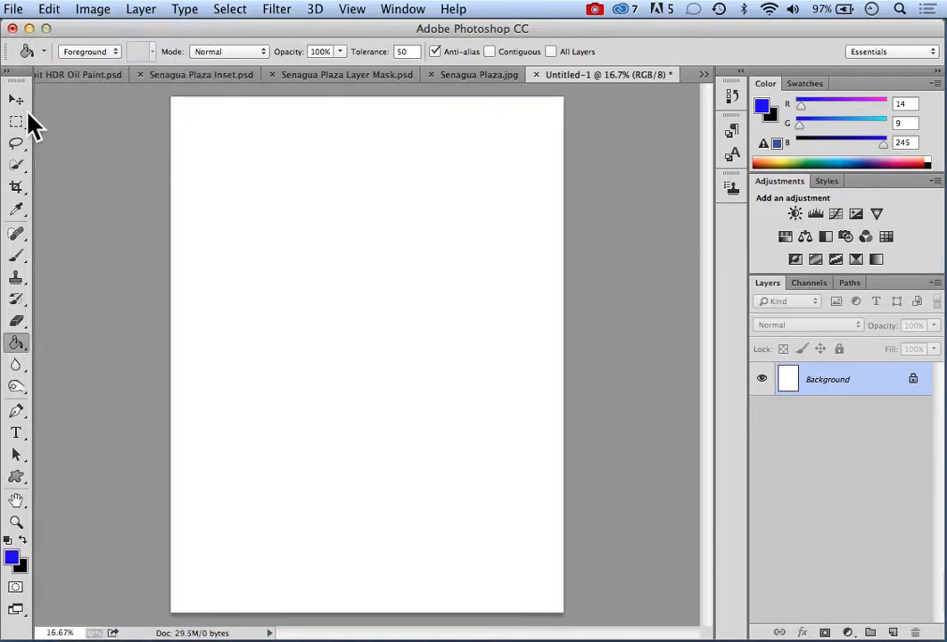
- Make a tall elliptical marquee selection in the upper middle of the white page
left_click(19, 127)
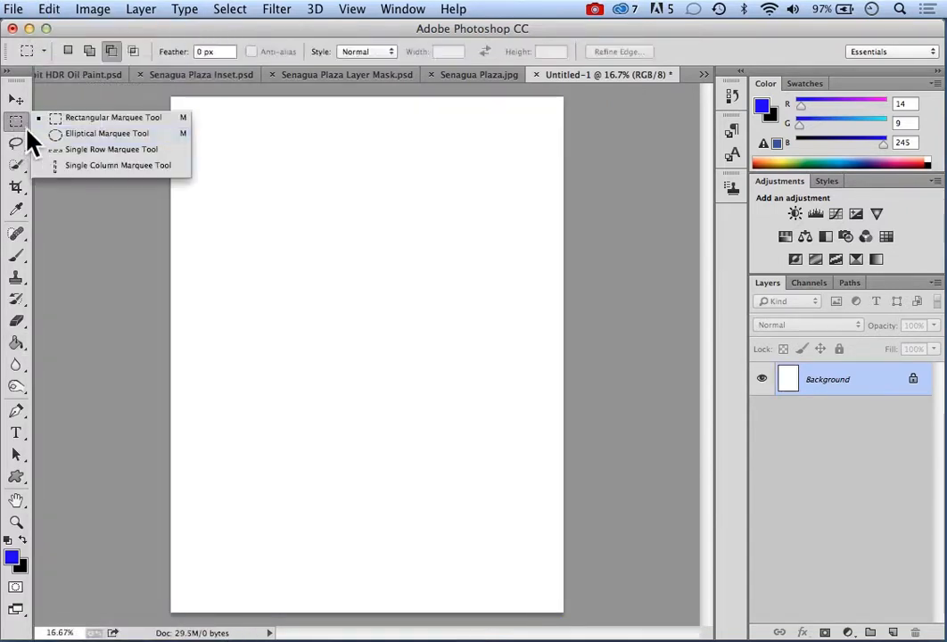
left_click(69, 135)
left_click_drag(254, 174, 454, 475)
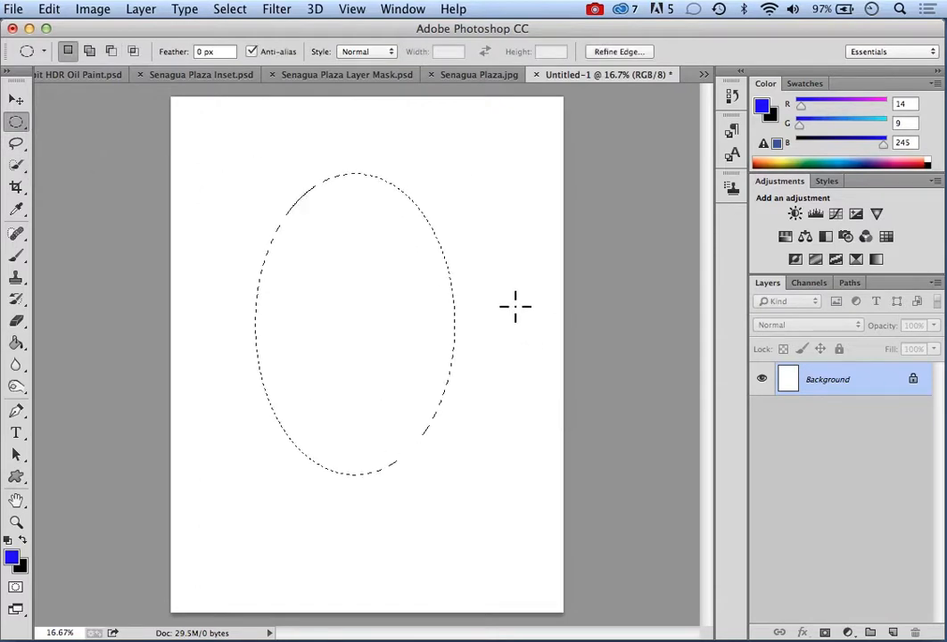
- Fill the elliptical selection with the blue foreground color using the Paint Bucket and undo the fill
left_click(16, 346)
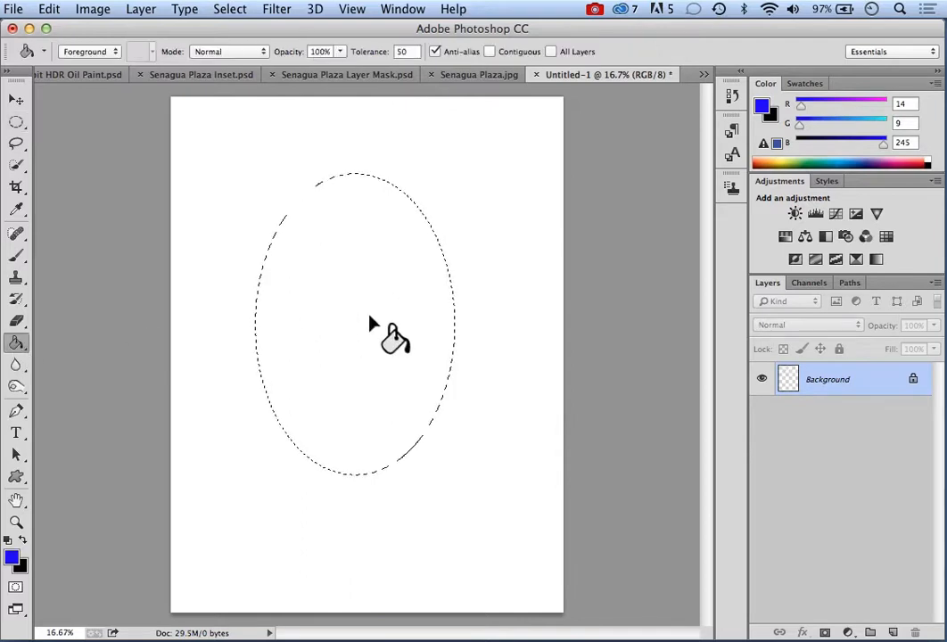
left_click(370, 317)
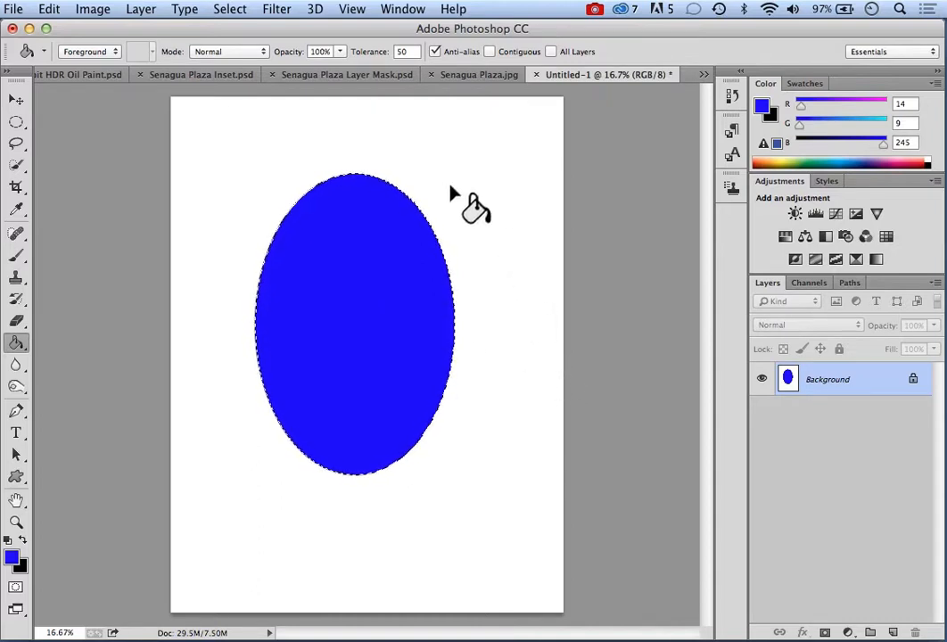
left_click(45, 11)
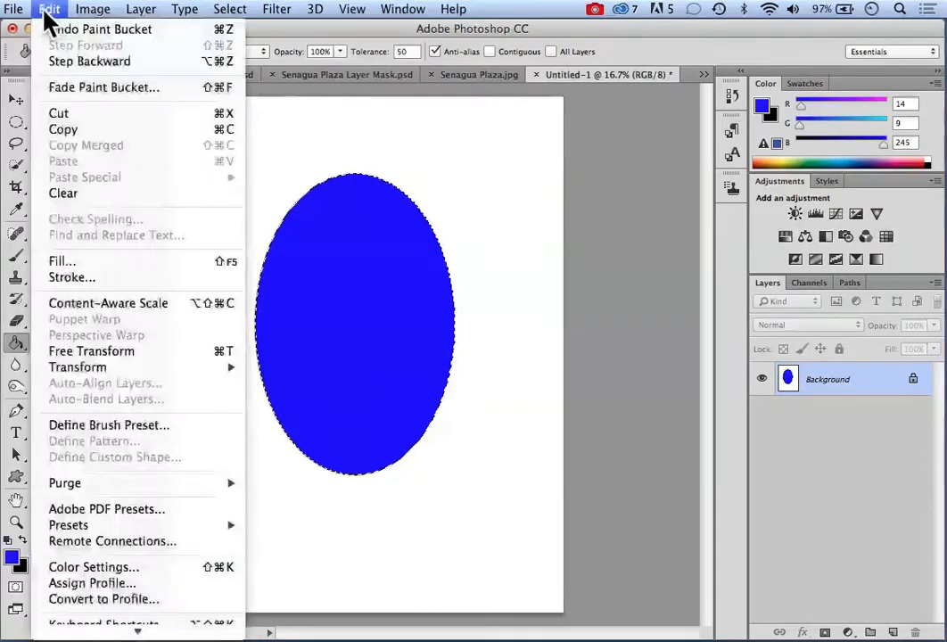
left_click(82, 61)
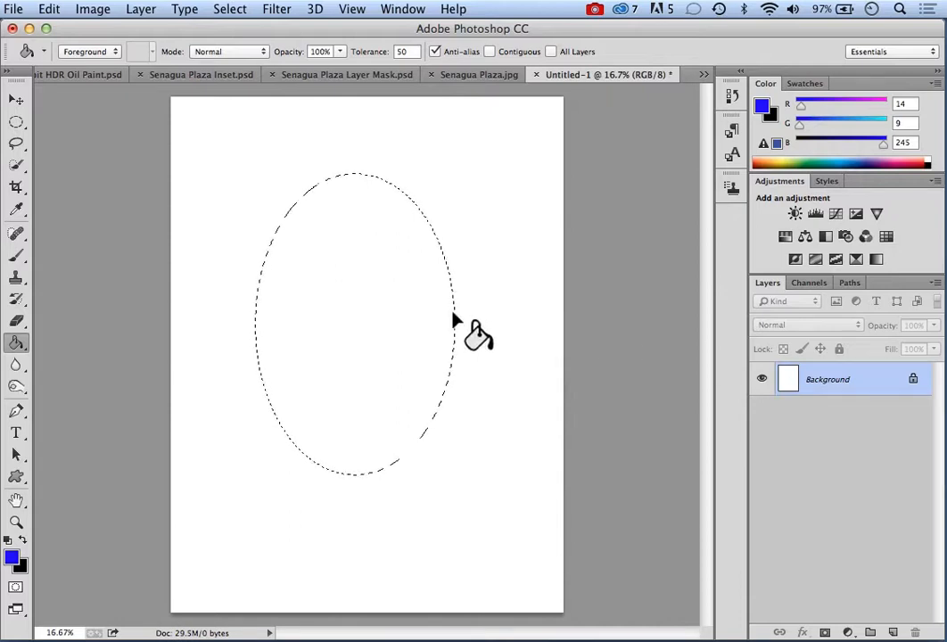
- Invert the elliptical selection, fill the area outside the ellipse with blue, and undo the fill
left_click(228, 10)
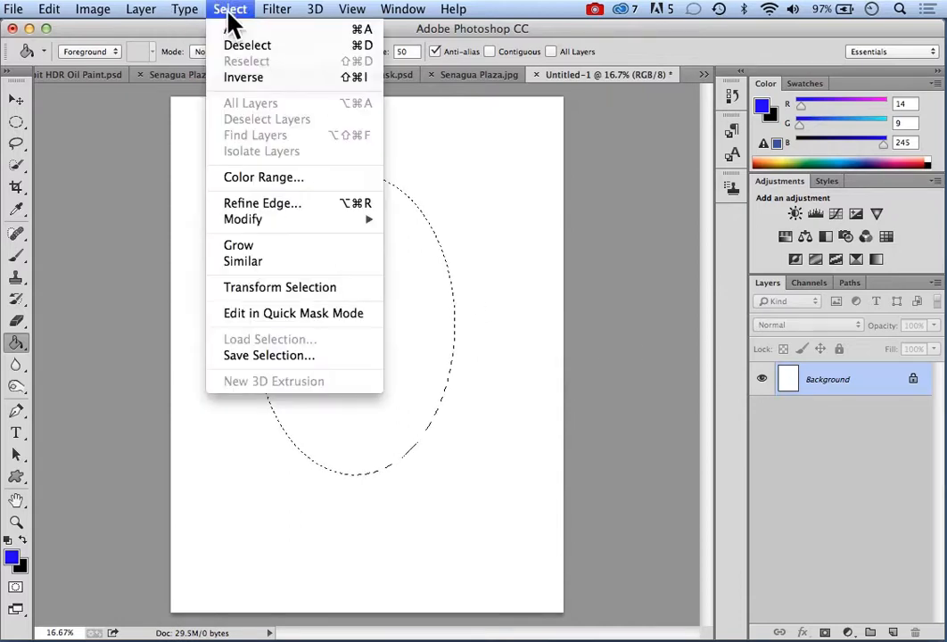
left_click(254, 83)
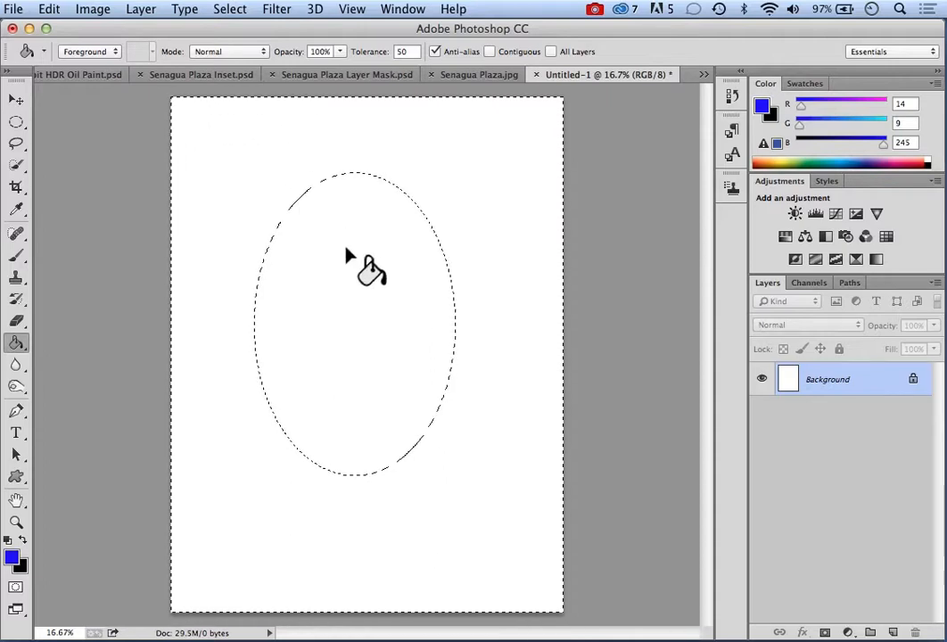
left_click(356, 309)
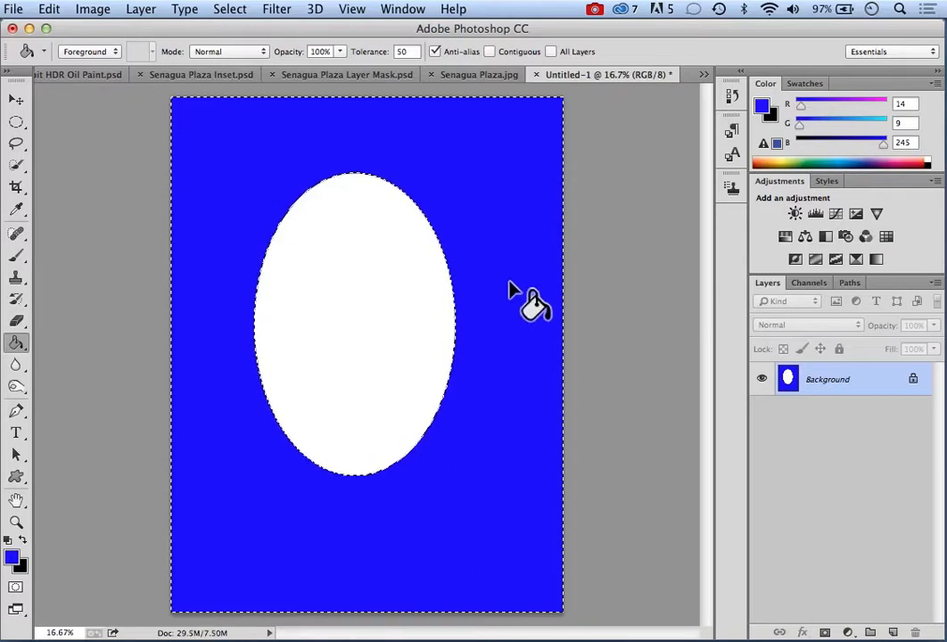
left_click(49, 9)
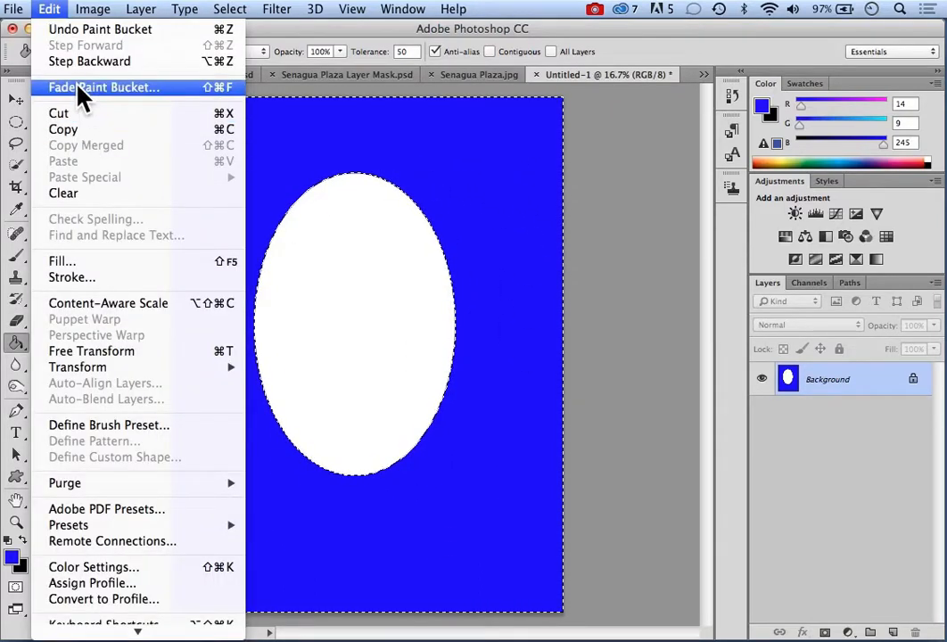
left_click(66, 60)
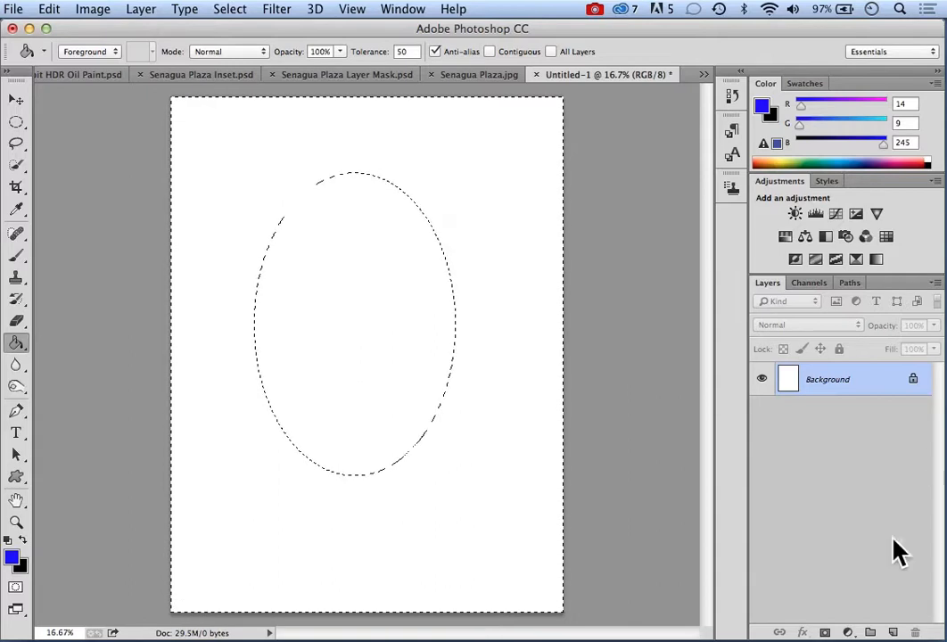
- Start a Gradient fill layer for the area outside the ellipse and choose the Blue, Yellow, Blue gradient preset
left_click(848, 632)
left_click(860, 615)
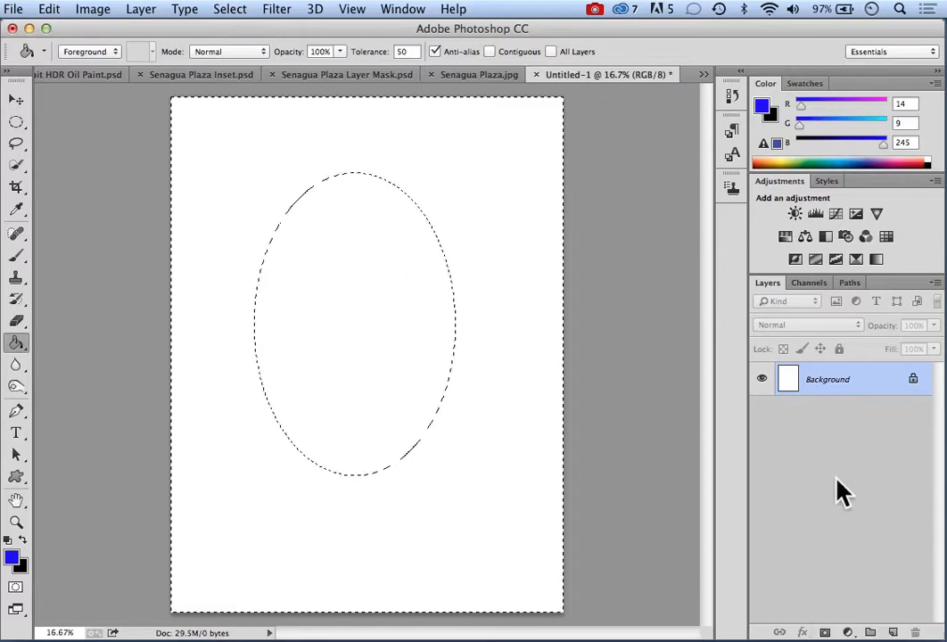
left_click(847, 632)
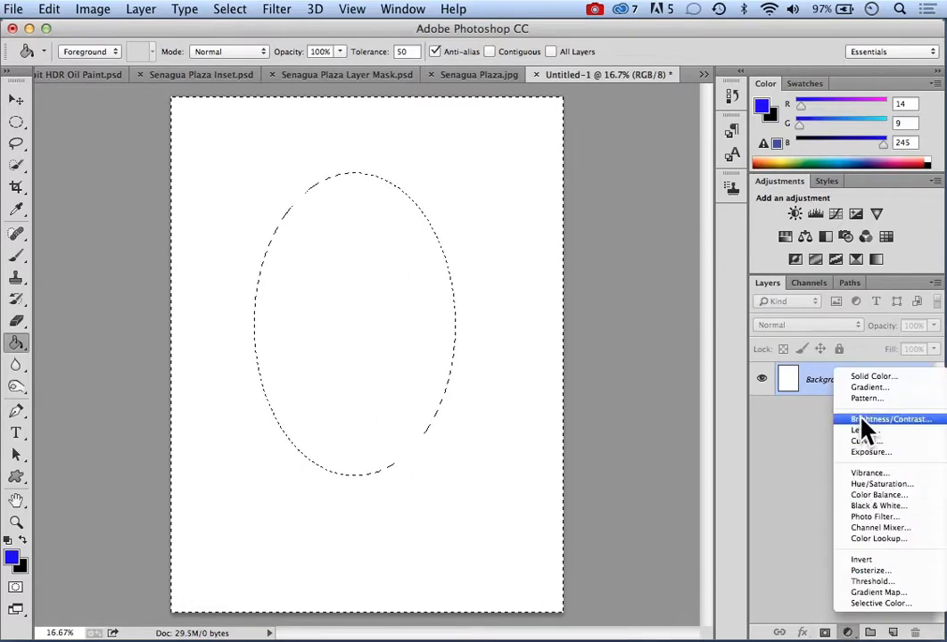
left_click(863, 389)
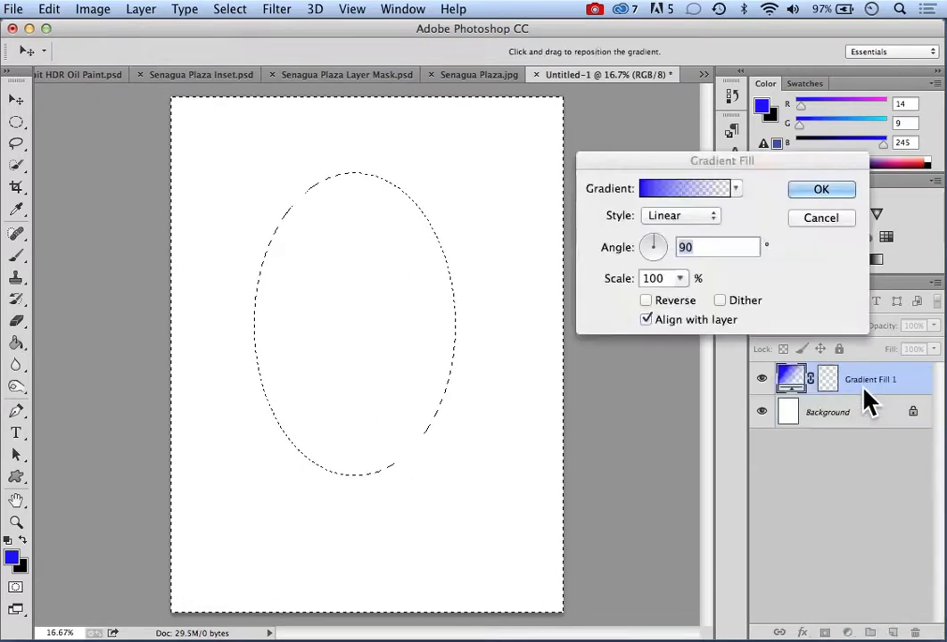
left_click(713, 198)
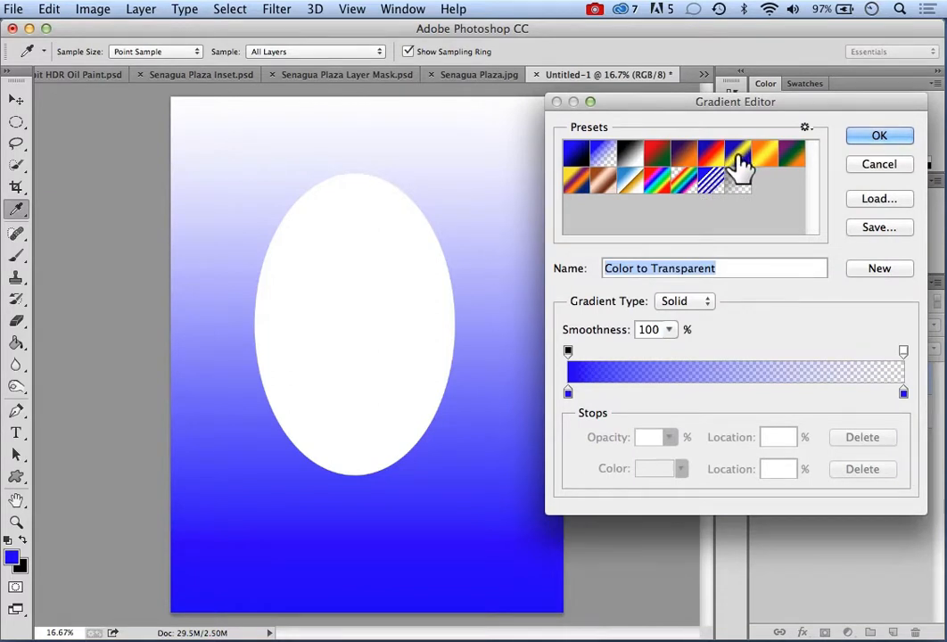
left_click(741, 160)
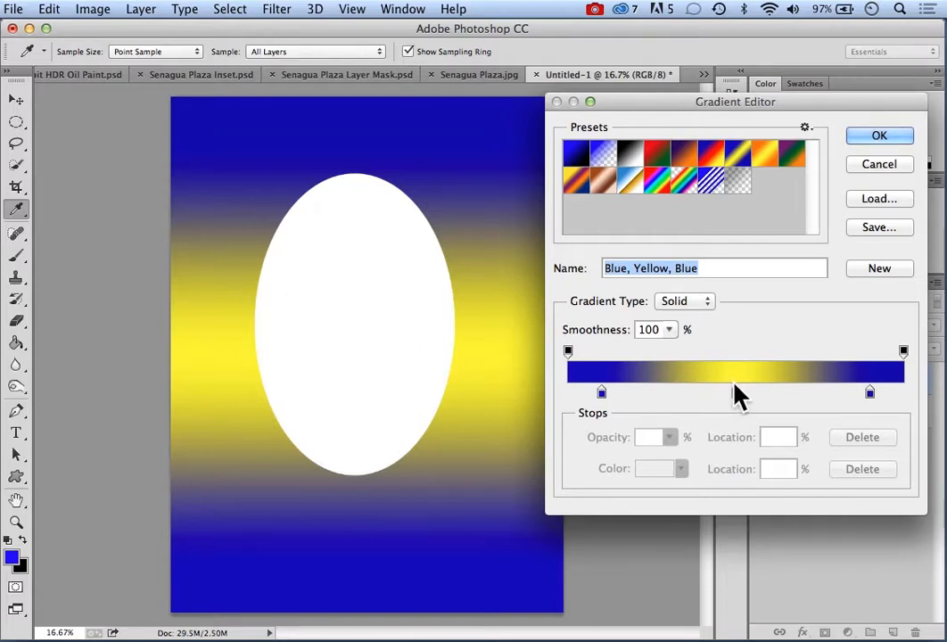
- Move the gradient's yellow color stop to location 30% and accept the linear gradient fill layer
left_click_drag(739, 401, 670, 401)
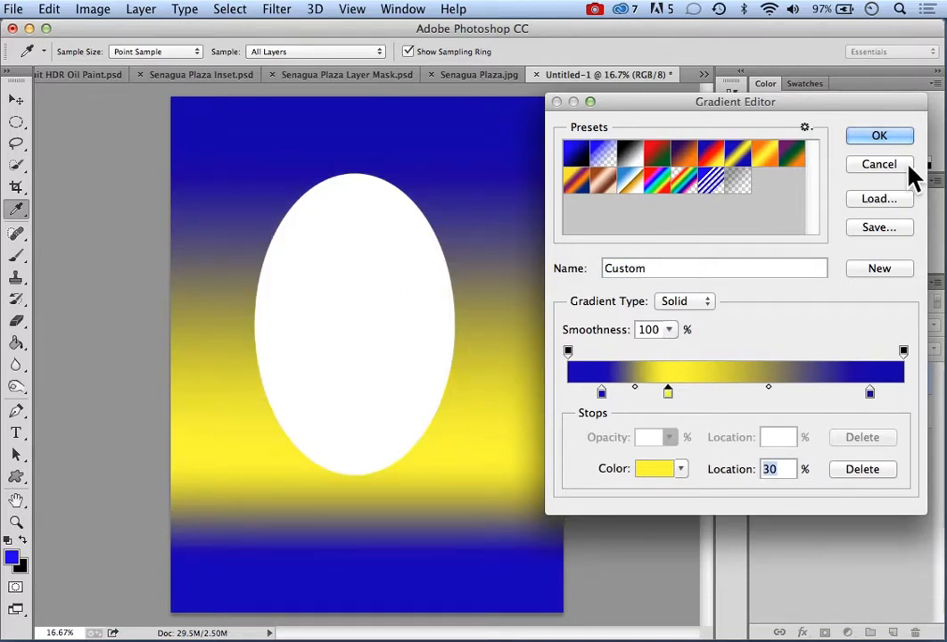
left_click(884, 140)
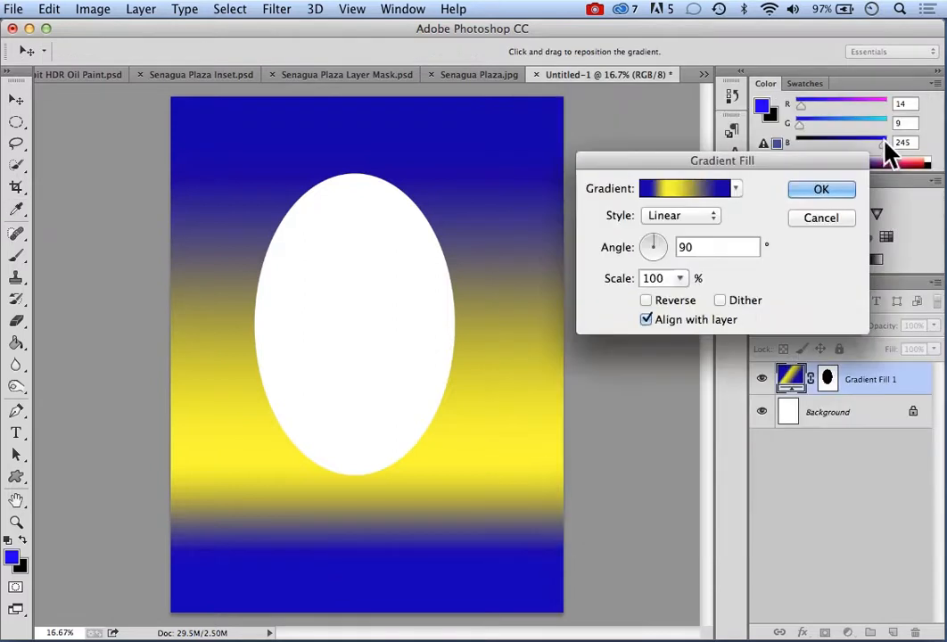
left_click(821, 190)
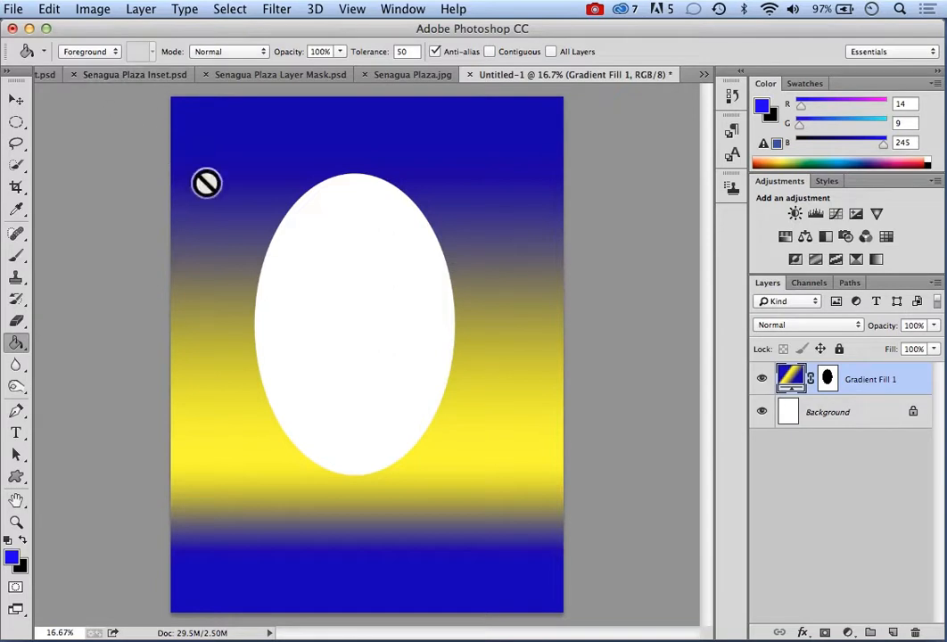
- Undo the gradient fill layer and invert the selection so that only the ellipse is selected
left_click(49, 10)
left_click(68, 65)
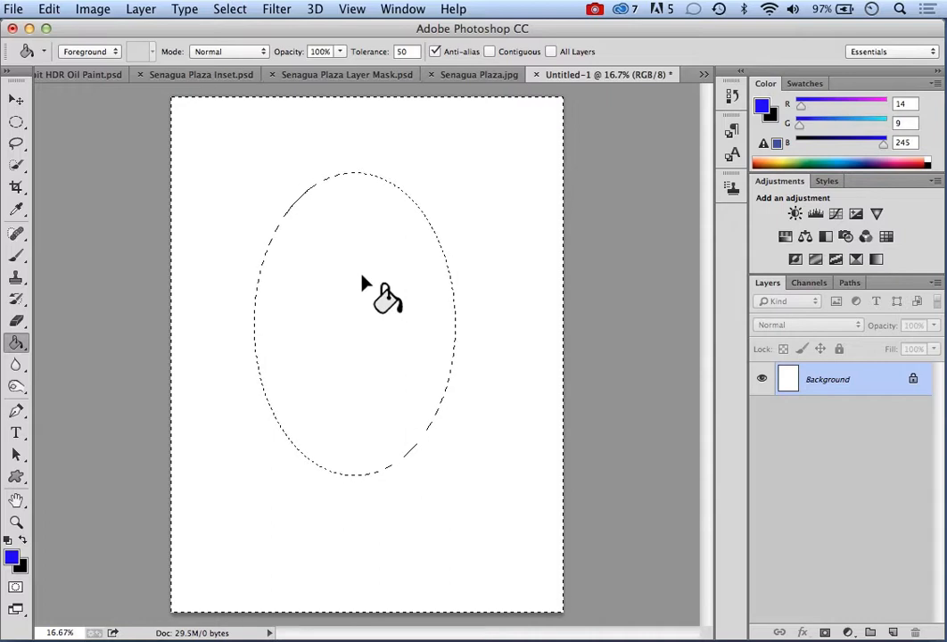
left_click(224, 11)
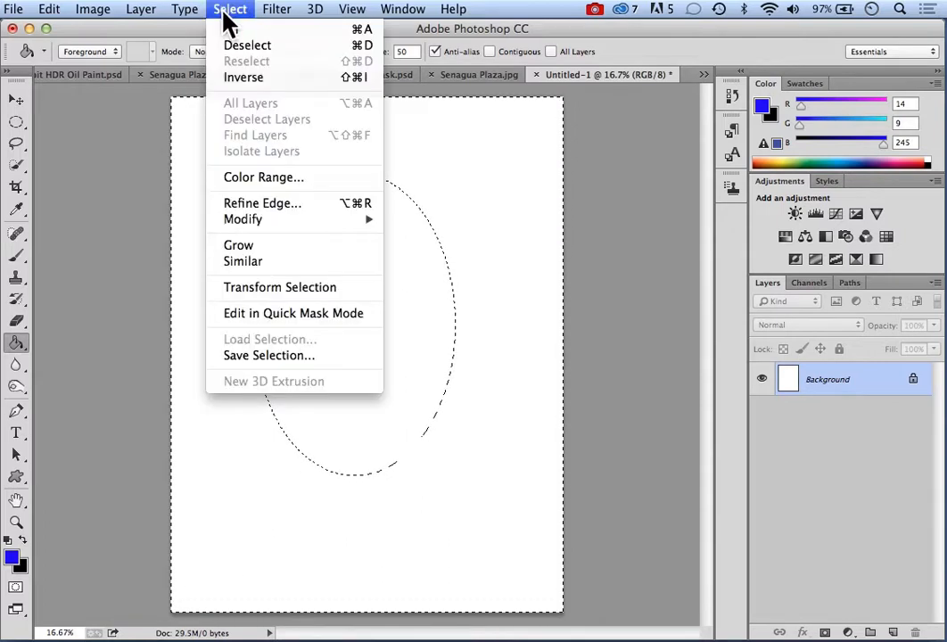
left_click(252, 85)
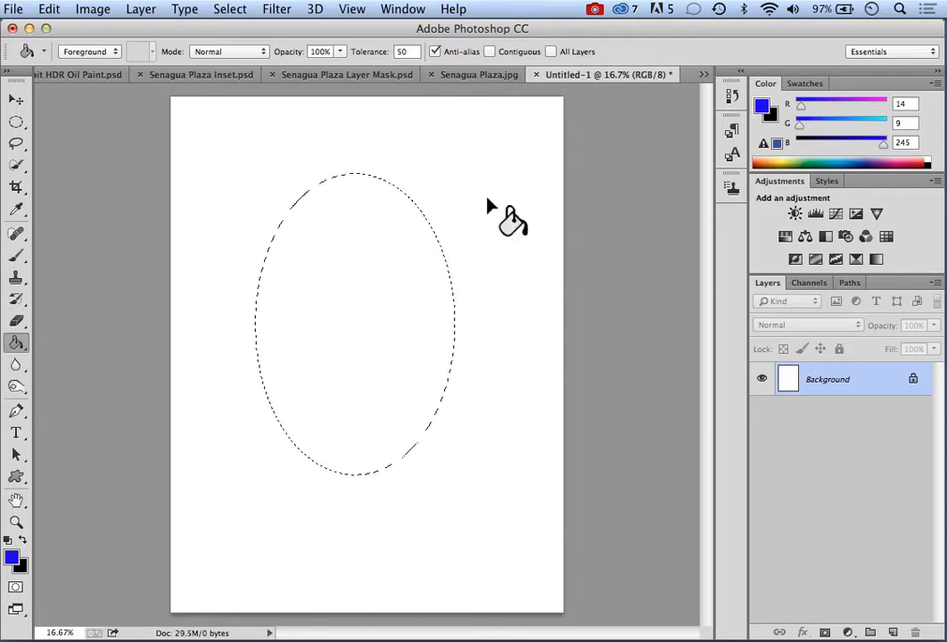
- Add a Gradient fill layer inside the elliptical selection using the Blue, Yellow, Blue preset
left_click(848, 632)
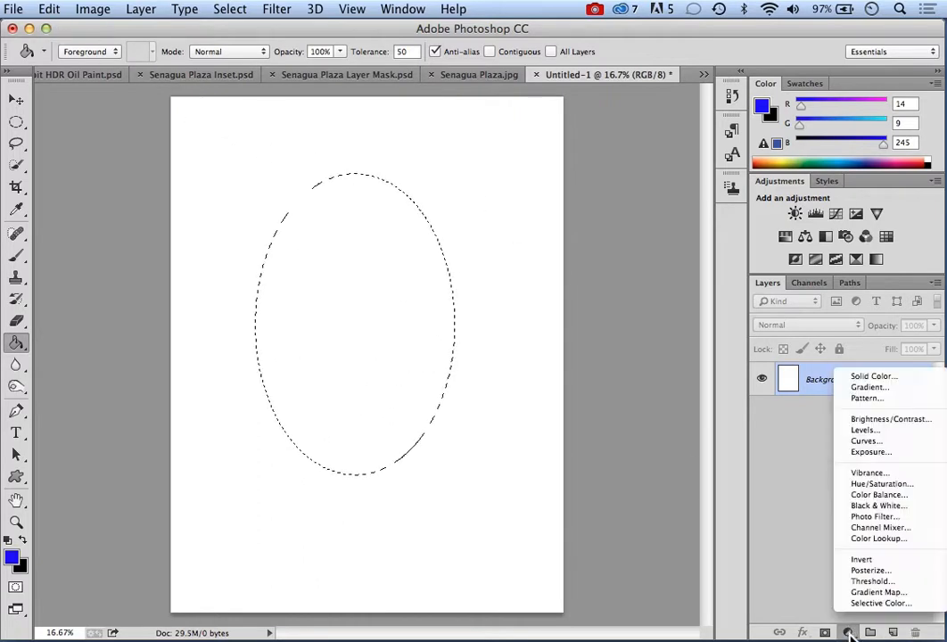
left_click(869, 388)
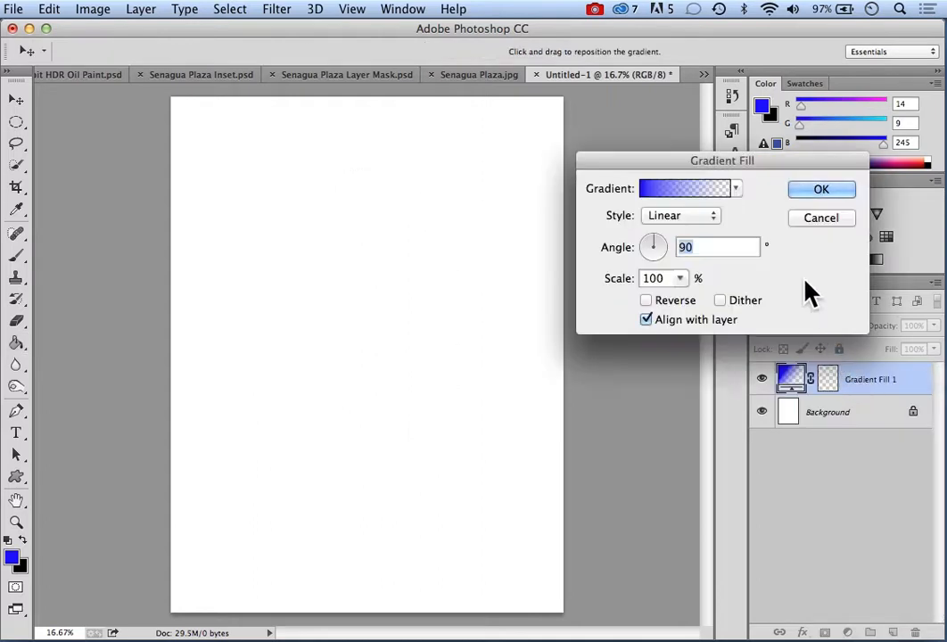
left_click(737, 189)
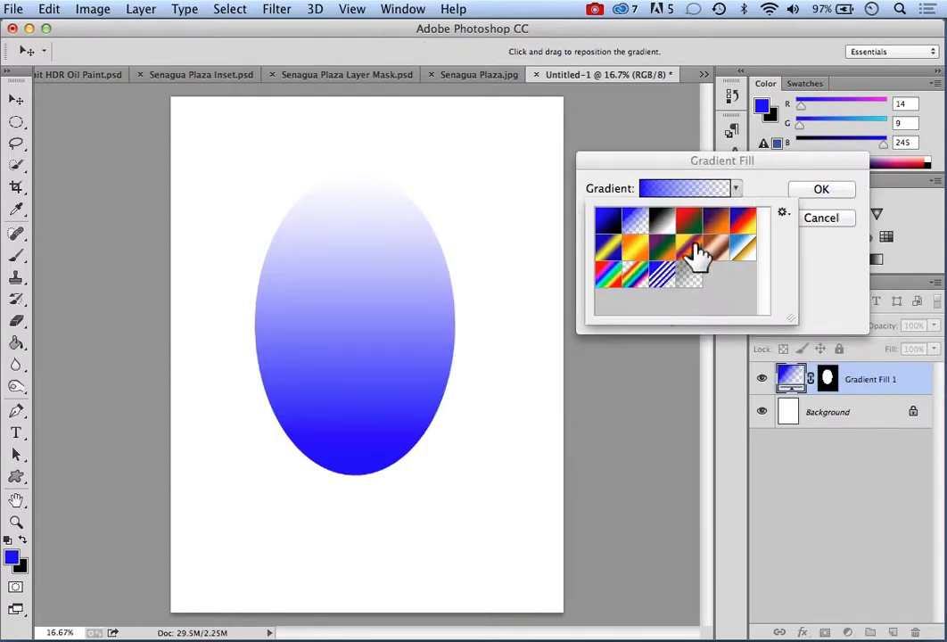
left_click(607, 246)
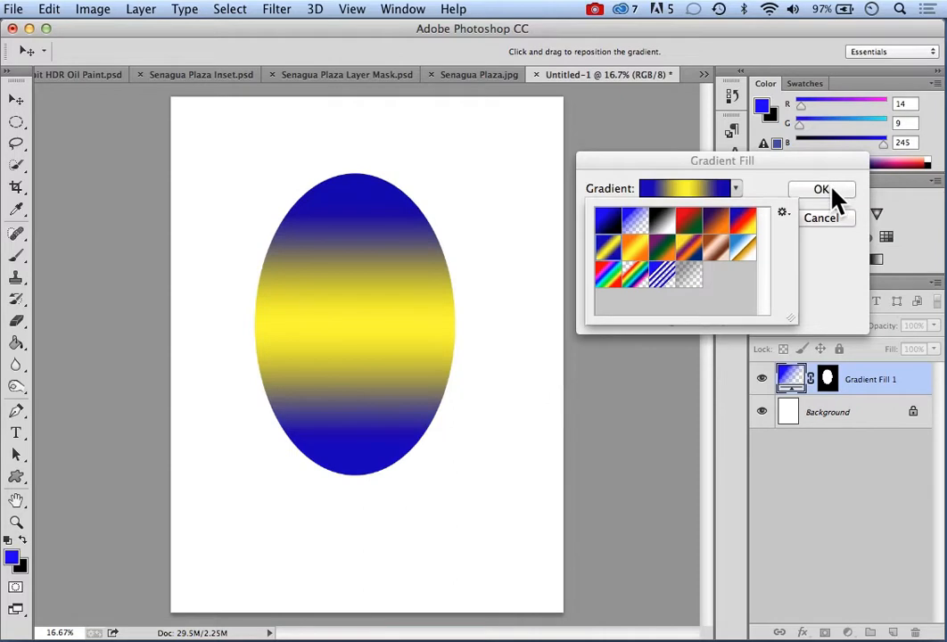
left_click(836, 190)
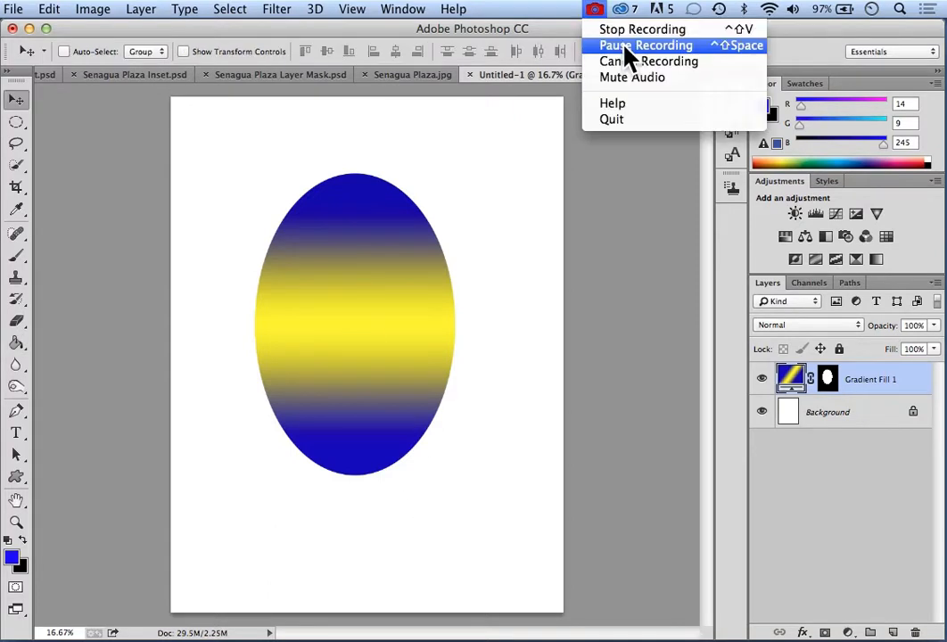
- Undo the new gradient fill layer to return to the elliptical selection on the white Background
left_click(625, 44)
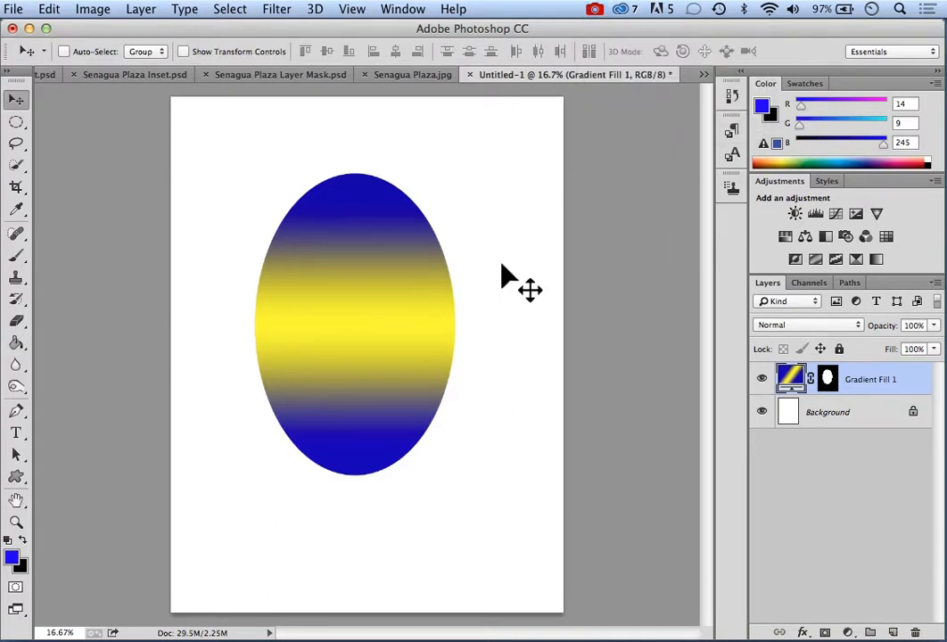
left_click(49, 9)
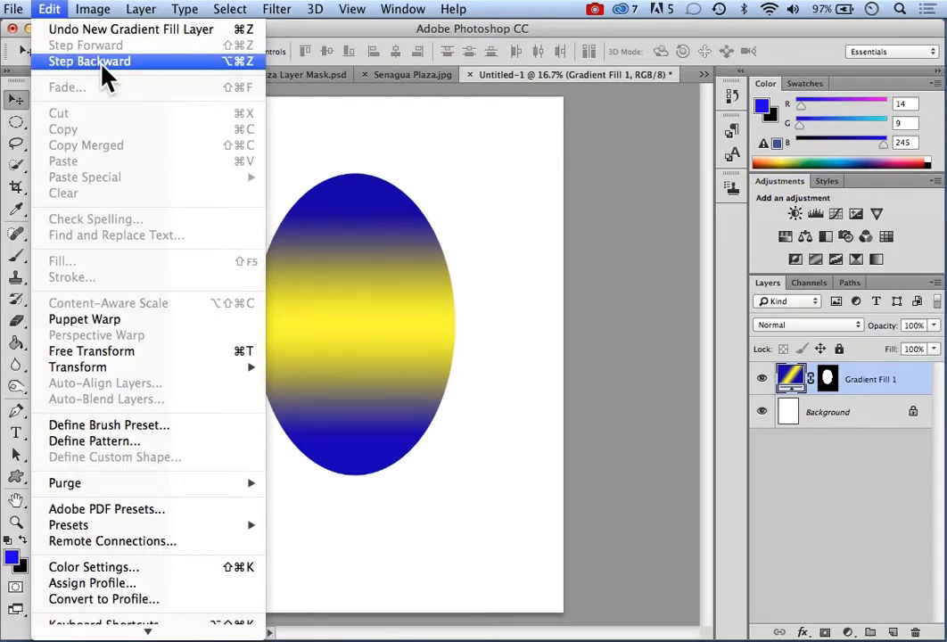
left_click(144, 35)
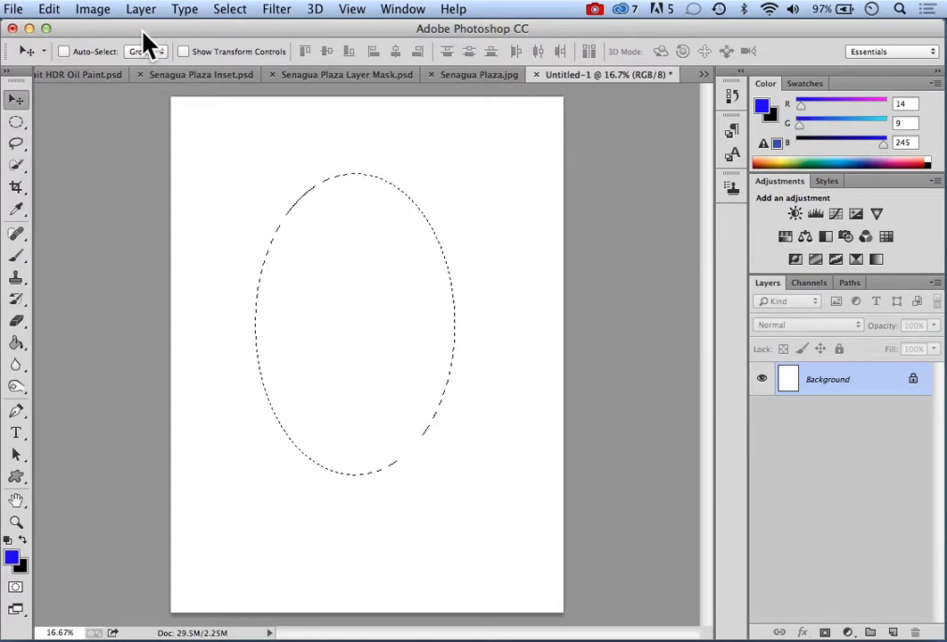
- Redo the new gradient fill layer and step backward through two history states to the selection surrounding the ellipse
left_click(59, 11)
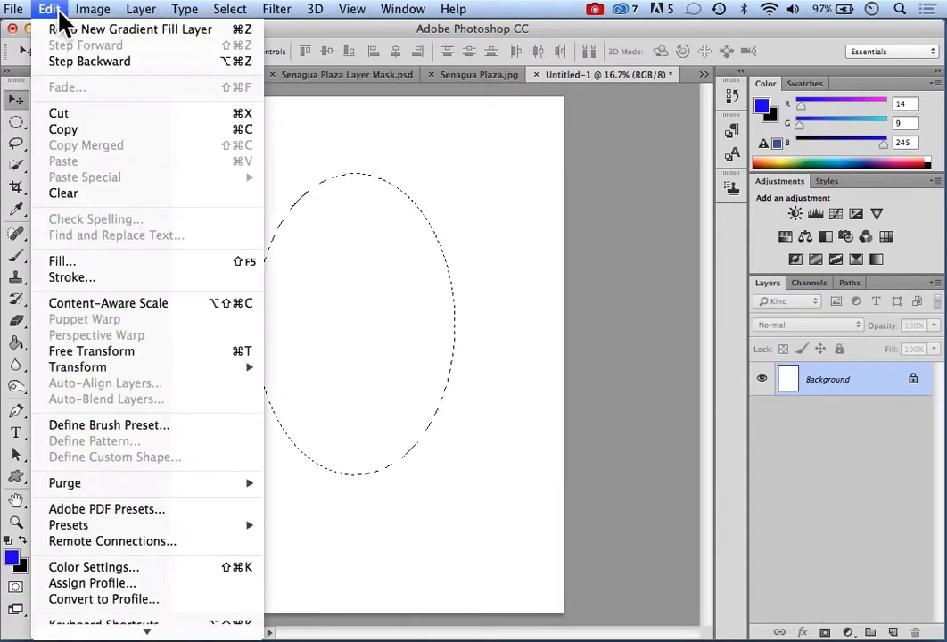
left_click(124, 30)
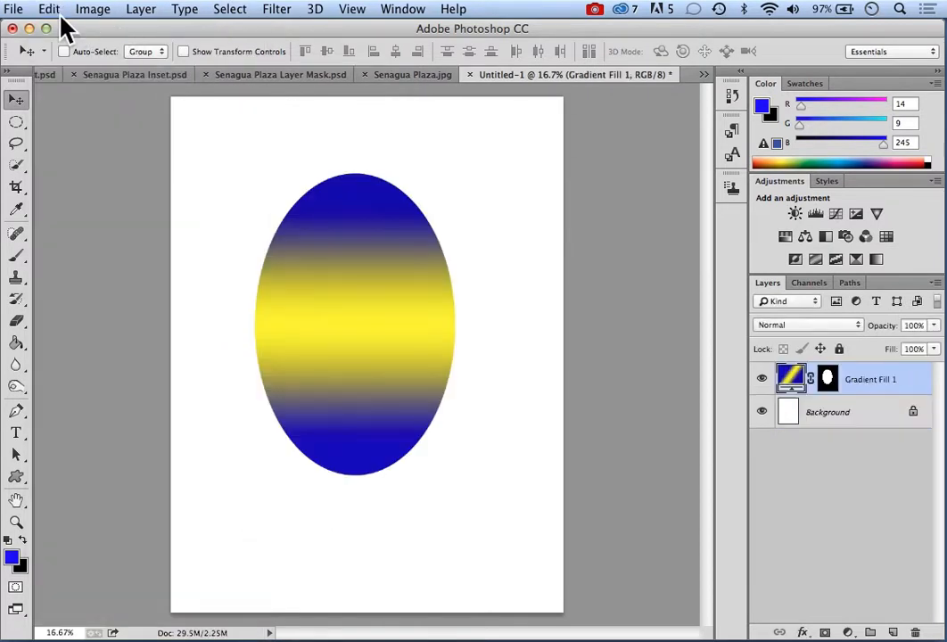
left_click(49, 10)
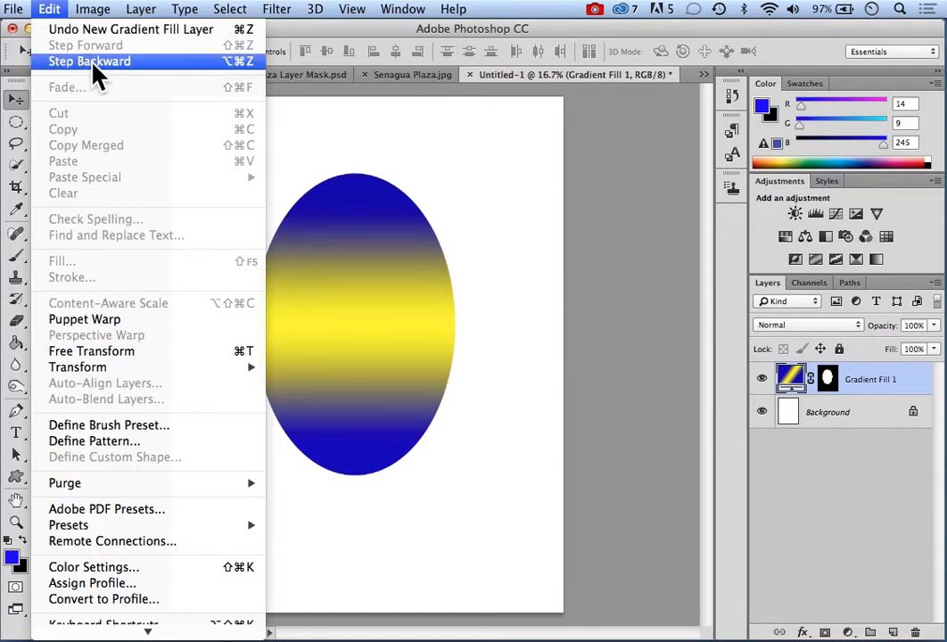
left_click(93, 63)
left_click(52, 9)
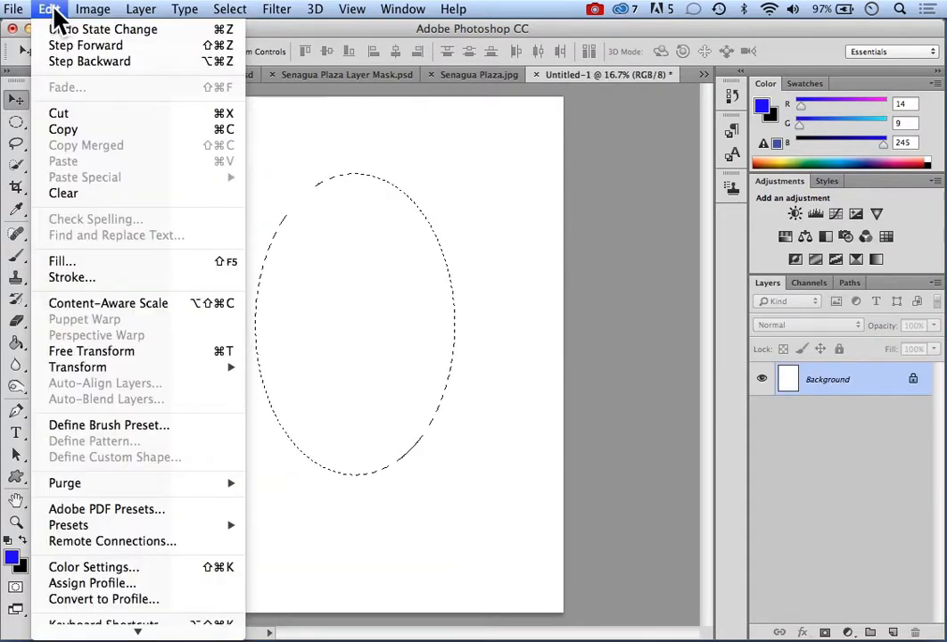
left_click(93, 63)
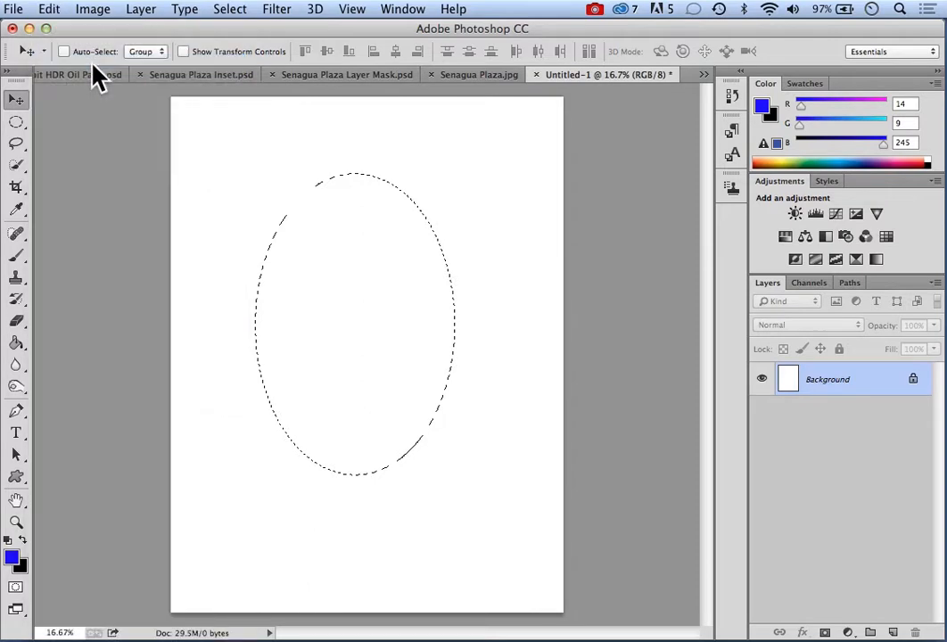
- Step forward through two history states to restore the elliptical gradient fill layer
left_click(54, 9)
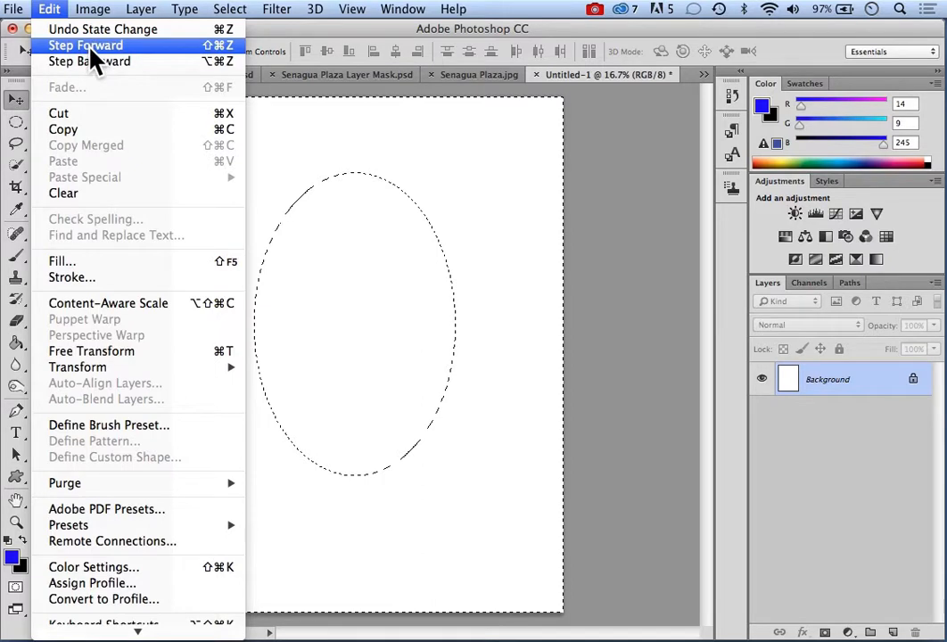
left_click(90, 46)
left_click(54, 9)
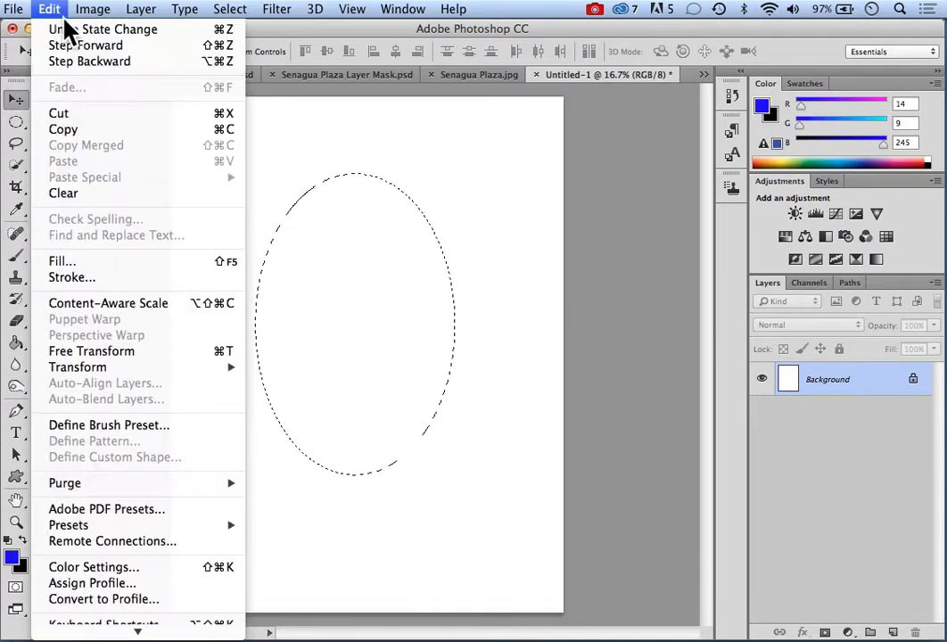
left_click(102, 50)
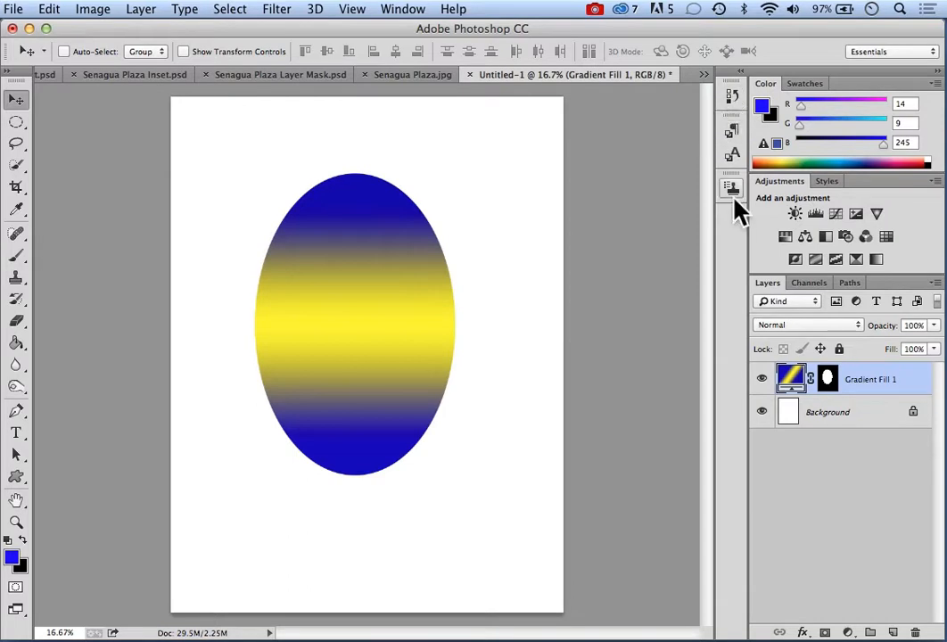
- Open the History panel, float it over the canvas and scroll its list to the Elliptical Marquee state
left_click(731, 96)
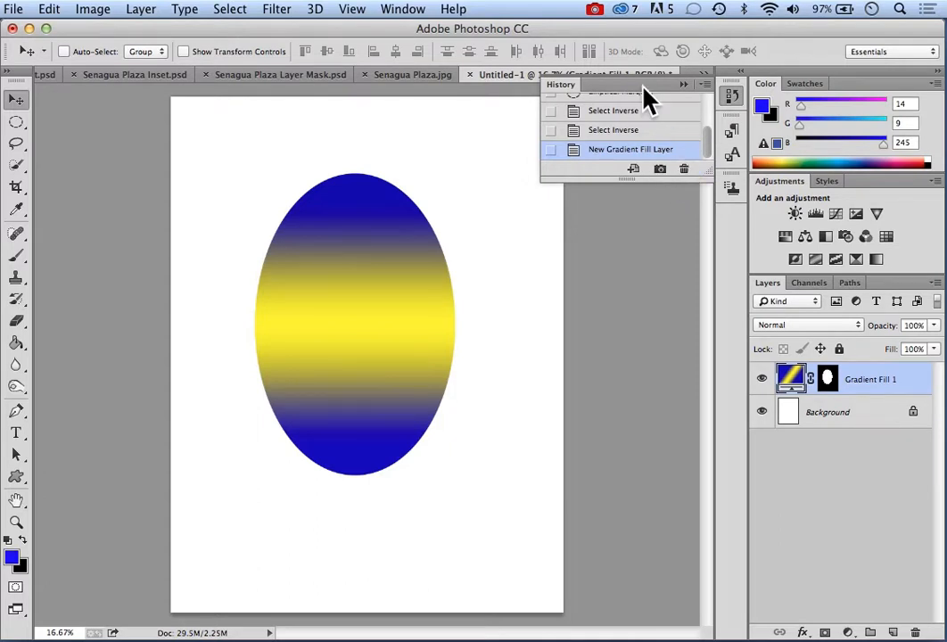
left_click_drag(644, 89, 614, 128)
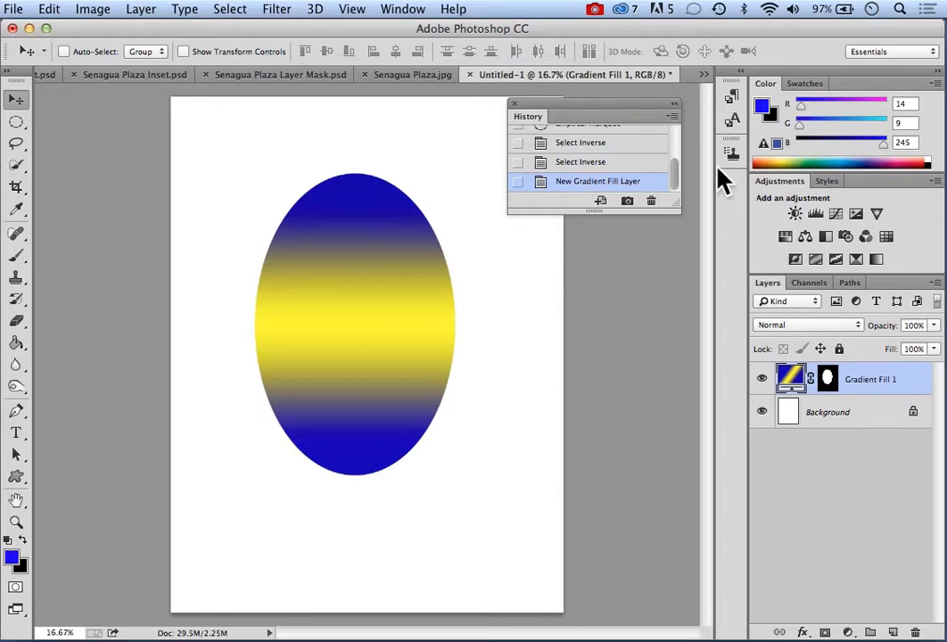
left_click_drag(680, 185, 679, 150)
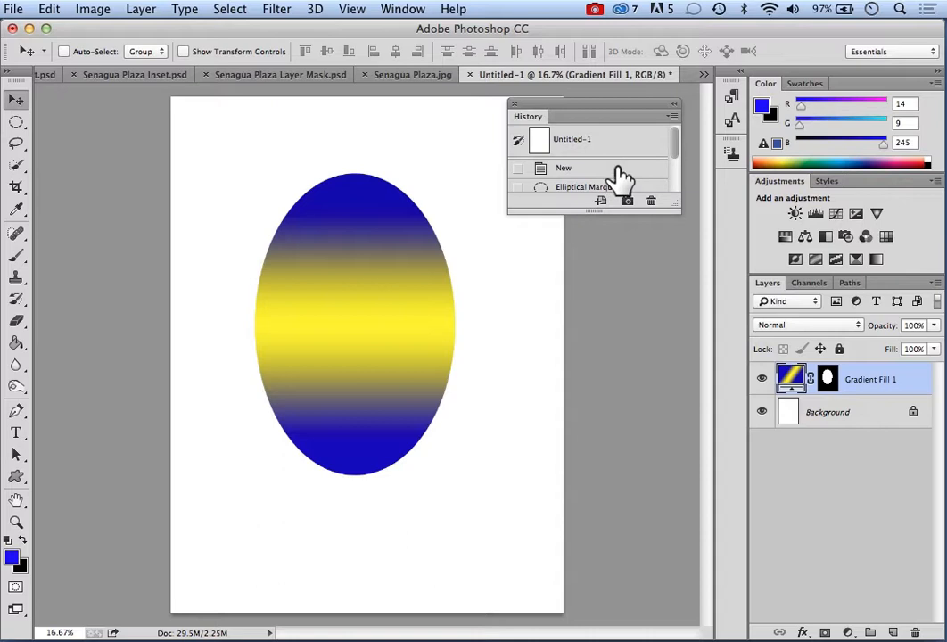
left_click_drag(672, 152, 672, 165)
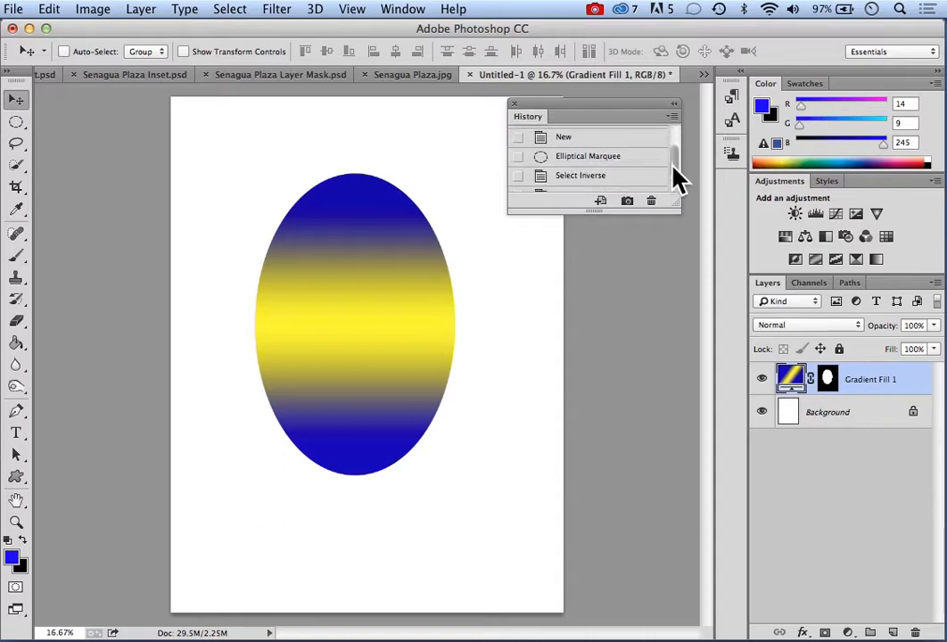
- Revert in History to Elliptical Marquee, the Untitled-1 snapshot, New Gradient Fill Layer and finally the first Select Inverse state
left_click(611, 160)
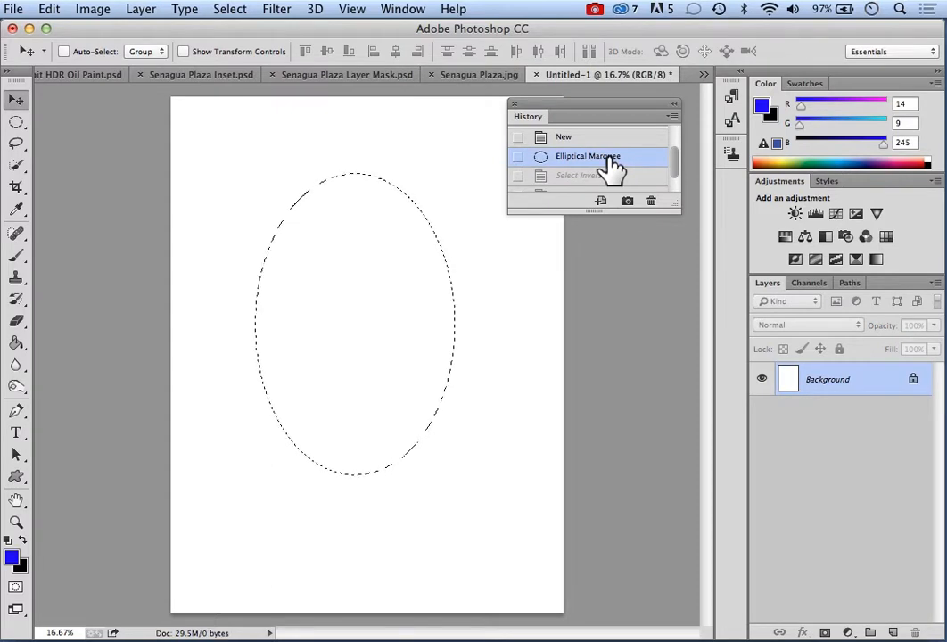
left_click_drag(680, 172, 680, 154)
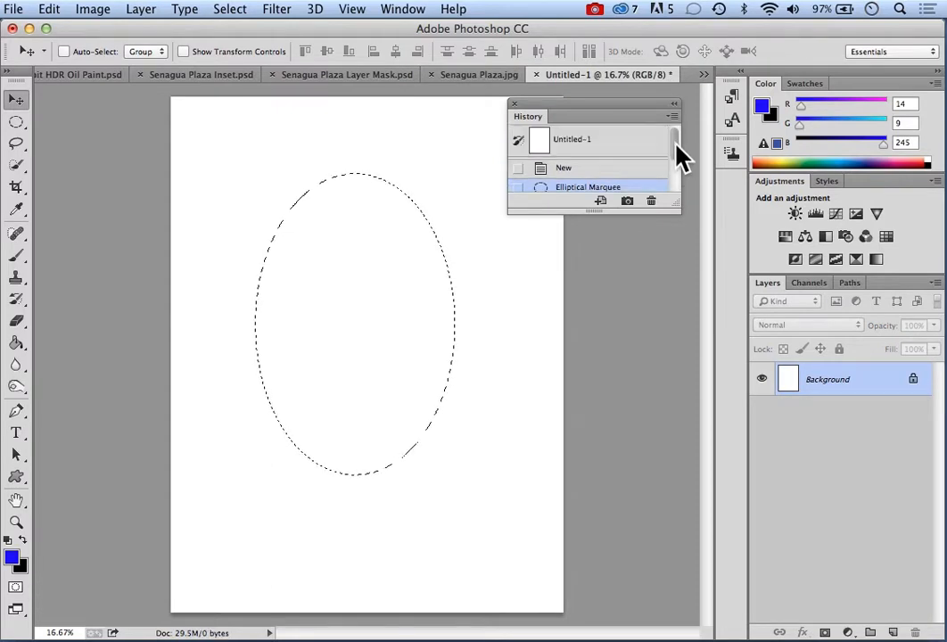
left_click(577, 151)
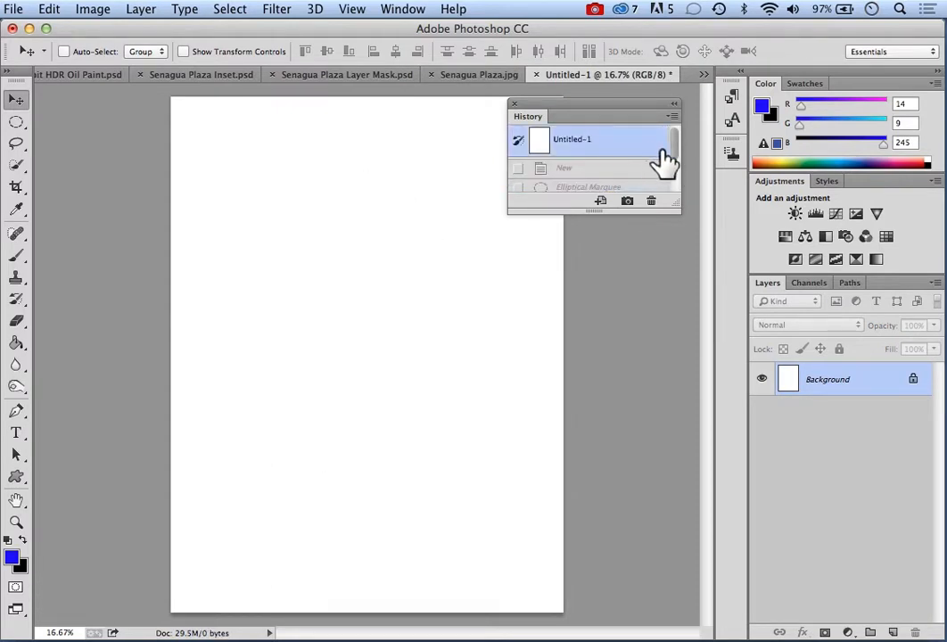
left_click_drag(677, 164, 680, 186)
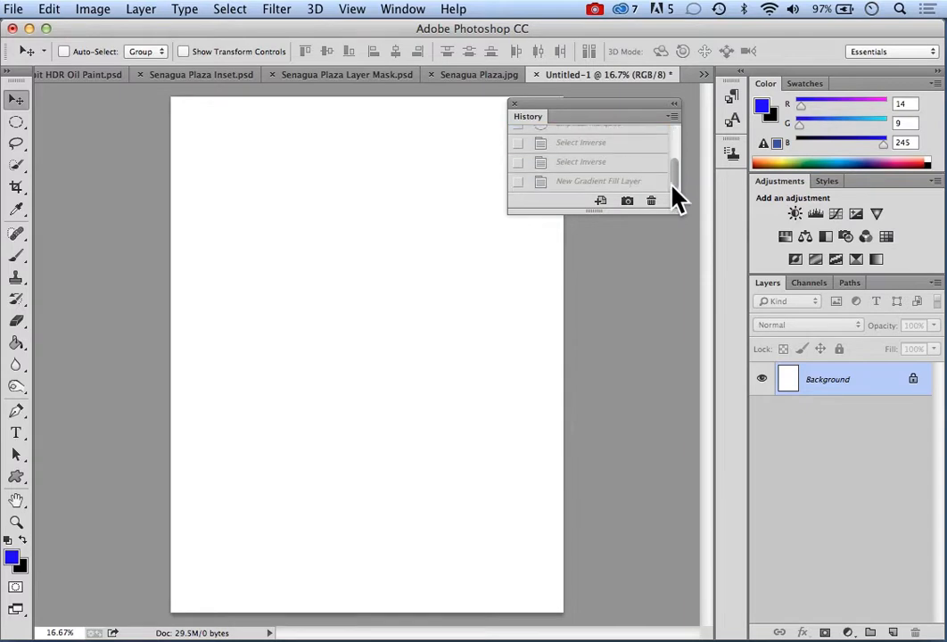
left_click(613, 182)
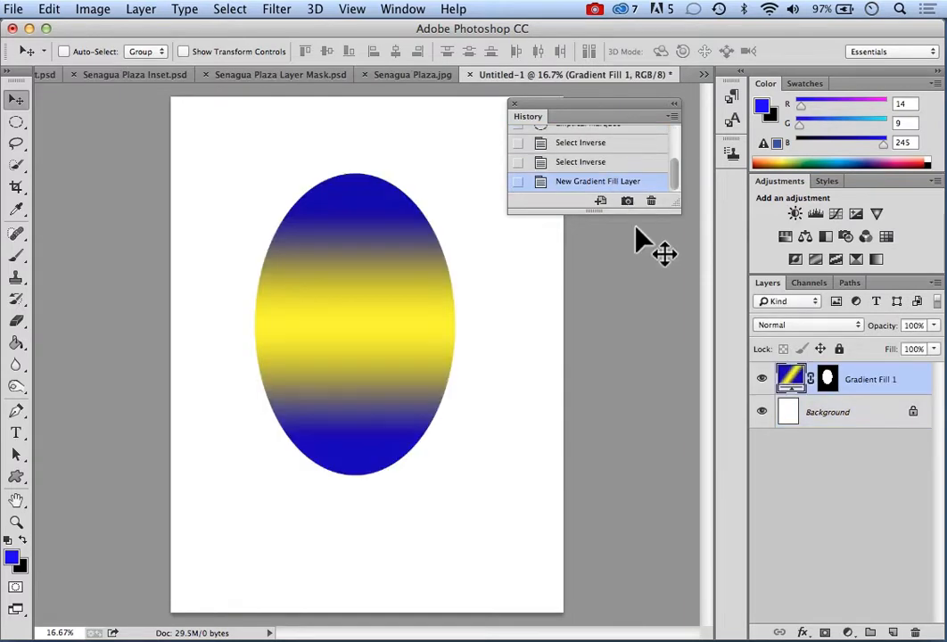
left_click(582, 146)
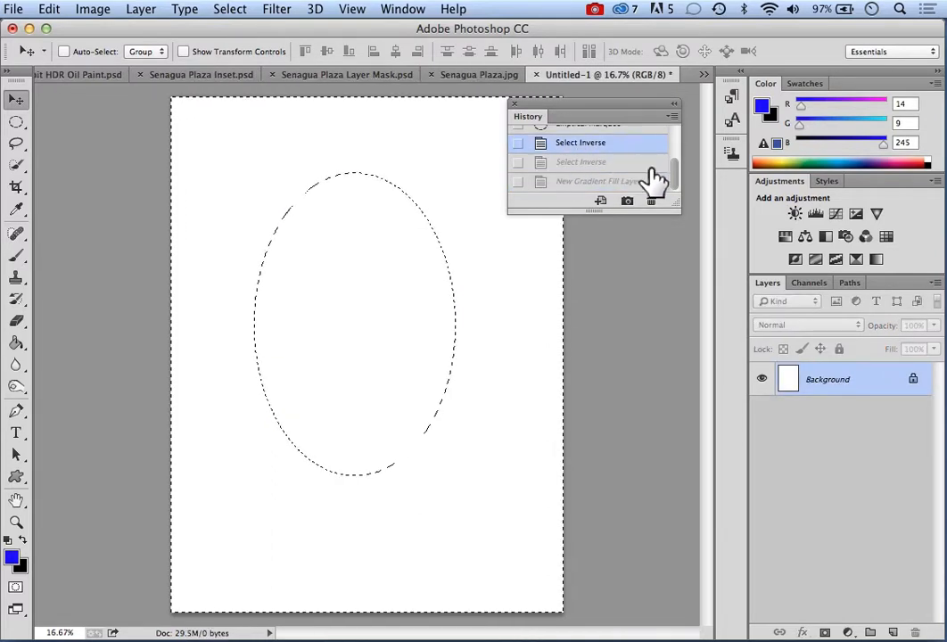
left_click_drag(670, 175, 674, 143)
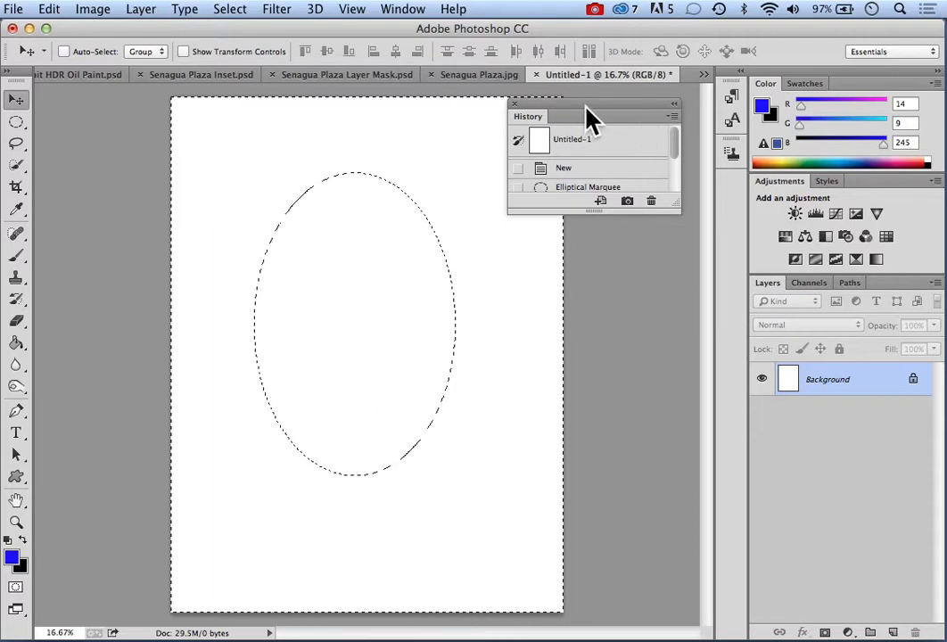
- Collapse the floating History panel to an icon and move it back to the icon dock
left_click_drag(590, 104, 651, 188)
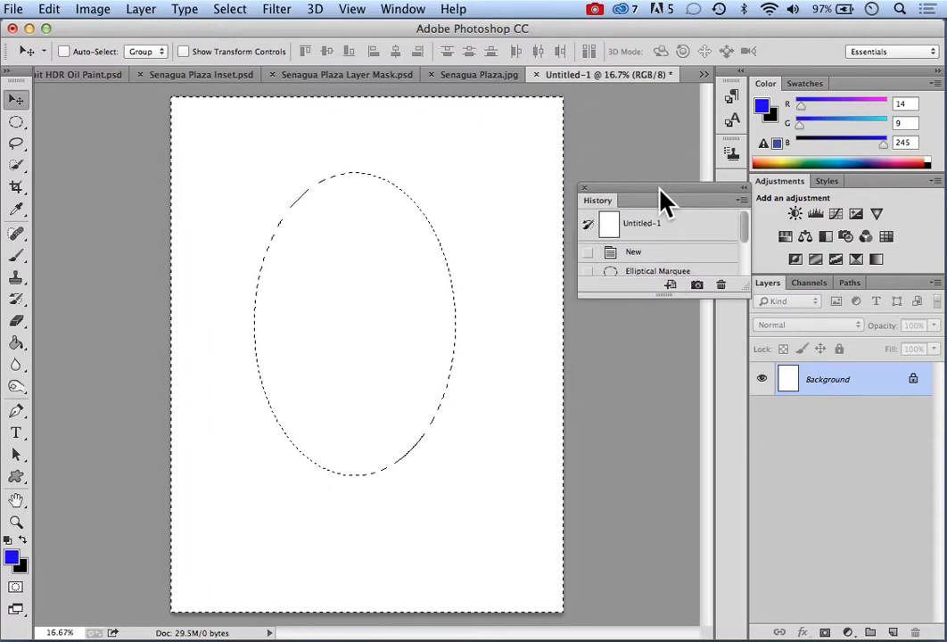
left_click(738, 188)
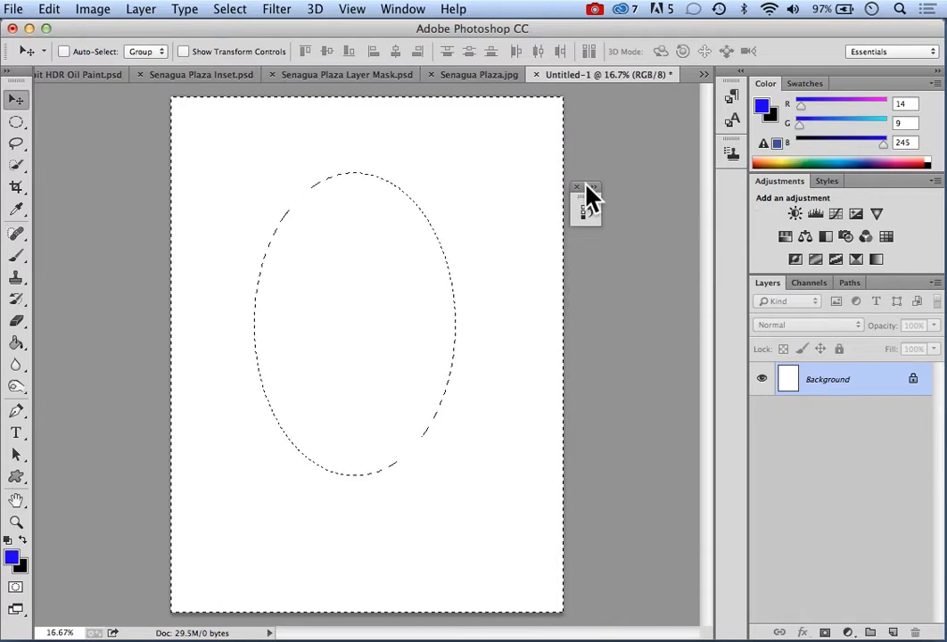
left_click_drag(584, 185, 727, 188)
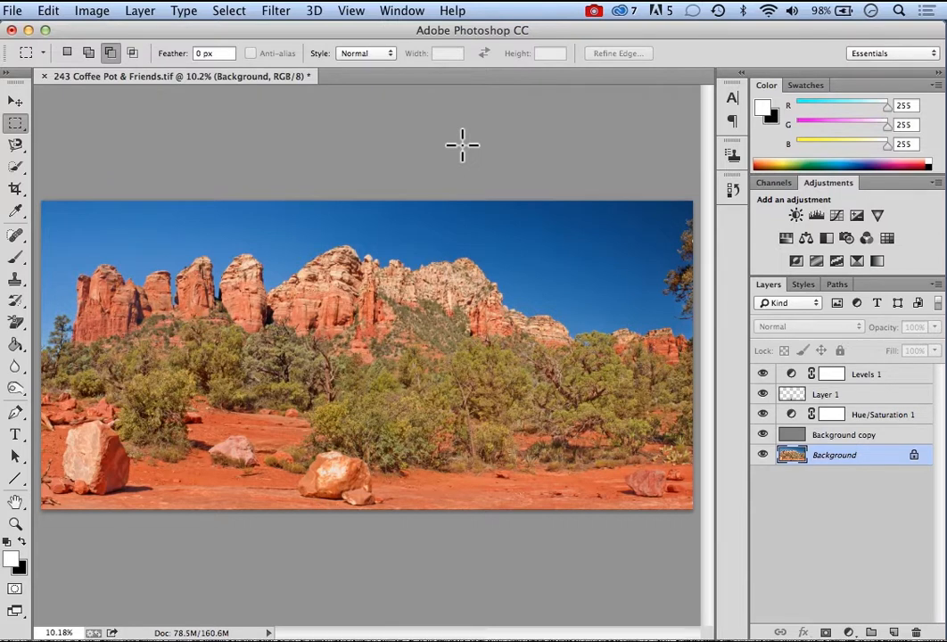
left_click(141, 11)
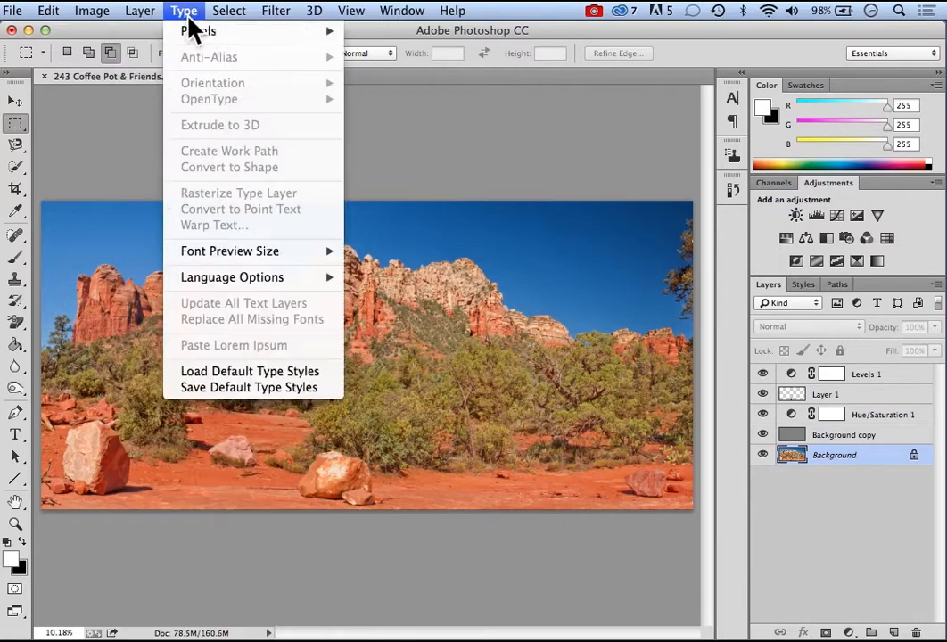
mouse_move(147, 32)
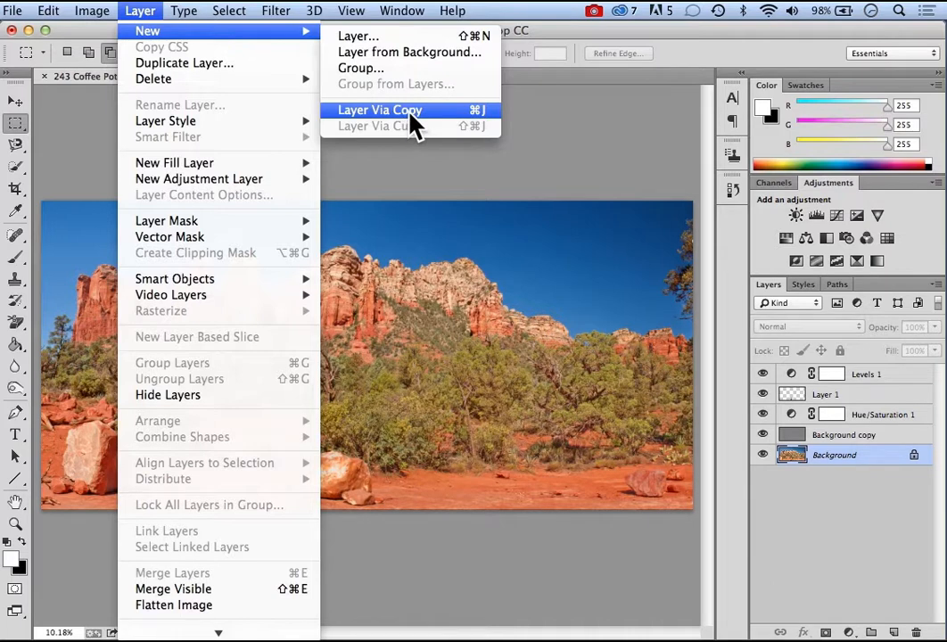
left_click(544, 122)
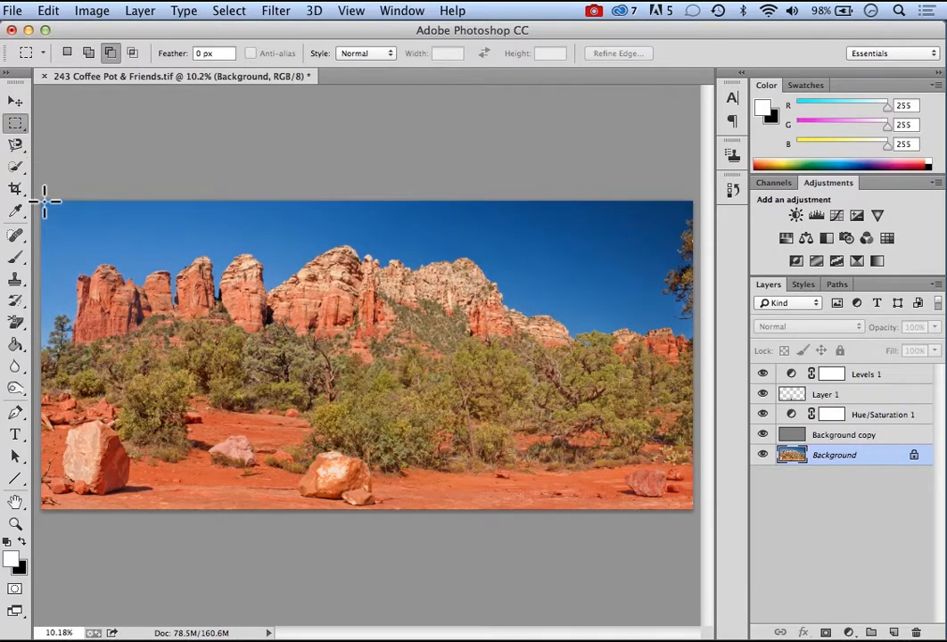
- Draw a full-height rectangular marquee over the left half of the 243 Coffee Pot & Friends.tif image
left_click_drag(250, 231, 381, 510)
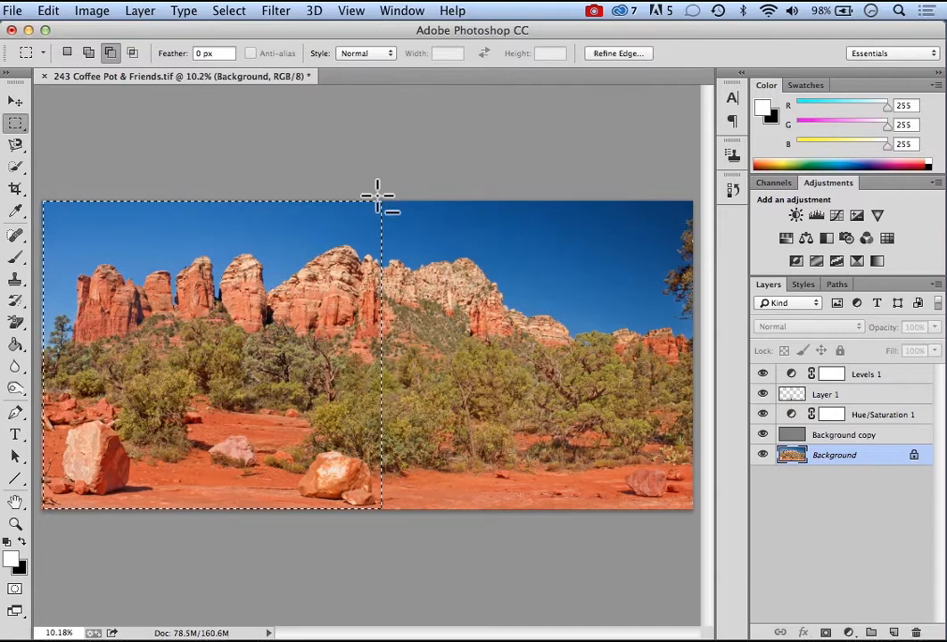
- Duplicate the Levels 1 adjustment layer with Layer Via Copy and delete the duplicate
left_click(897, 376)
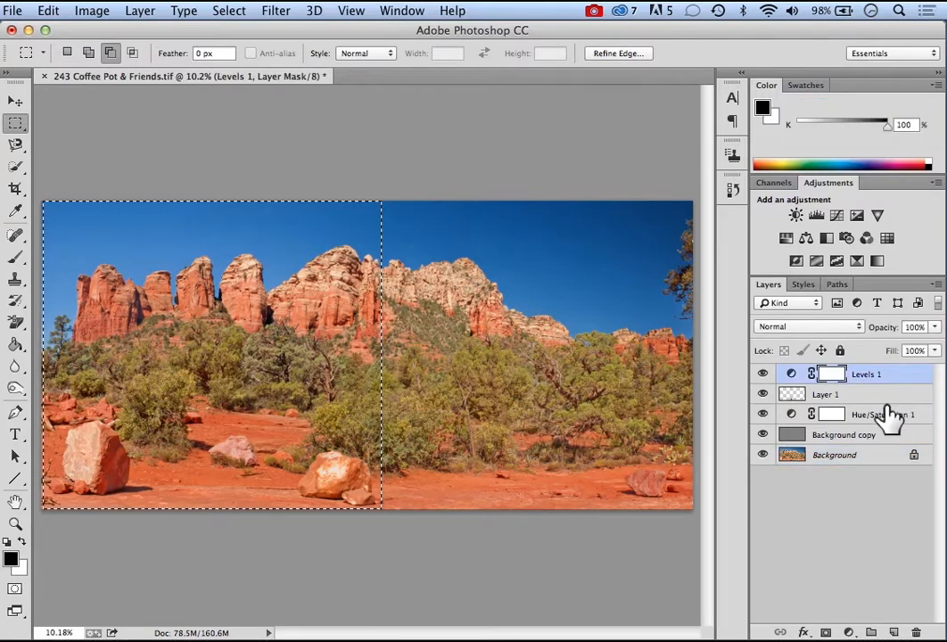
left_click(142, 15)
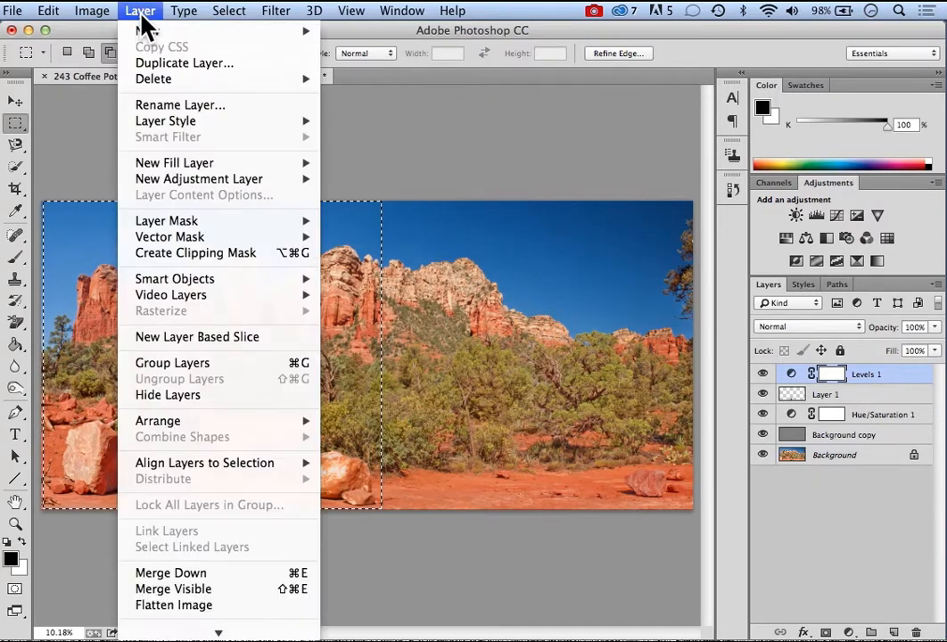
mouse_move(148, 35)
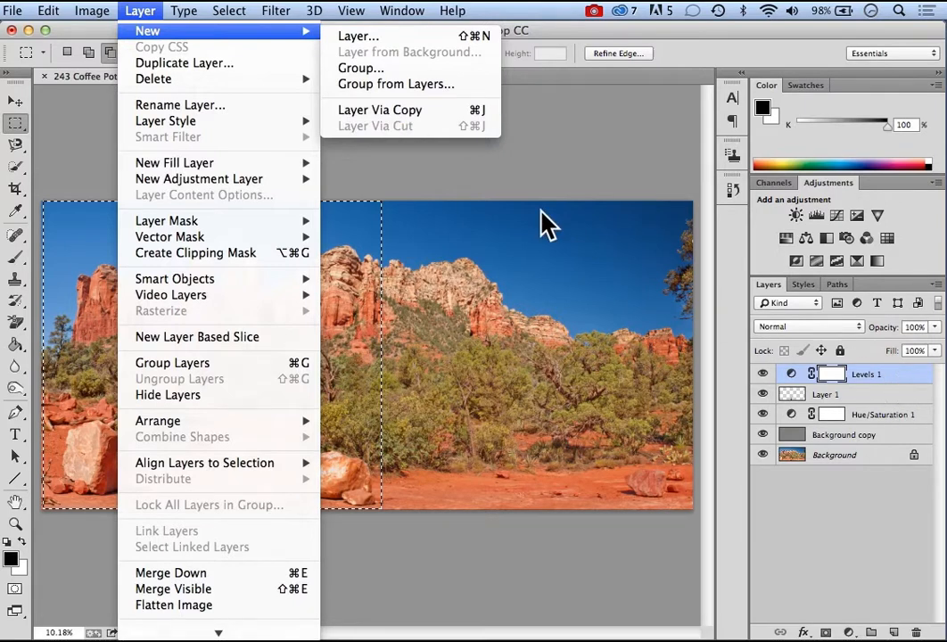
left_click(379, 114)
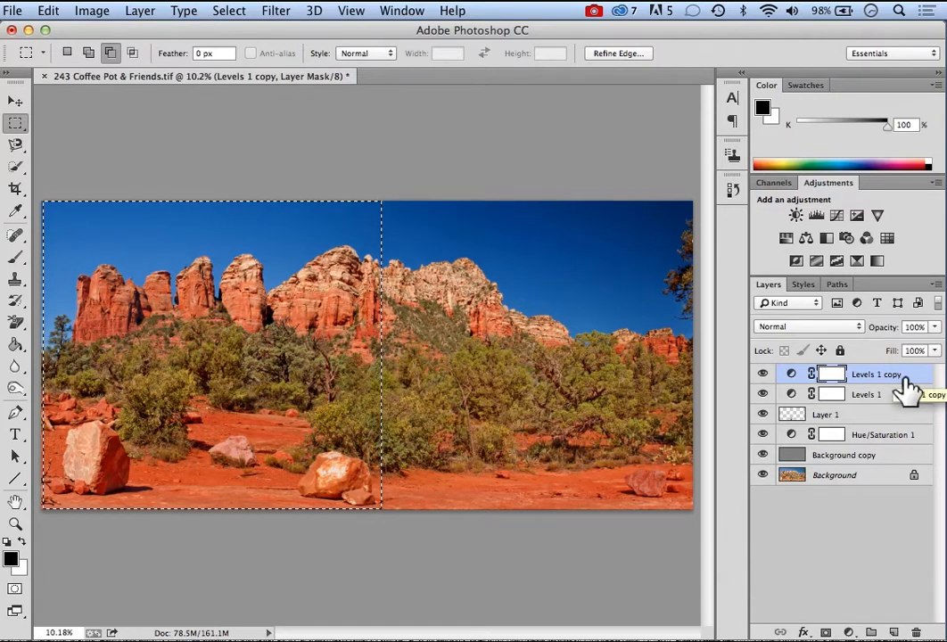
left_click_drag(915, 385, 916, 592)
left_click_drag(915, 629, 915, 630)
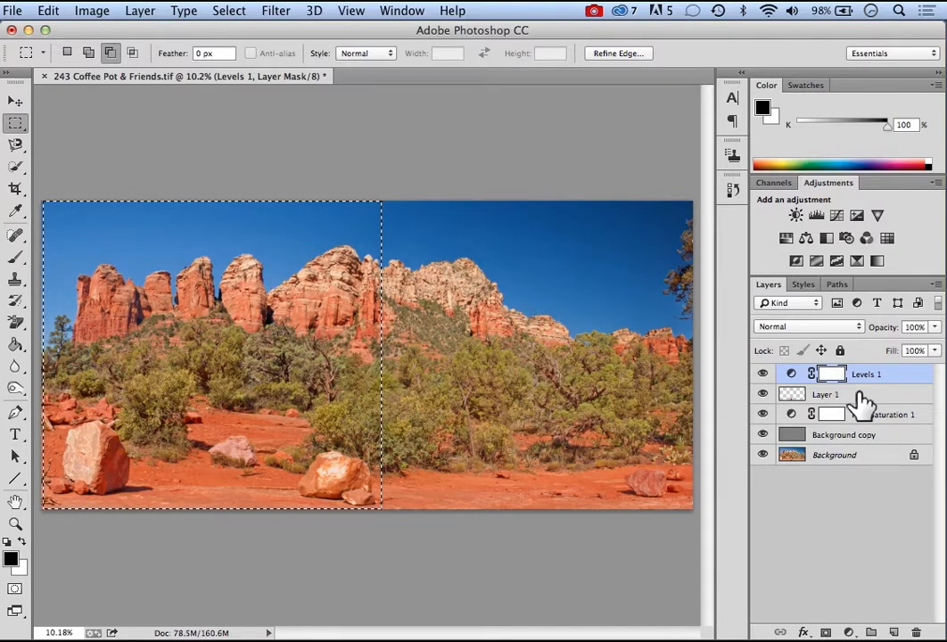
- Copy the selected left half of the Background copy layer to a new layer with Layer Via Copy
left_click(892, 449)
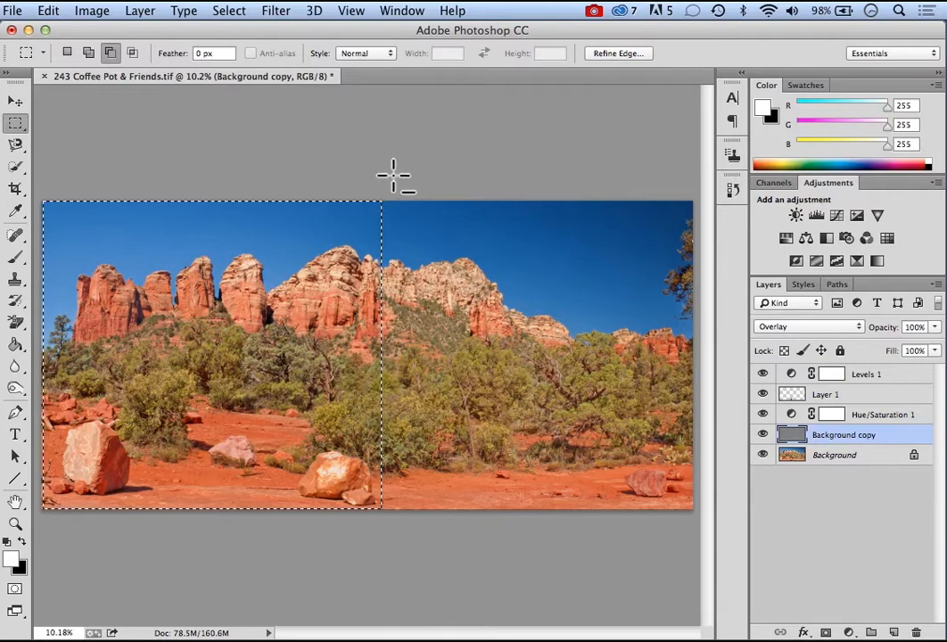
left_click(136, 16)
mouse_move(165, 34)
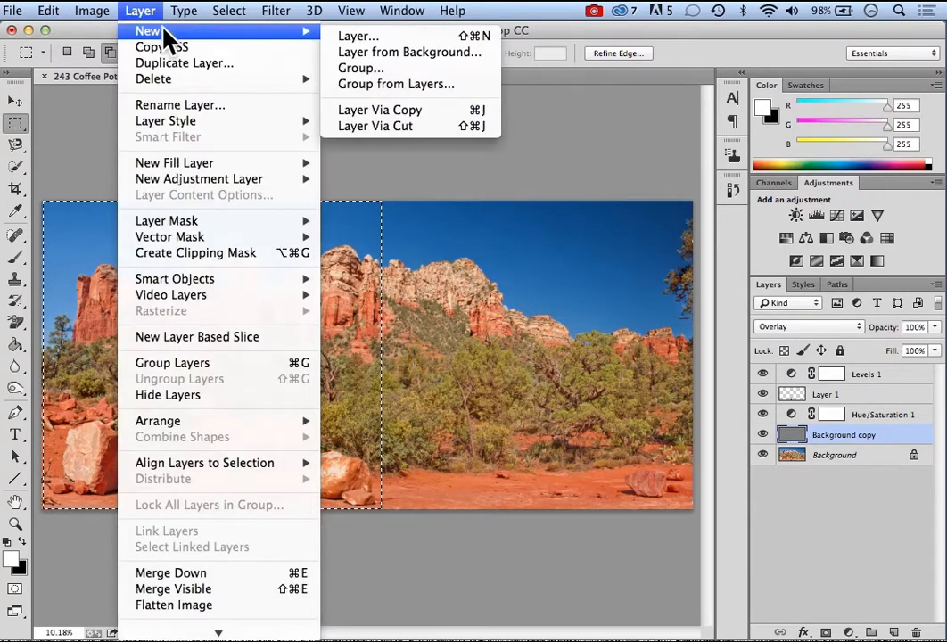
left_click(405, 110)
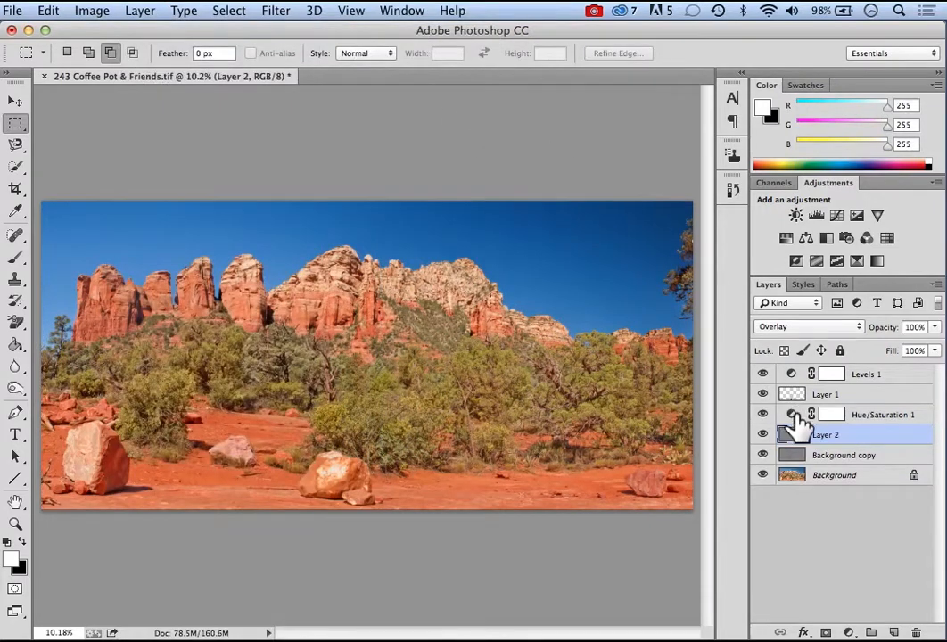
- Hide every layer except Layer 2 to examine the copied half of the gray layer on its own
left_click(762, 475)
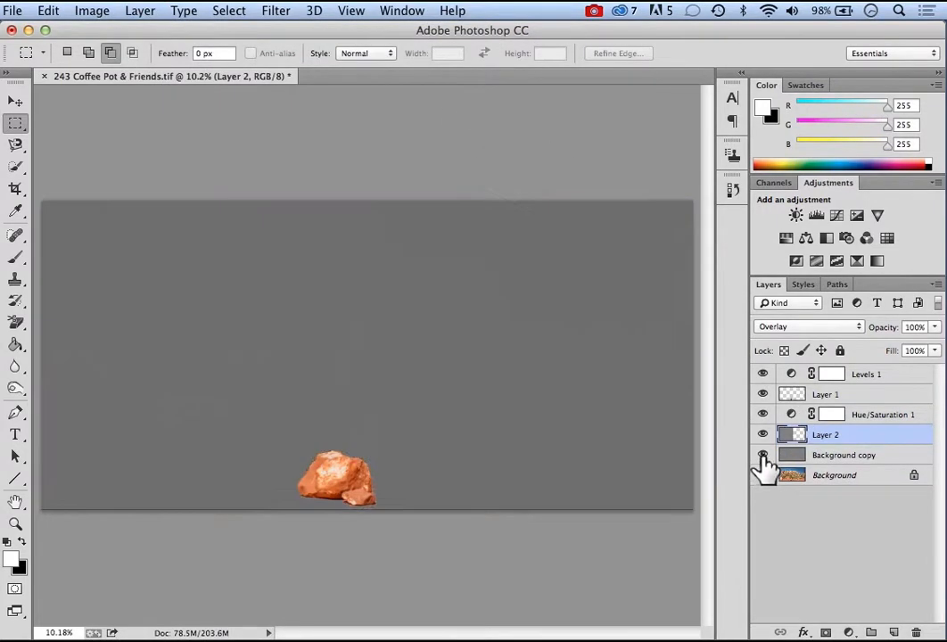
left_click(762, 455)
left_click(762, 394)
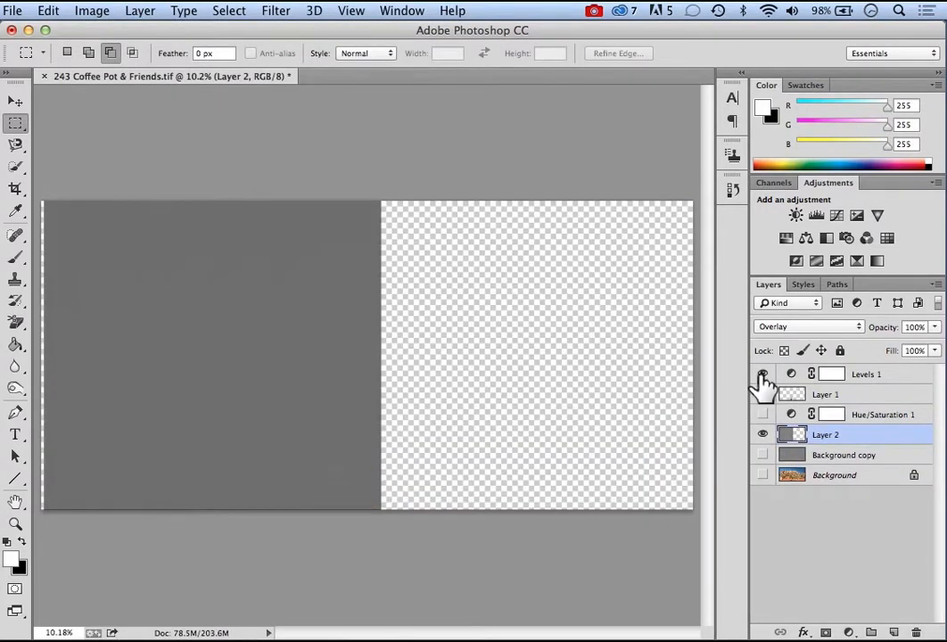
left_click(762, 373)
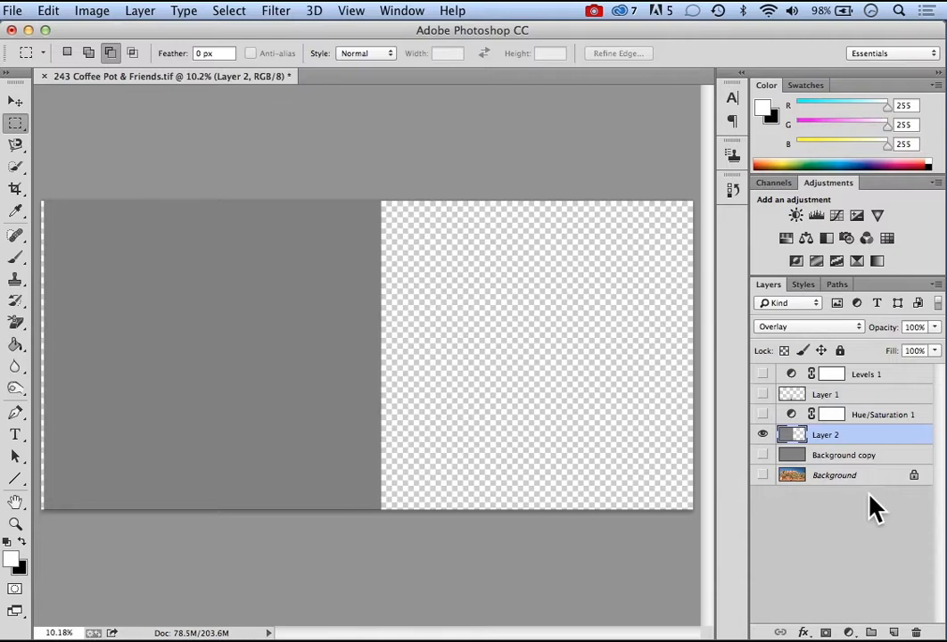
- Make all hidden layers visible again and delete Layer 2
left_click(762, 474)
left_click(762, 455)
left_click(762, 415)
left_click(762, 395)
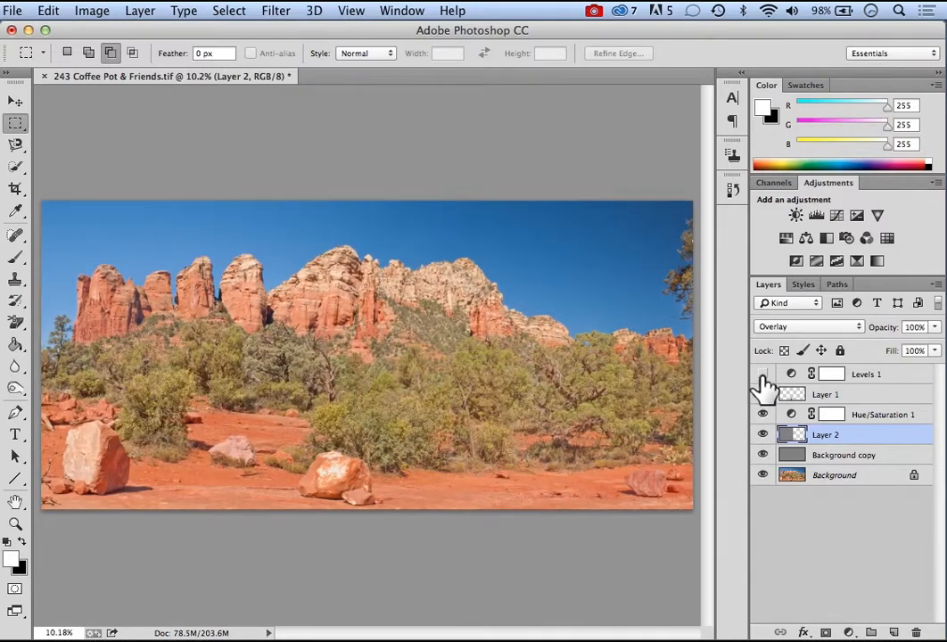
left_click(762, 375)
left_click_drag(898, 440, 916, 631)
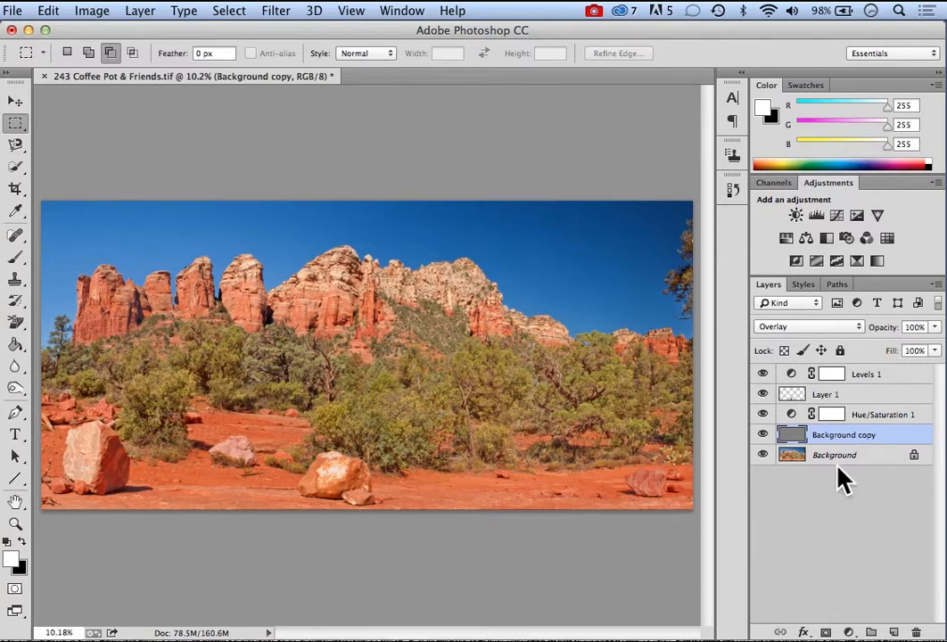
- Select the left half of the Background layer with a full-height rectangular marquee and copy it to a new layer with Layer Via Copy
left_click(861, 456)
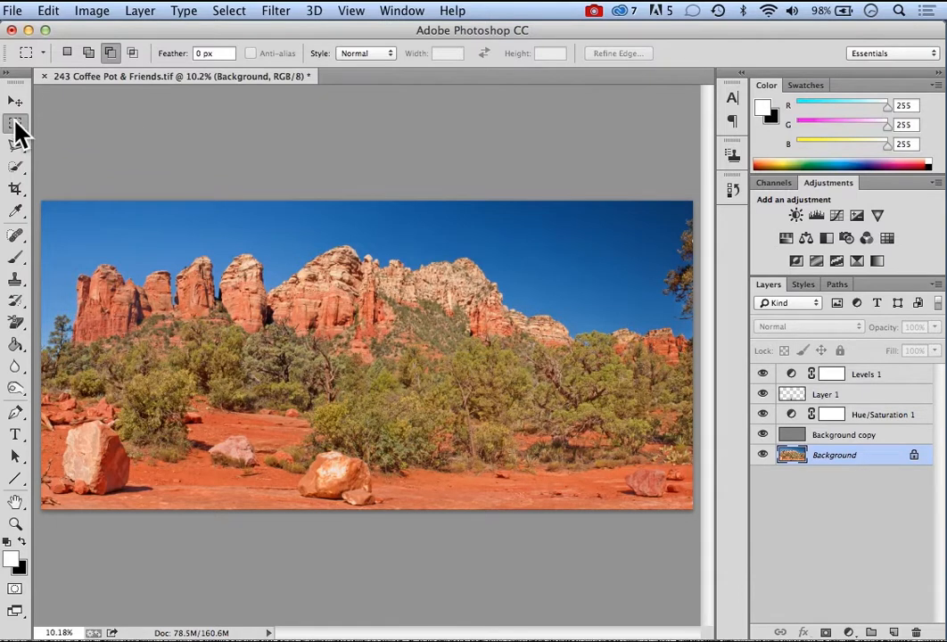
left_click_drag(42, 203, 388, 510)
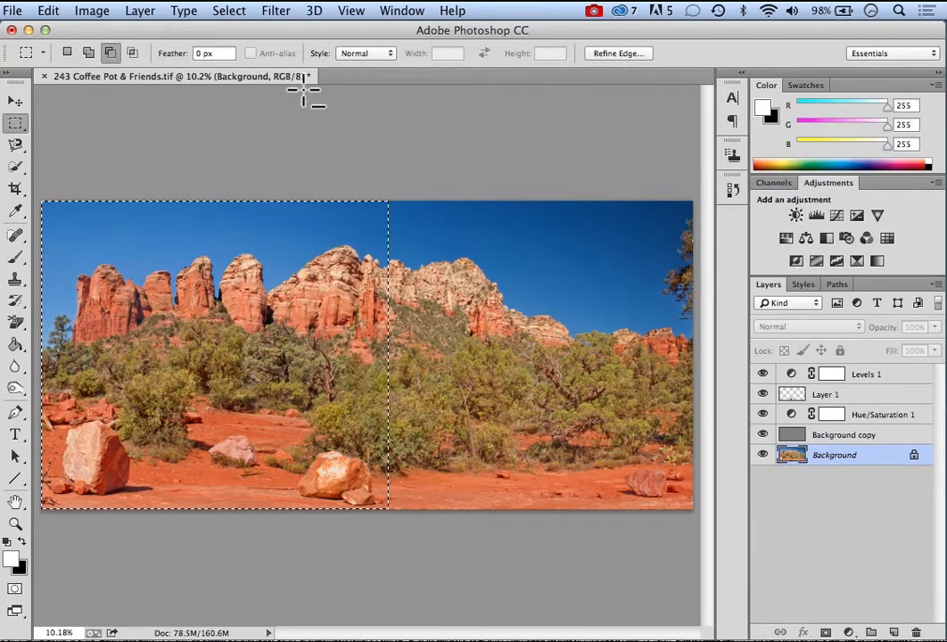
left_click(140, 11)
mouse_move(134, 29)
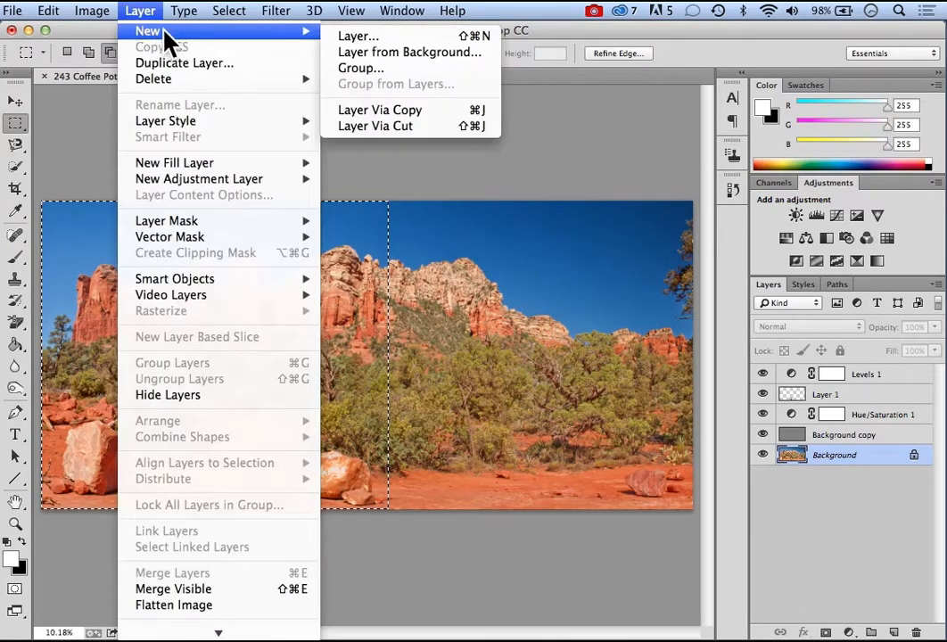
left_click(385, 122)
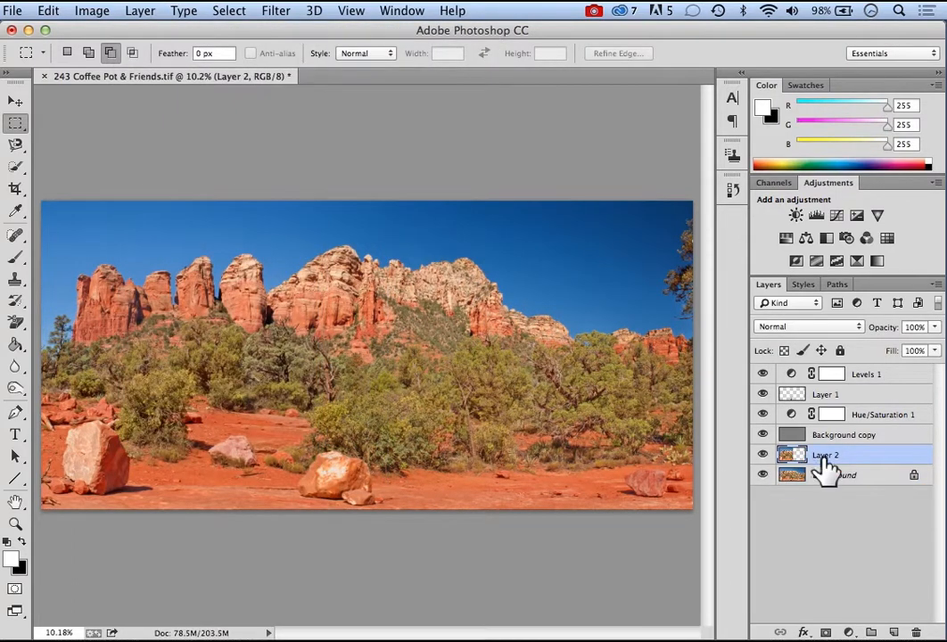
- Hide the Background, Background copy, Hue/Saturation 1, Layer 1 and Levels 1 layers to examine the copied half of the photo
left_click(762, 475)
left_click(762, 435)
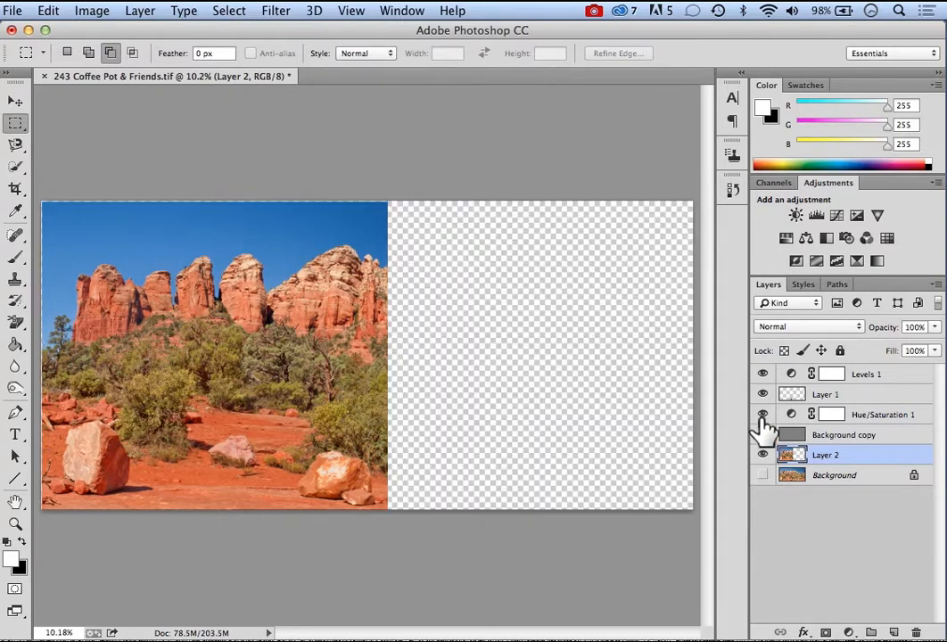
left_click(762, 415)
left_click(763, 394)
left_click(763, 375)
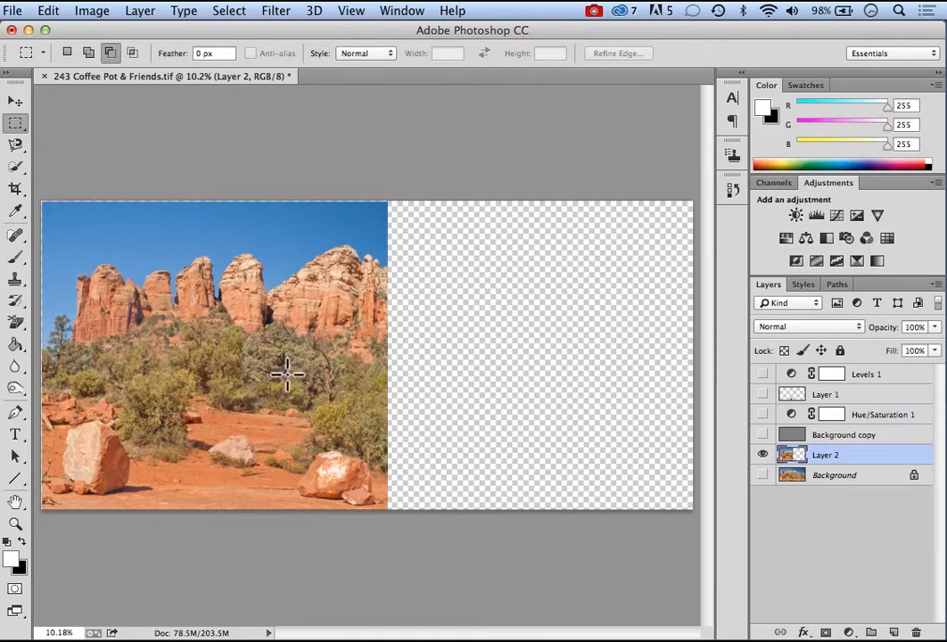
- Make all hidden layers visible again and shift Layer 2 slightly with the Move tool
left_click(762, 475)
left_click(762, 435)
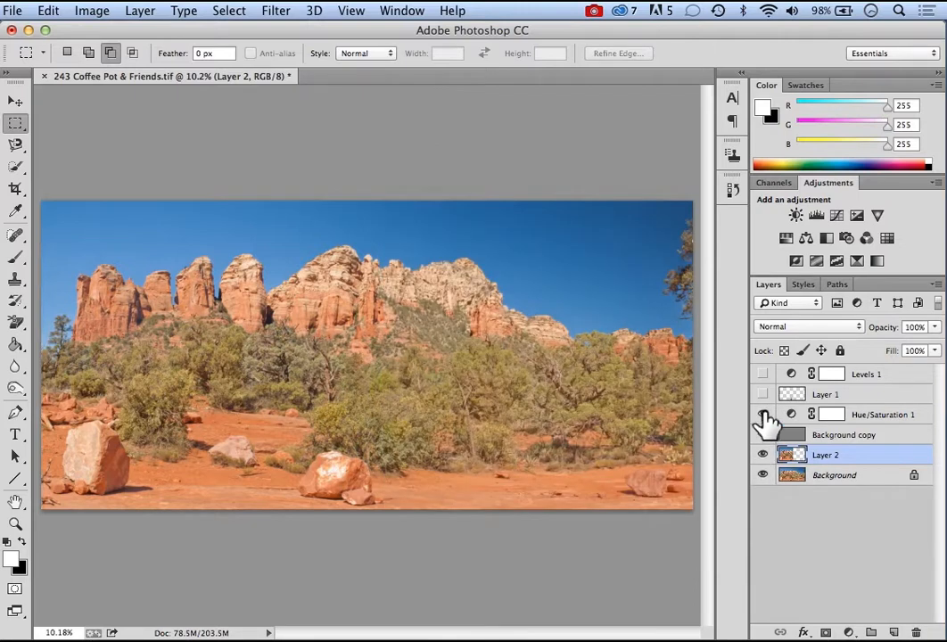
left_click_drag(763, 398, 763, 376)
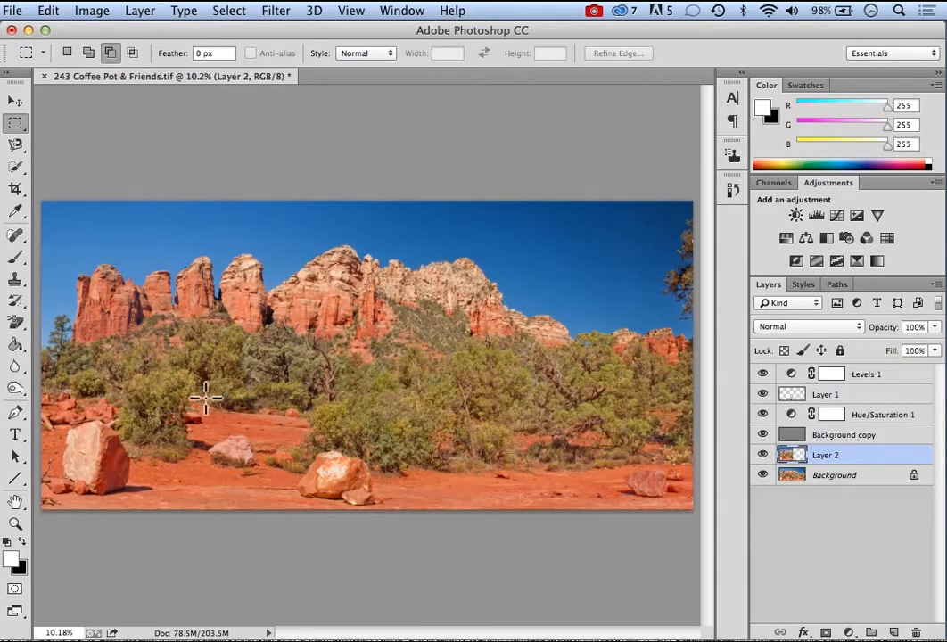
key("v")
mouse_move(218, 374)
left_mouse_down()
mouse_move(355, 364)
mouse_move(438, 381)
mouse_move(450, 401)
mouse_move(450, 378)
mouse_move(382, 381)
mouse_move(383, 392)
mouse_move(384, 369)
mouse_move(439, 376)
mouse_move(313, 374)
mouse_move(357, 383)
mouse_move(163, 364)
mouse_move(204, 355)
mouse_move(216, 395)
mouse_move(219, 365)
mouse_move(238, 380)
mouse_move(226, 379)
left_mouse_up()
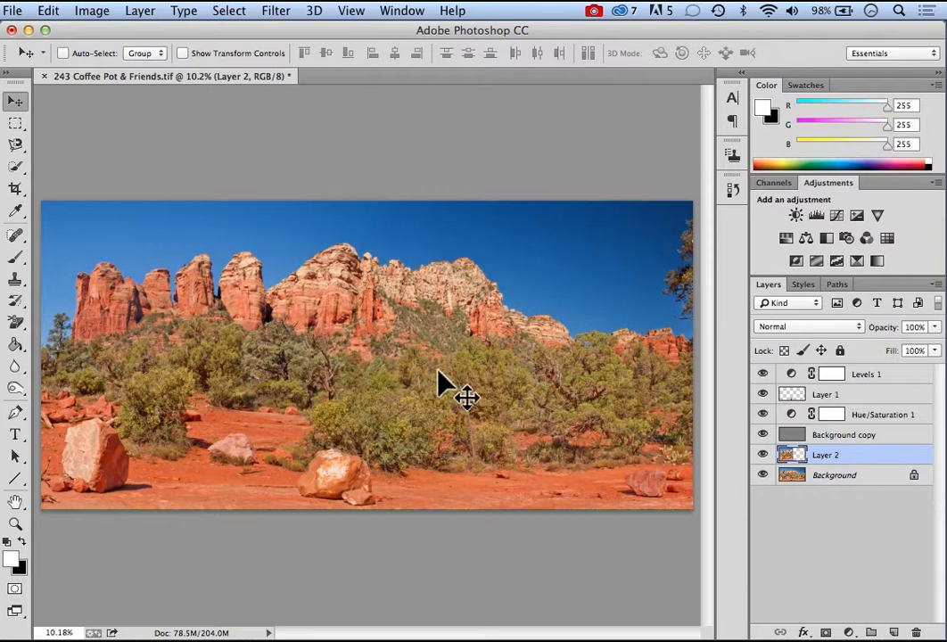
- Draw a rectangular marquee around most of the left half of the image with the Background layer active
left_click(833, 477)
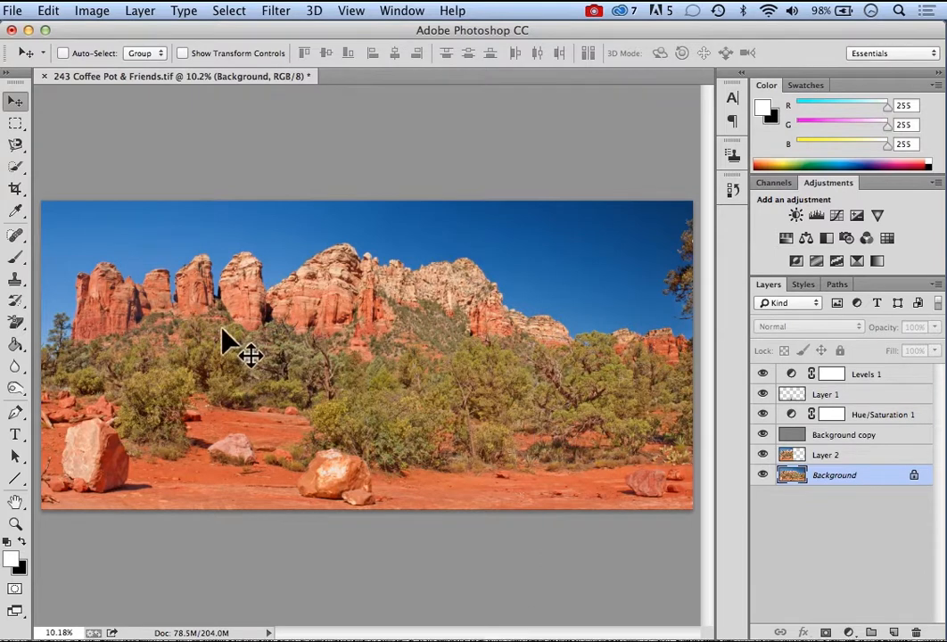
left_click(15, 125)
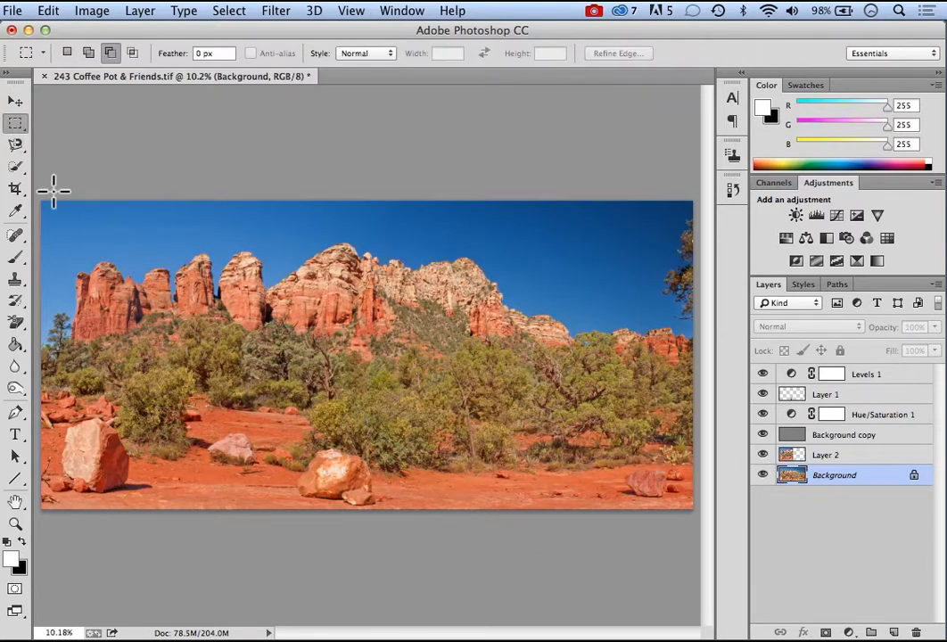
left_click_drag(328, 265, 378, 508)
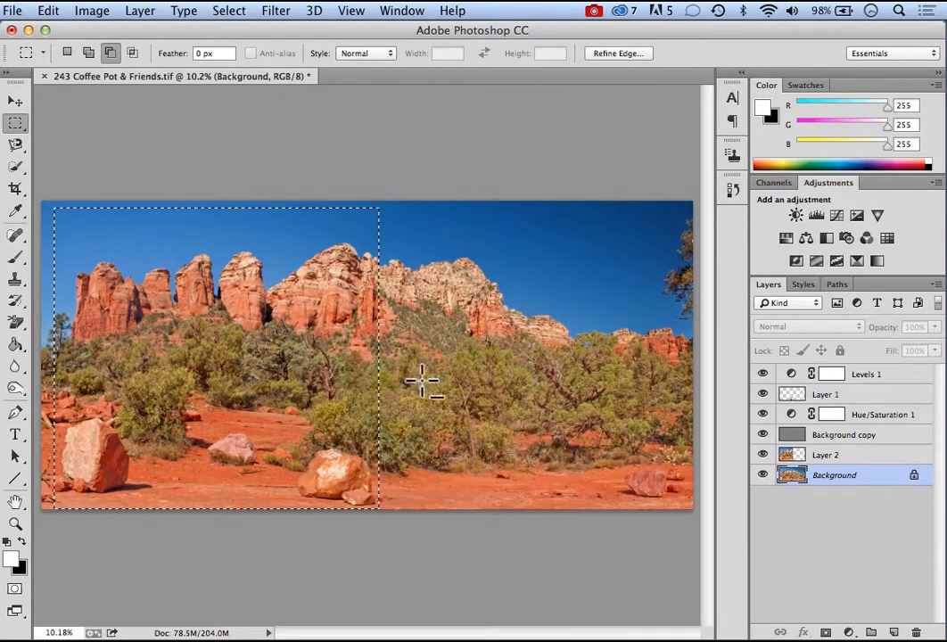
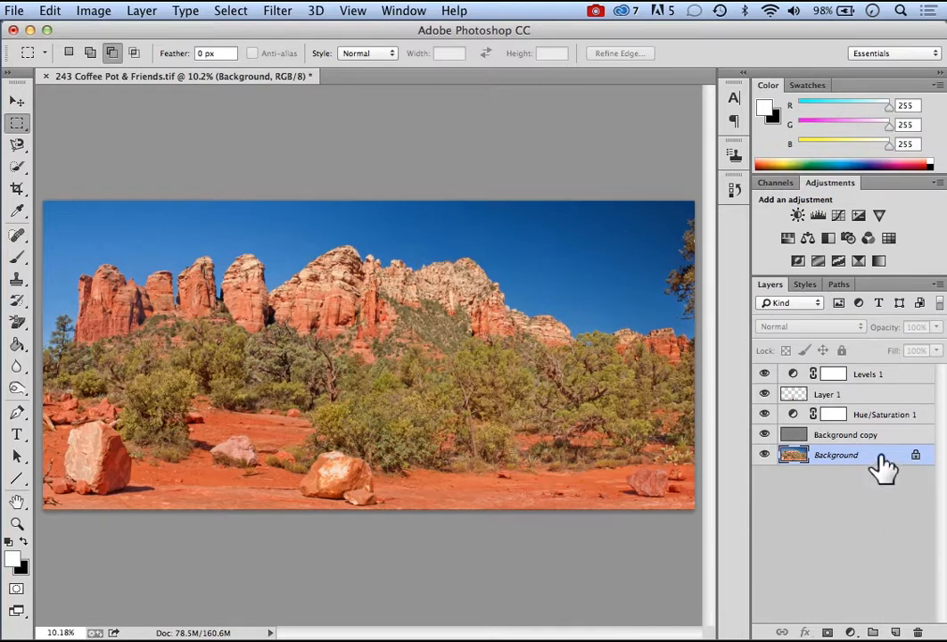
- Duplicate the whole Background layer directly in the layer stack and delete the duplicate
left_click_drag(882, 465, 892, 630)
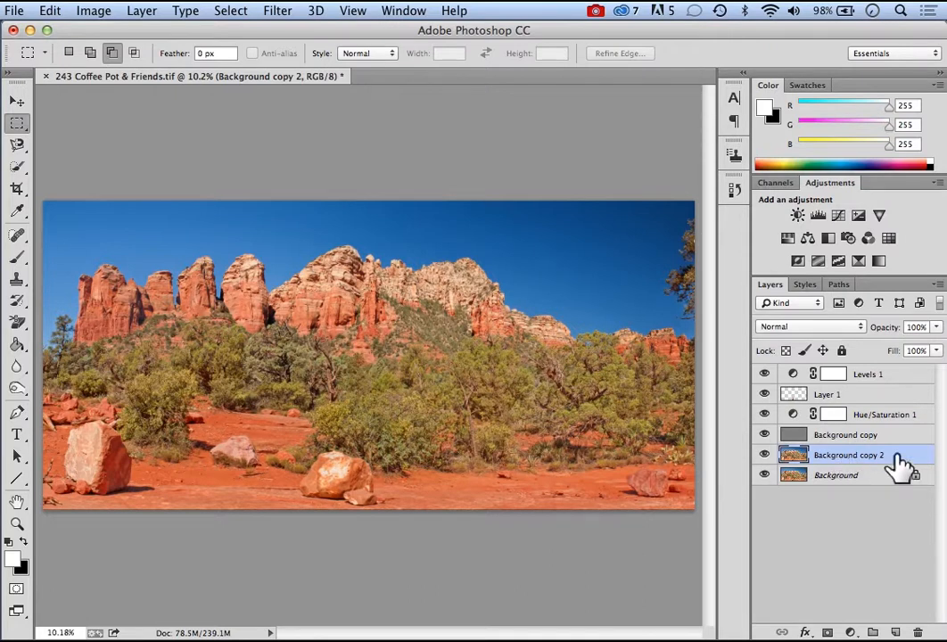
left_click_drag(901, 463, 917, 632)
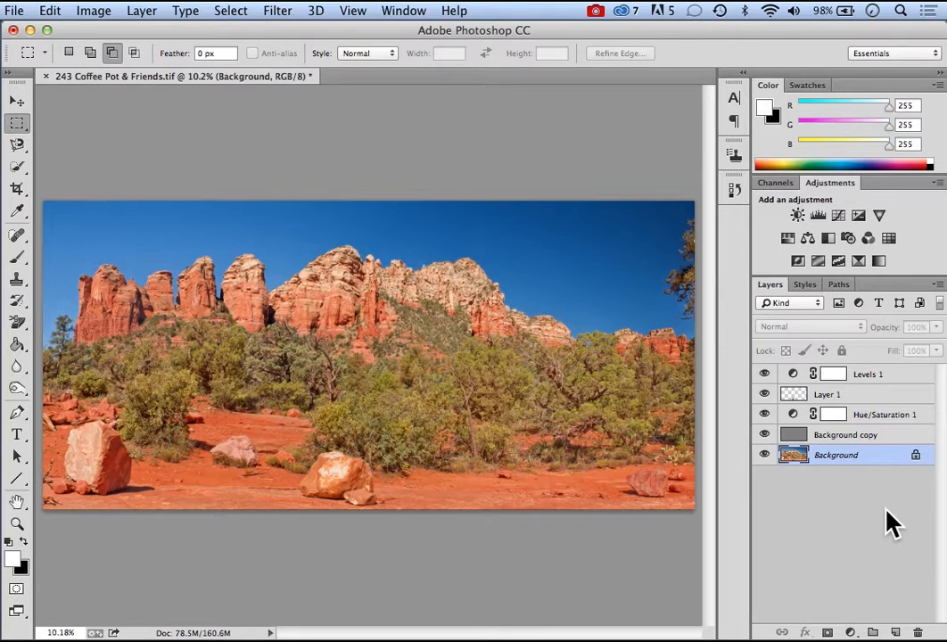
- Duplicate the Background layer with the Duplicate Layer command, and duplicate the resulting copy the same way, keeping the suggested names
right_click(865, 459)
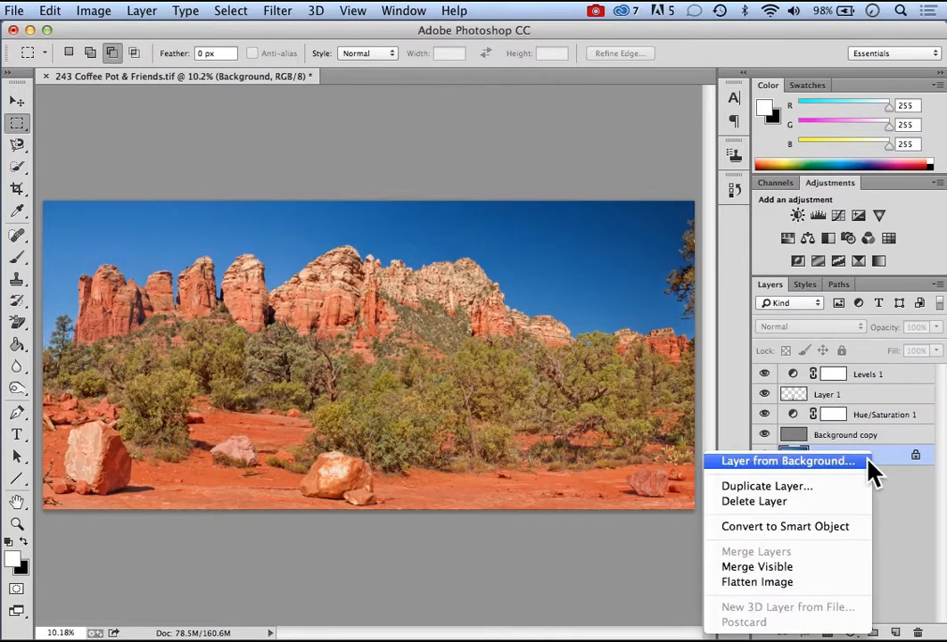
left_click(781, 490)
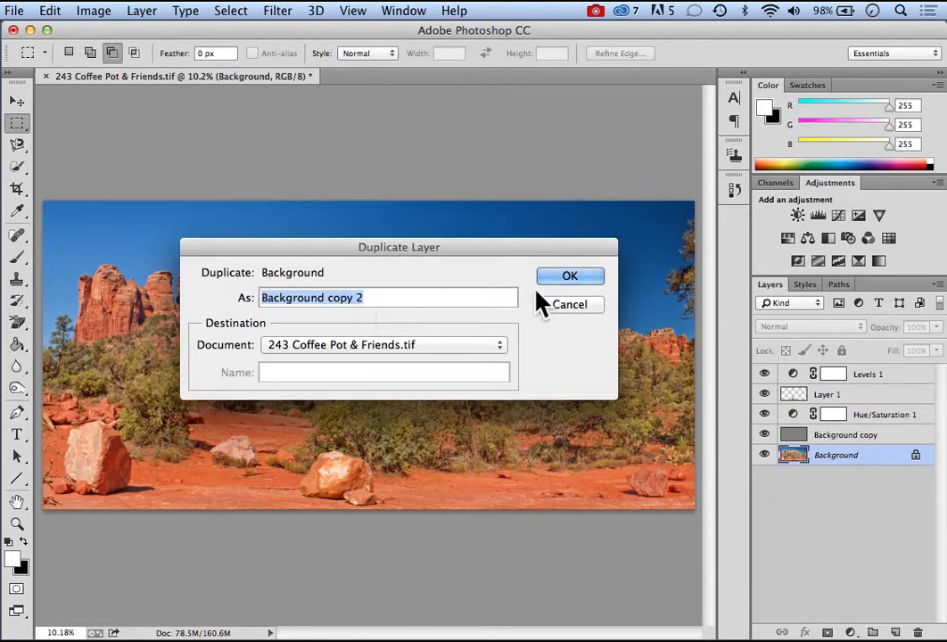
left_click(584, 278)
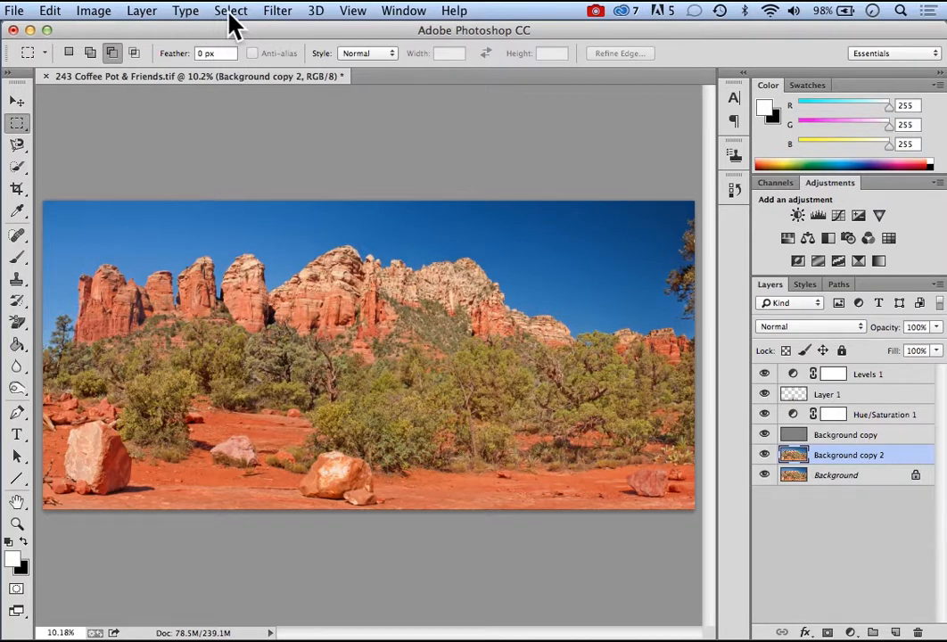
left_click(144, 12)
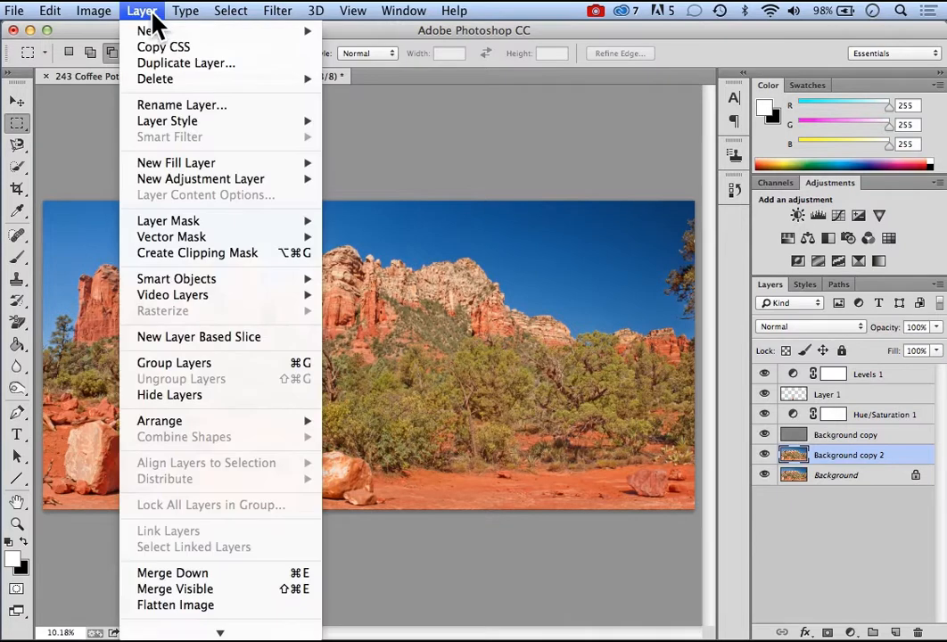
left_click(212, 68)
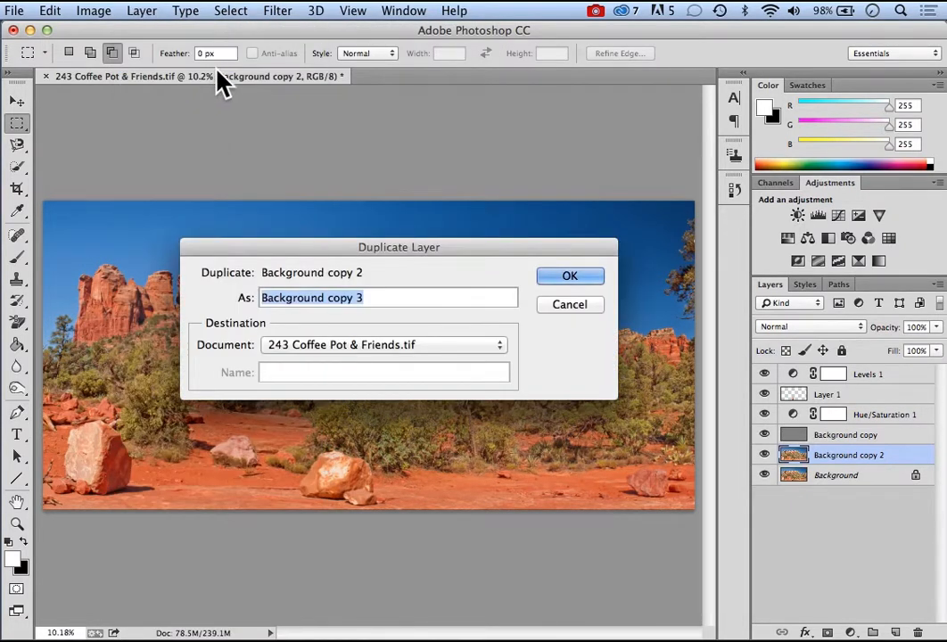
left_click(569, 276)
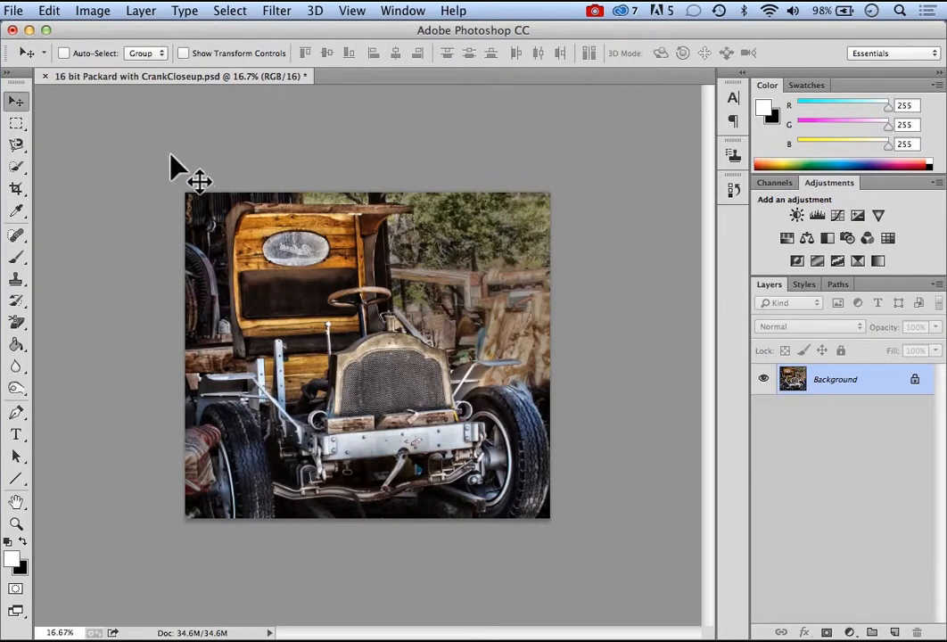
- Extend the canvas of the Packard image by 2 inches in width and height, relative and centred, with a gray extension color
left_click(93, 11)
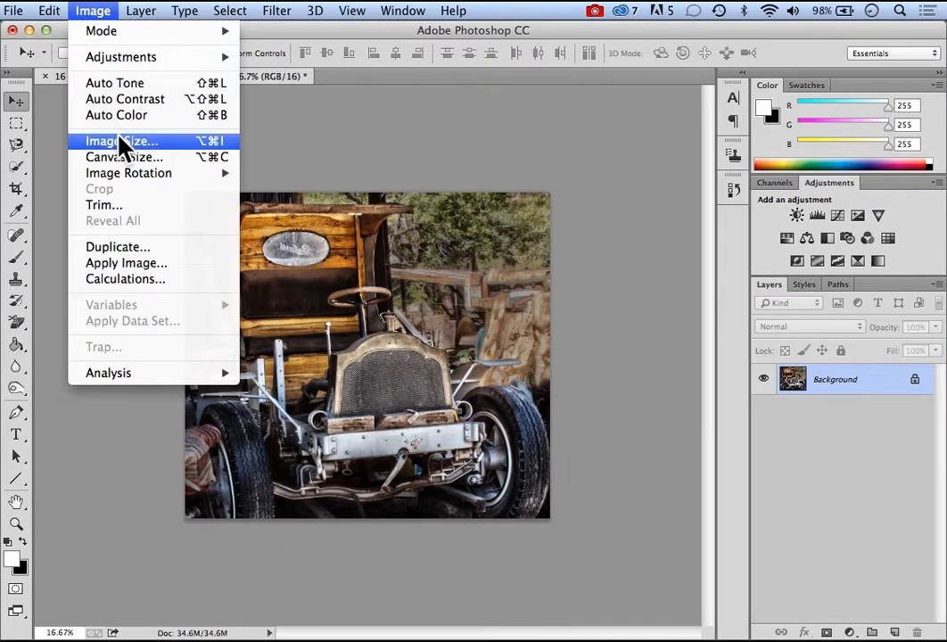
left_click(117, 156)
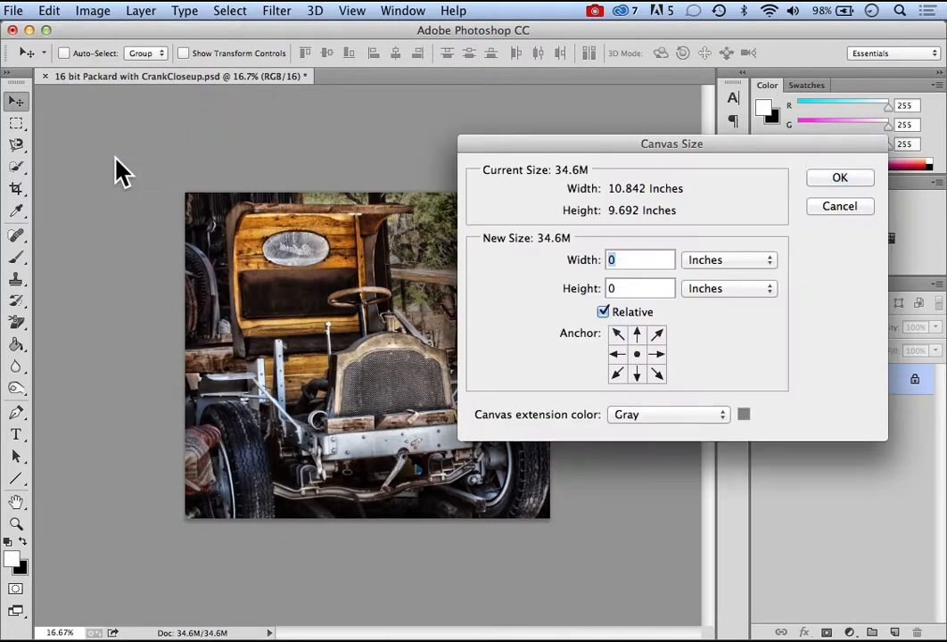
left_click_drag(713, 146, 777, 136)
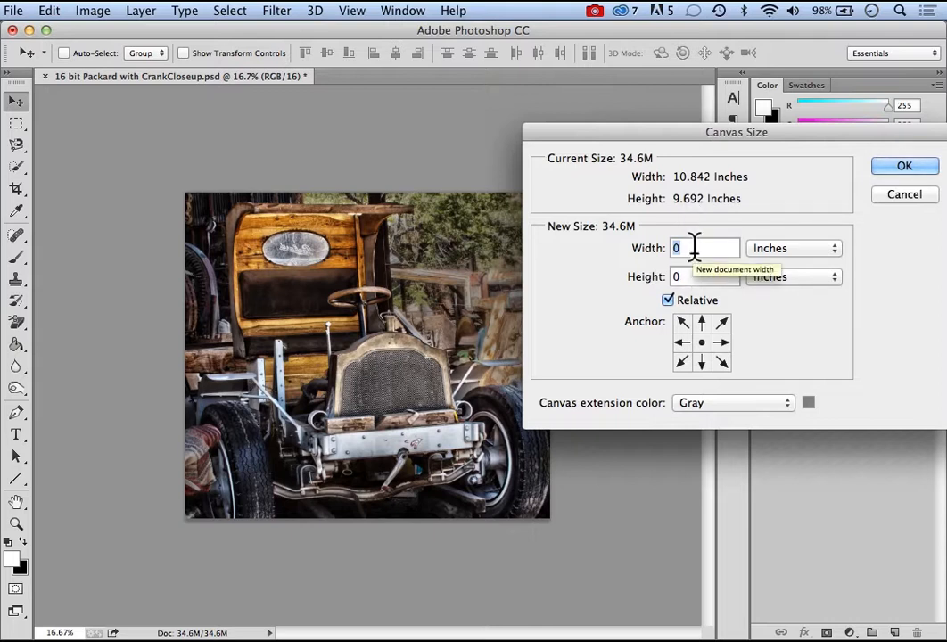
type("2")
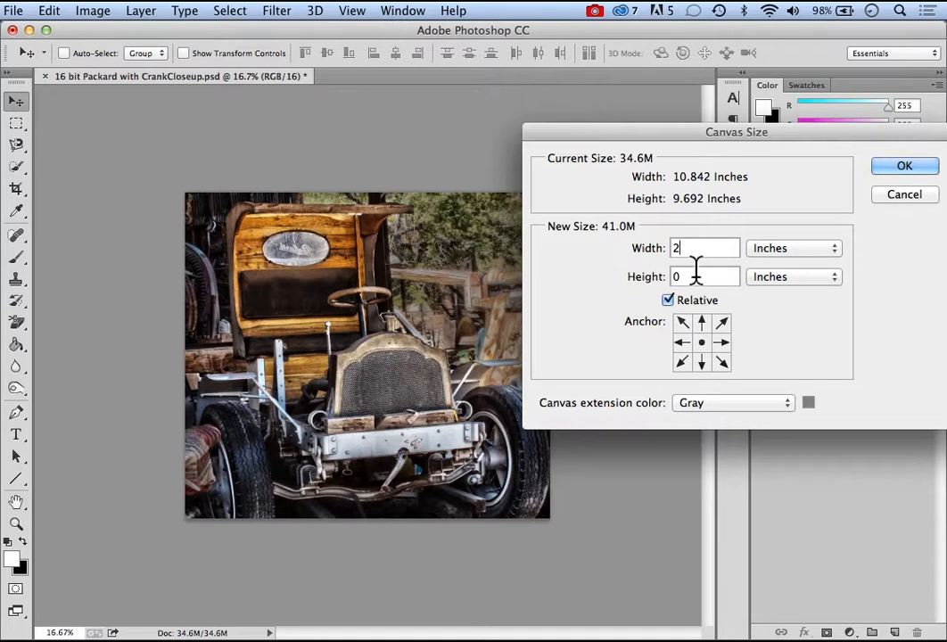
key("BackSpace")
type("2")
left_click(903, 171)
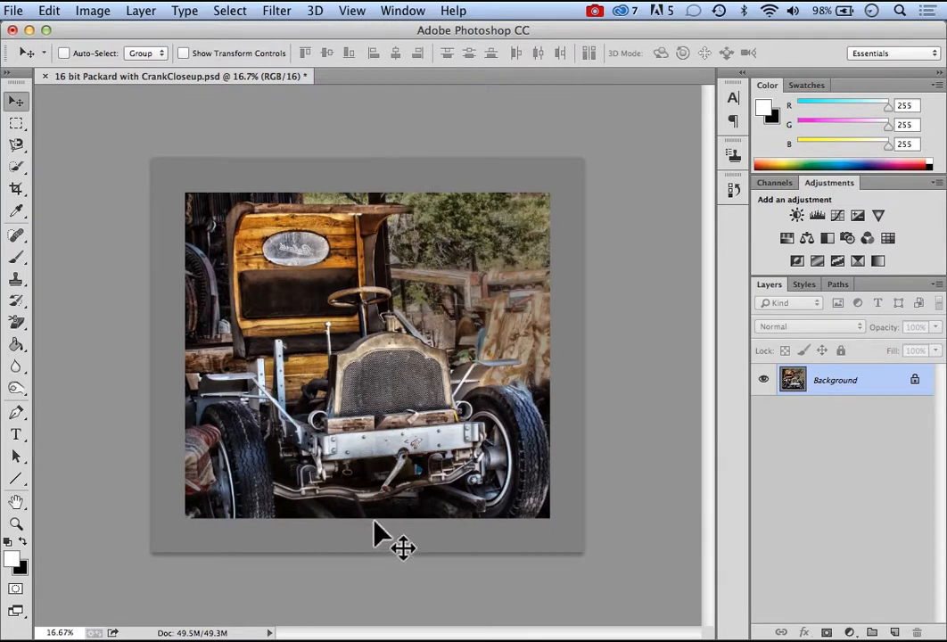
- Extend the Packard image's canvas by 2 inches in width and height, relative, anchored at the upper-left corner, with a white extension color
left_click(91, 12)
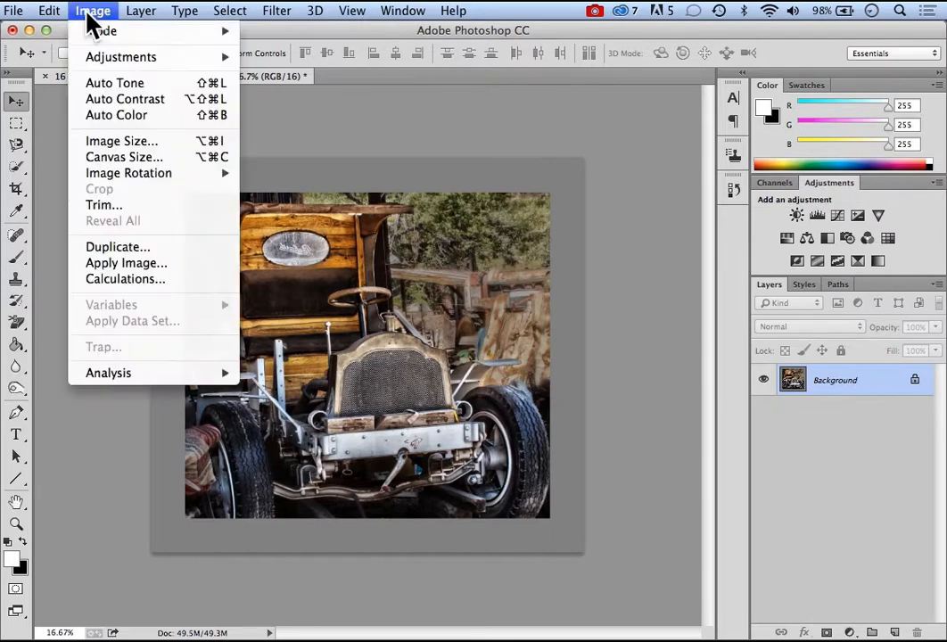
left_click(108, 158)
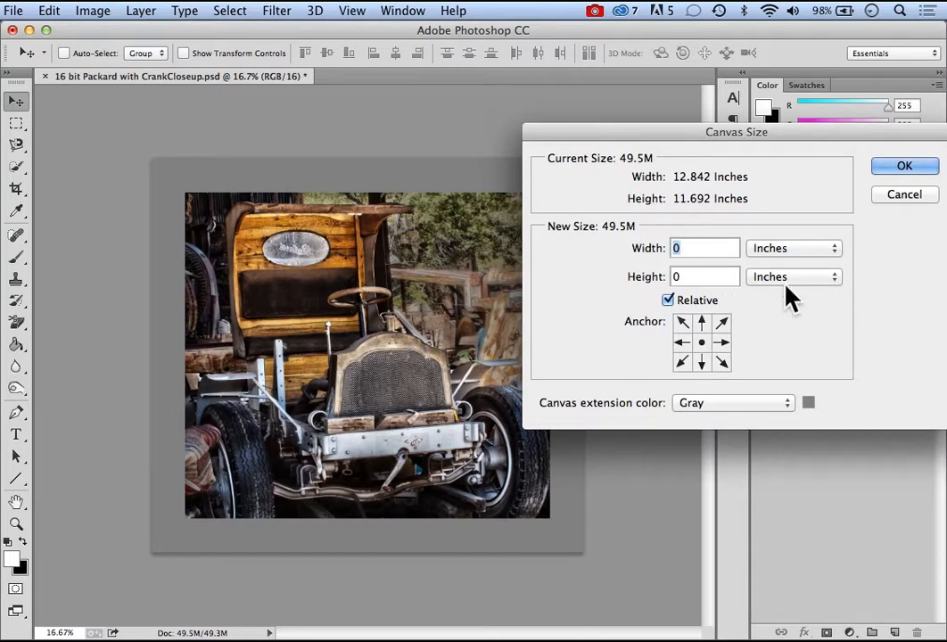
type("2")
left_click_drag(690, 275, 676, 280)
type("2")
left_click(682, 321)
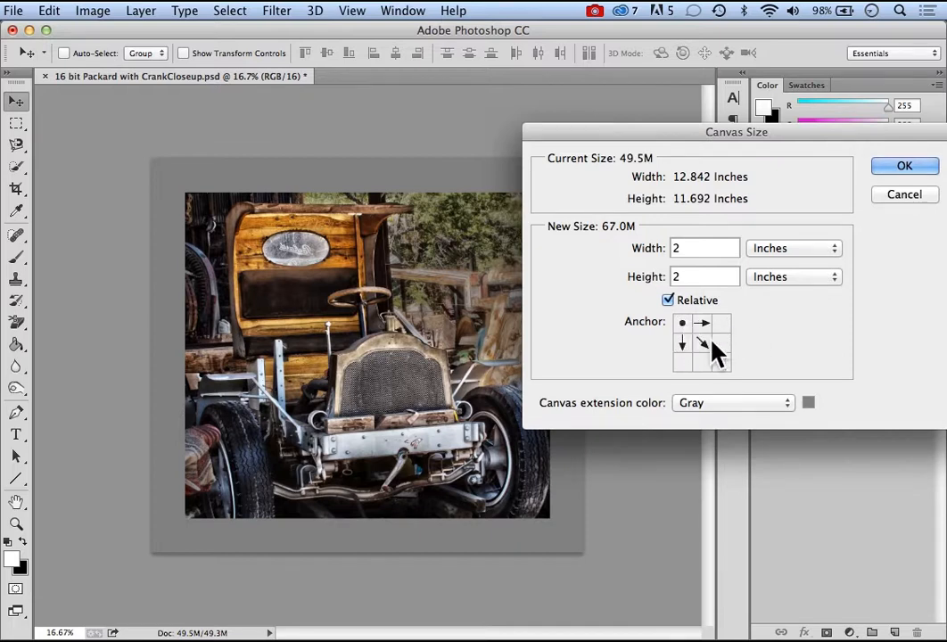
left_click(703, 343)
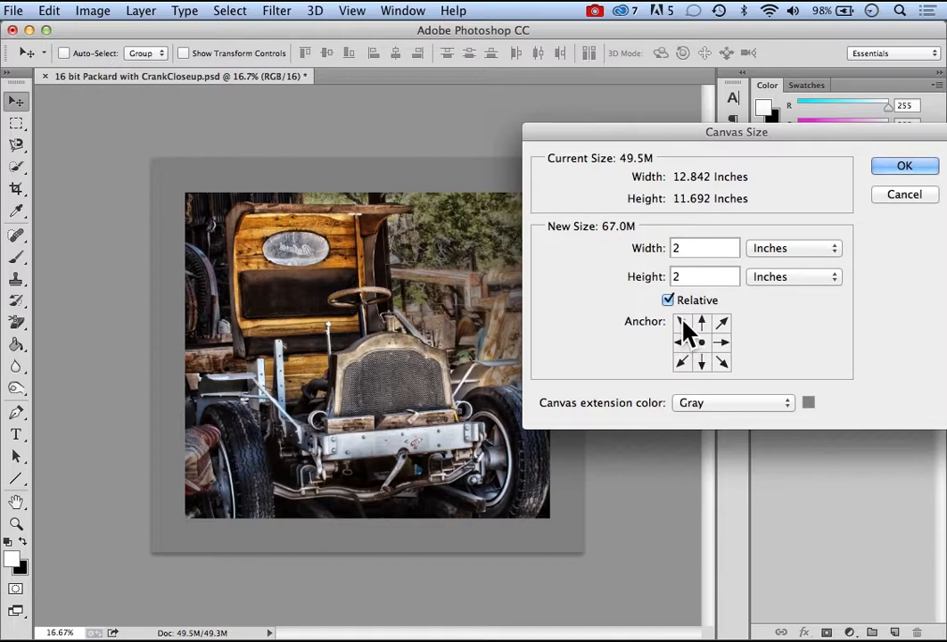
left_click(683, 323)
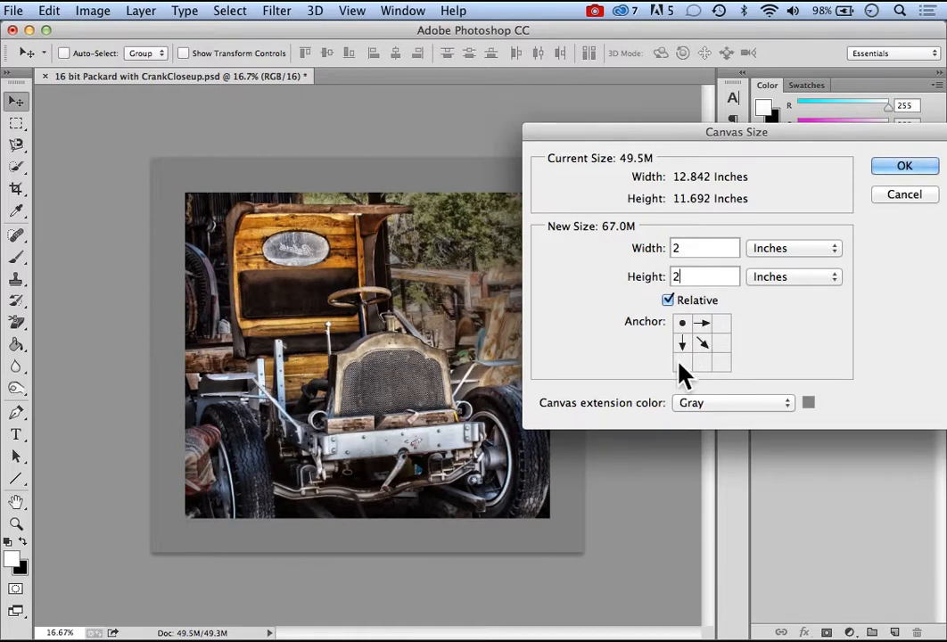
left_click(784, 408)
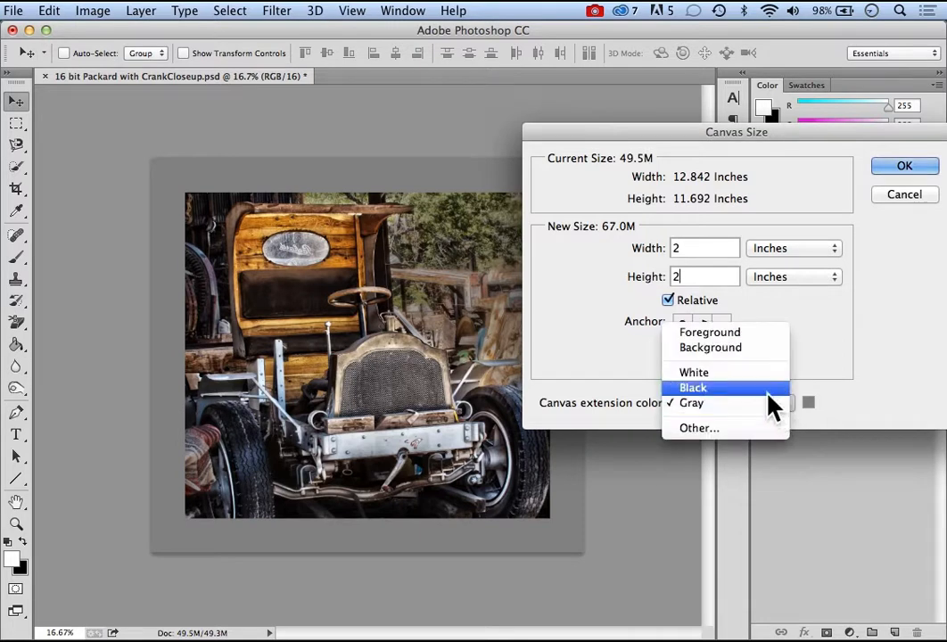
left_click(765, 387)
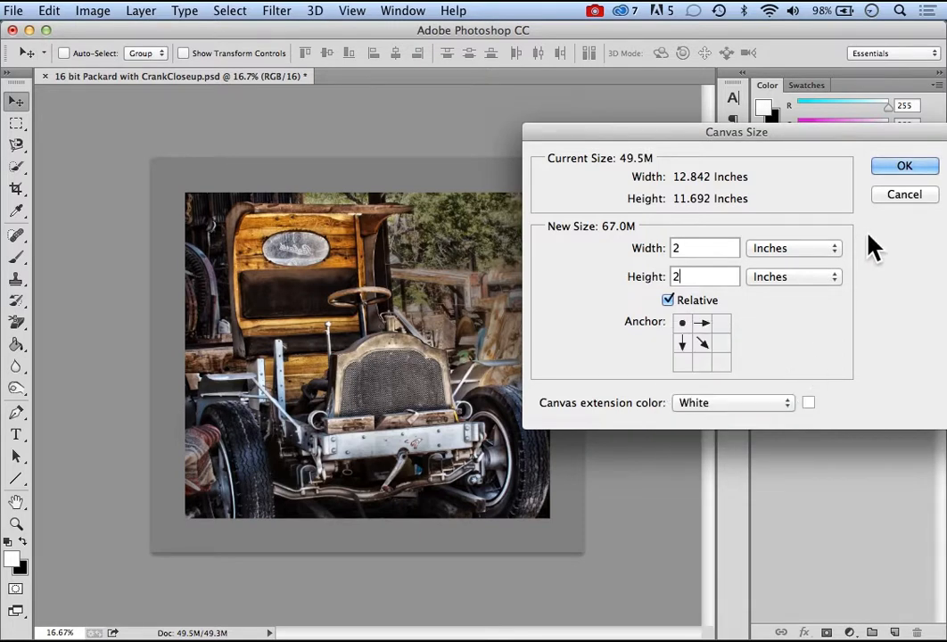
left_click(903, 167)
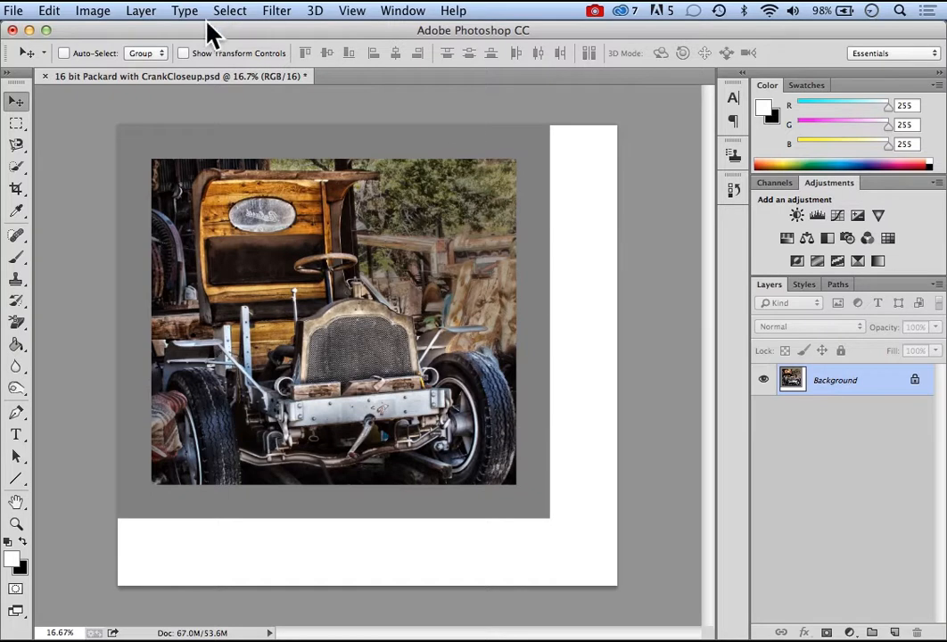
- Extend the Packard canvas by another 2 inches in width and height, relative, anchored at the lower-right corner, with a black extension color
left_click(92, 13)
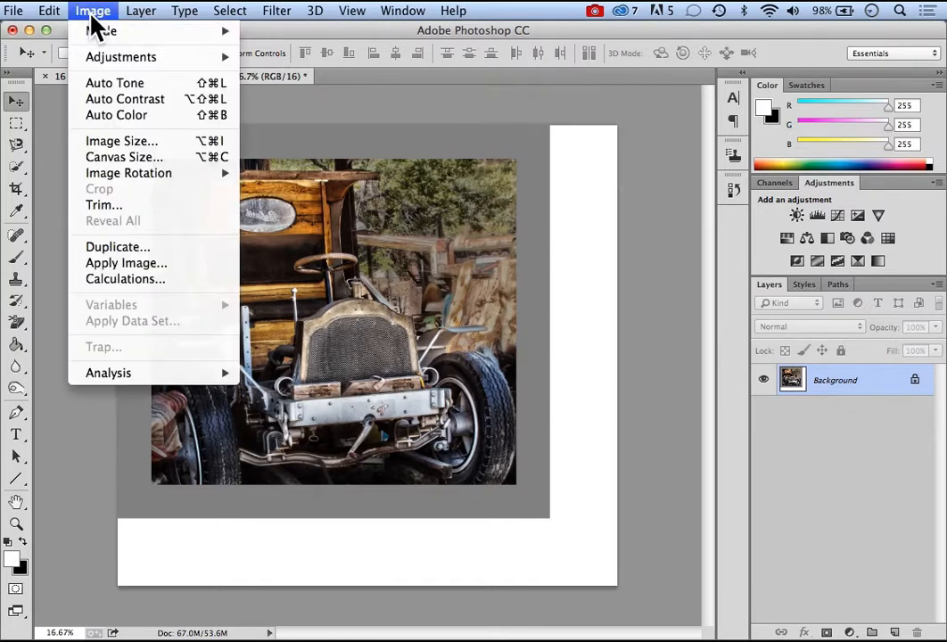
left_click(110, 161)
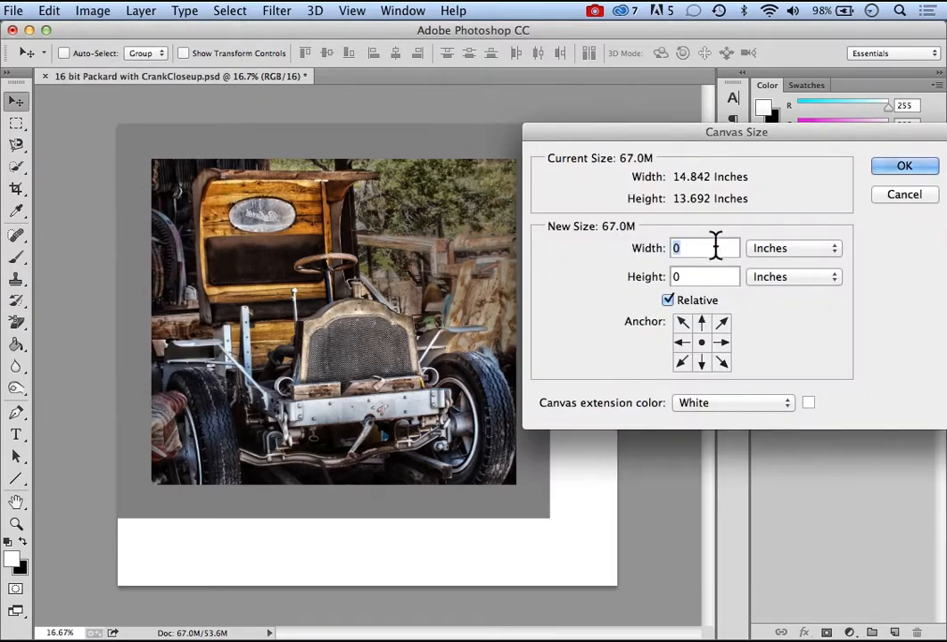
type("2")
left_click_drag(691, 276, 674, 286)
type("2")
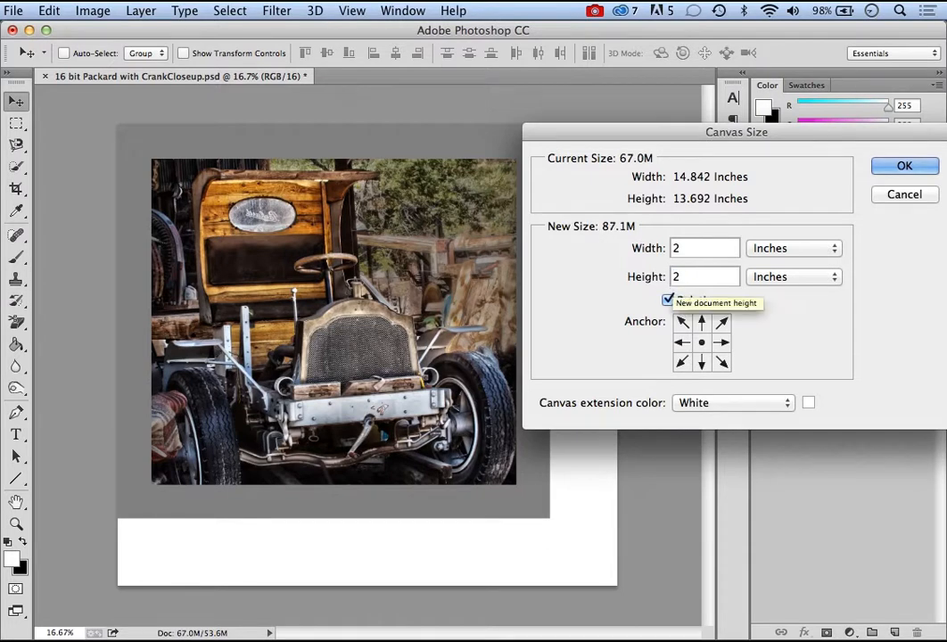
left_click(722, 361)
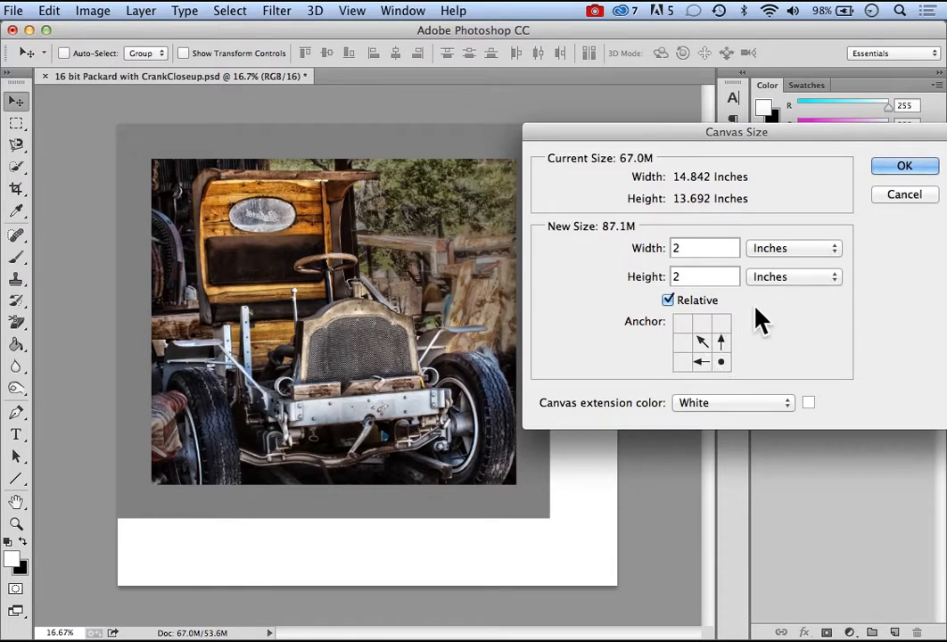
left_click(790, 406)
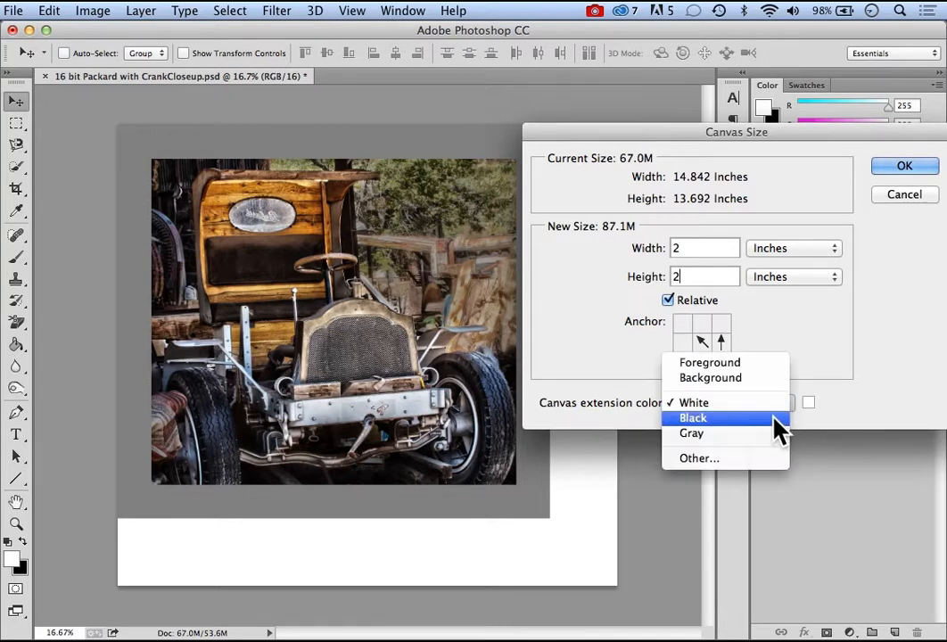
left_click(759, 419)
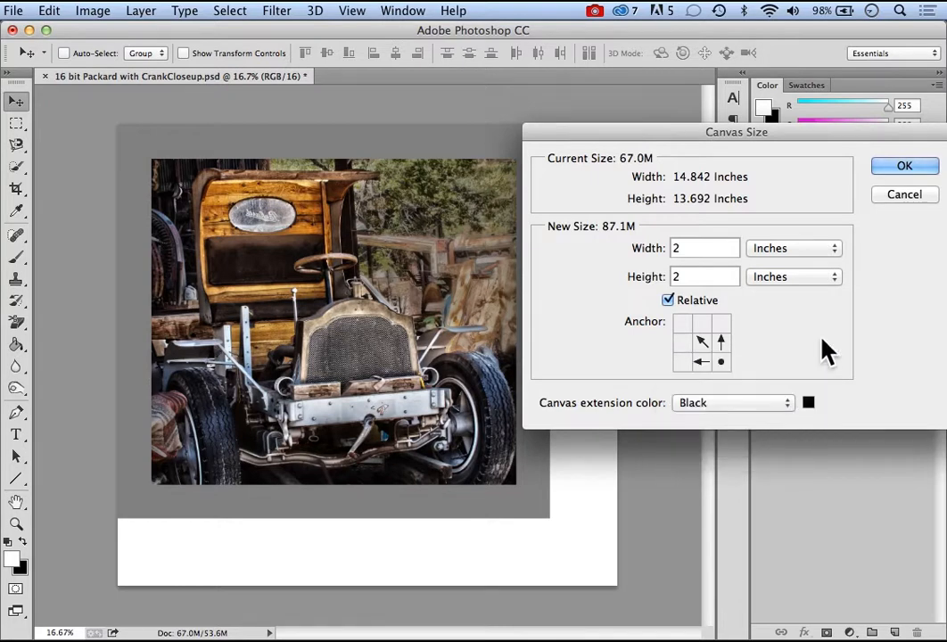
left_click(900, 167)
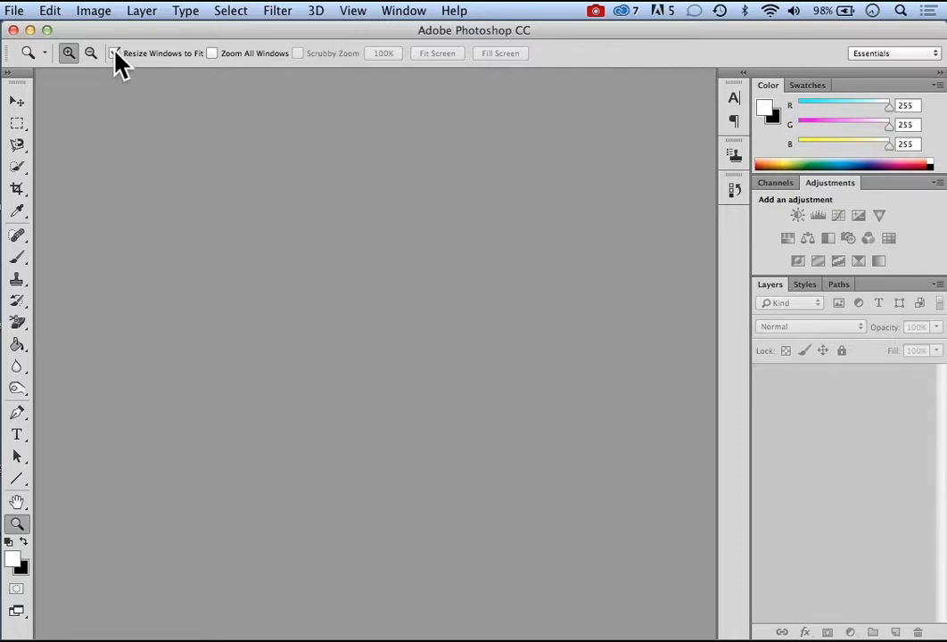
- Open all the selected Collage folder images from Bridge in Photoshop and bring 1 18 Three Amigos.jpg to the front
left_click(14, 10)
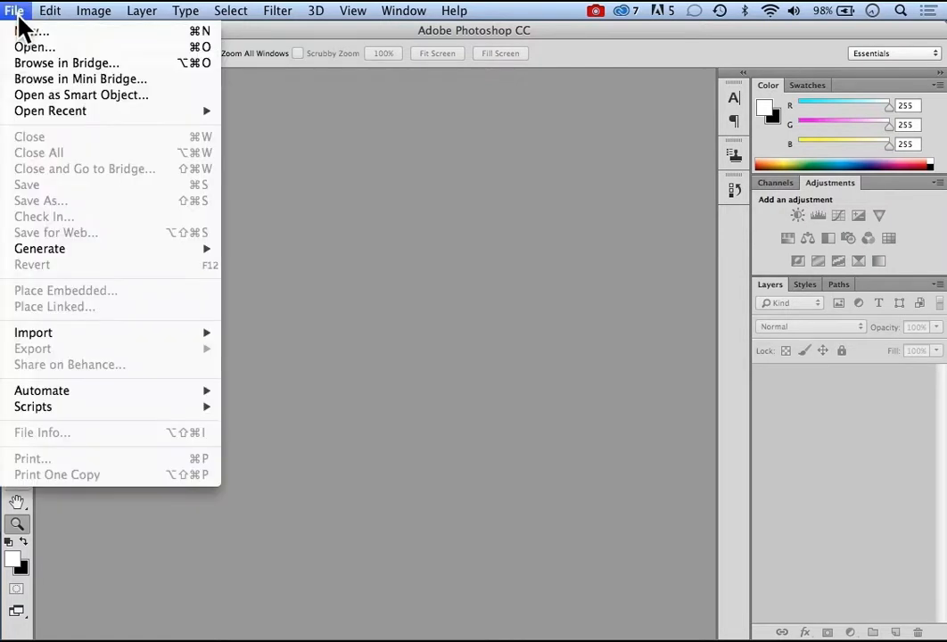
left_click(62, 62)
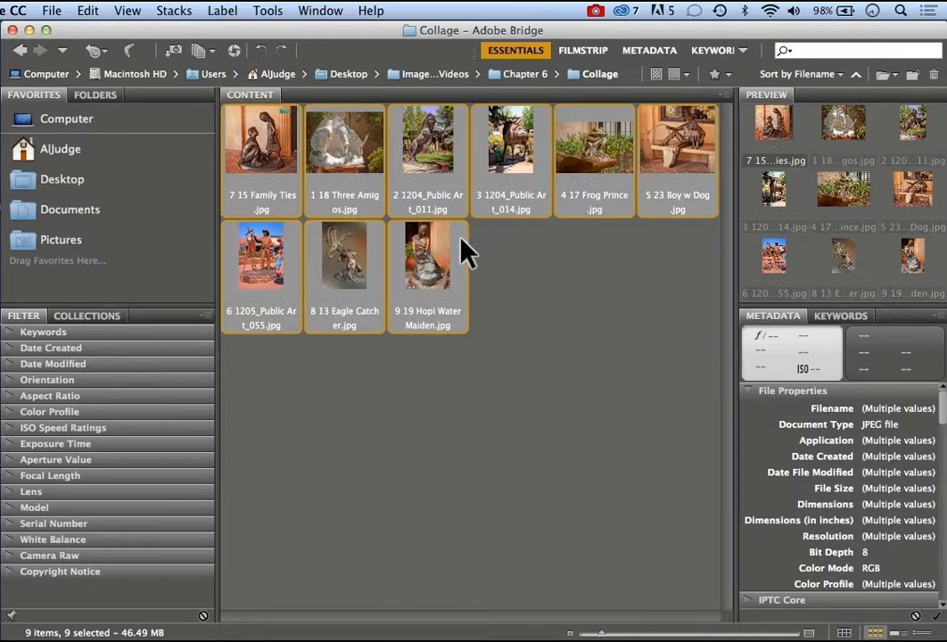
double_click(461, 238)
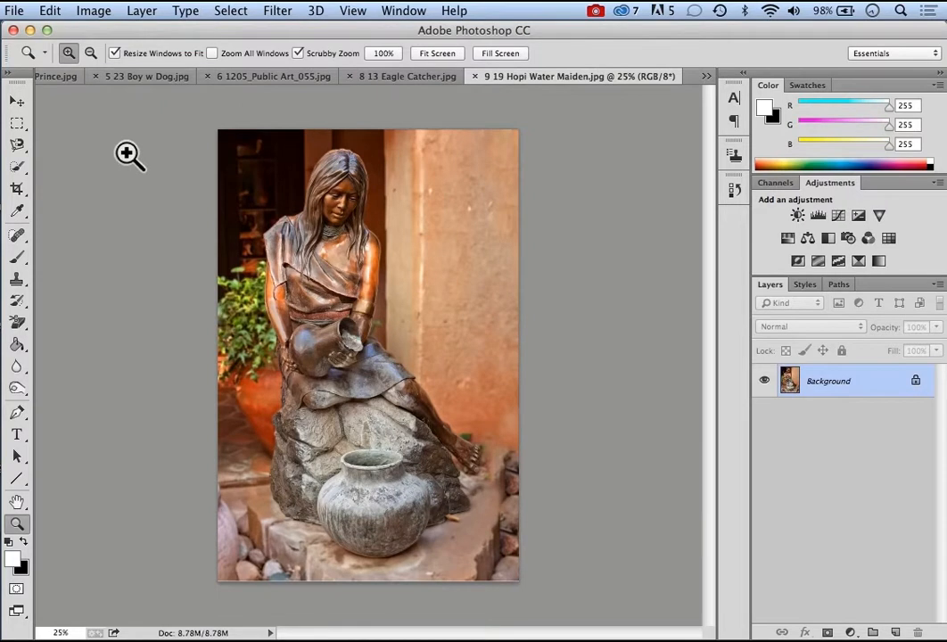
left_click(705, 76)
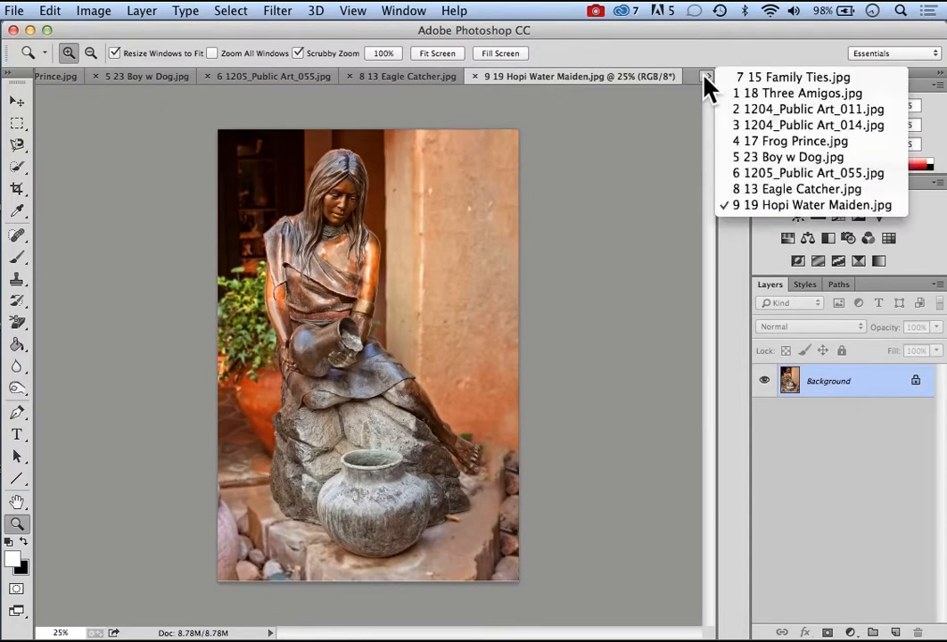
left_click(814, 94)
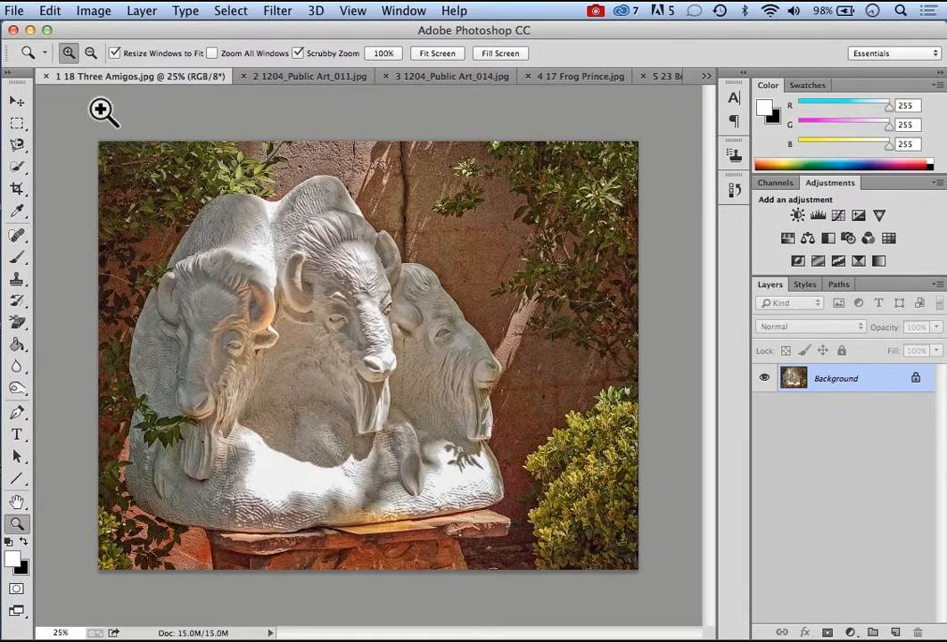
- Enlarge the Three Amigos canvas to 50 by 40 inches, anchored at the upper-left corner with a white extension color, and fit it on screen
left_click(95, 15)
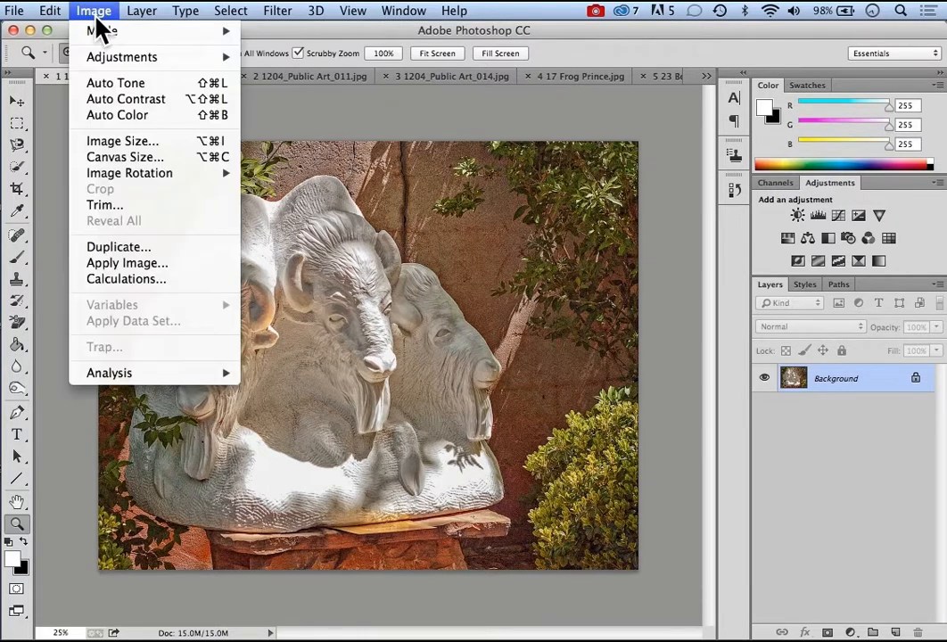
left_click(129, 159)
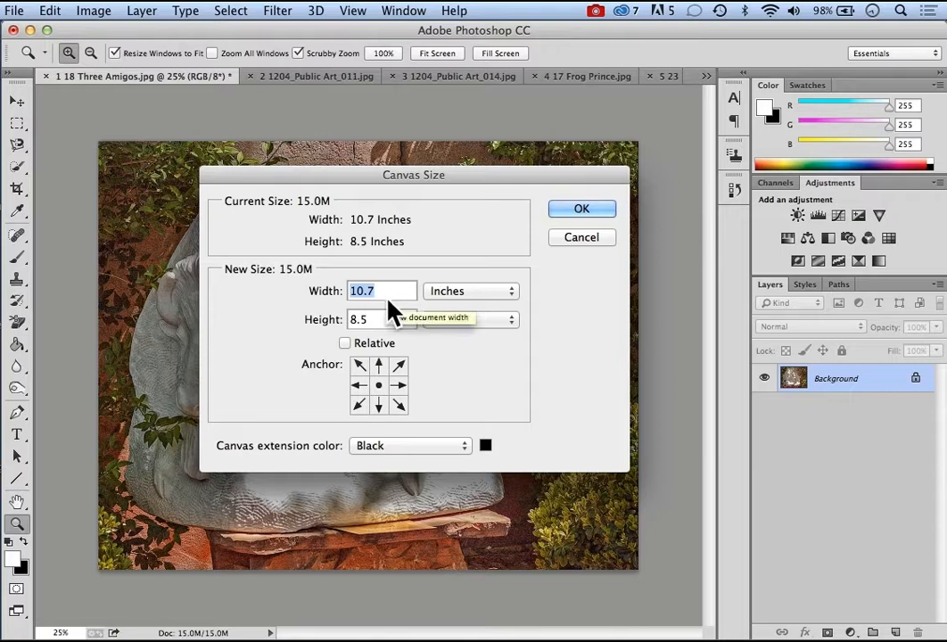
type("50")
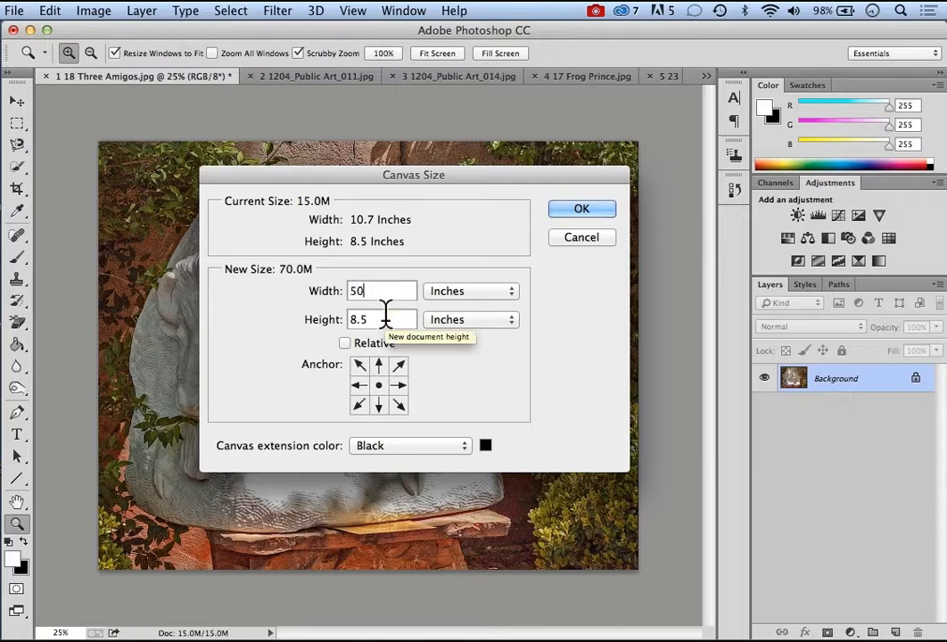
left_click_drag(384, 314, 350, 317)
type("40")
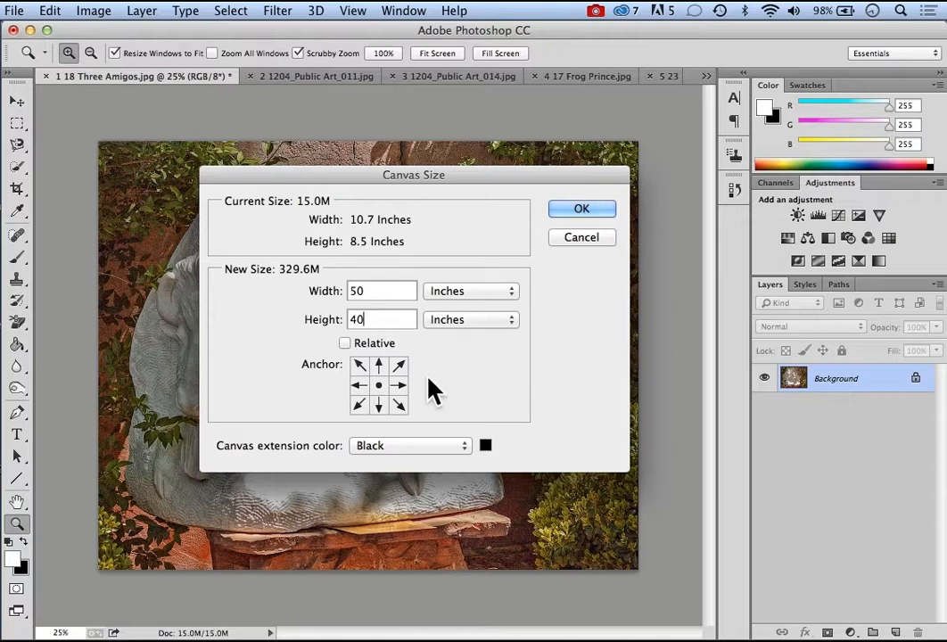
left_click(359, 365)
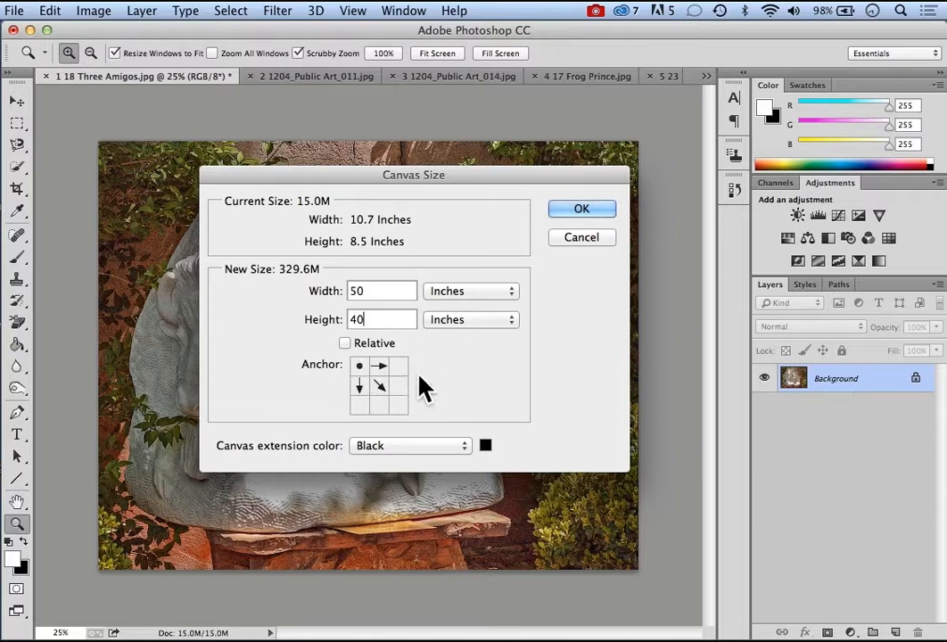
left_click(462, 446)
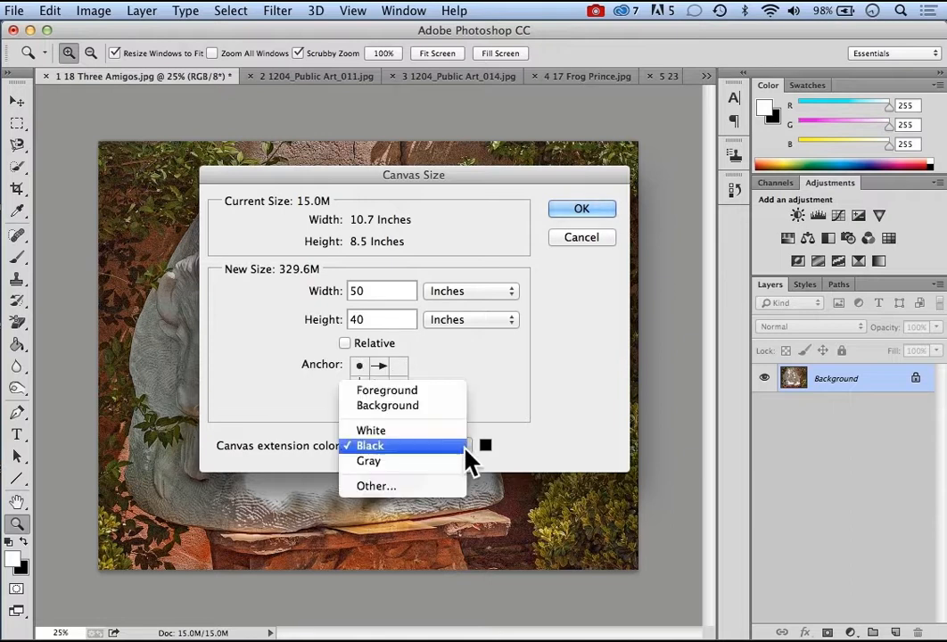
left_click(403, 432)
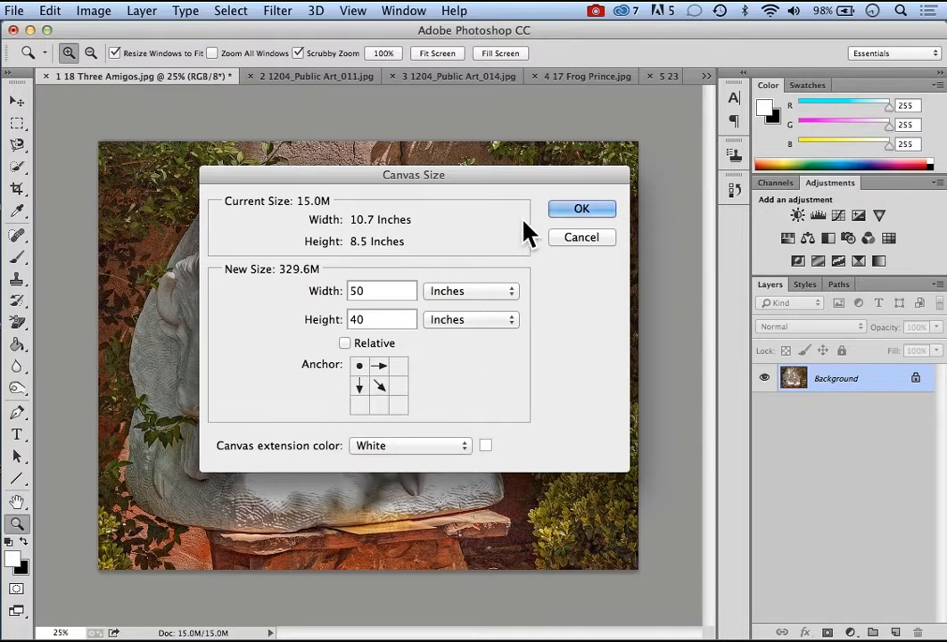
left_click(571, 217)
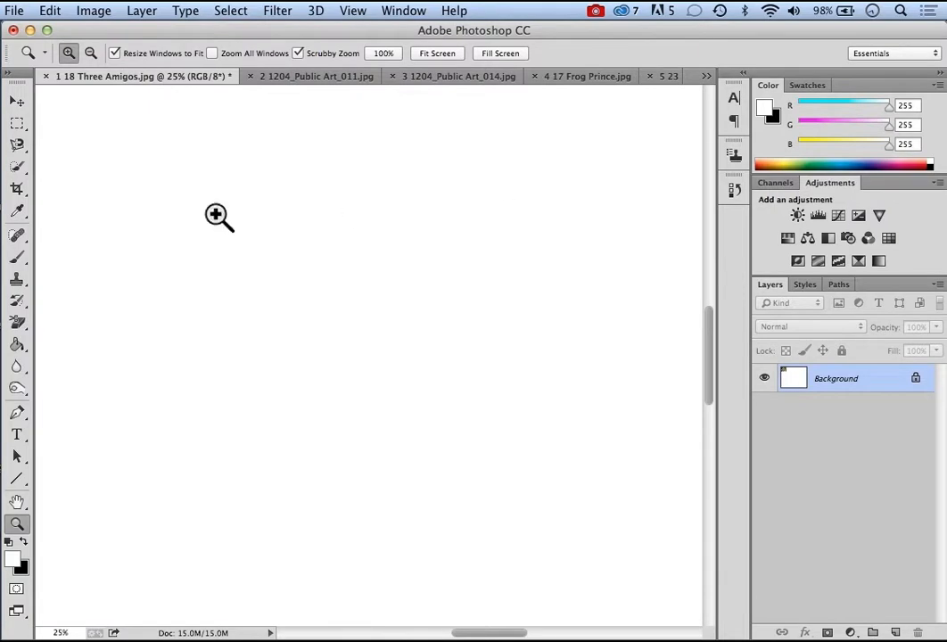
left_click(16, 526)
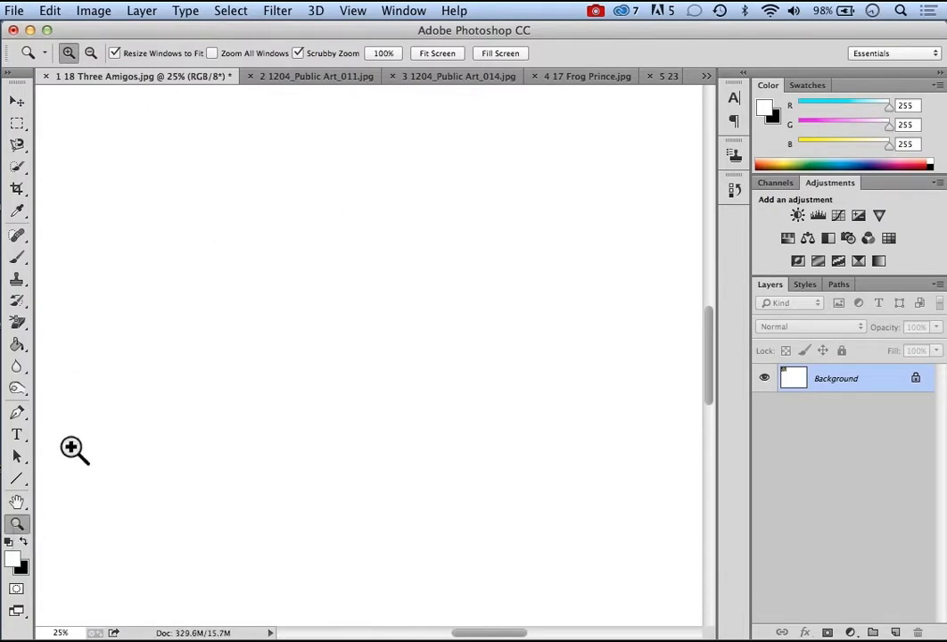
left_click(431, 55)
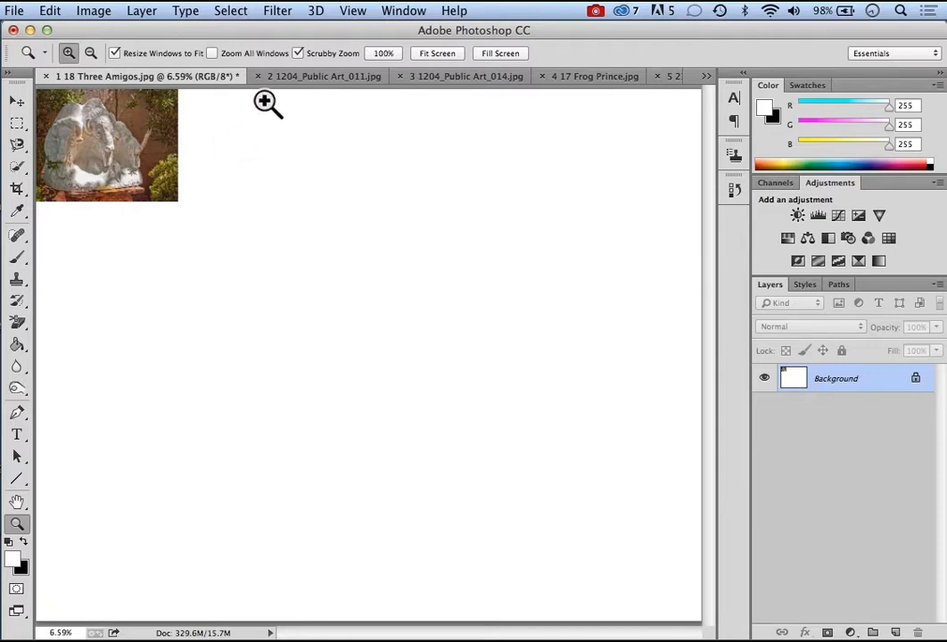
- Copy the horse image from 2 1204_Public Art_011.jpg onto the Three Amigos canvas beside the first picture, accepting the color profile conversion
left_click(307, 81)
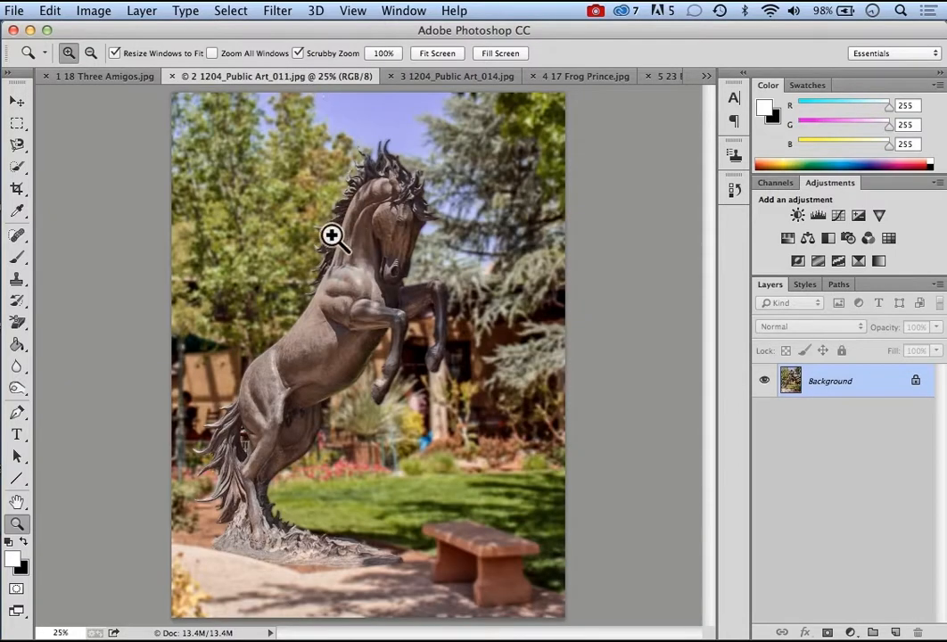
left_click(7, 102)
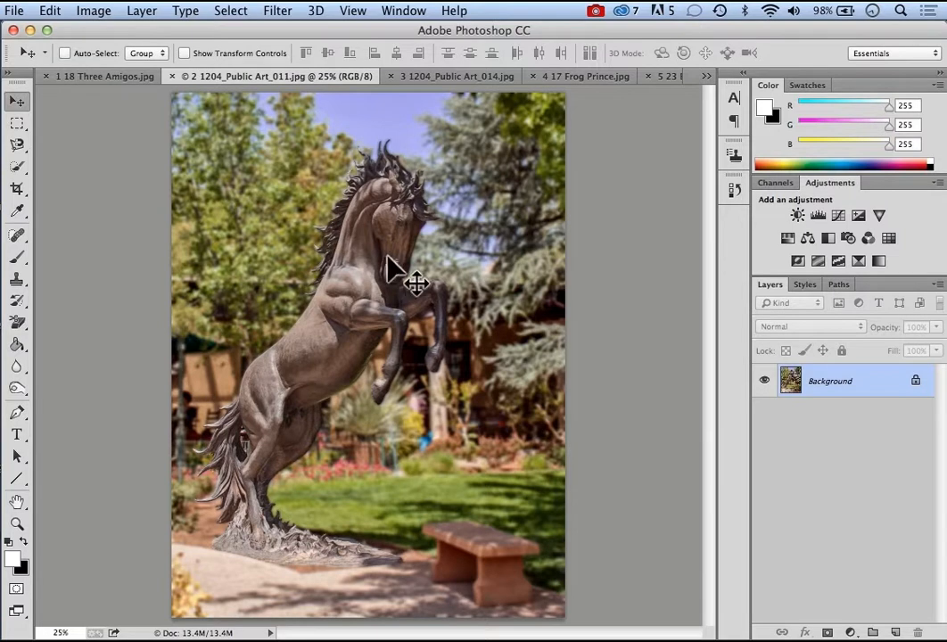
left_click(113, 78)
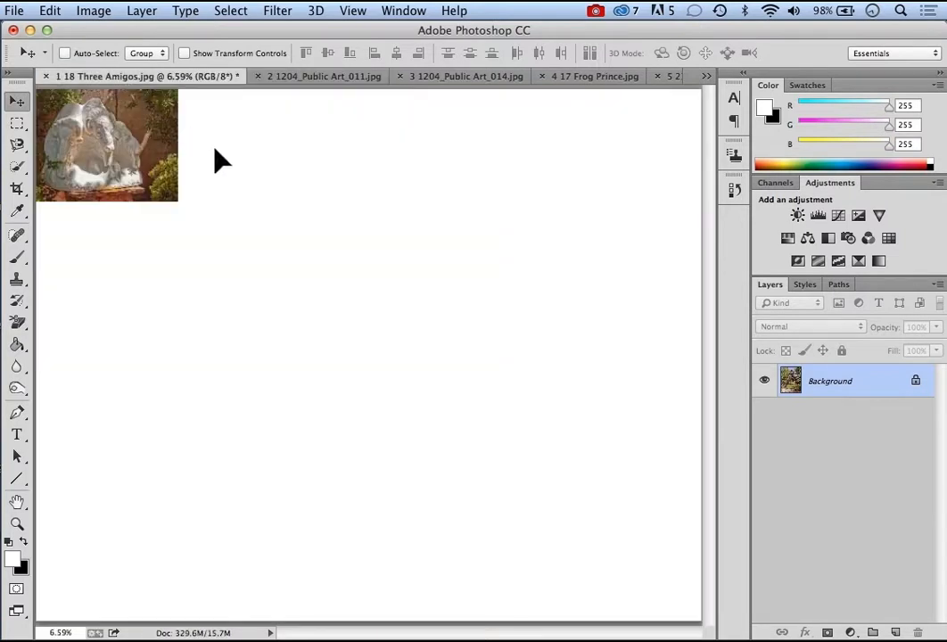
key("super+v")
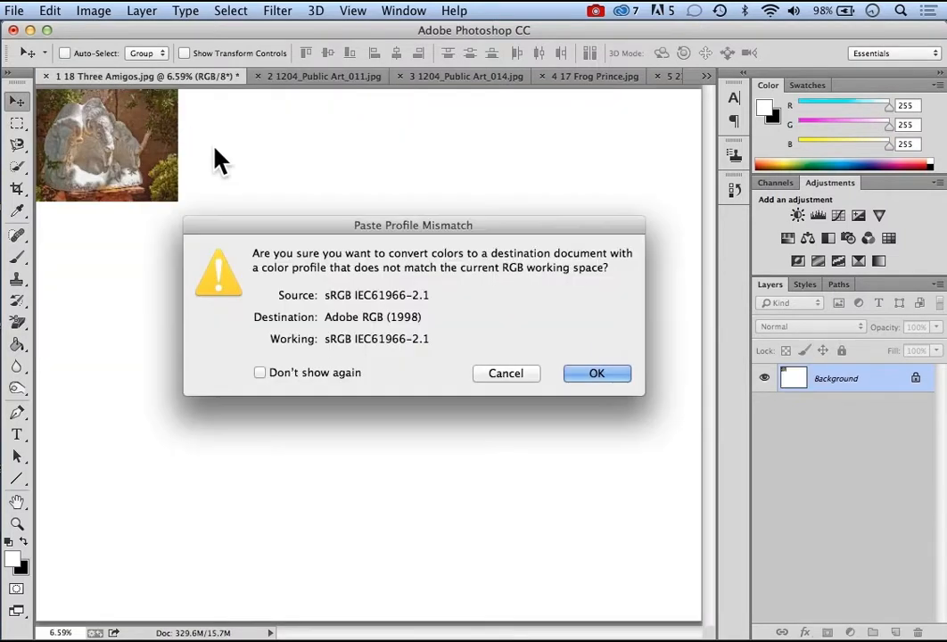
left_click(573, 373)
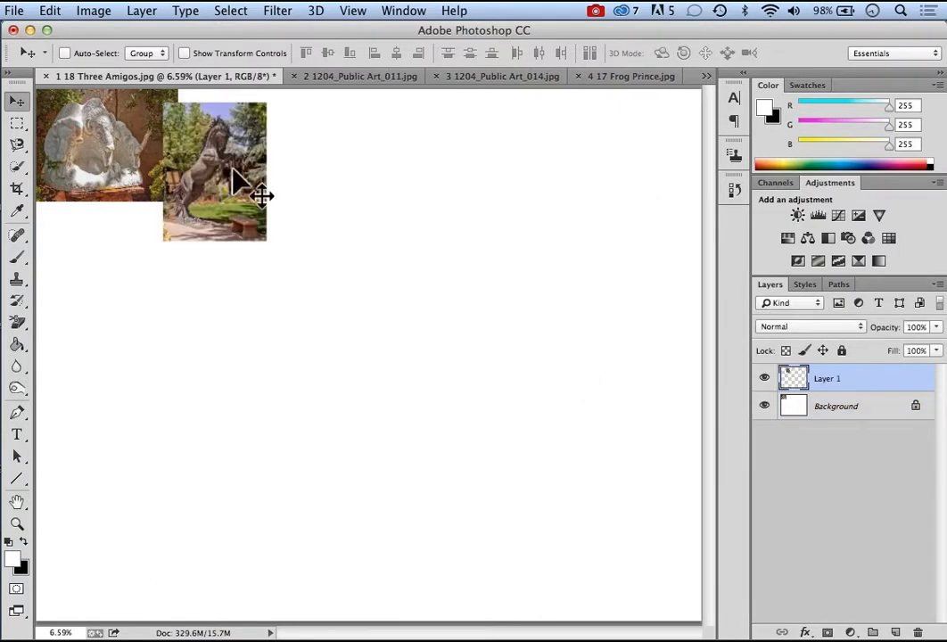
- Align the horse picture with the canvas's upper edge, clear of the first picture, and copy the elk from 3 1204_Public Art_014.jpg beside it
left_click_drag(235, 174, 261, 164)
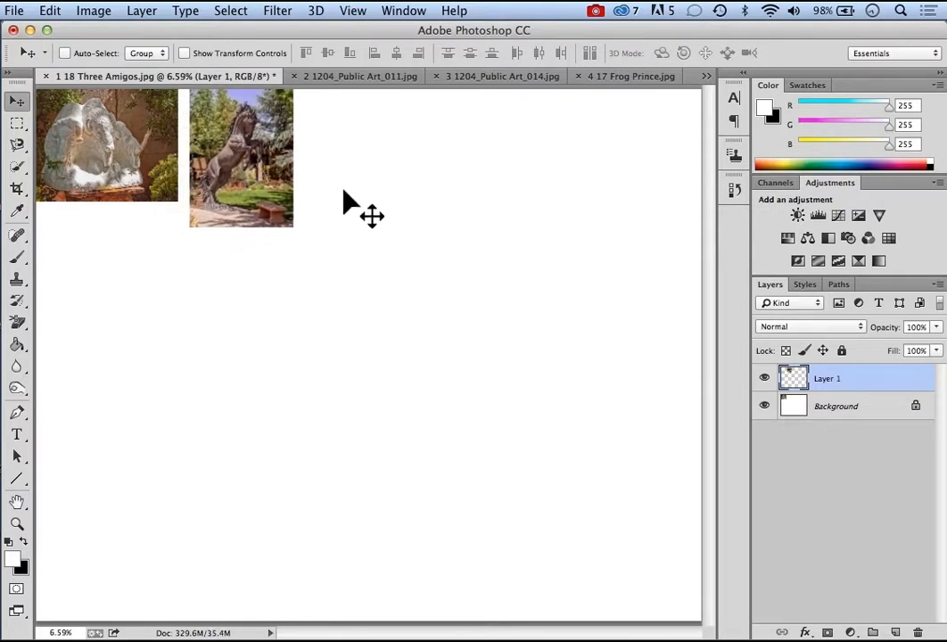
left_click(461, 78)
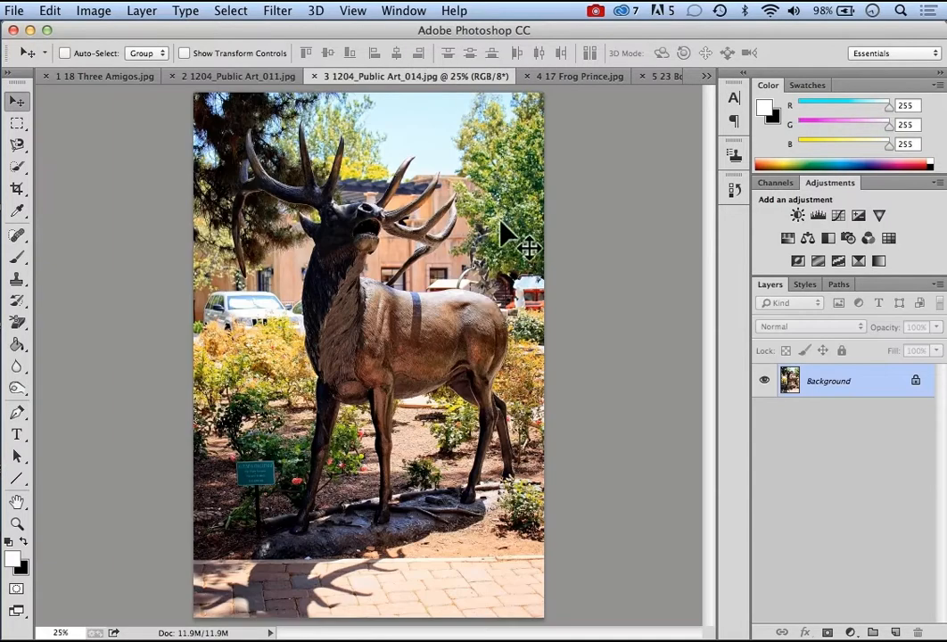
left_click_drag(437, 314, 353, 151)
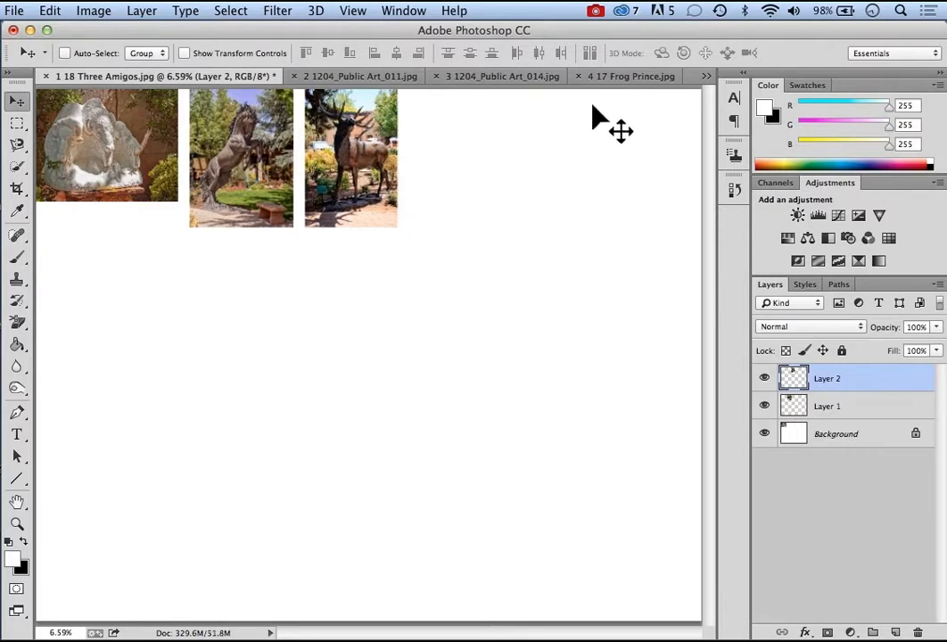
- Copy the frog image from 4 17 Frog Prince.jpg onto the Three Amigos canvas, below the first picture at the canvas's left edge
left_click(606, 81)
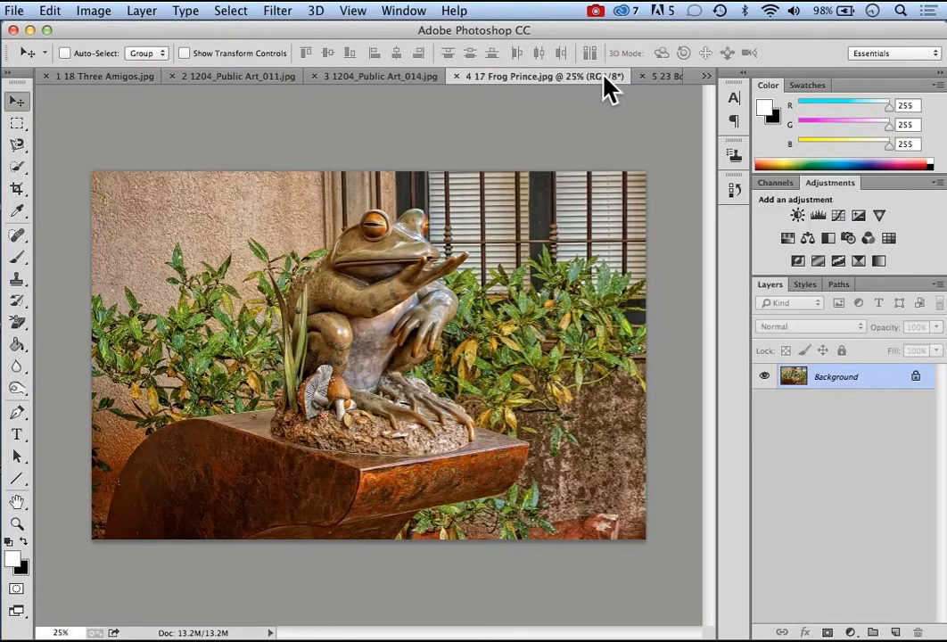
left_click_drag(381, 291, 98, 285)
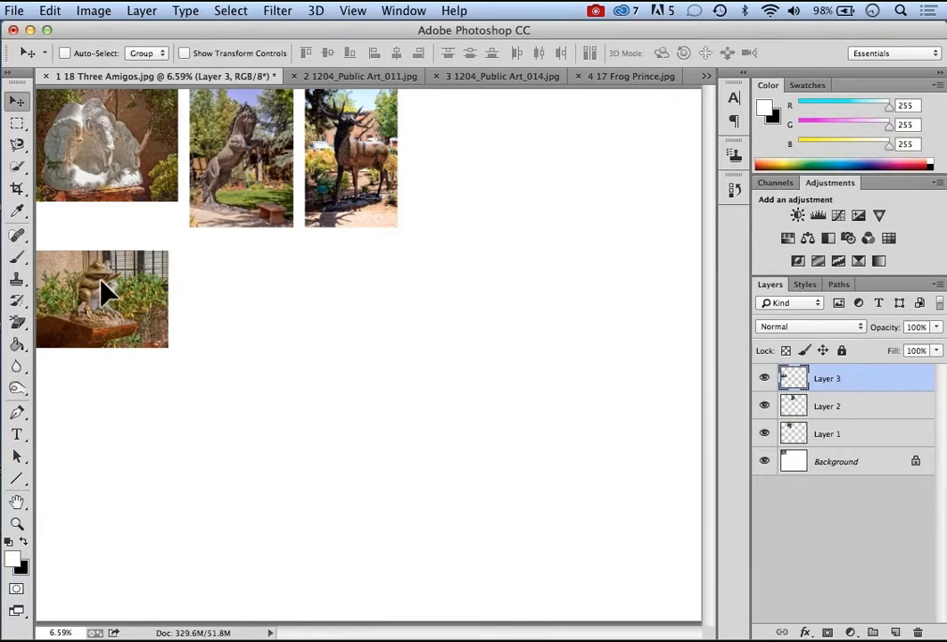
- Show the list of all open documents to reach the remaining collage images
left_click(708, 78)
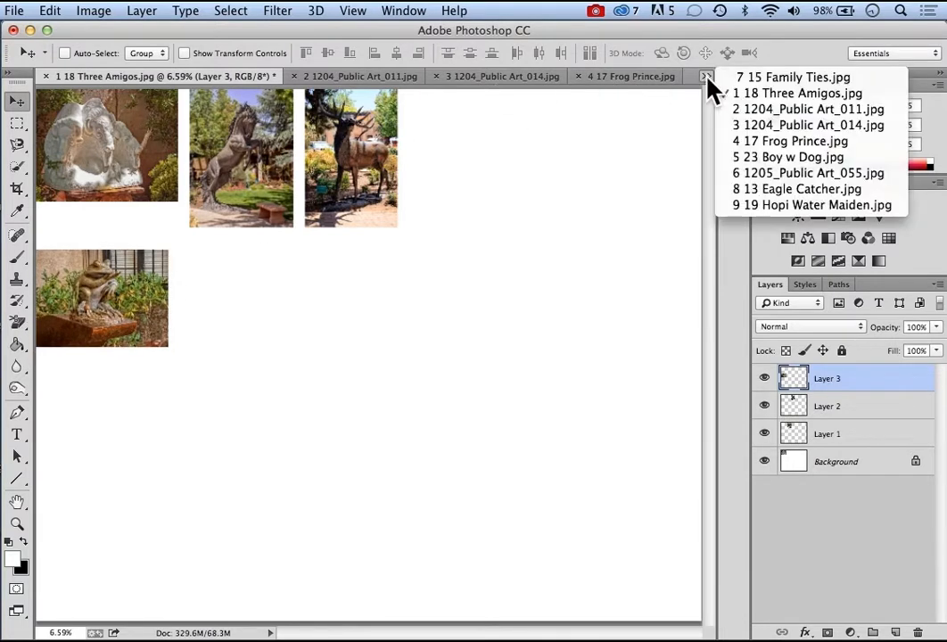
- Copy the 5 23 Boy w Dog.jpg photo into the Three Amigos document, placing it in the second row beside the frog photo
left_click(741, 158)
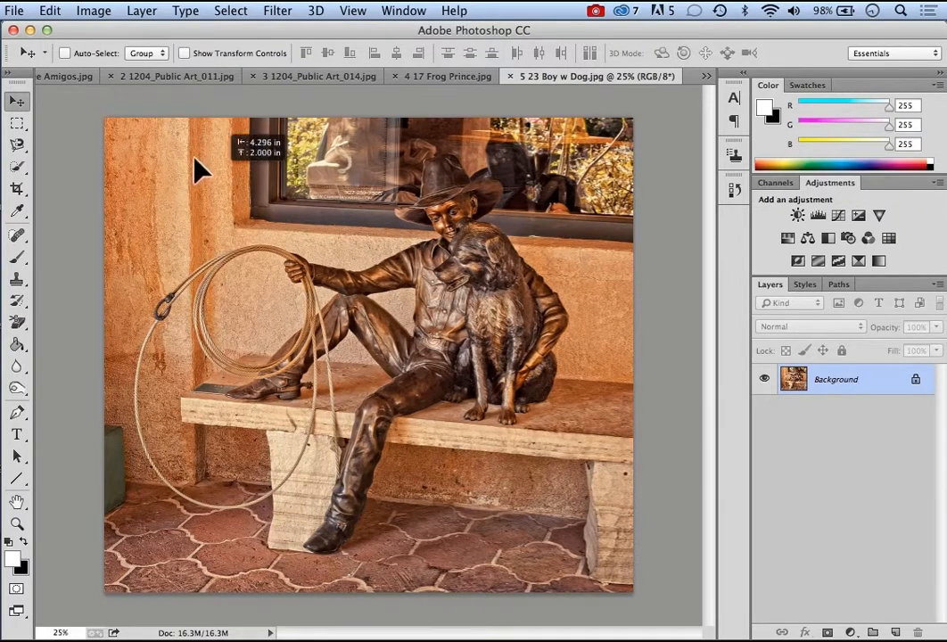
left_click(67, 77)
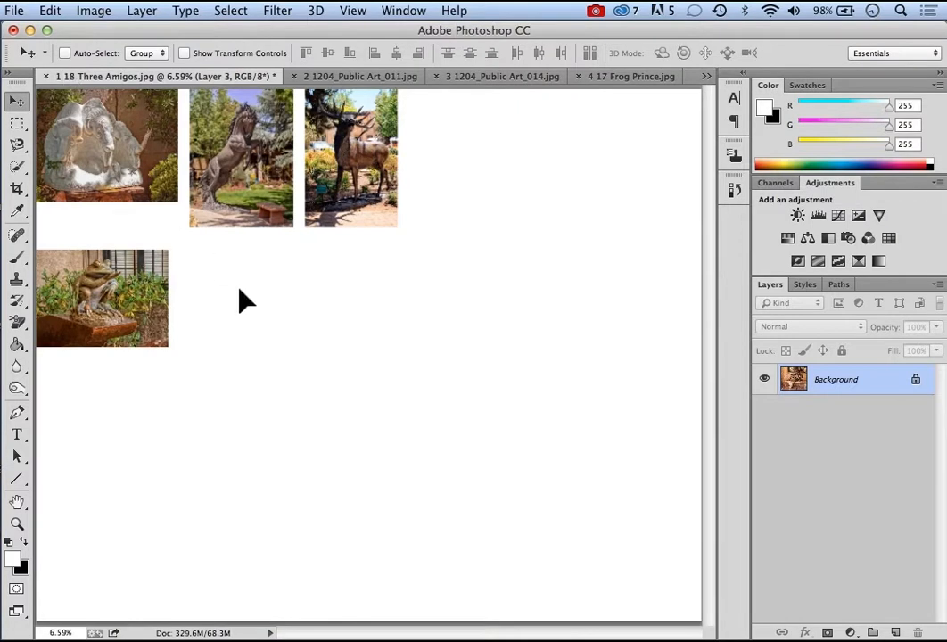
left_click_drag(249, 301, 285, 323)
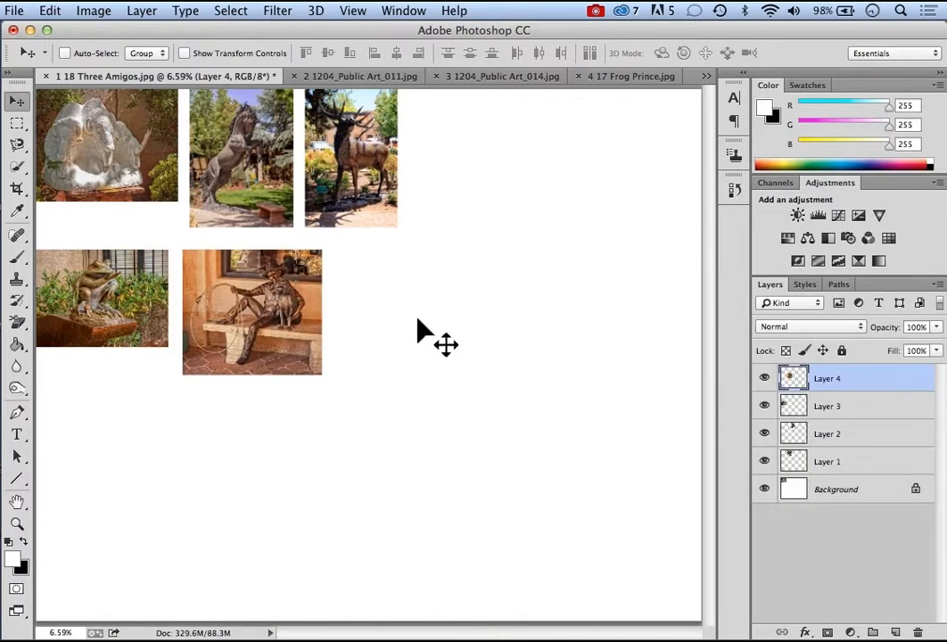
- Reorder the open documents so that 1 18 Three Amigos.jpg sits between 3 1204_Public Art_014.jpg and 4 17 Frog Prince.jpg
left_click(706, 77)
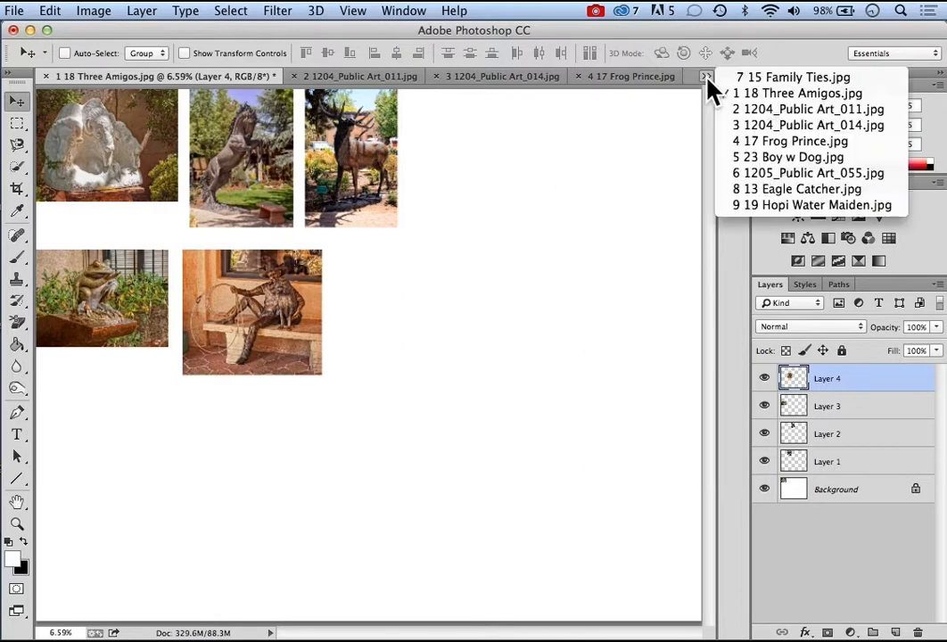
left_click(773, 176)
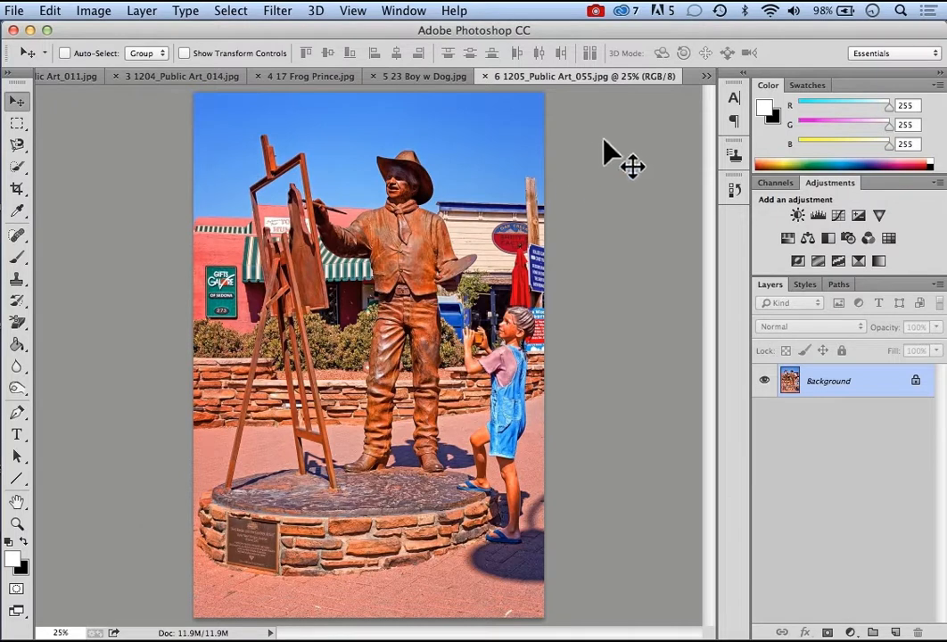
left_click(707, 77)
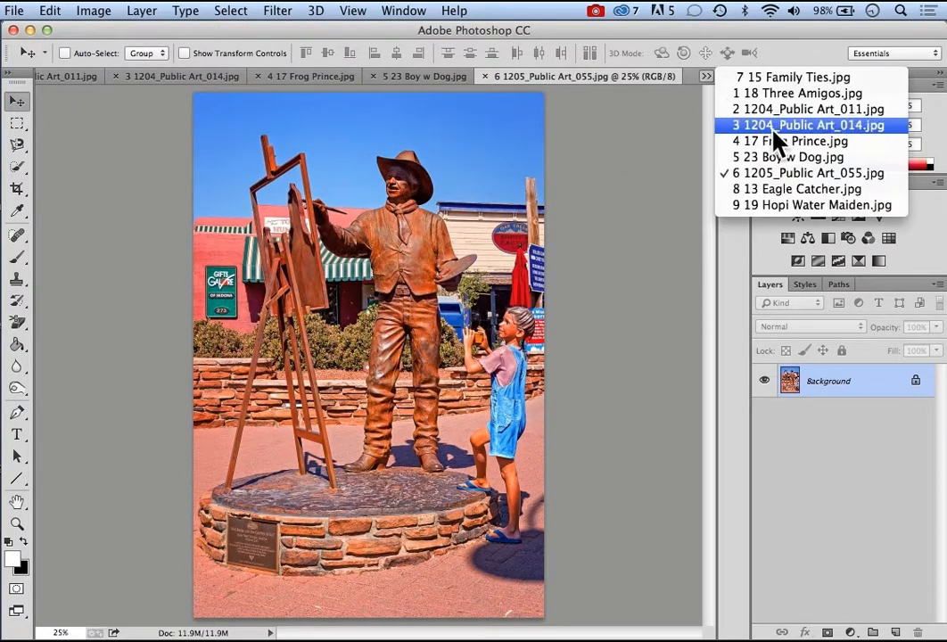
left_click(736, 94)
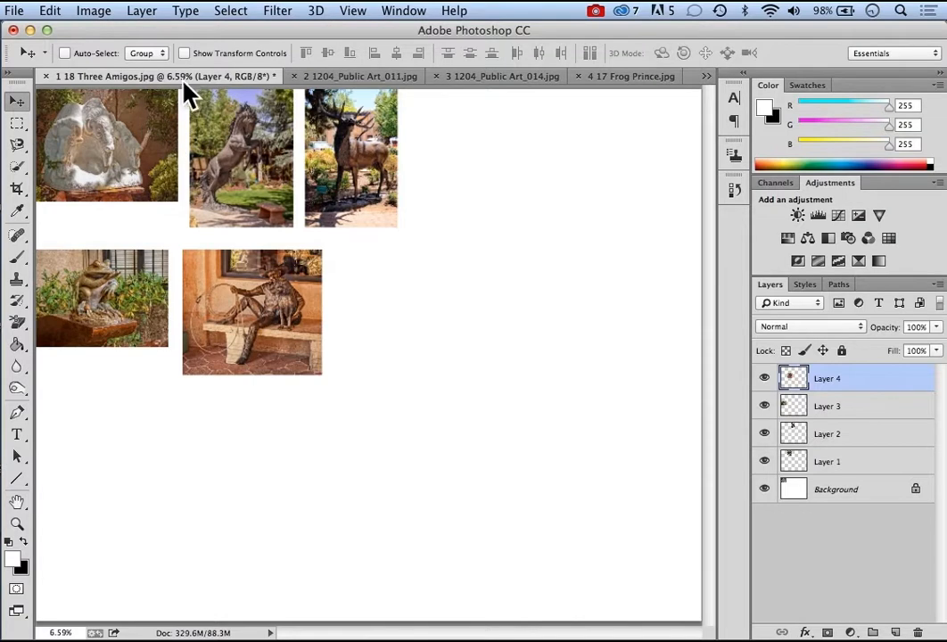
left_click_drag(161, 85, 409, 86)
mouse_move(430, 86)
left_mouse_down()
mouse_move(453, 89)
mouse_move(444, 76)
left_mouse_up()
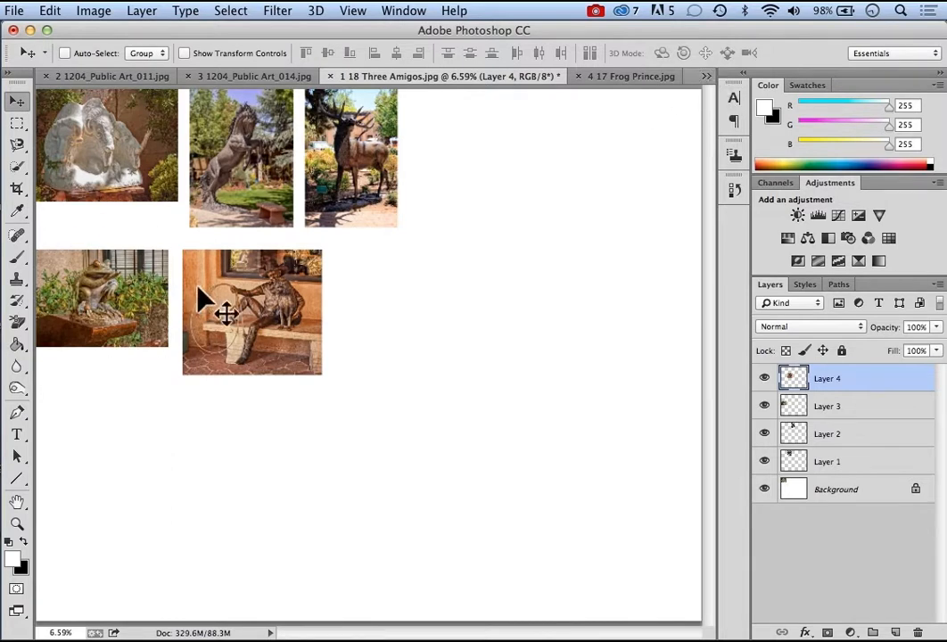
- Copy the 6 1205_Public Art_055.jpg photo into the Three Amigos document at the end of the second row, accepting the color profile conversion
left_click(704, 76)
left_click(787, 176)
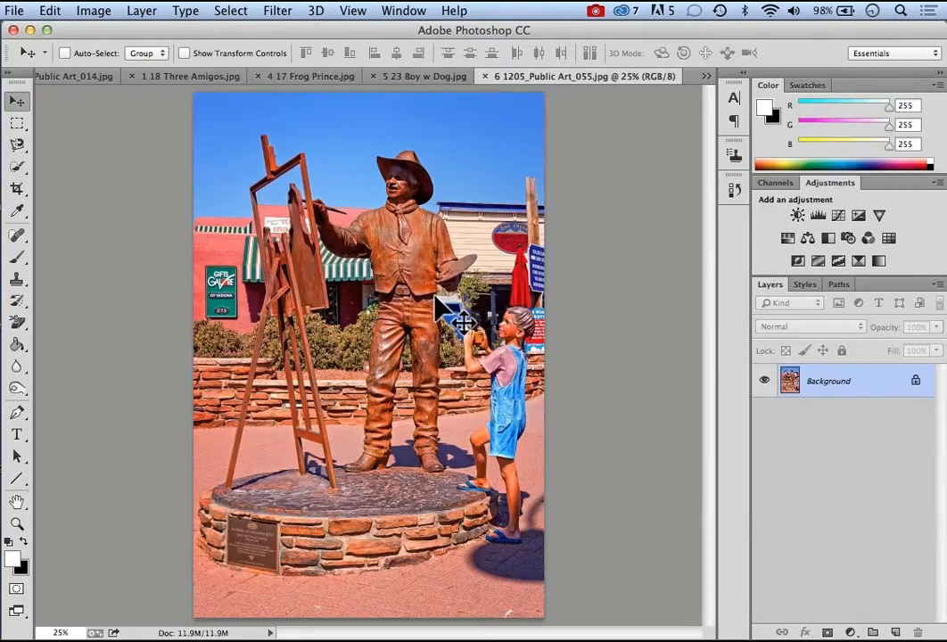
left_click_drag(417, 259, 395, 302)
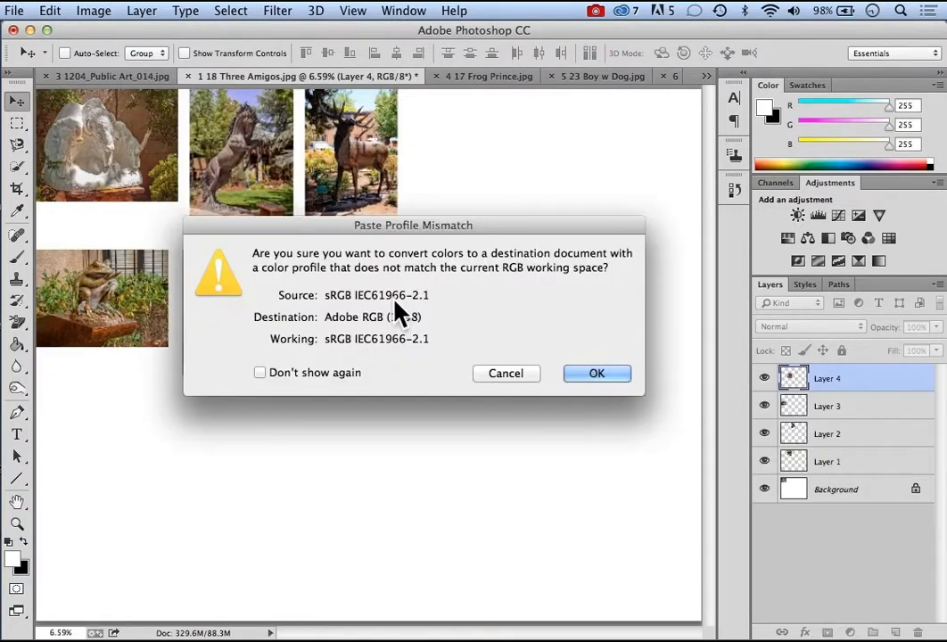
left_click(597, 374)
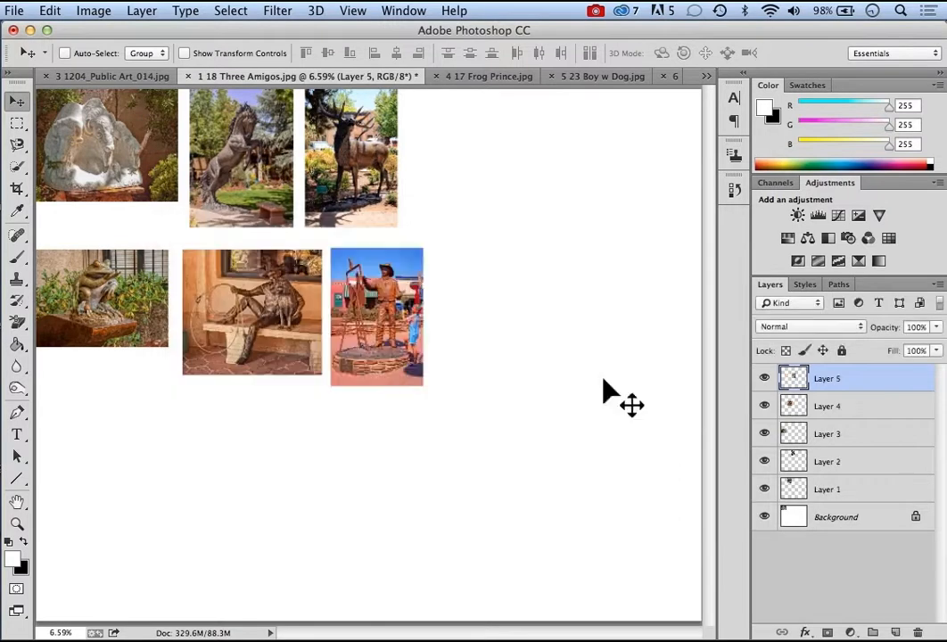
- Copy the 7 15 Family Ties.jpg photo into the Three Amigos document as the first image of the third row
left_click(705, 77)
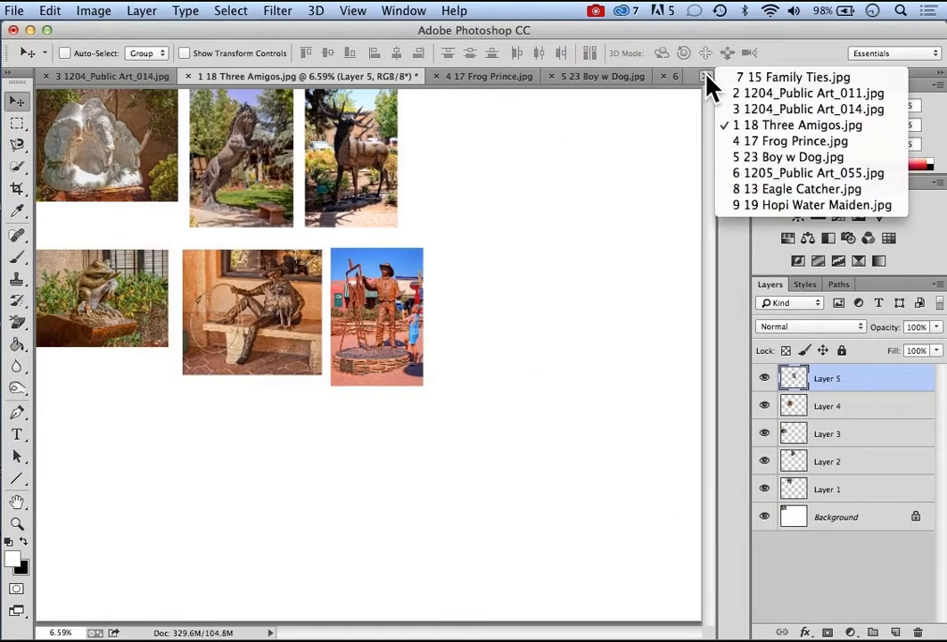
left_click(757, 79)
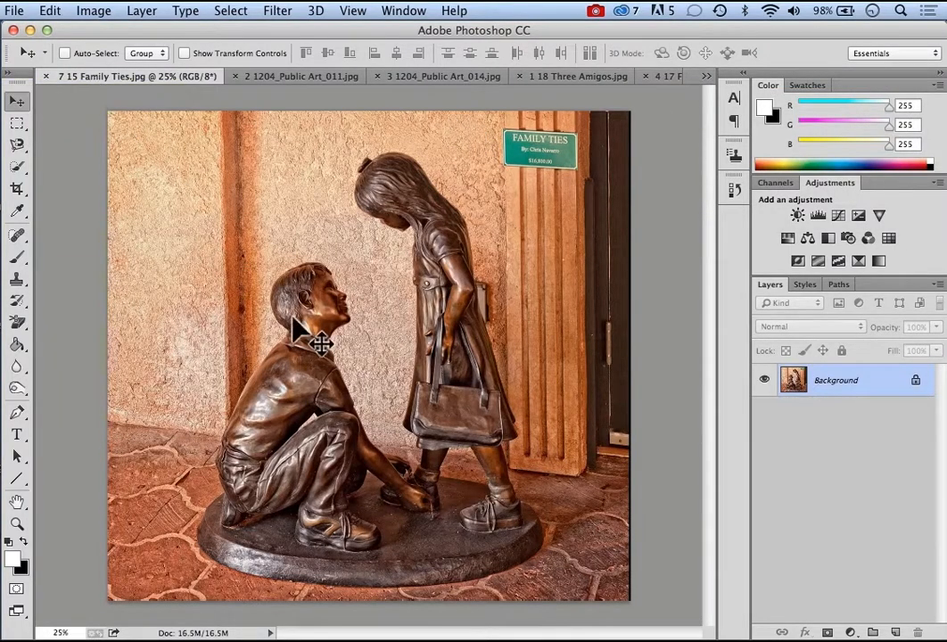
left_click_drag(317, 338, 574, 93)
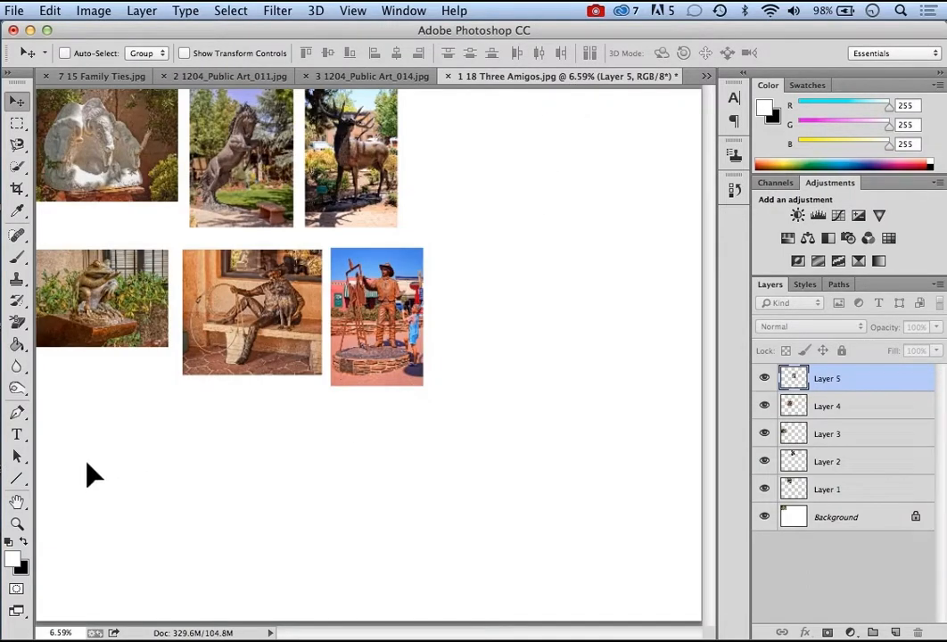
left_click_drag(86, 473, 100, 479)
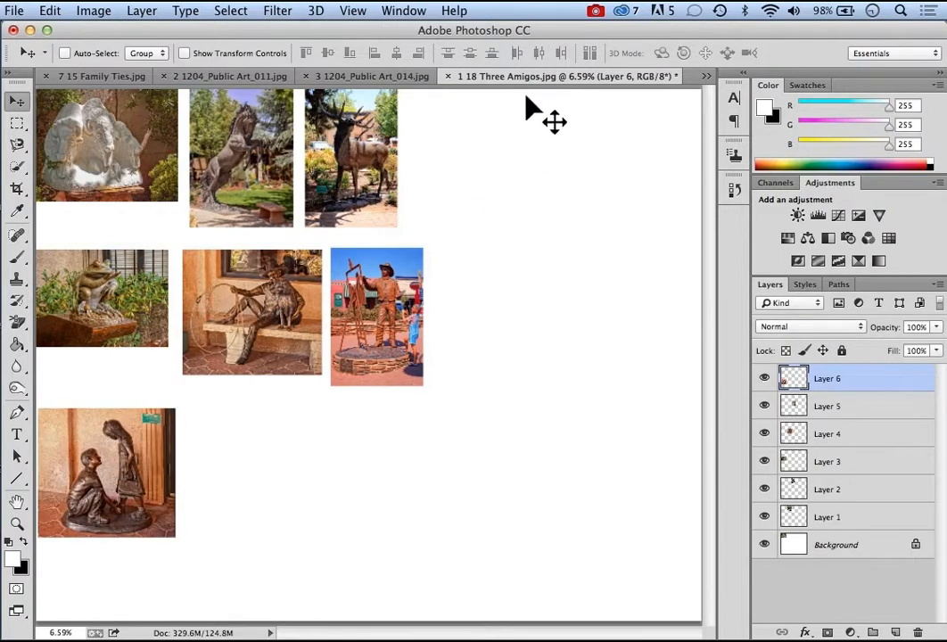
- Copy the 8 13 Eagle Catcher.jpg photo into the Three Amigos document beside the Family Ties photo, accepting the profile conversion and aligning their top edges
left_click(707, 78)
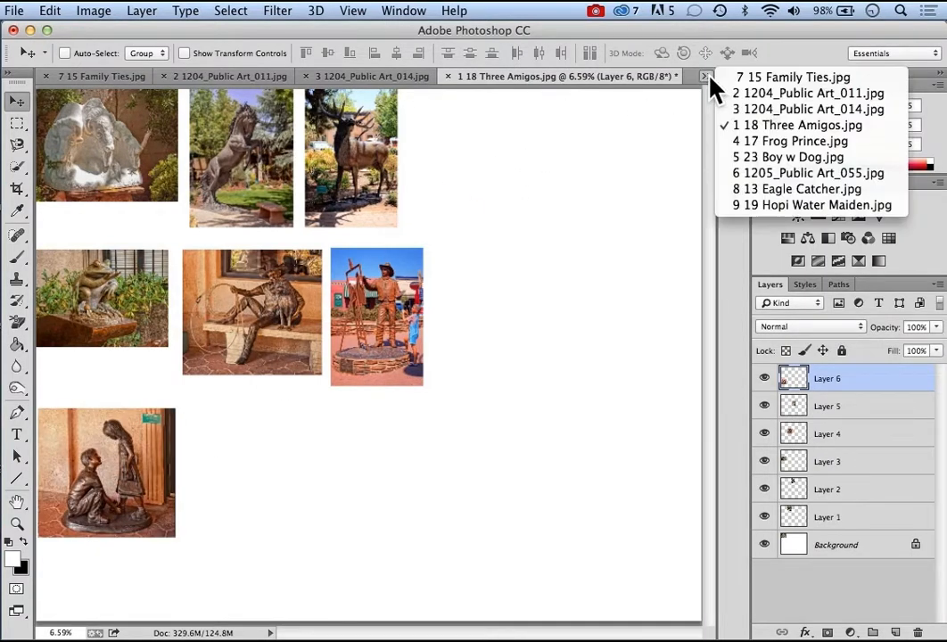
left_click(775, 194)
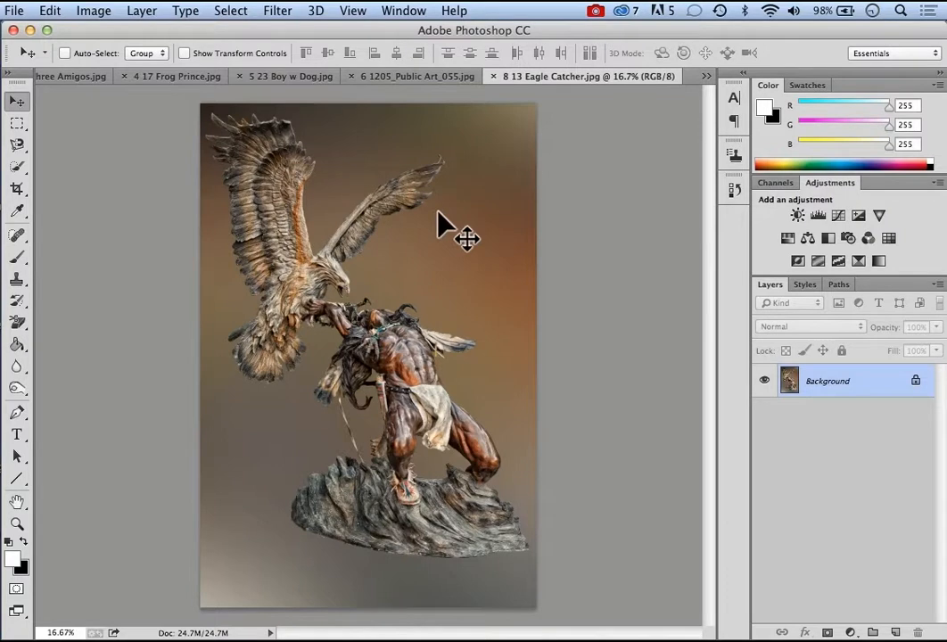
mouse_move(443, 224)
left_mouse_down()
mouse_move(72, 110)
mouse_move(61, 77)
left_mouse_up()
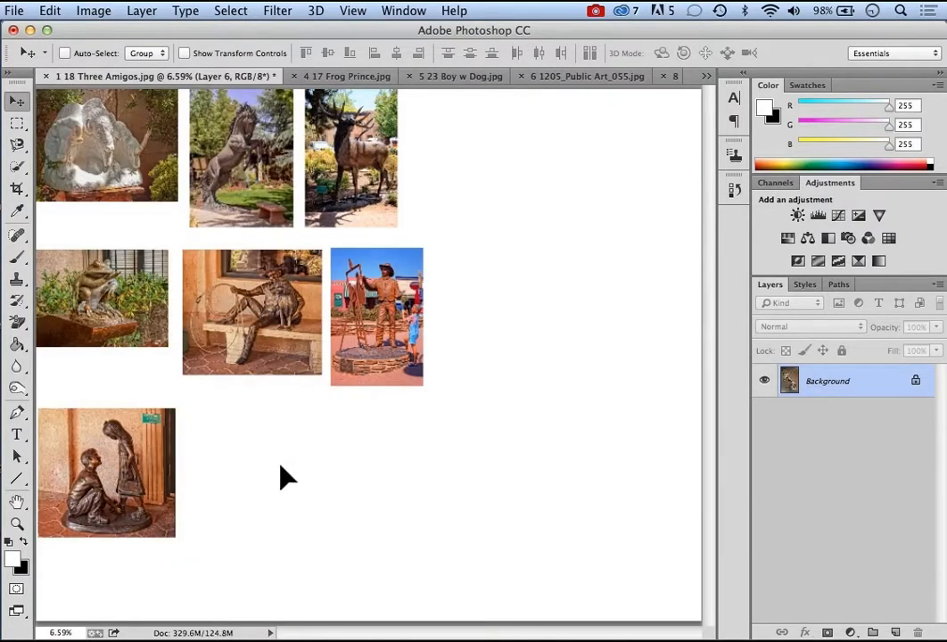
left_click_drag(284, 477, 283, 477)
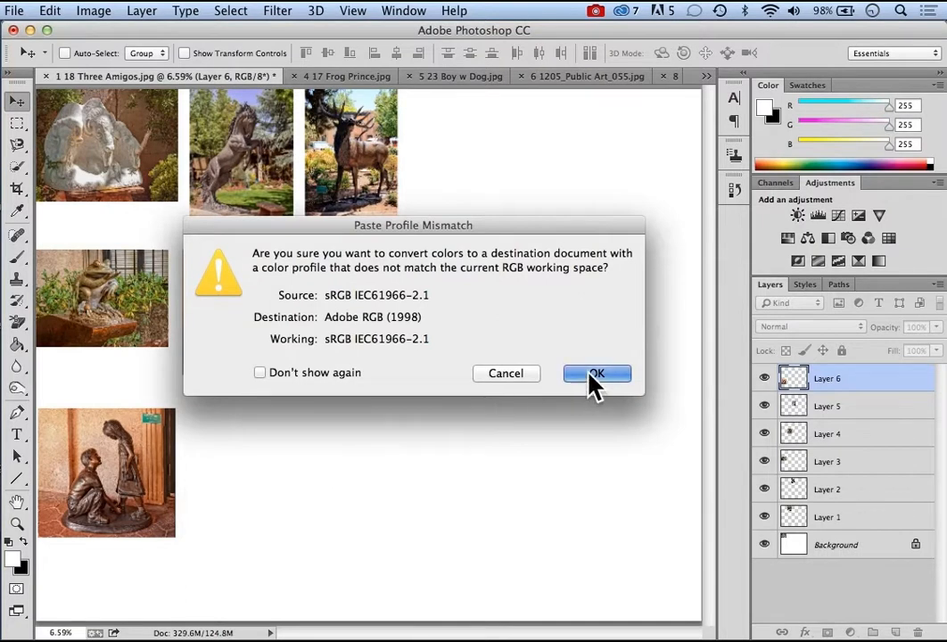
left_click(593, 374)
left_click_drag(248, 515, 252, 502)
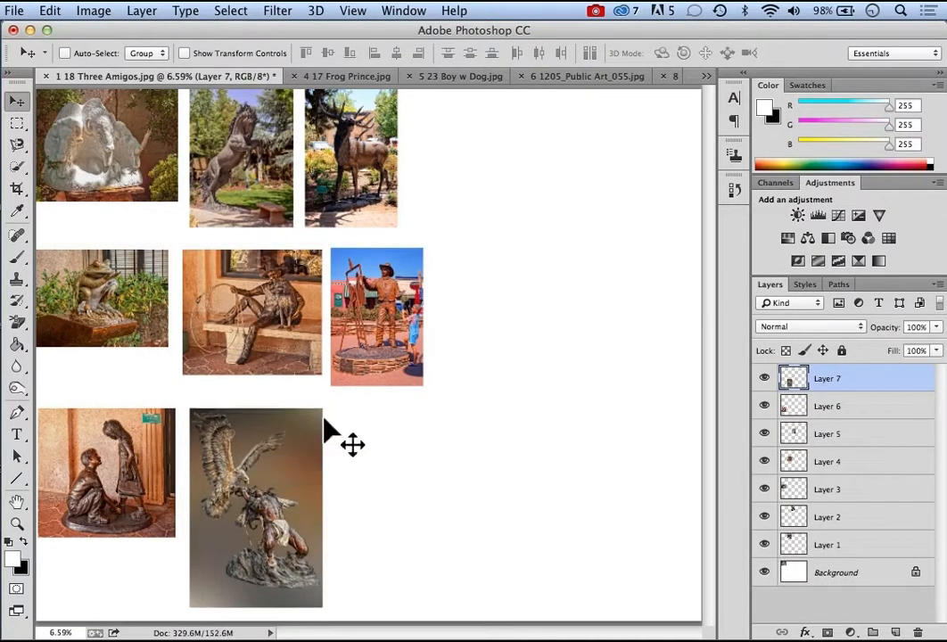
- Duplicate the Background layer of 9 19 Hopi Water Maiden.jpg into the 1 18 Three Amigos.jpg document
left_click(703, 76)
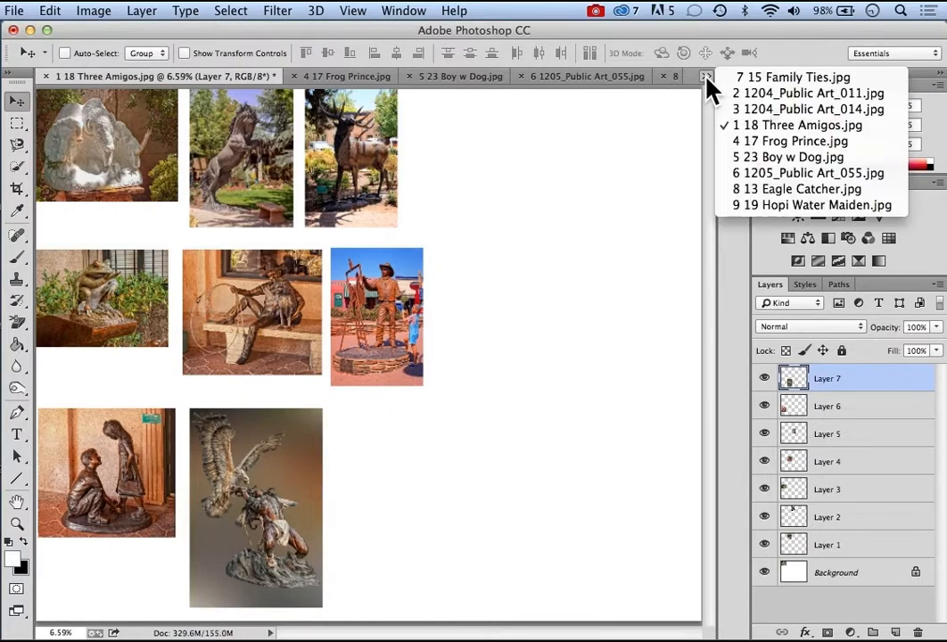
left_click(785, 206)
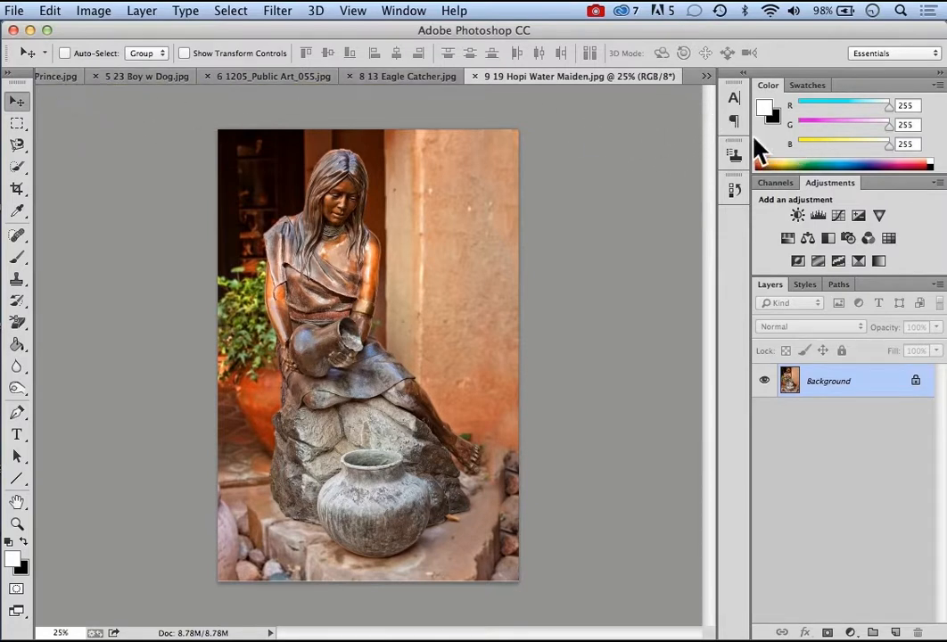
left_click_drag(874, 388, 878, 391)
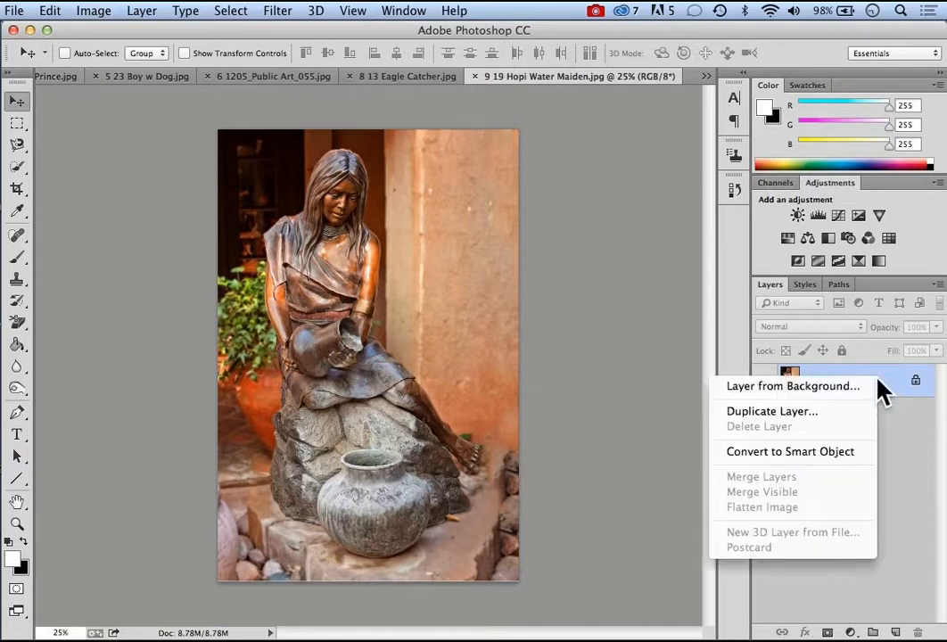
left_click(842, 412)
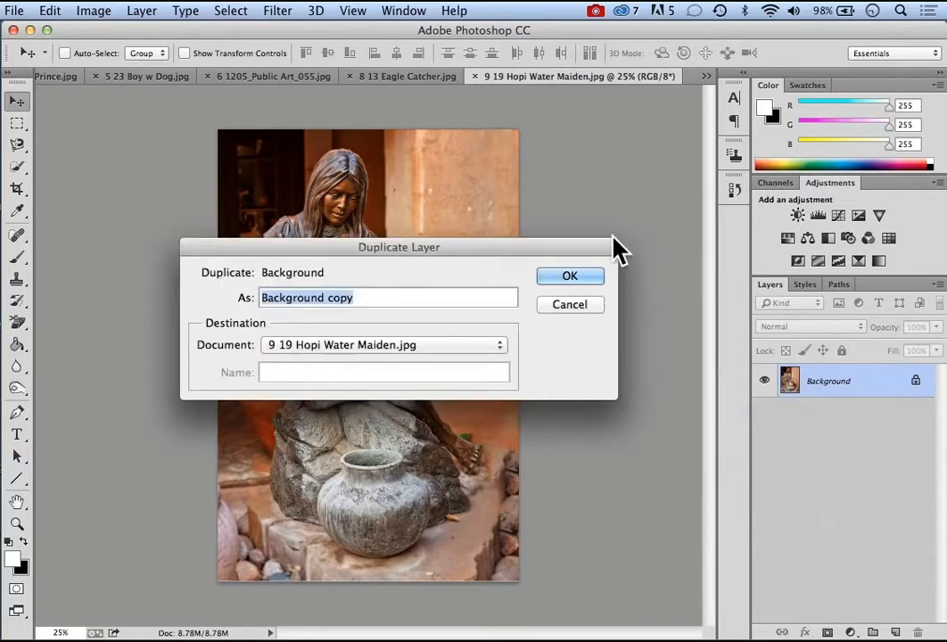
left_click(501, 348)
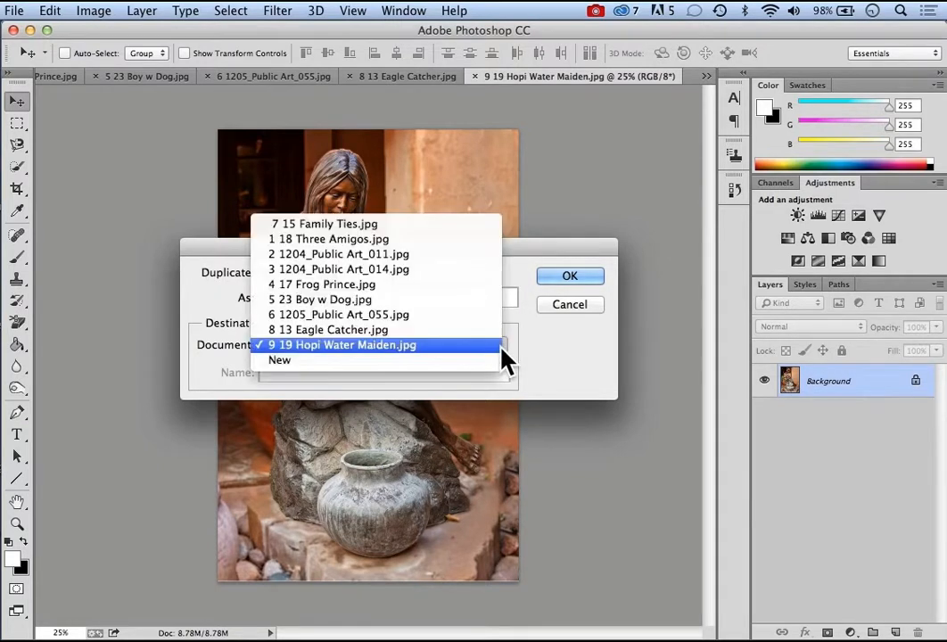
left_click(334, 239)
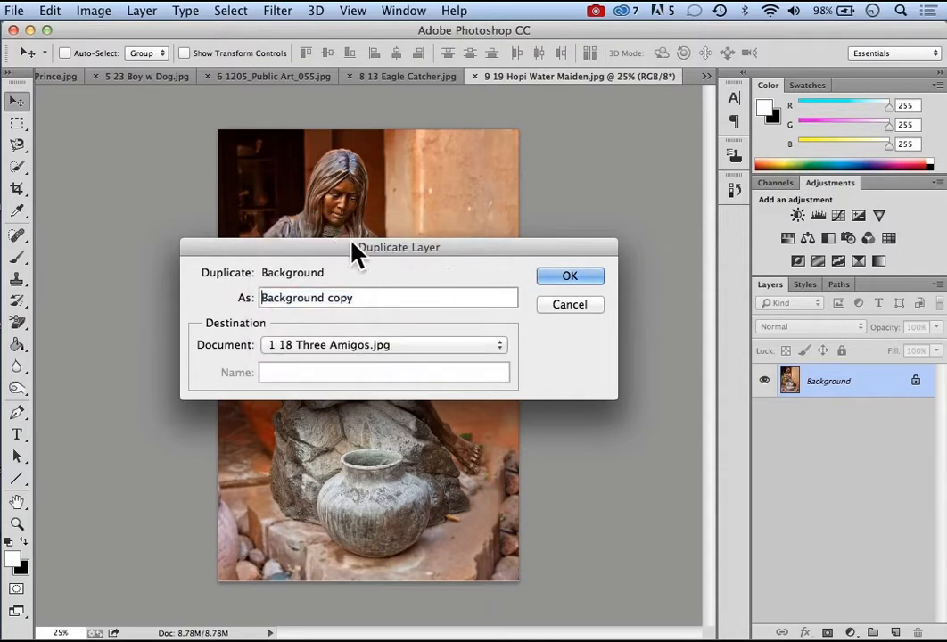
left_click(553, 276)
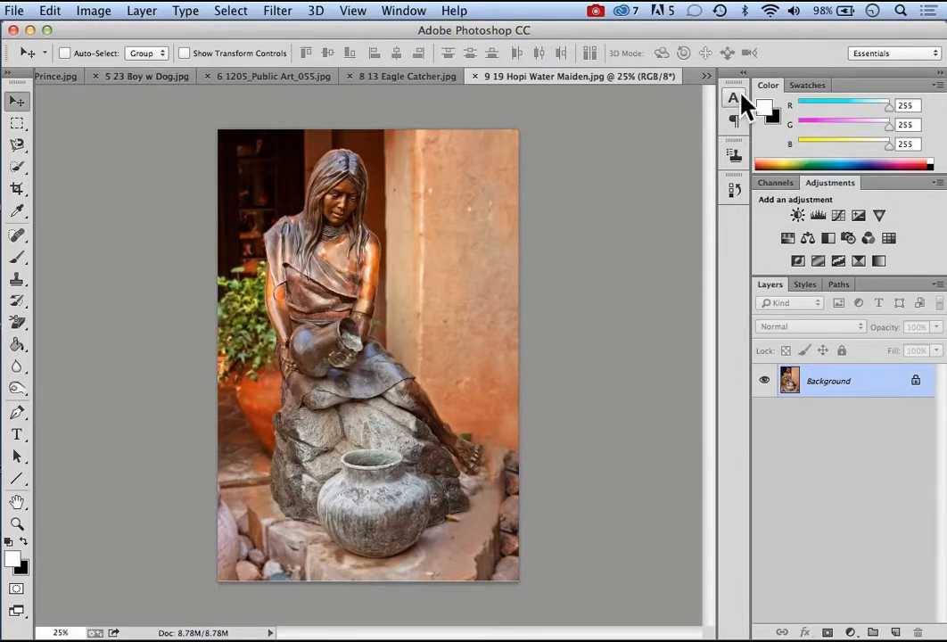
- In the Three Amigos document, move the Hopi Water Maiden photo to the end of the third row, beside the Eagle Catcher
left_click(709, 78)
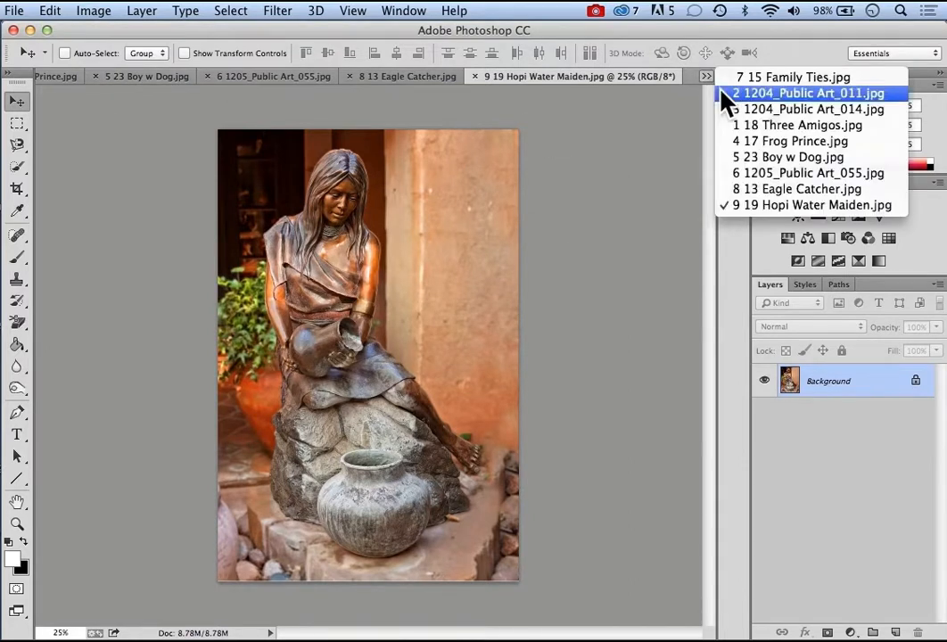
left_click(777, 126)
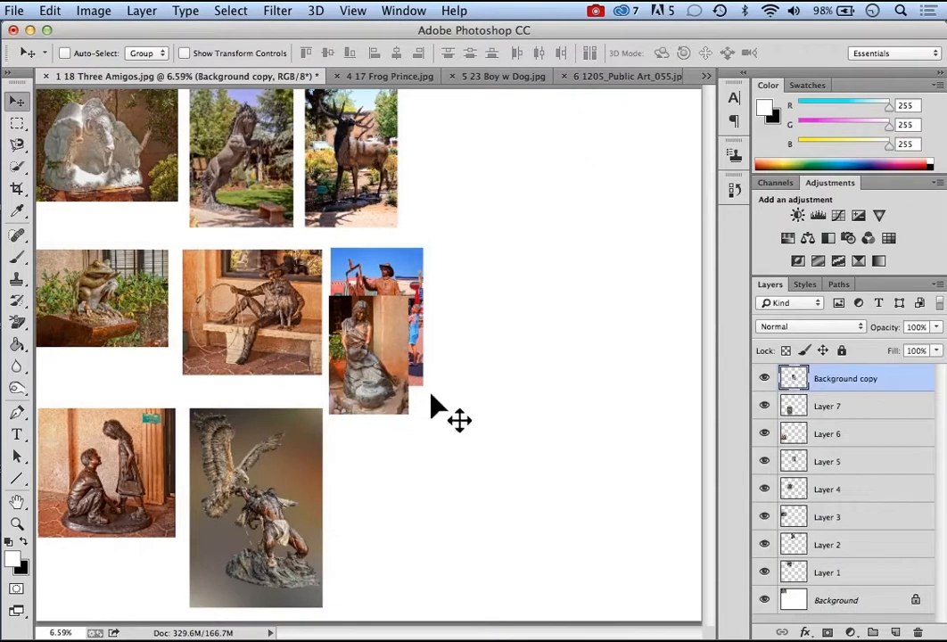
left_click_drag(390, 355, 389, 453)
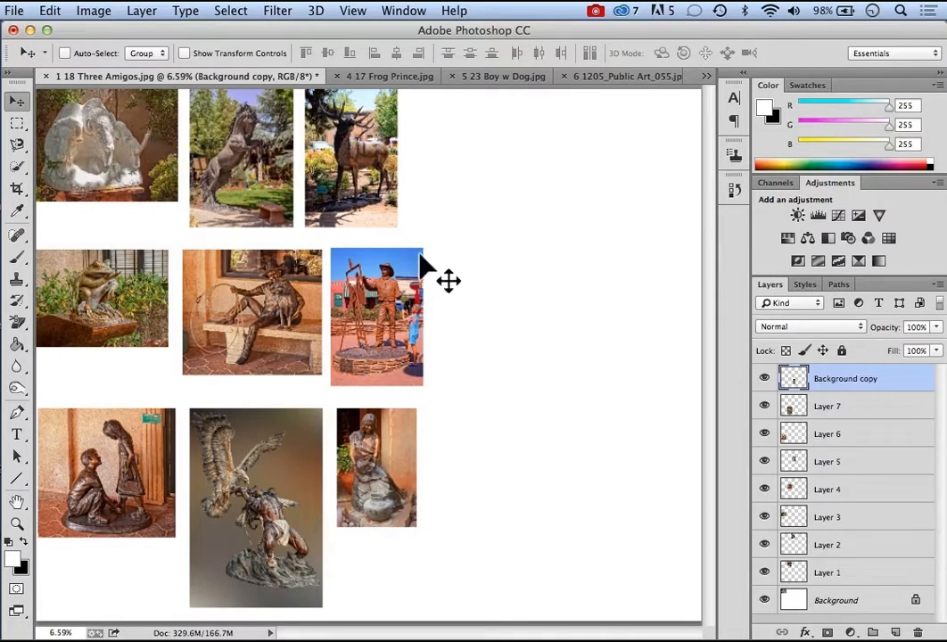
- Show the rulers and place a horizontal guide along the bottom edge of the first photo in the top row
left_click(878, 602)
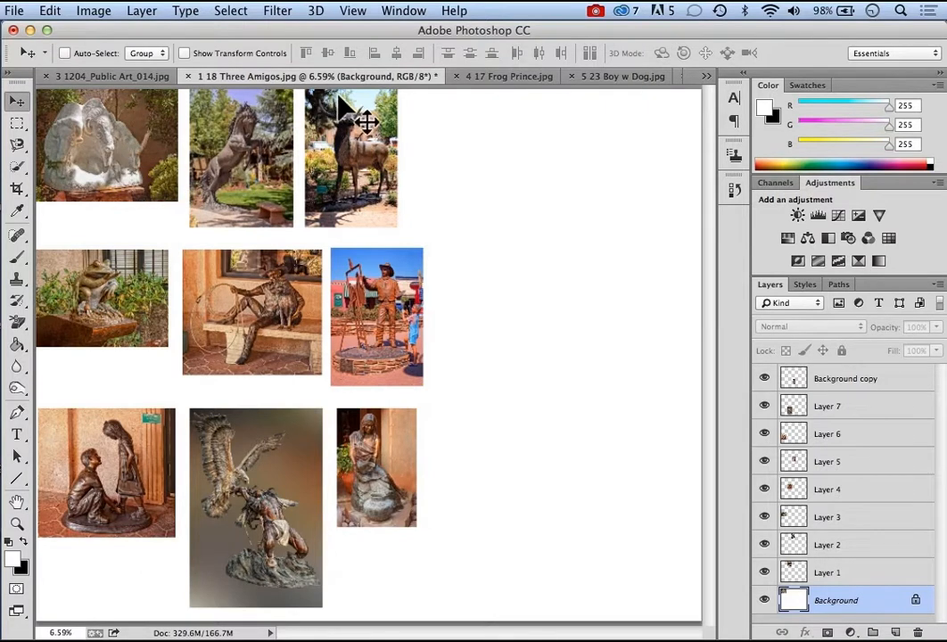
left_click(355, 12)
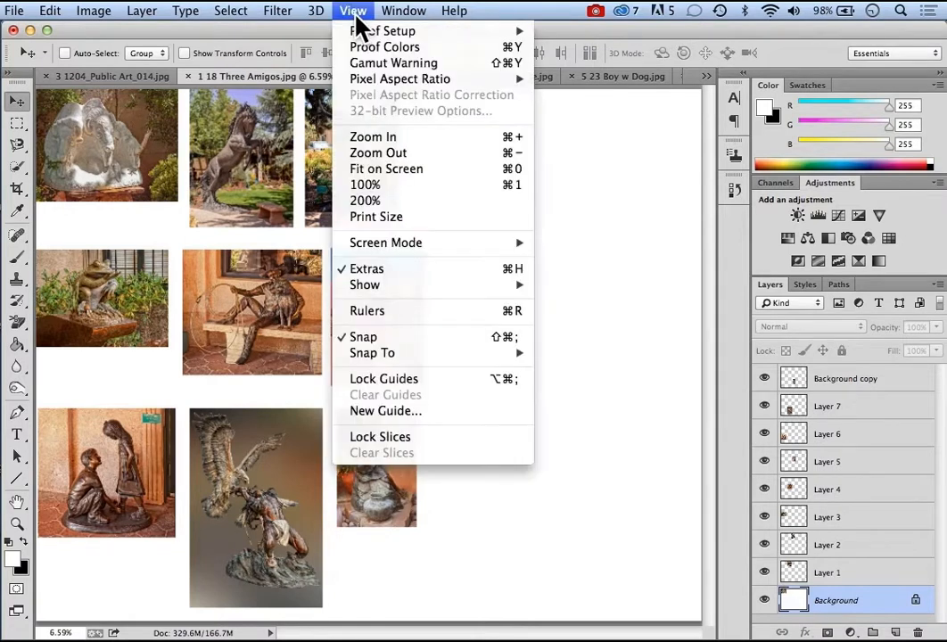
left_click(419, 310)
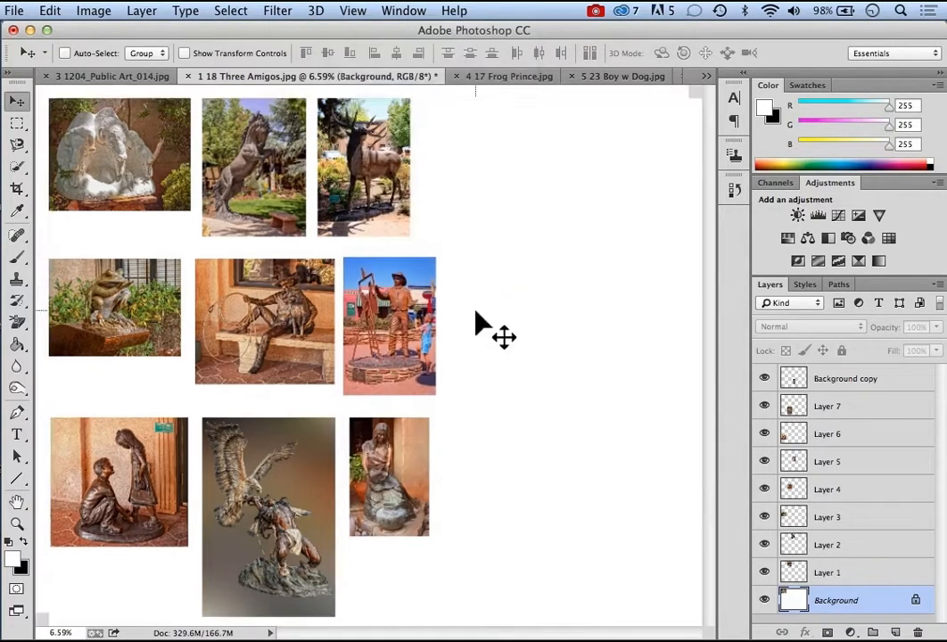
left_click(16, 523)
left_click(437, 55)
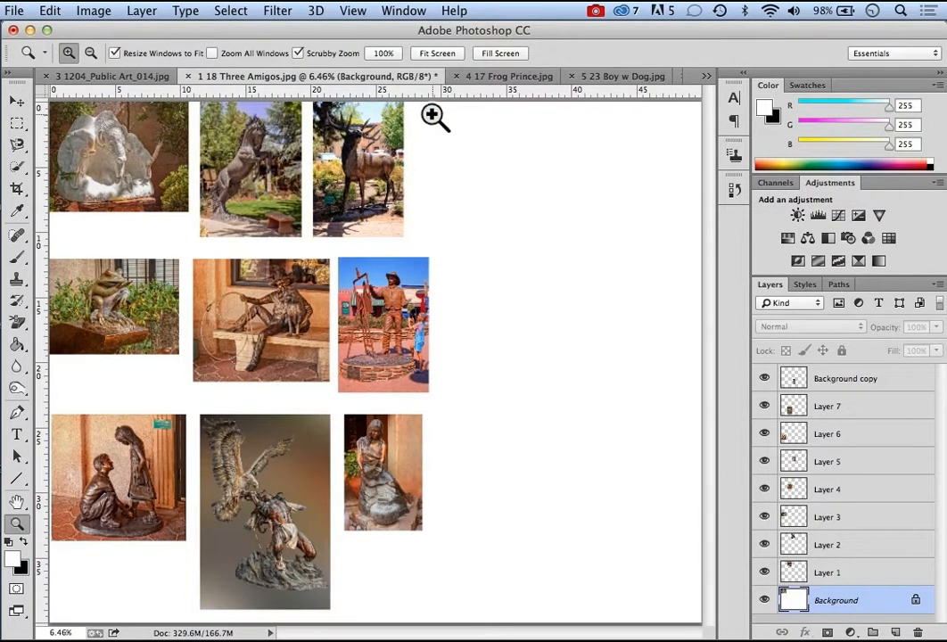
left_click_drag(463, 95, 457, 212)
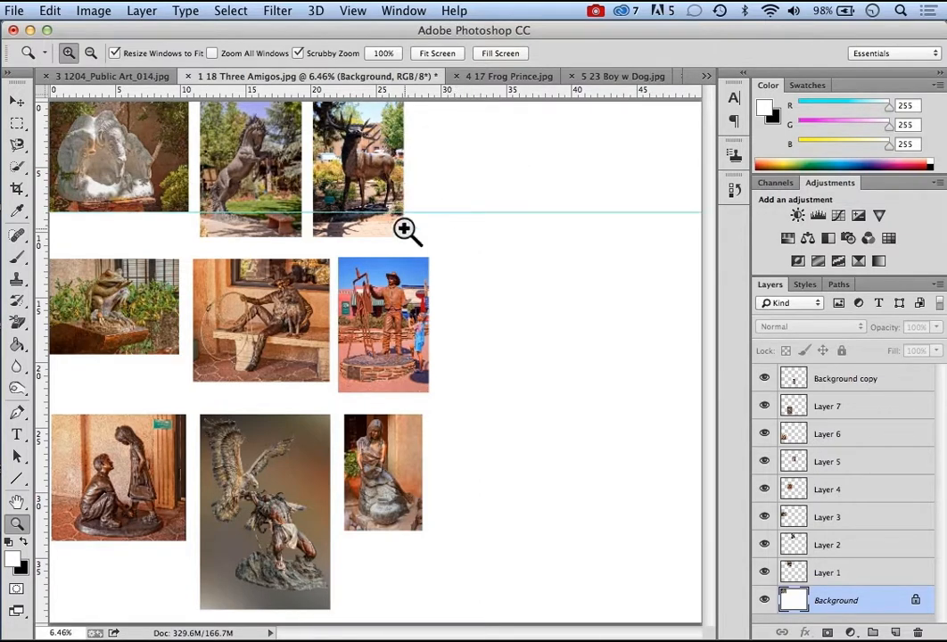
- Scale the horse photo on Layer 1 proportionally to about 81.7% so its bottom edge meets the horizontal guide, and apply the transform
left_click(116, 215)
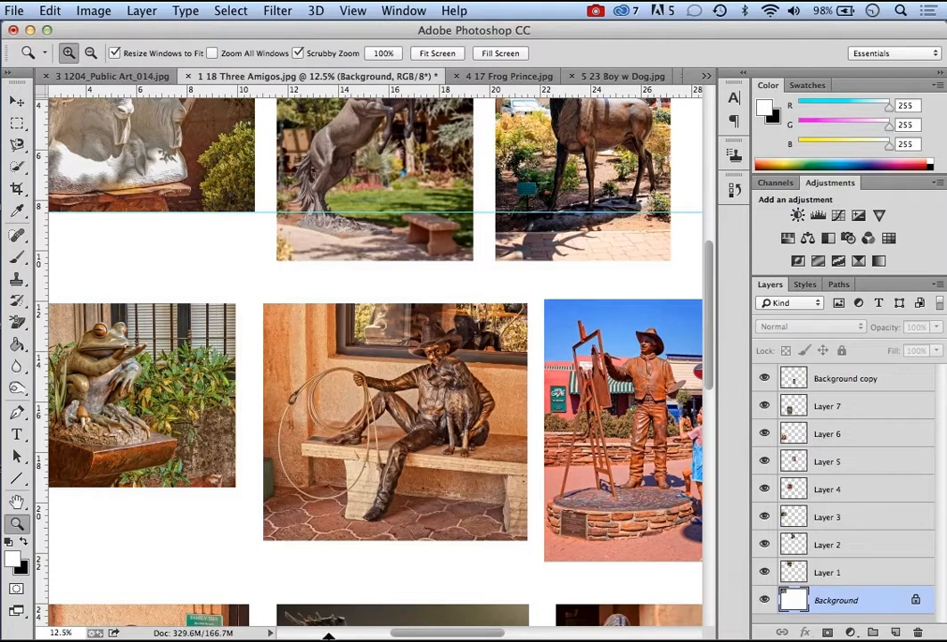
scroll(420, 636, "left", 5)
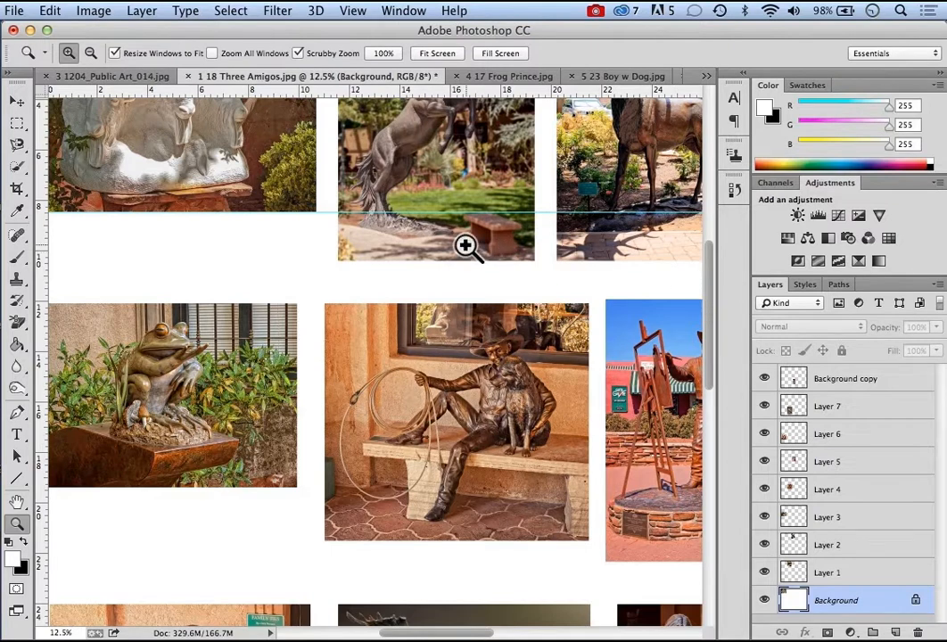
left_click(878, 572)
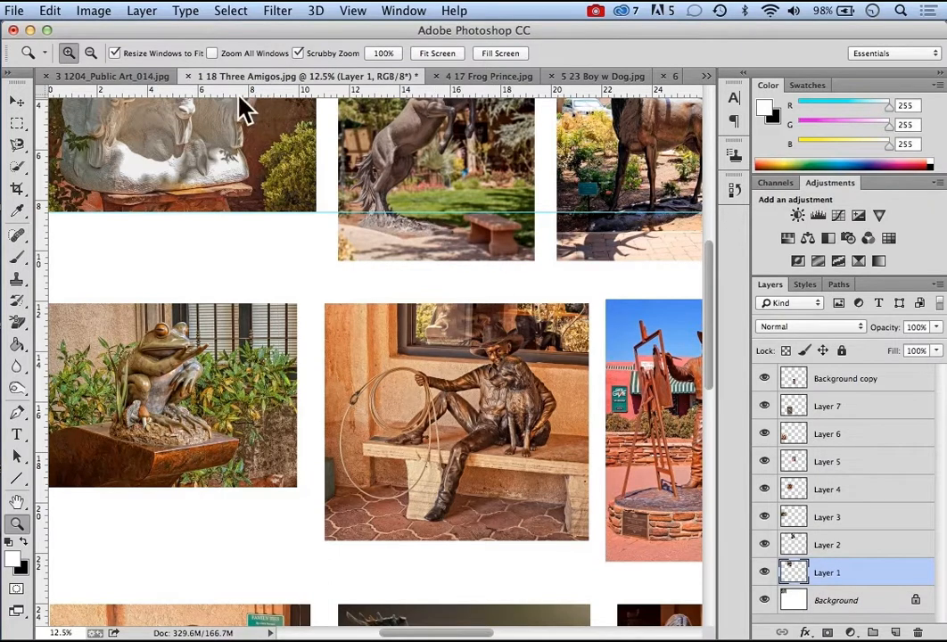
left_click(50, 10)
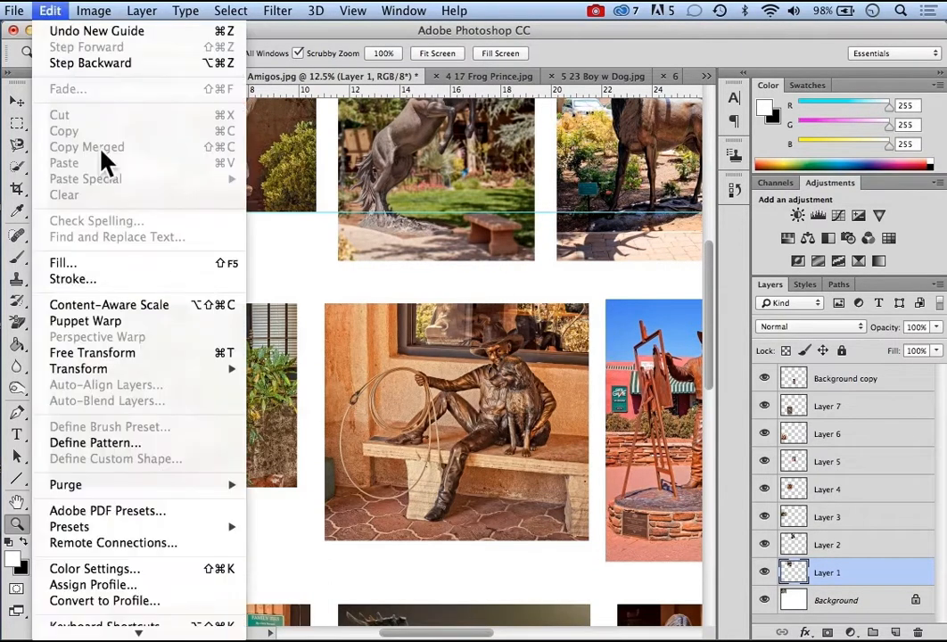
left_click(122, 355)
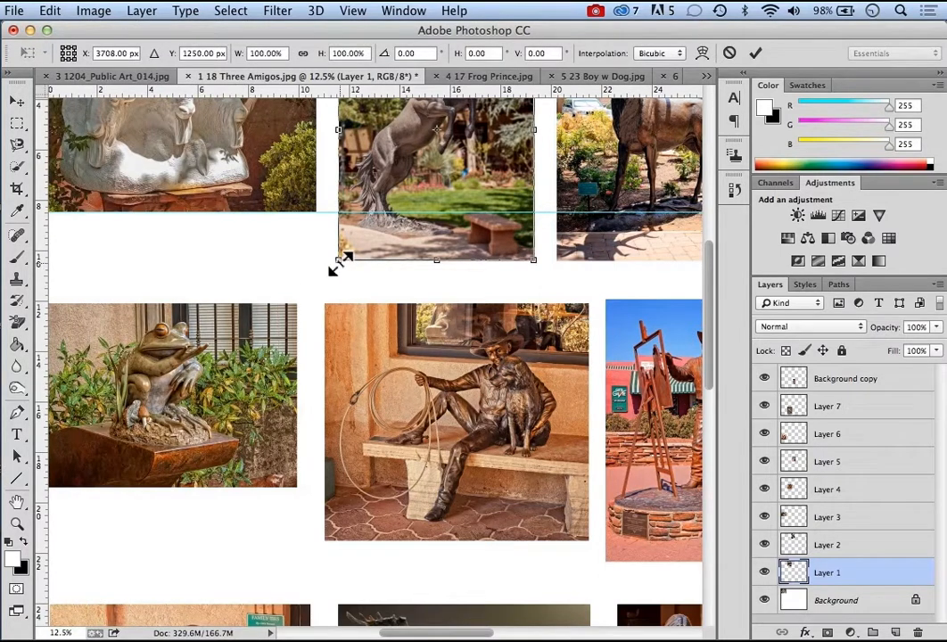
left_click_drag(339, 258, 373, 215)
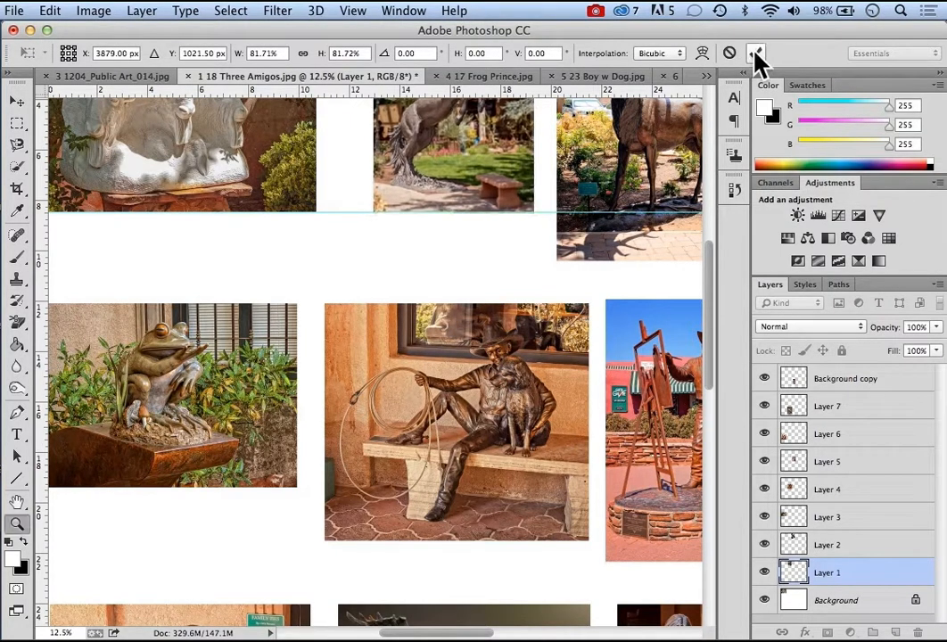
left_click(754, 55)
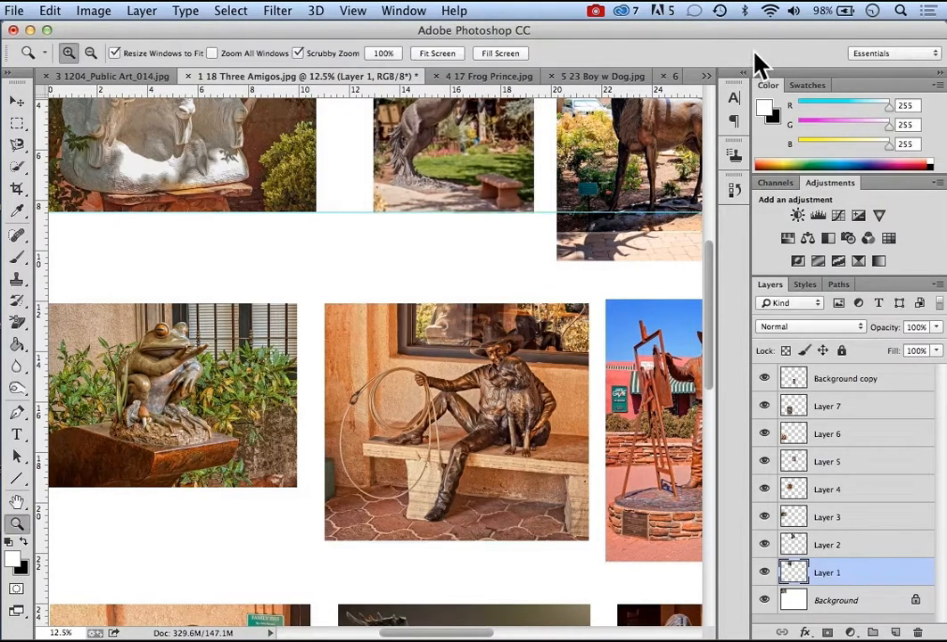
- Scale the elk photo on Layer 2 proportionally to about 81.6% so its bottom edge sits on the horizontal guide, and apply the transform
left_click(863, 548)
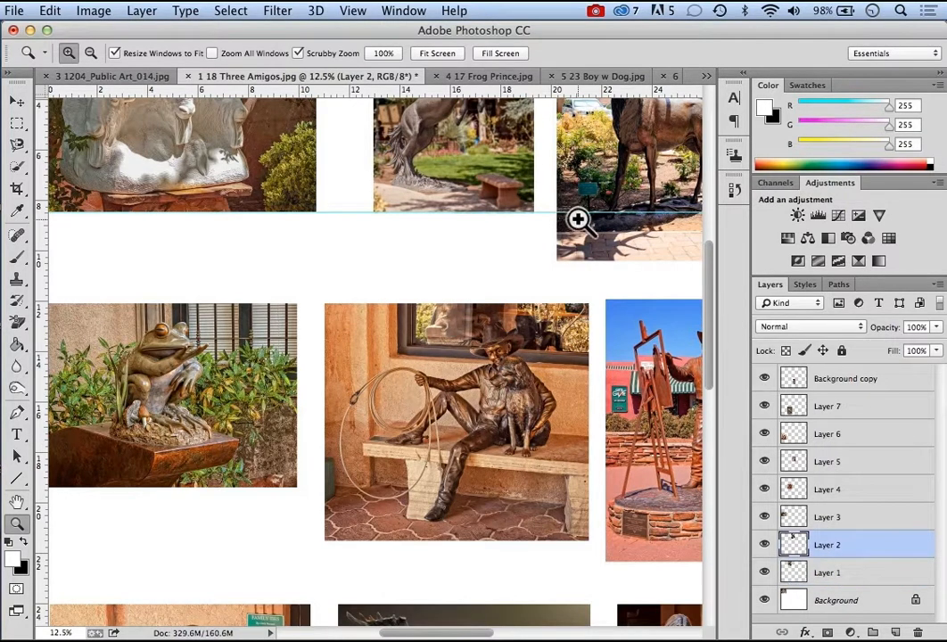
left_click(49, 11)
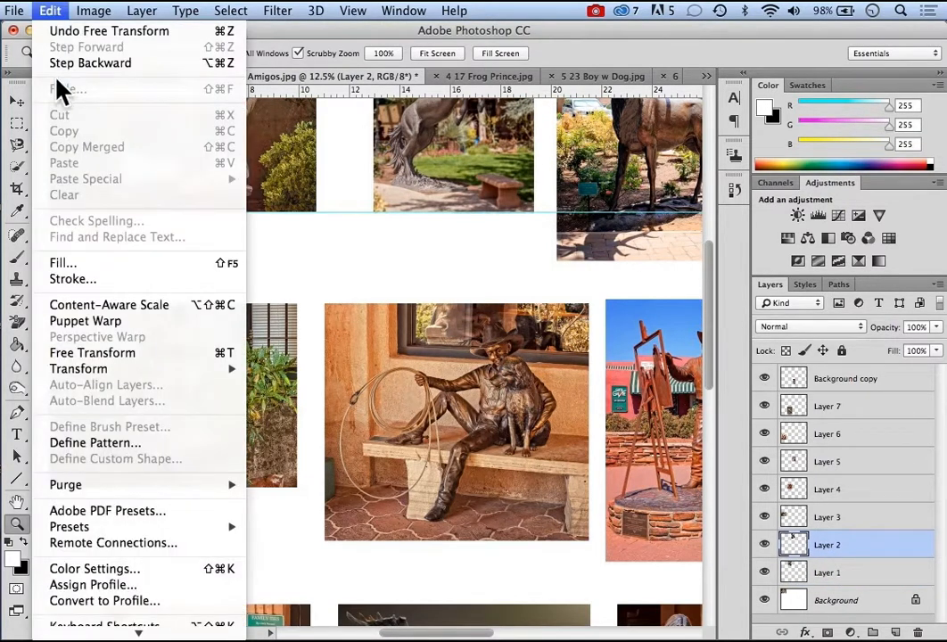
left_click(128, 357)
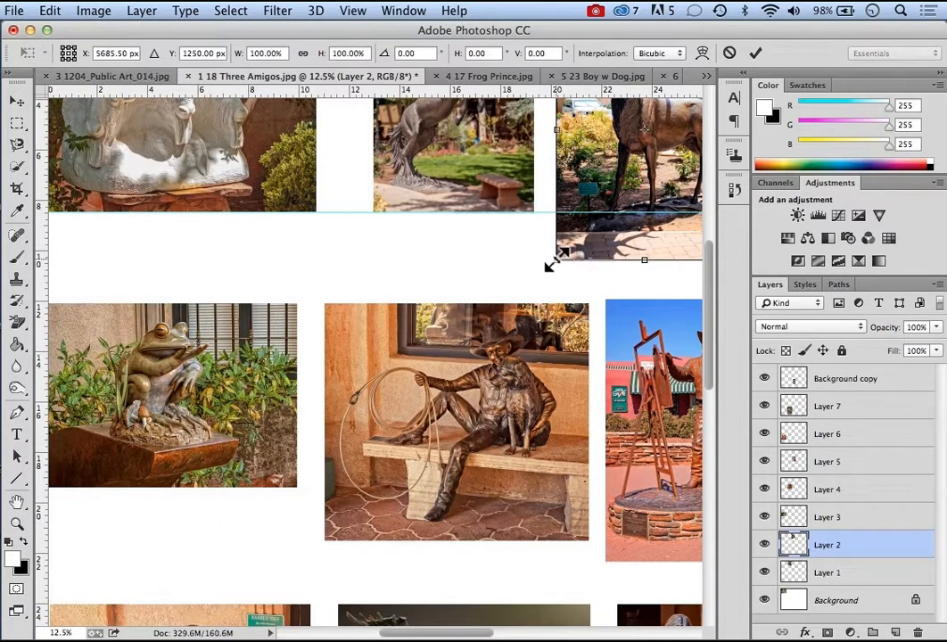
left_click_drag(556, 259, 584, 211)
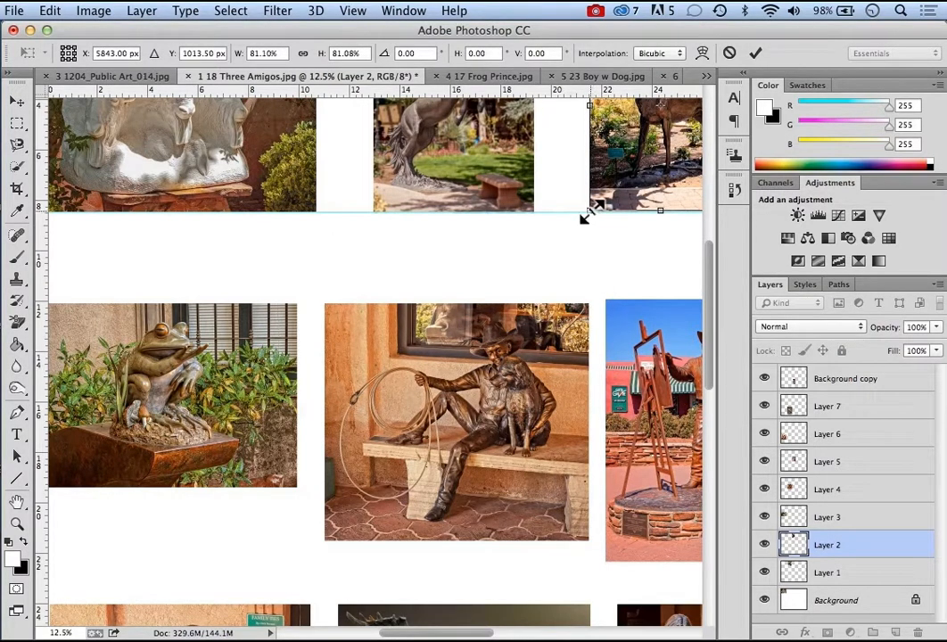
left_click_drag(587, 213, 587, 212)
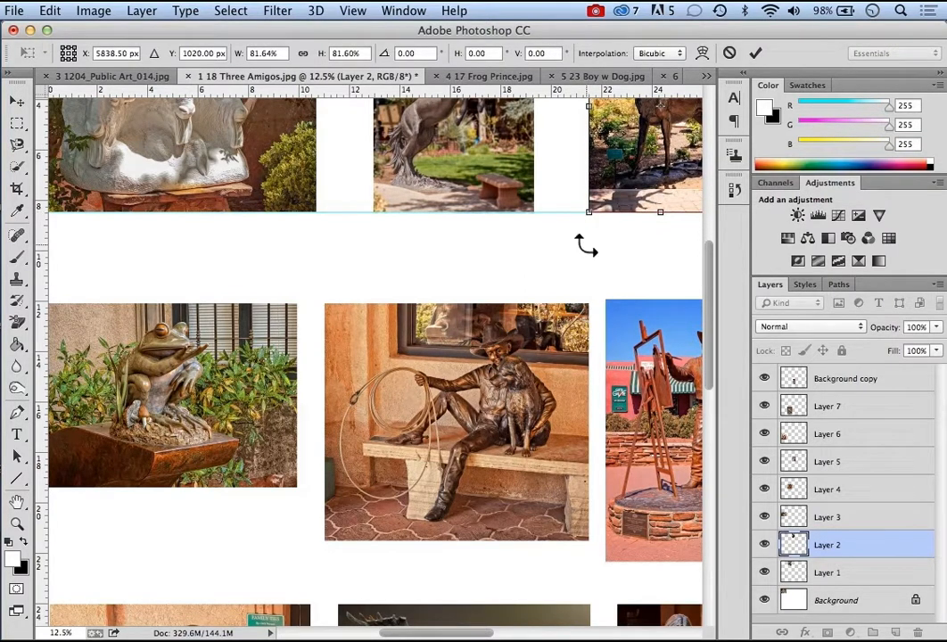
left_click(754, 54)
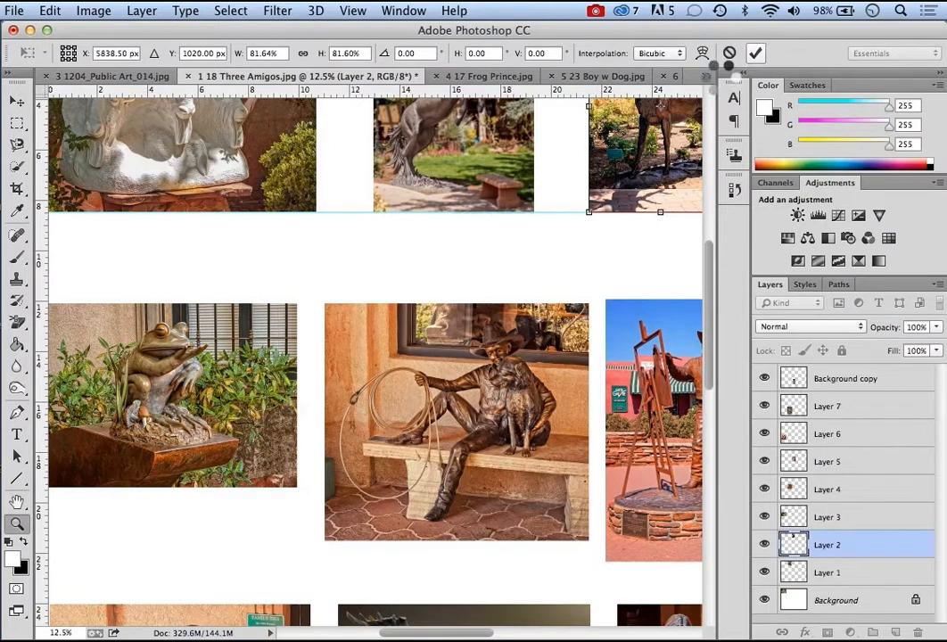
- Place a vertical guide along the first photo's right edge and enlarge the frog photo on Layer 3 to about 106.9% to meet it
key("z")
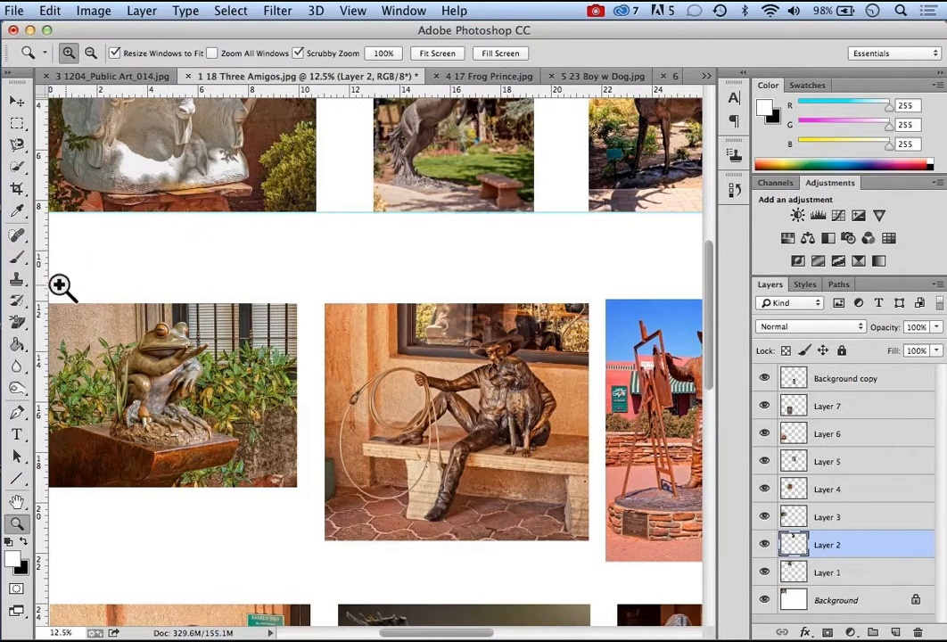
left_click_drag(40, 298, 316, 313)
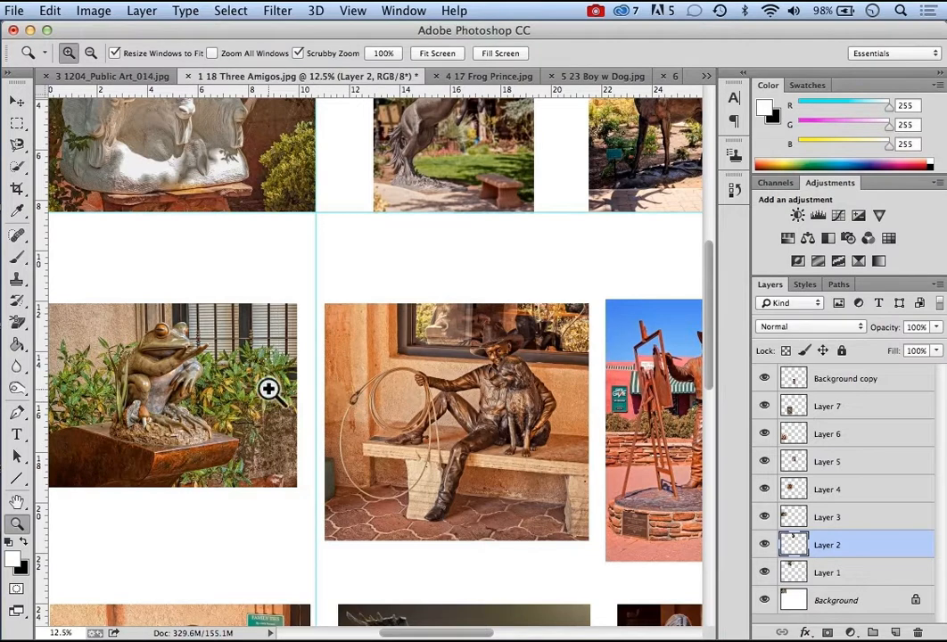
left_click(878, 519)
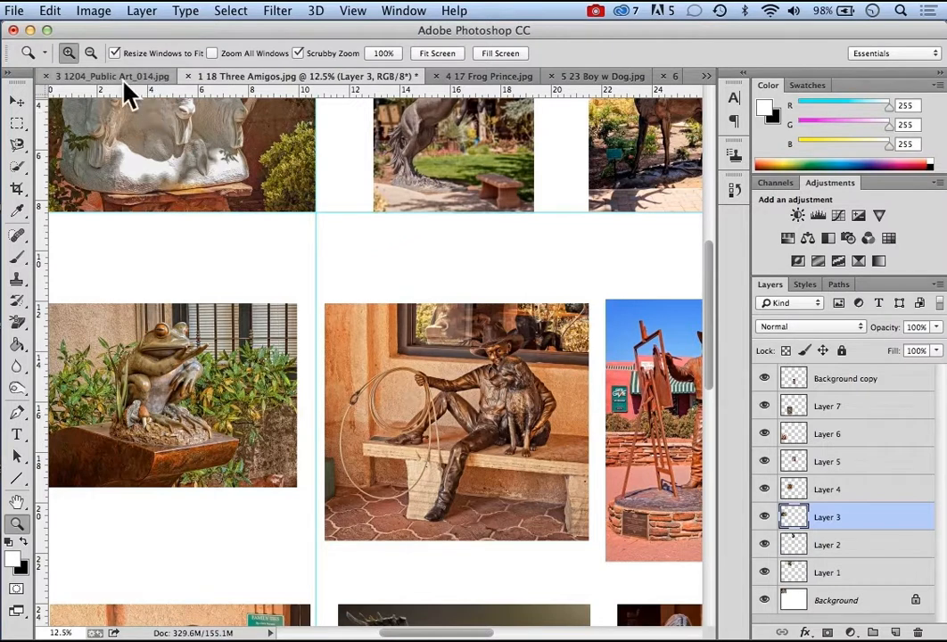
left_click(50, 13)
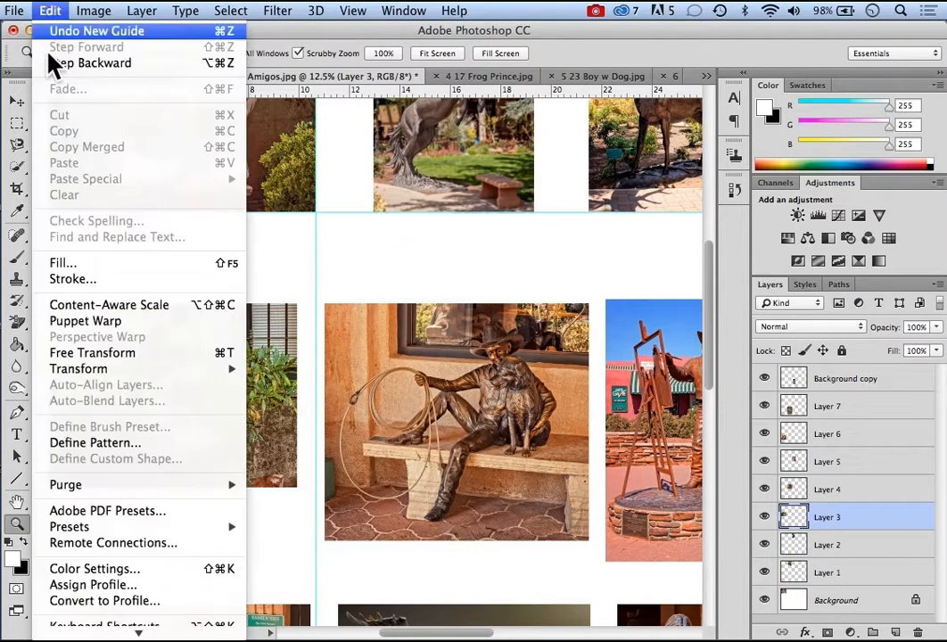
left_click(97, 353)
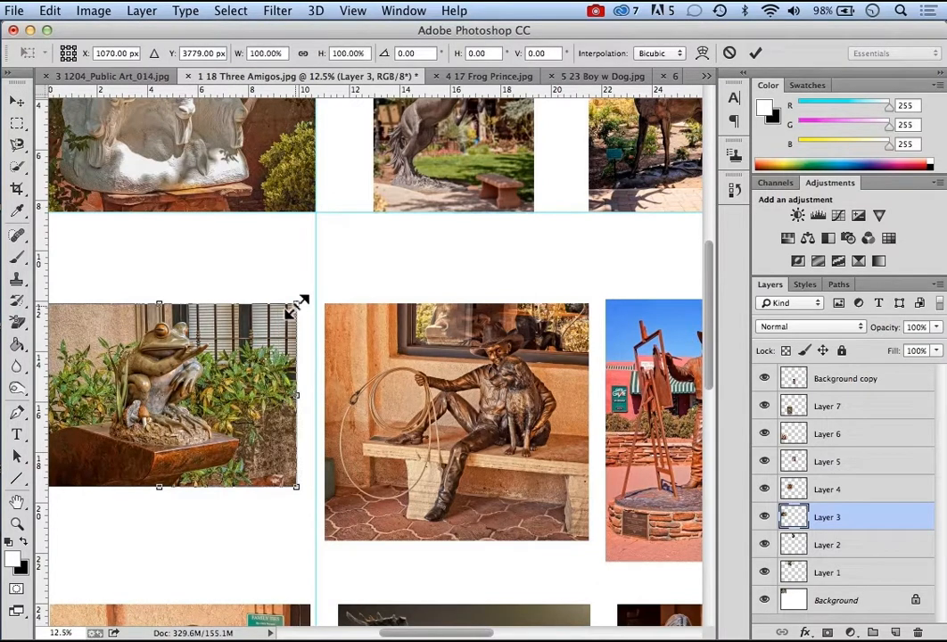
left_click_drag(296, 305, 315, 292)
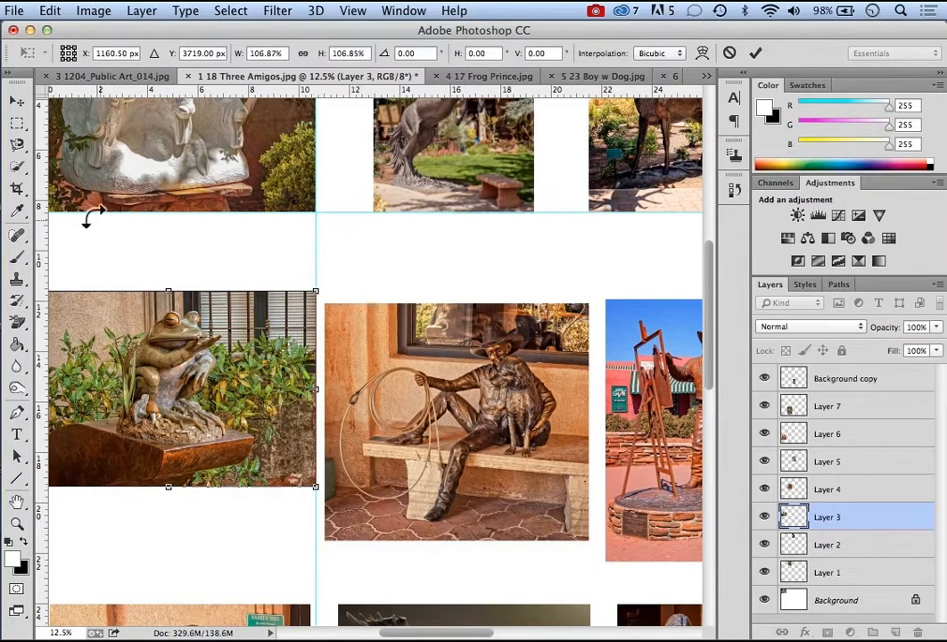
left_click(16, 104)
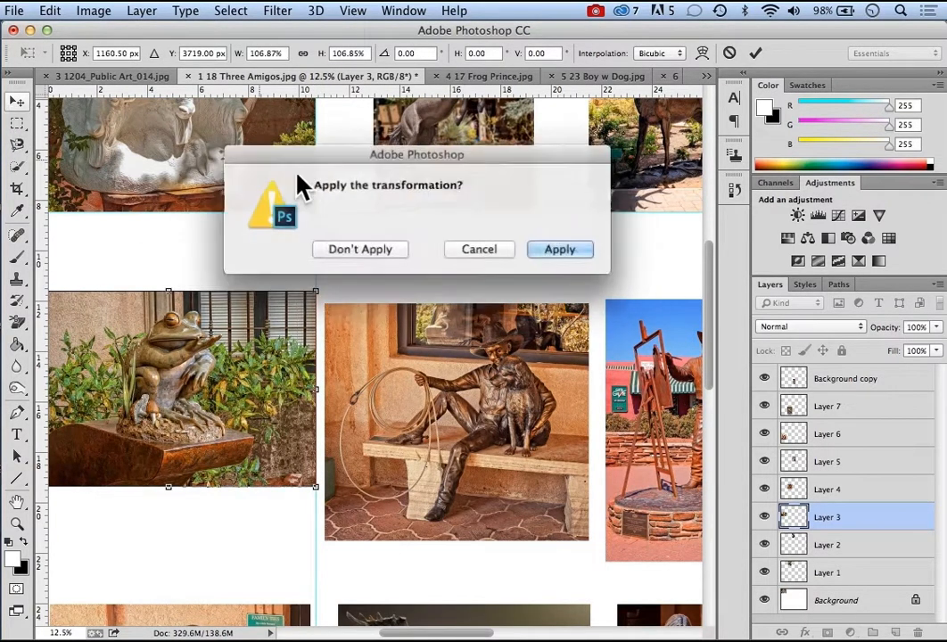
left_click(556, 250)
- Move the horizontal guide to the frog photo's top edge and align the seated cowboy photo's top edge to it
left_click_drag(350, 213, 351, 289)
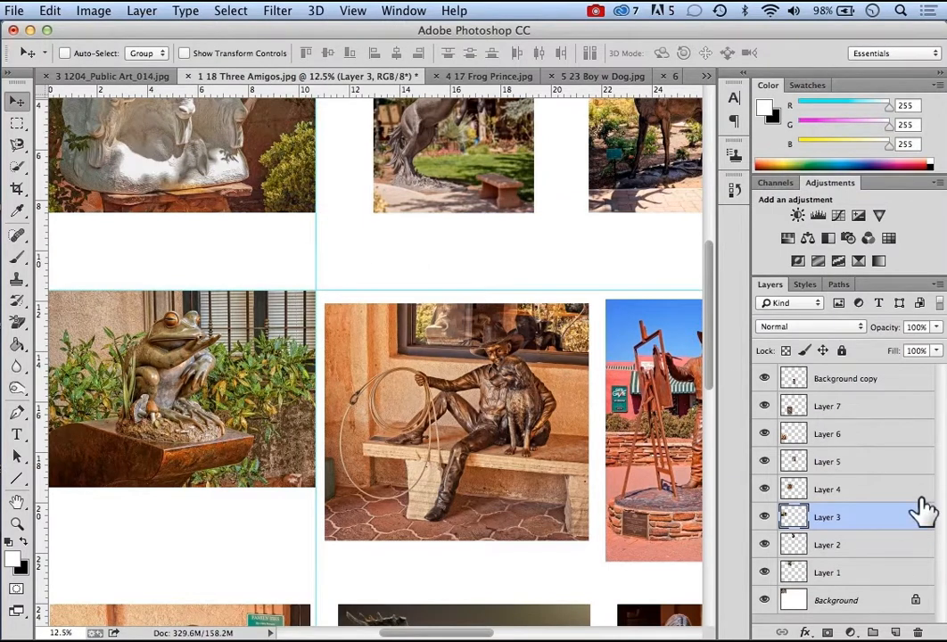
left_click(855, 490)
left_click_drag(501, 433, 498, 412)
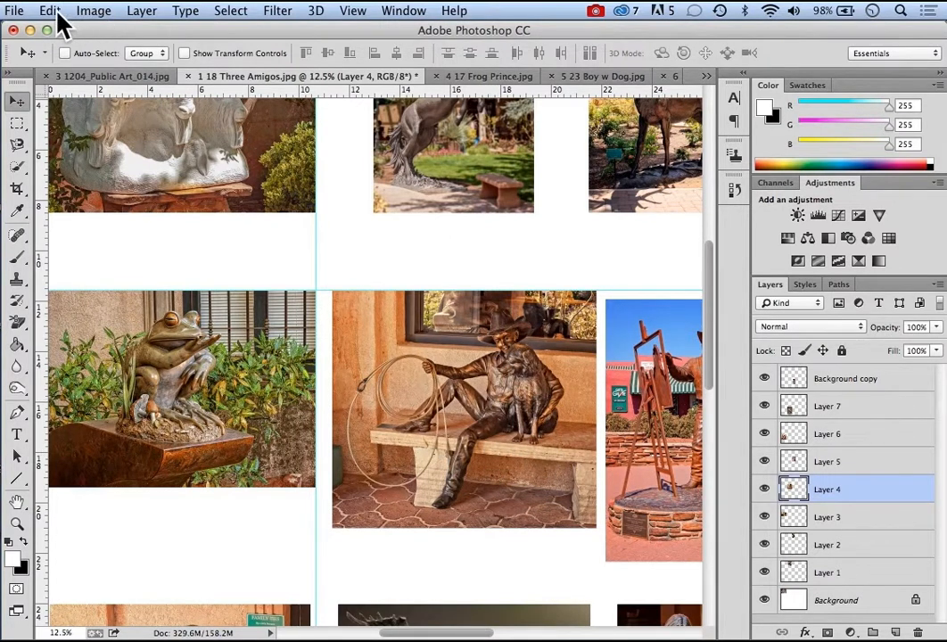
- Scale the seated cowboy photo to about 83.1% to match the frog photo's height, and place a horizontal guide along their bottom edges
left_click(50, 11)
left_click(94, 353)
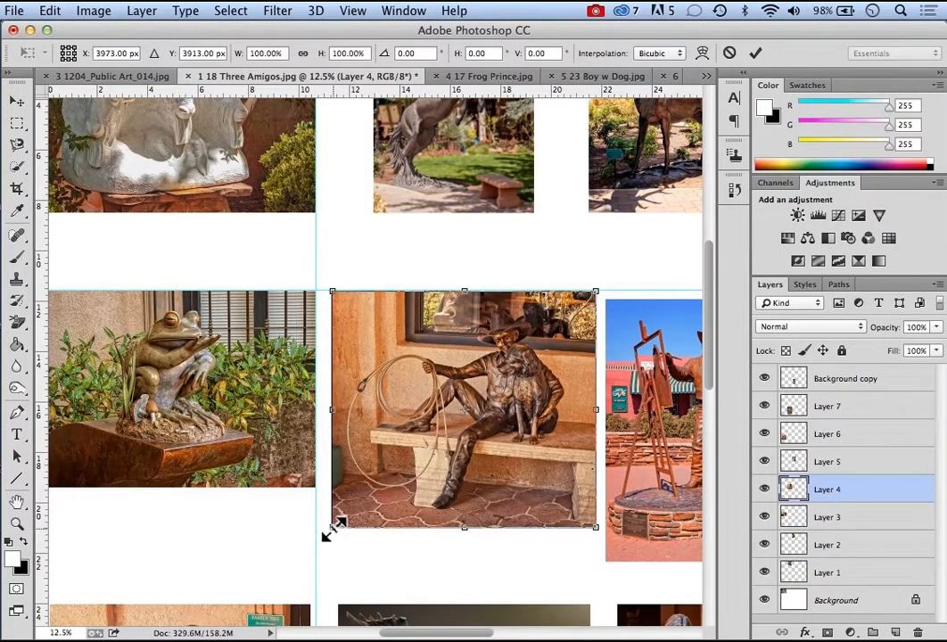
left_click_drag(329, 531, 368, 480)
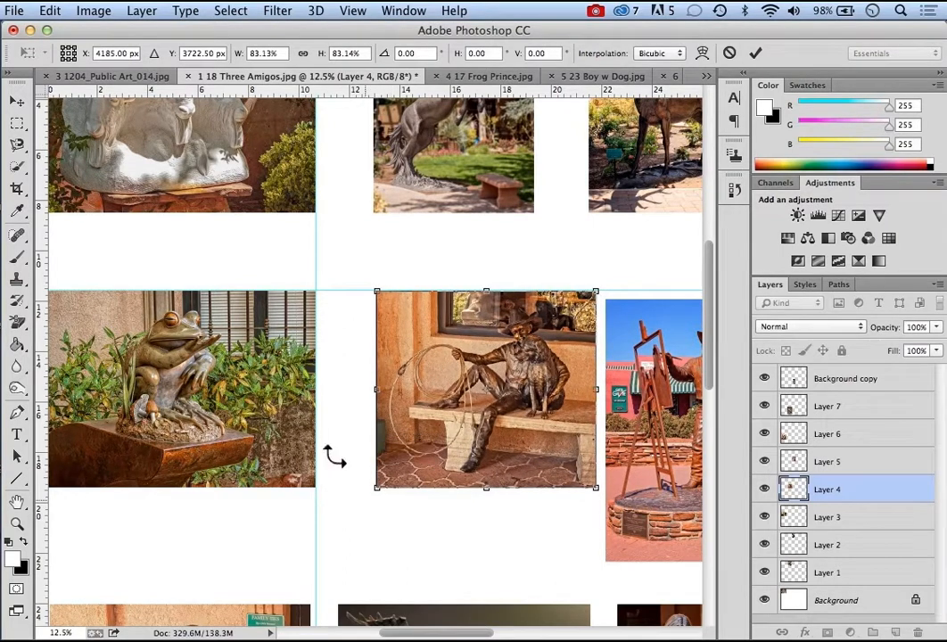
left_click(755, 53)
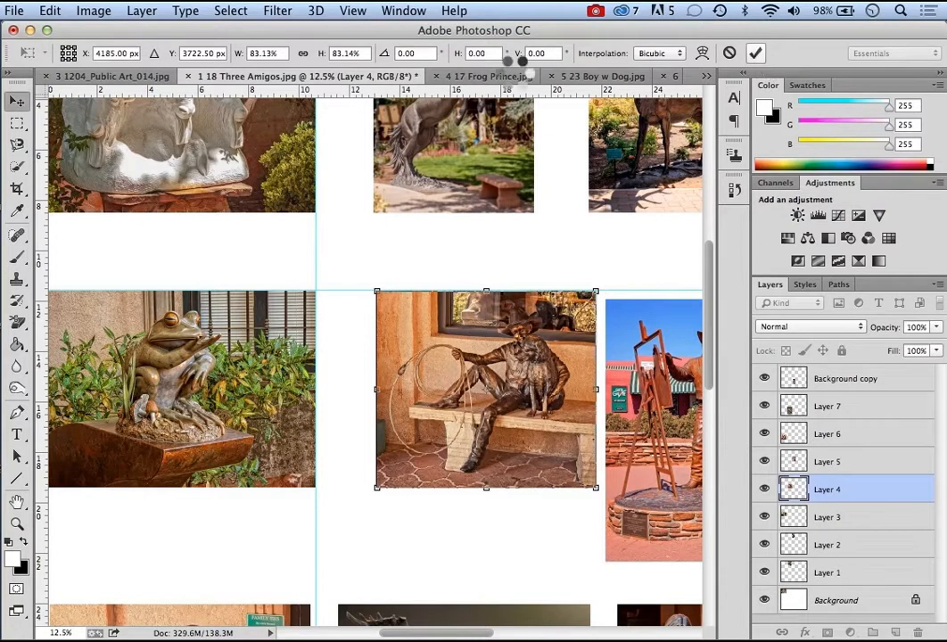
left_click_drag(364, 93, 341, 491)
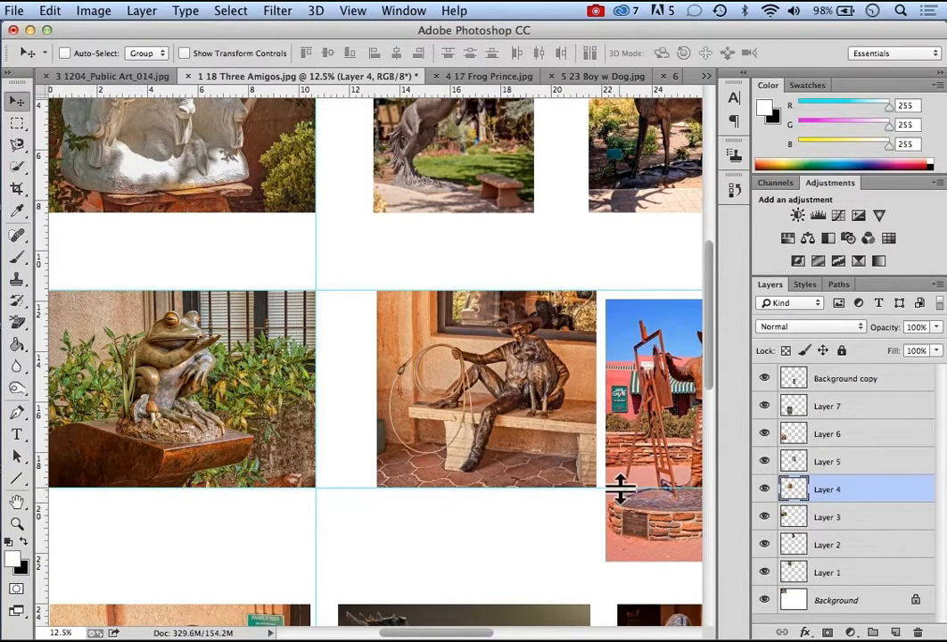
- Align the painter photo on Layer 5 with the second row's top guide and scale it to about 74.8% to reach the bottom guide
left_click_drag(458, 631, 486, 633)
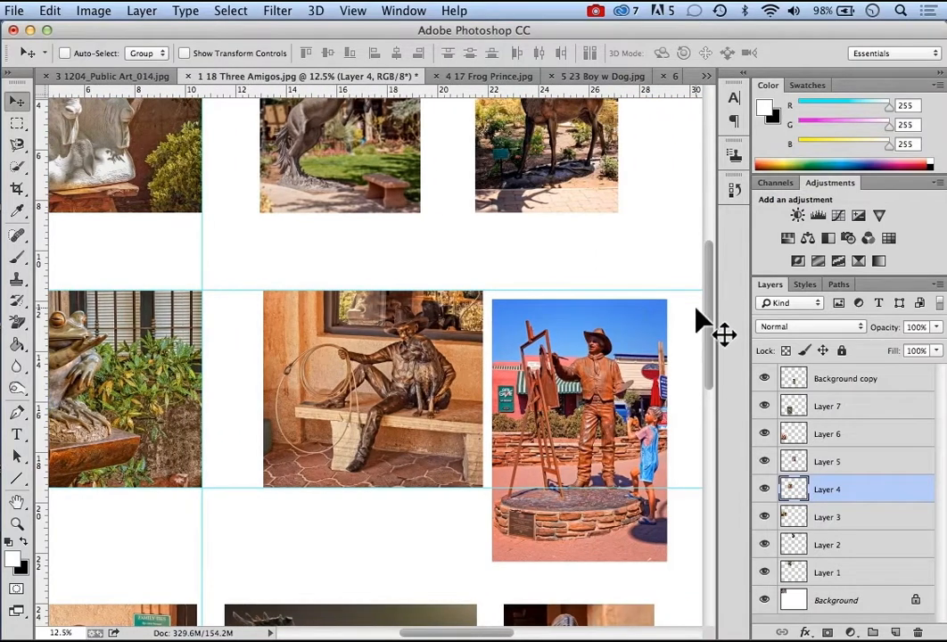
left_click(858, 469)
left_click_drag(629, 450, 604, 441)
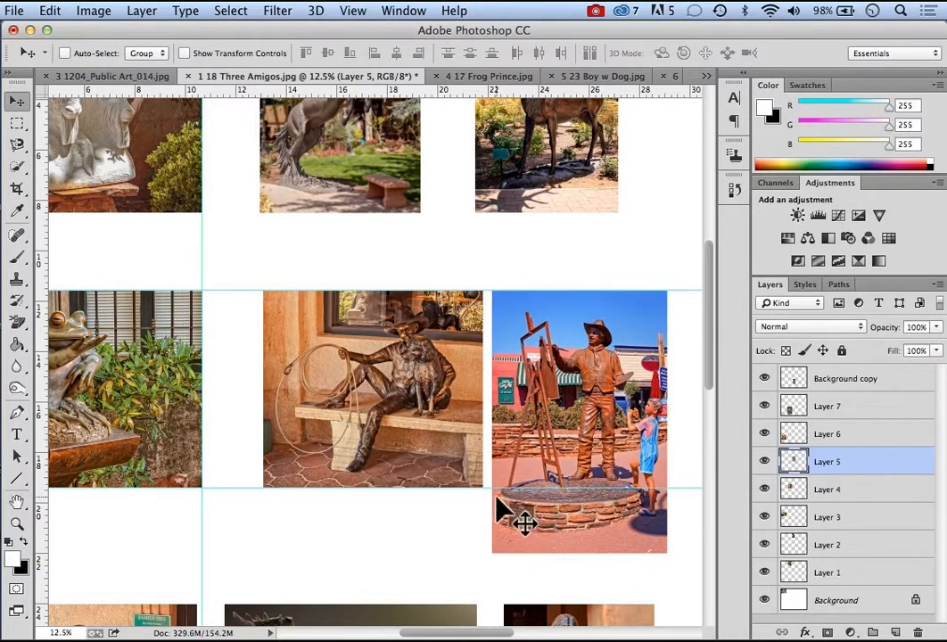
left_click(51, 13)
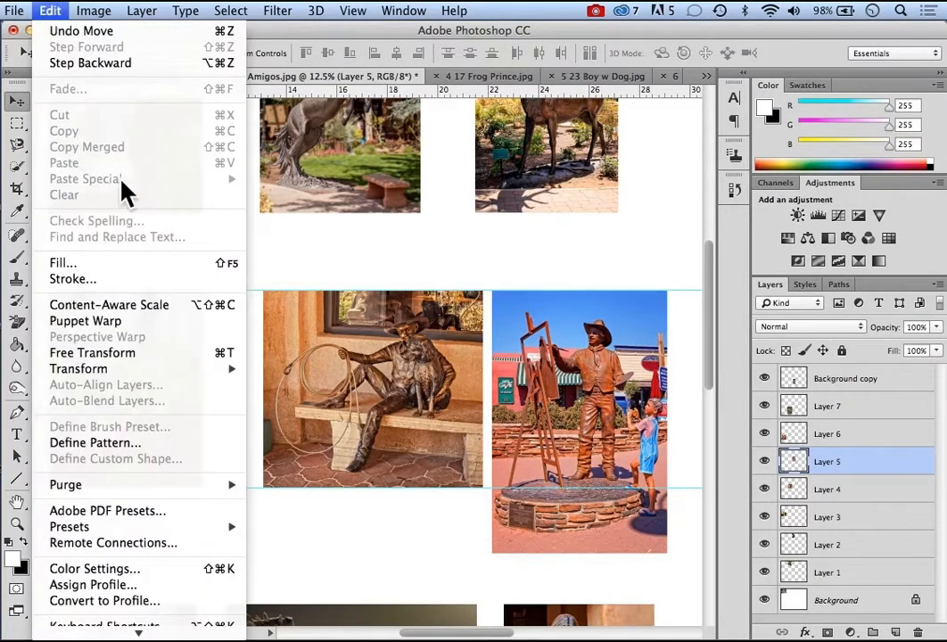
left_click(112, 353)
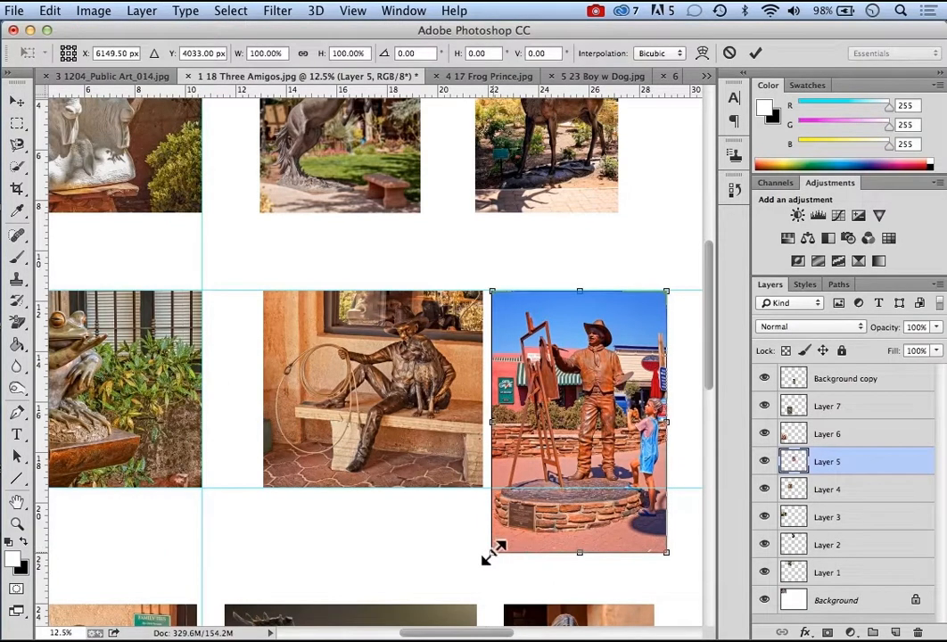
left_click_drag(492, 552, 532, 481)
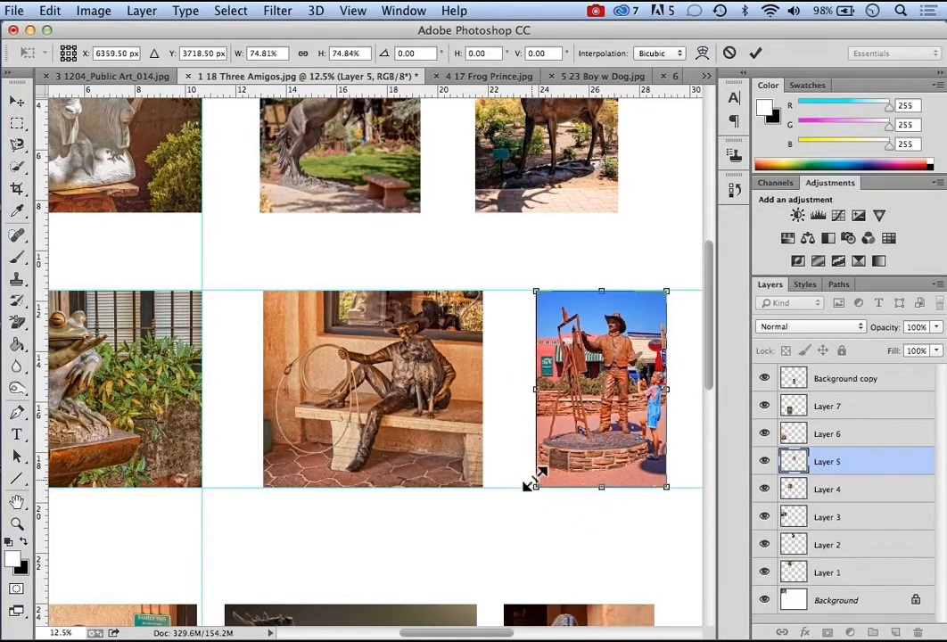
left_click(754, 52)
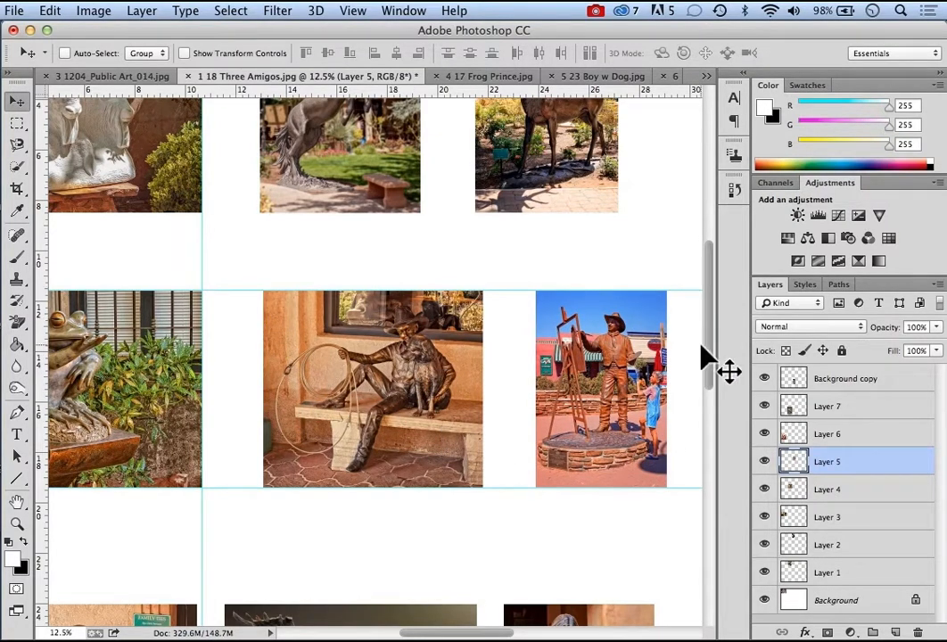
- Move the boy-and-girl sculpture photo on Layer 6 closer beneath the frog photo and enlarge it to about 103.9% to reach the vertical guide
left_click_drag(709, 356, 708, 410)
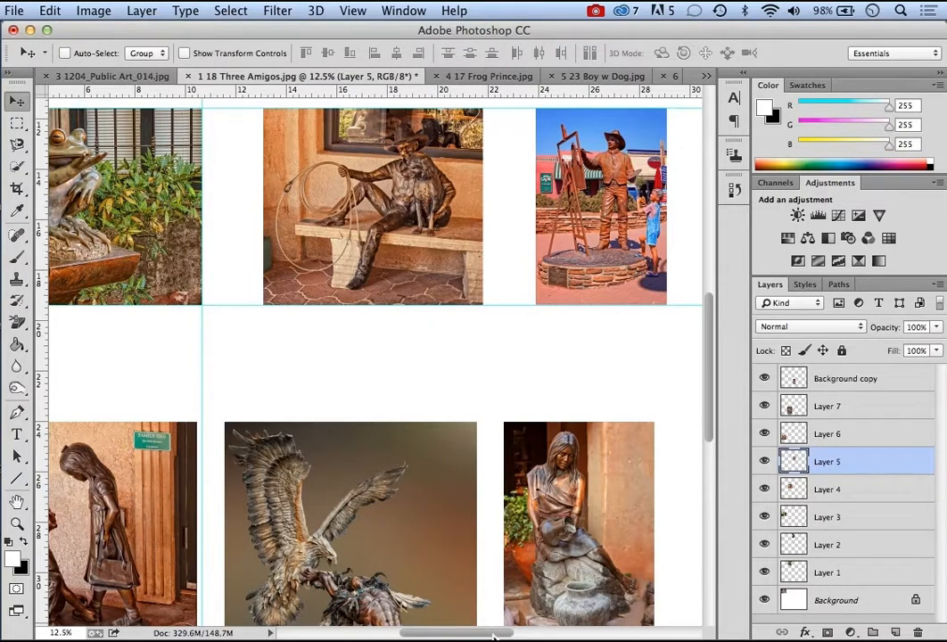
left_click_drag(492, 634, 469, 635)
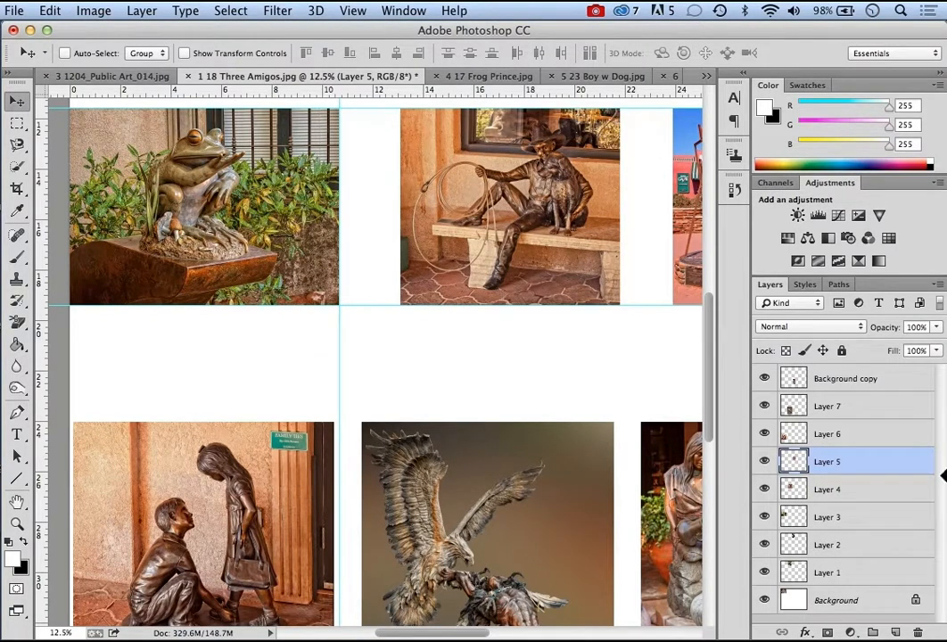
left_click(911, 434)
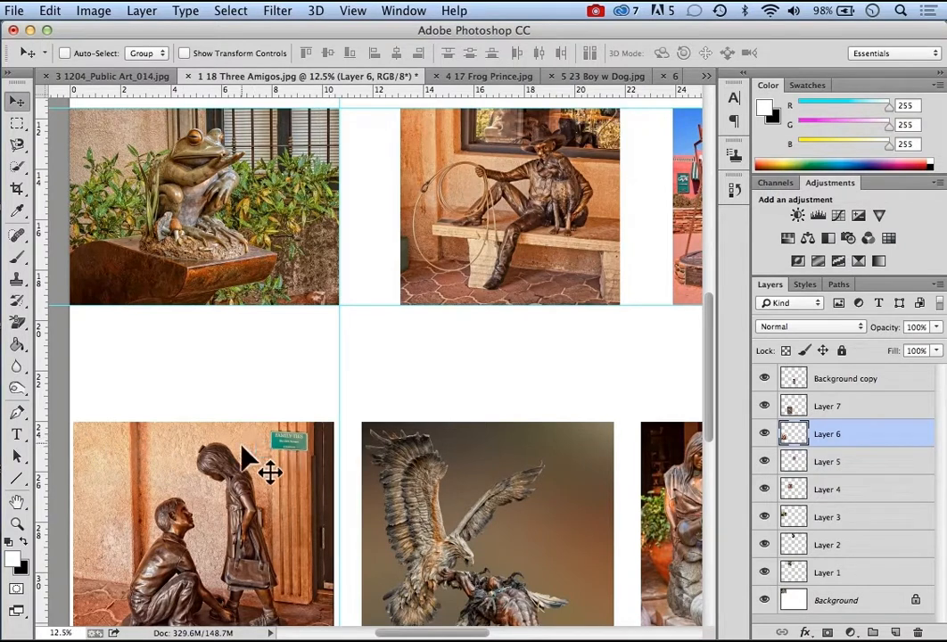
left_click_drag(235, 465, 221, 384)
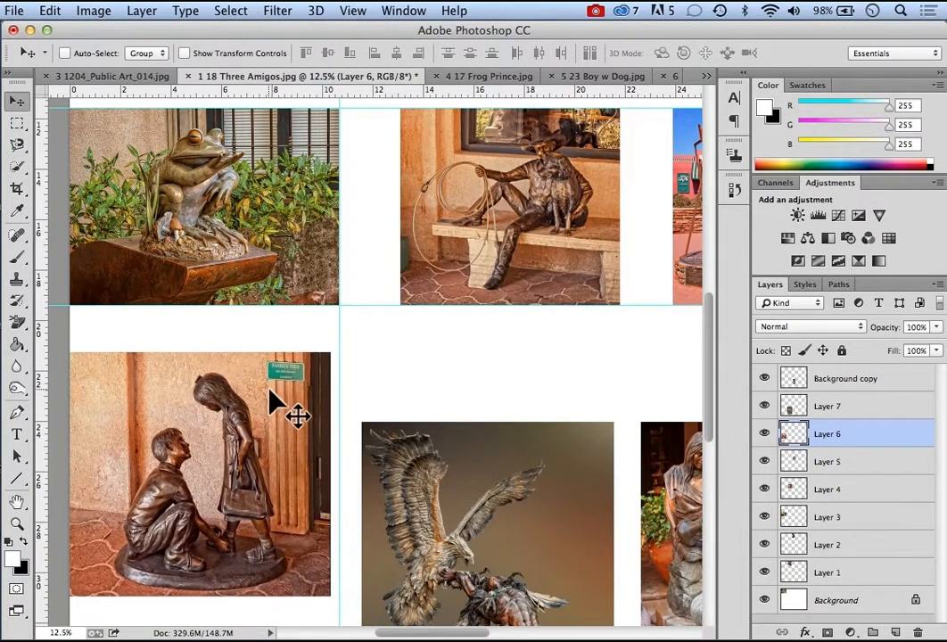
left_click(48, 10)
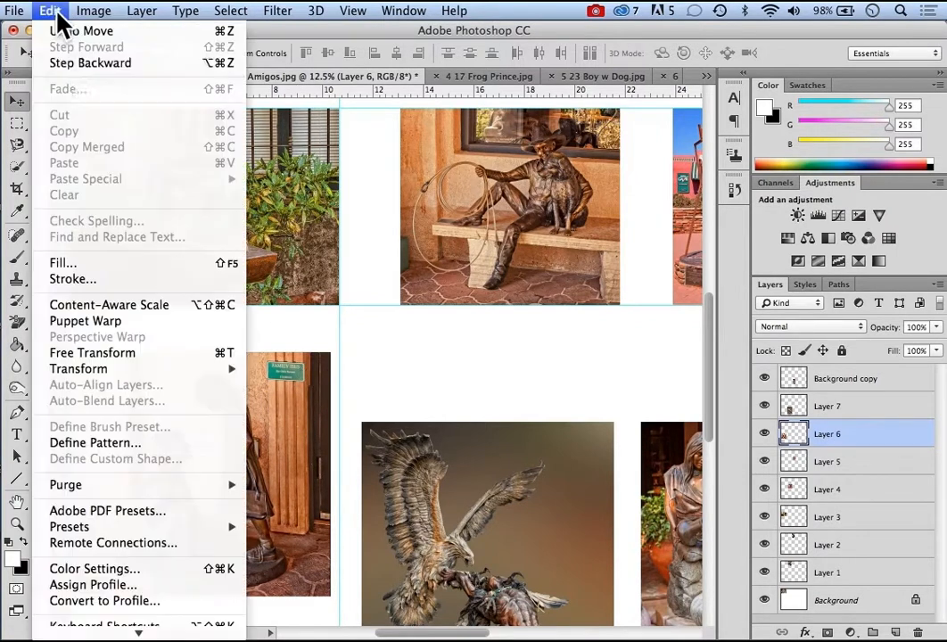
left_click(89, 353)
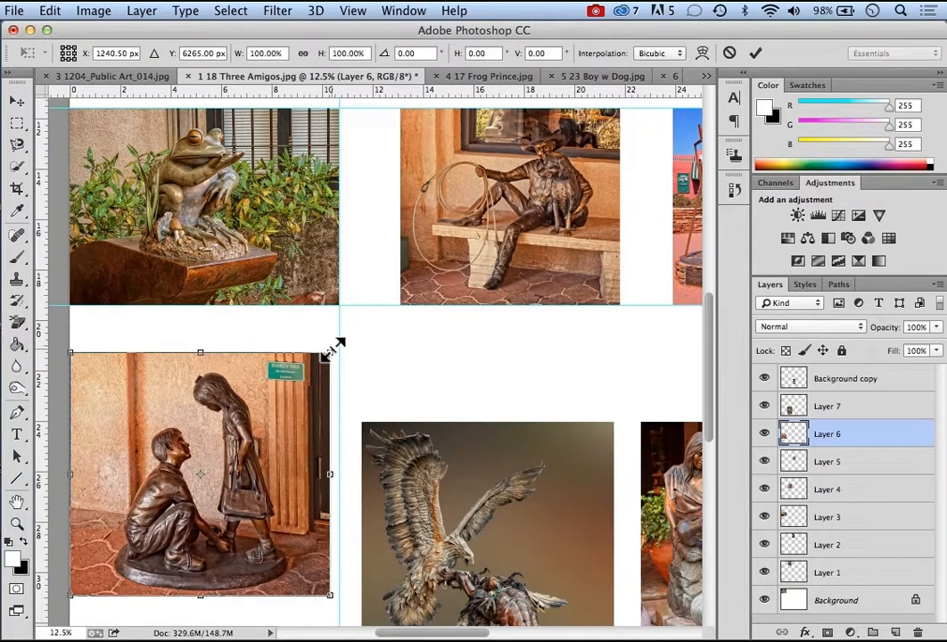
left_click_drag(334, 348, 347, 344)
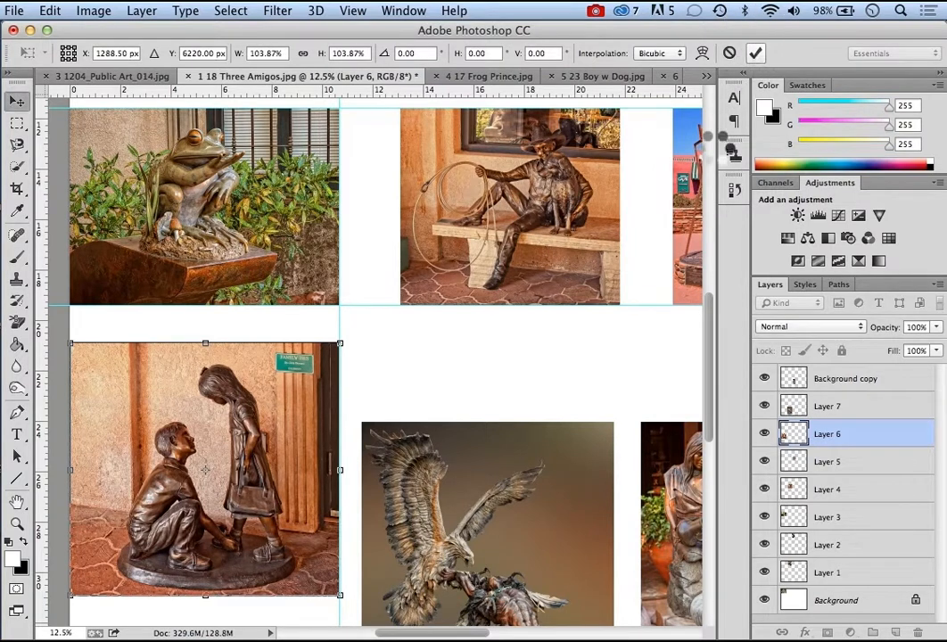
left_click(757, 54)
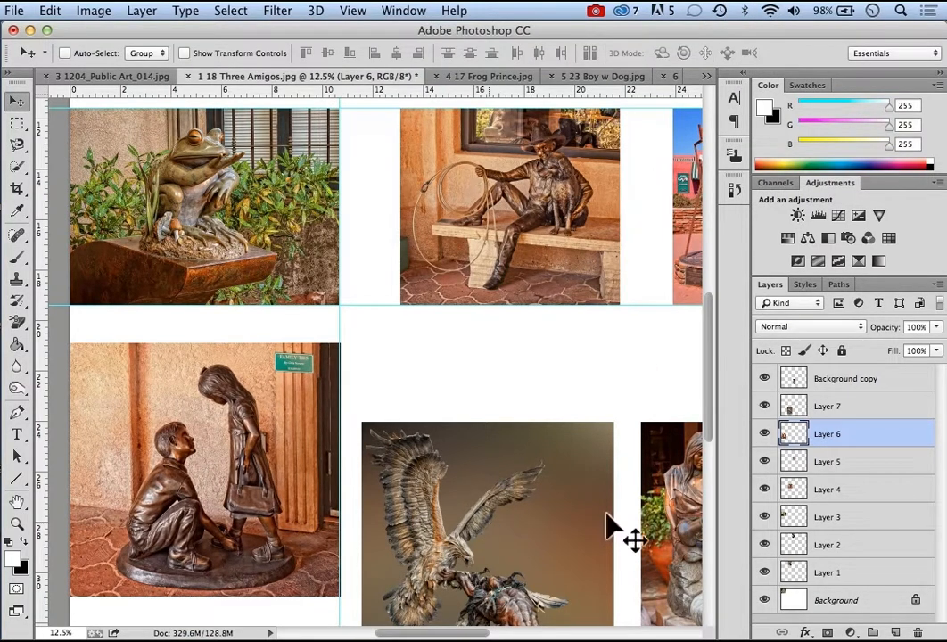
- Move the eagle photo on Layer 7 and the seated woman photo on Background copy up level with the Layer 6 photo's top edge
left_click(887, 406)
left_click_drag(492, 480, 487, 411)
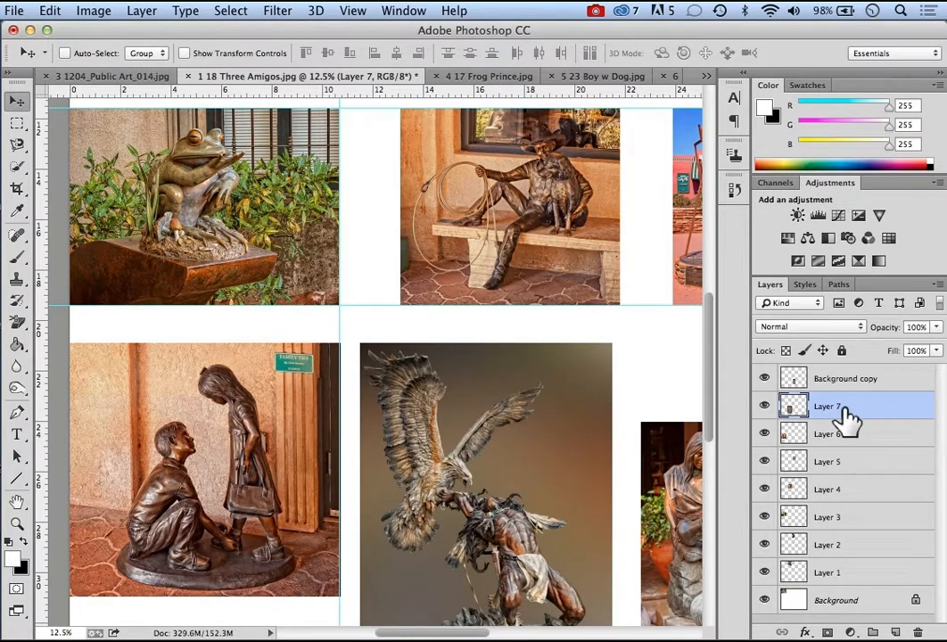
left_click(872, 381)
left_click_drag(677, 468, 667, 387)
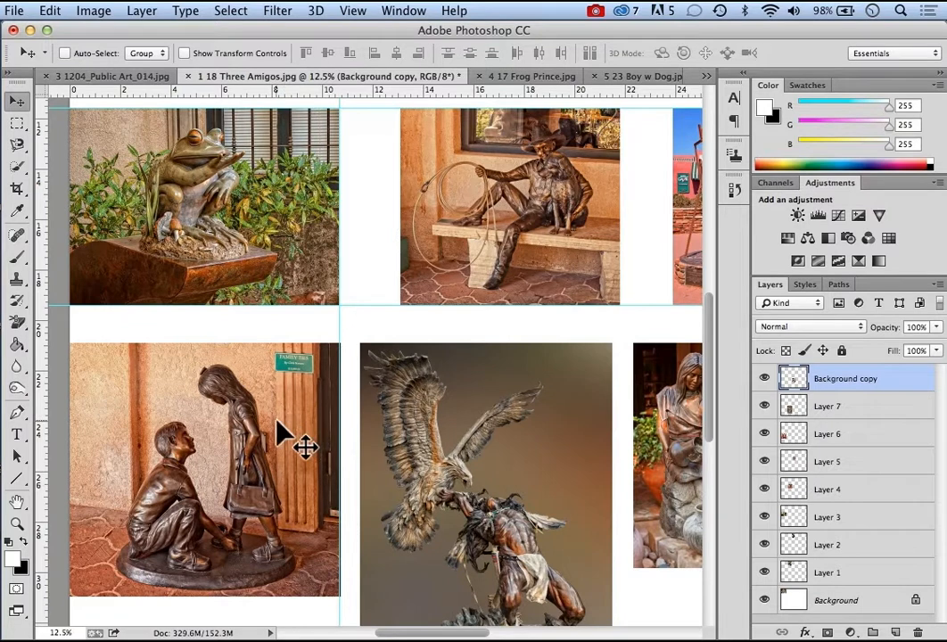
- Scale the boy-and-girl photo on Layer 6 down to about 99.0% to fit the vertical guide
left_click(907, 437)
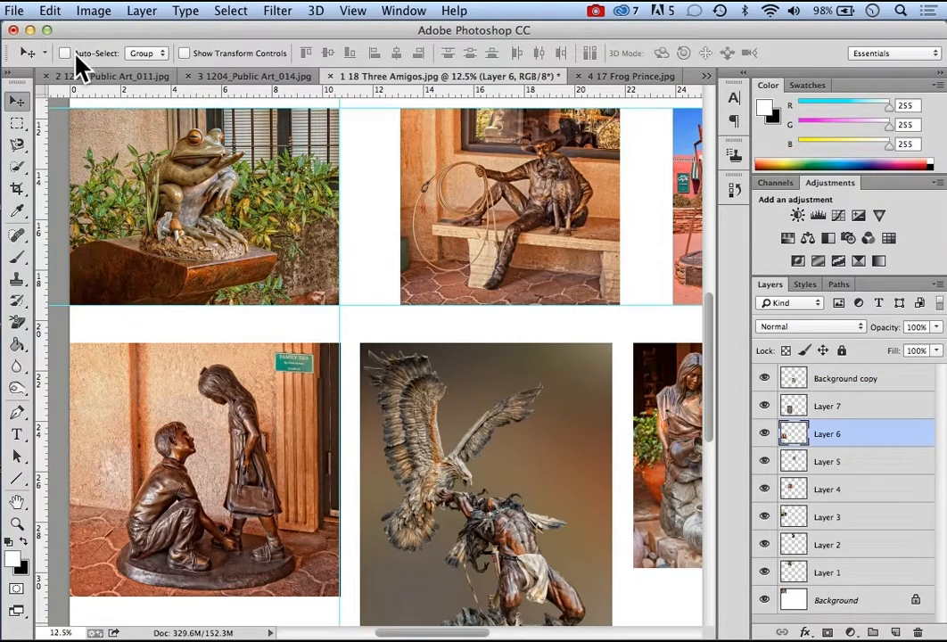
left_click(59, 12)
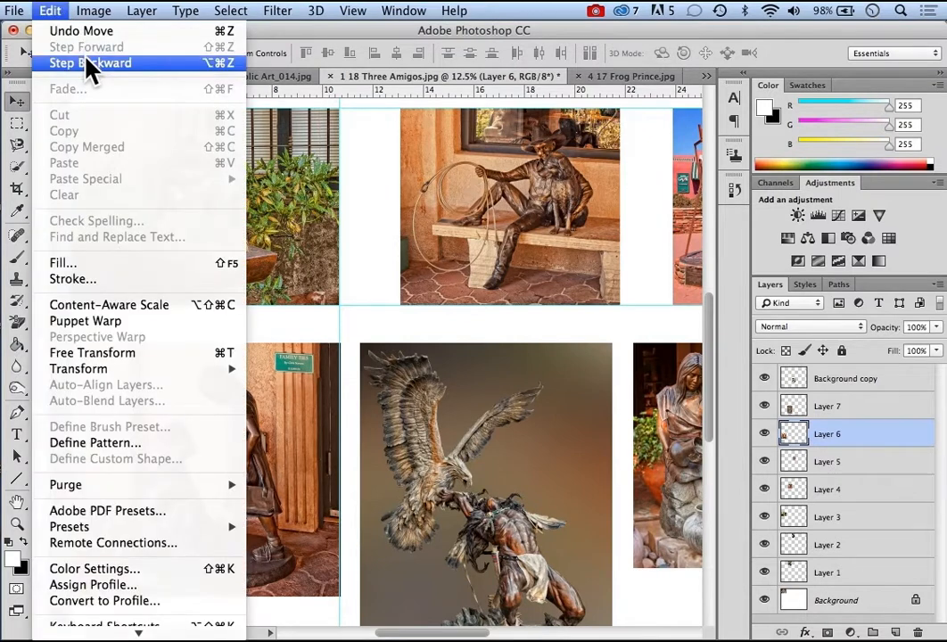
left_click(95, 353)
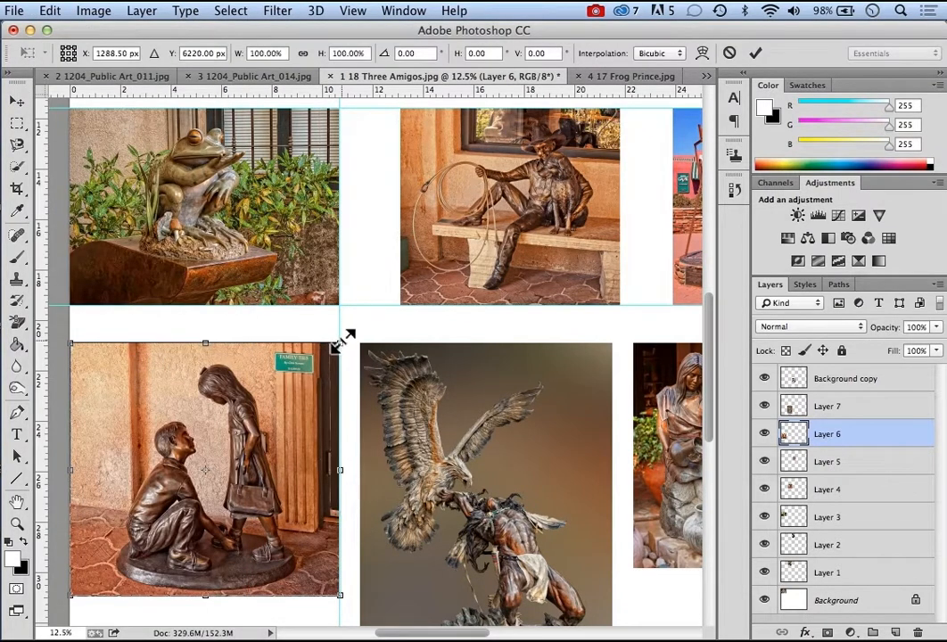
left_click_drag(340, 343, 338, 344)
left_click_drag(339, 343, 340, 341)
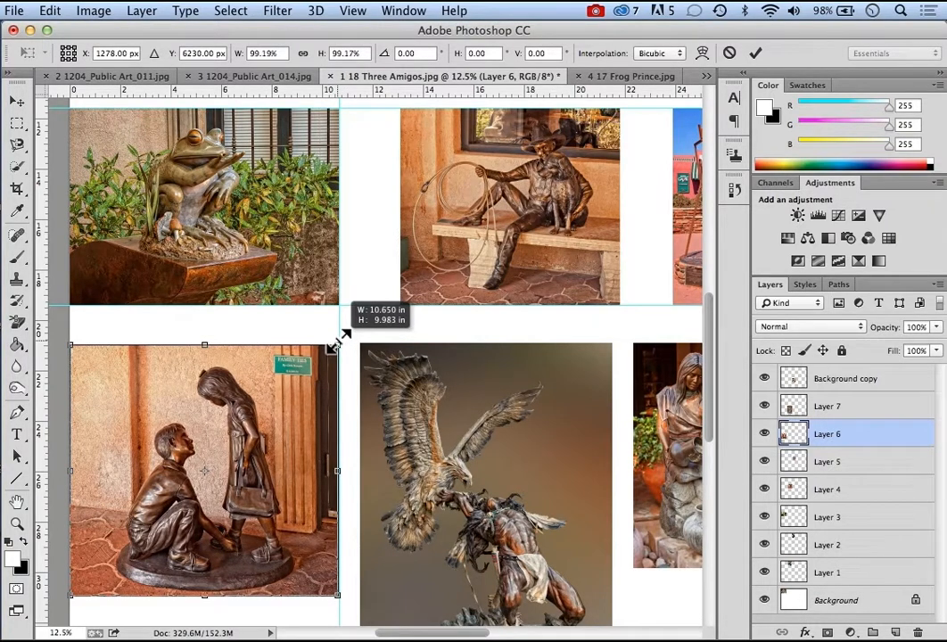
left_click_drag(340, 340, 339, 338)
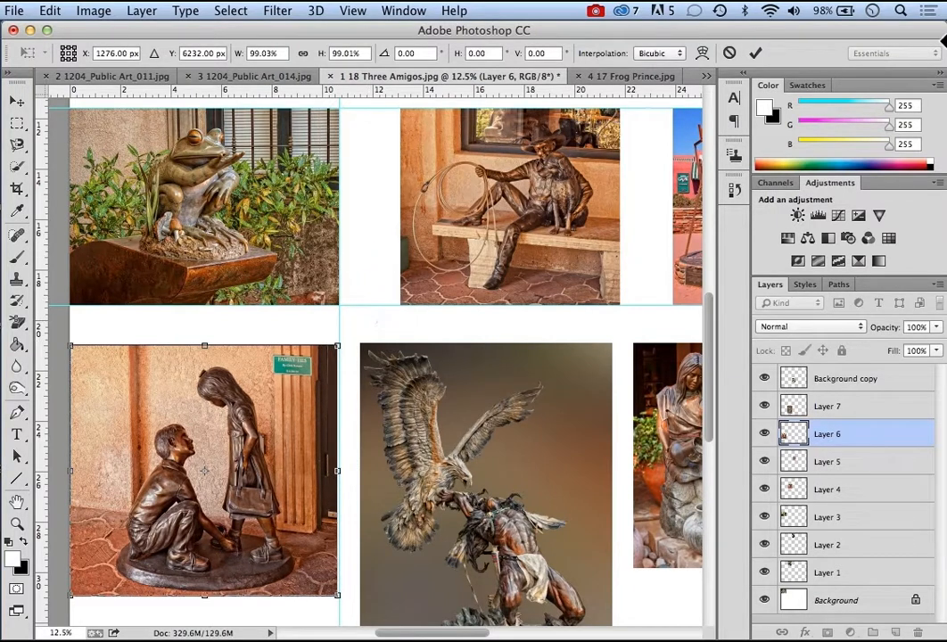
left_click(754, 52)
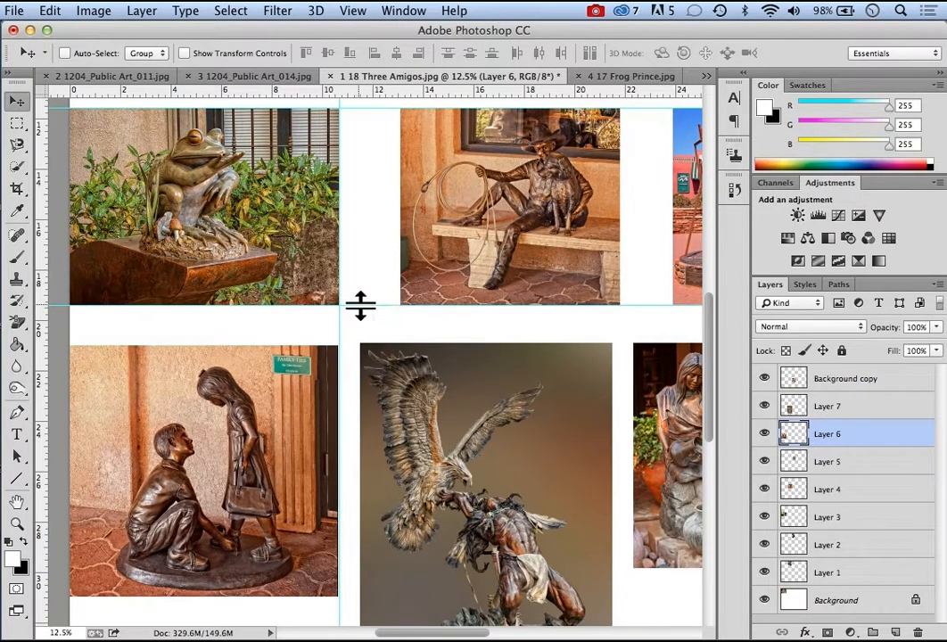
- Move the two horizontal guides from the second row to the top and bottom edges of the Layer 6 photo
left_click_drag(360, 305, 360, 344)
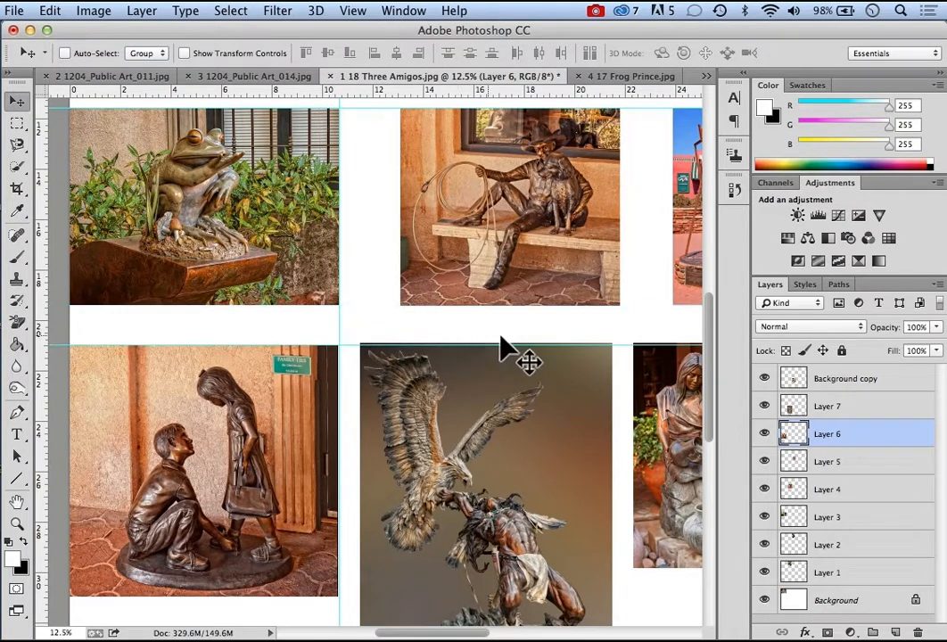
scroll(713, 307, "up", 5)
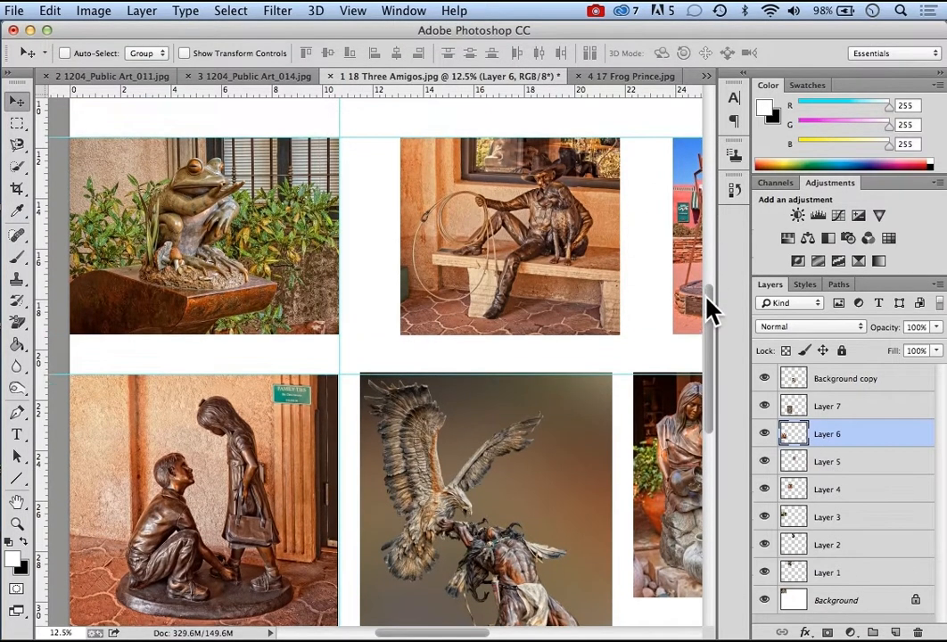
scroll(699, 355, "down", 1)
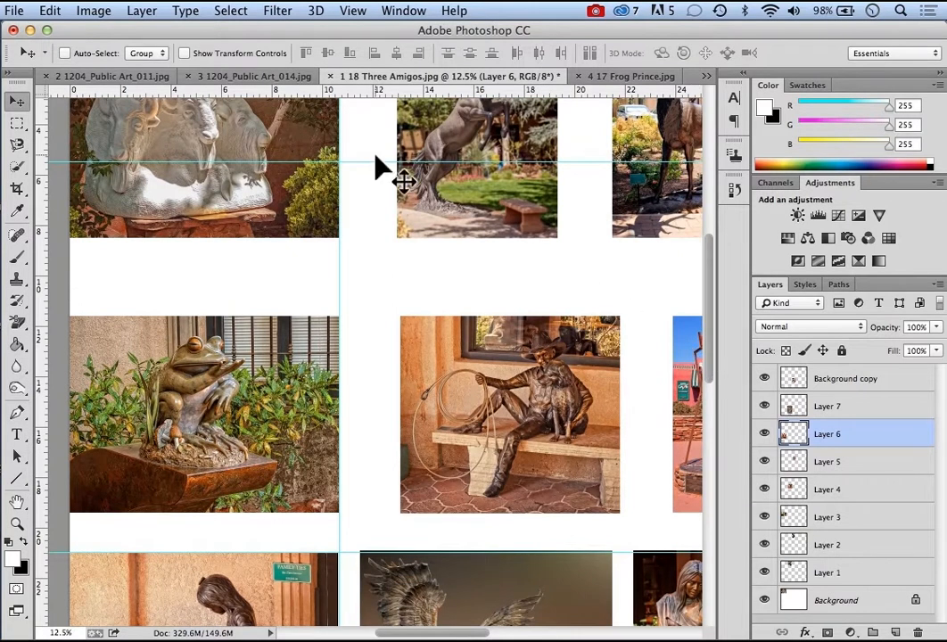
left_click_drag(376, 163, 383, 527)
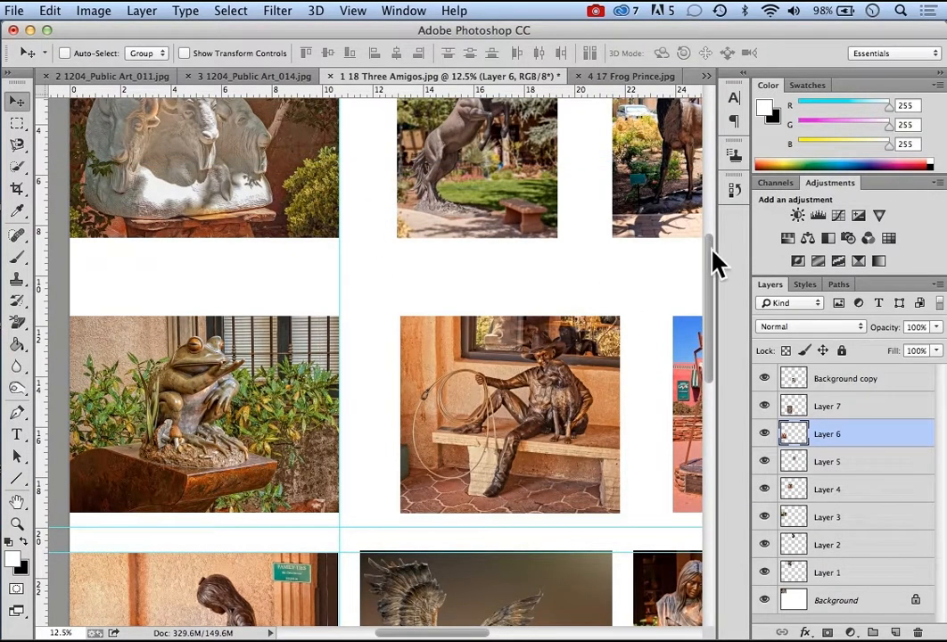
left_click_drag(708, 253, 713, 363)
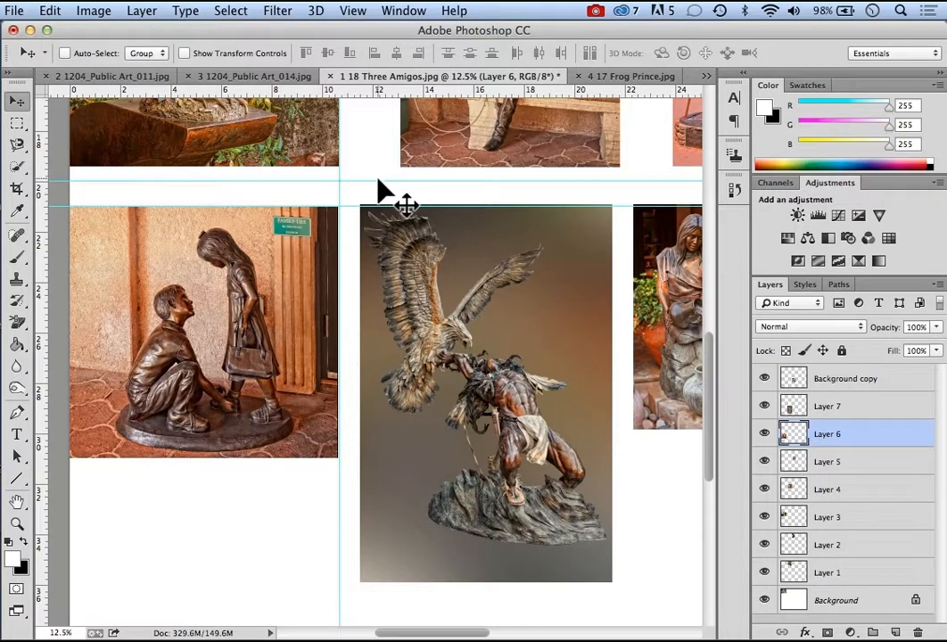
left_click_drag(378, 180, 356, 457)
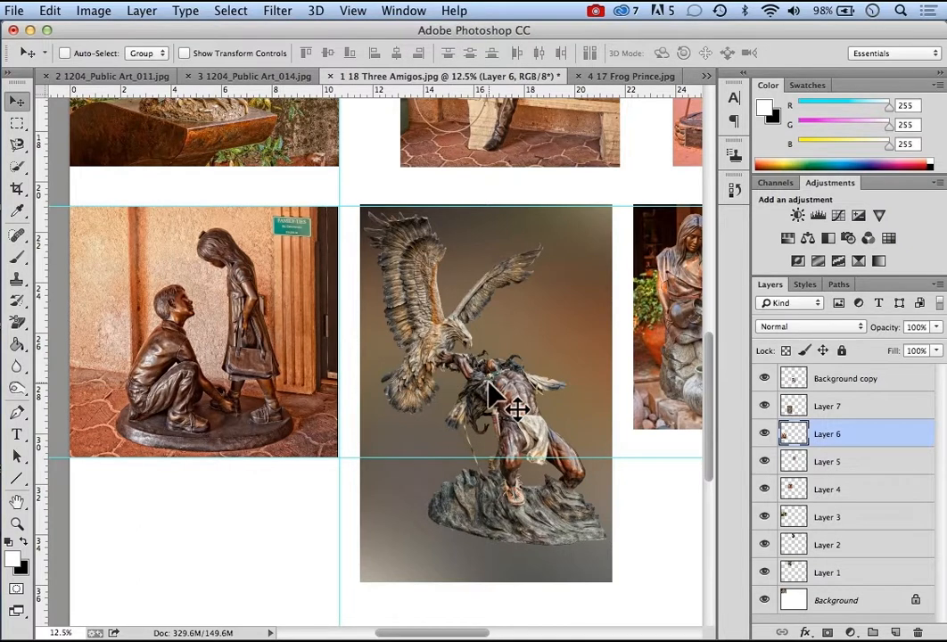
- Align the eagle photo on Layer 7 with the top guide, scale it to about 66.5% to reach the bottom guide, and shift it toward Layer 6
left_click(861, 407)
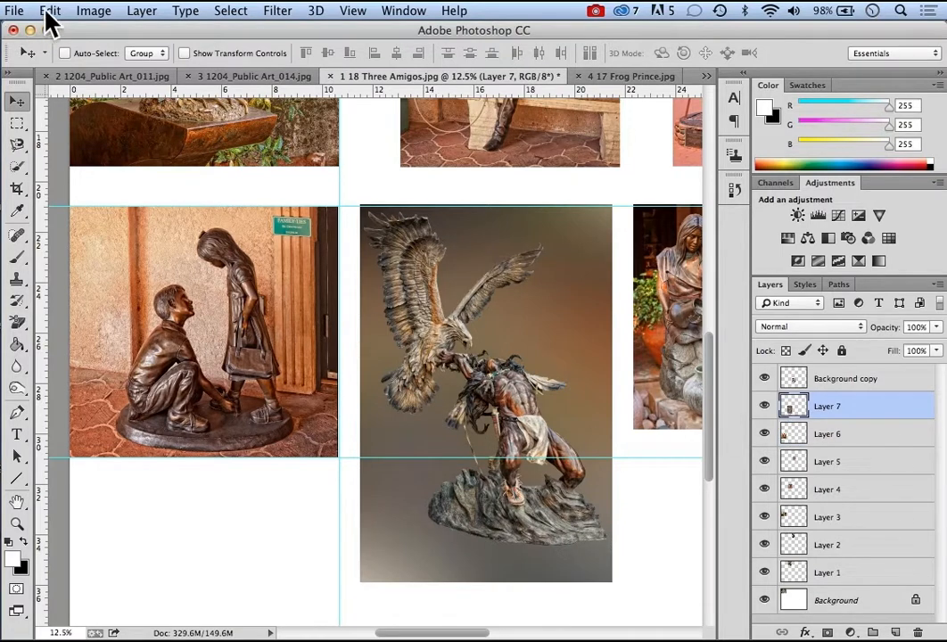
left_click_drag(486, 298, 486, 300)
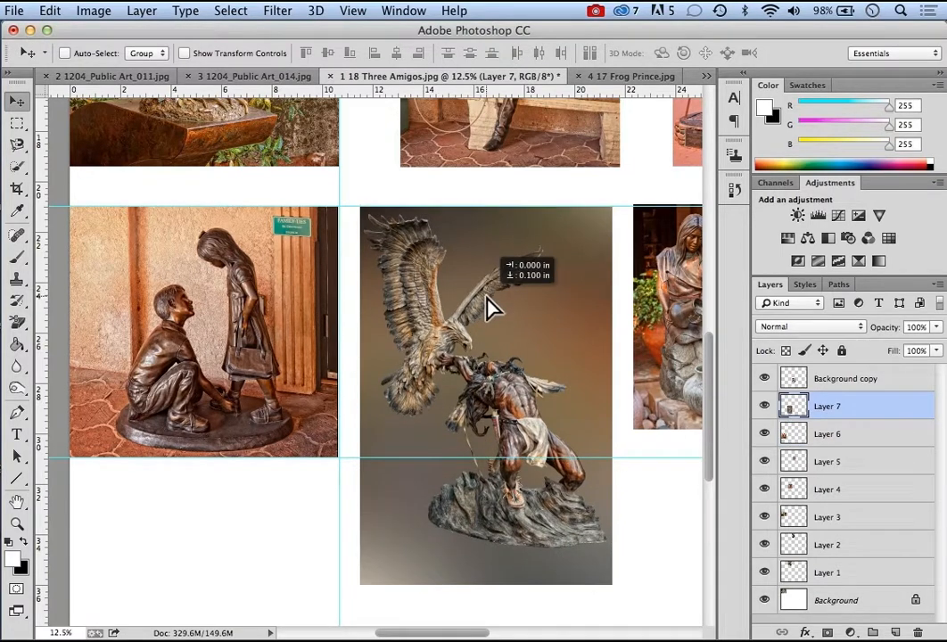
left_click(56, 12)
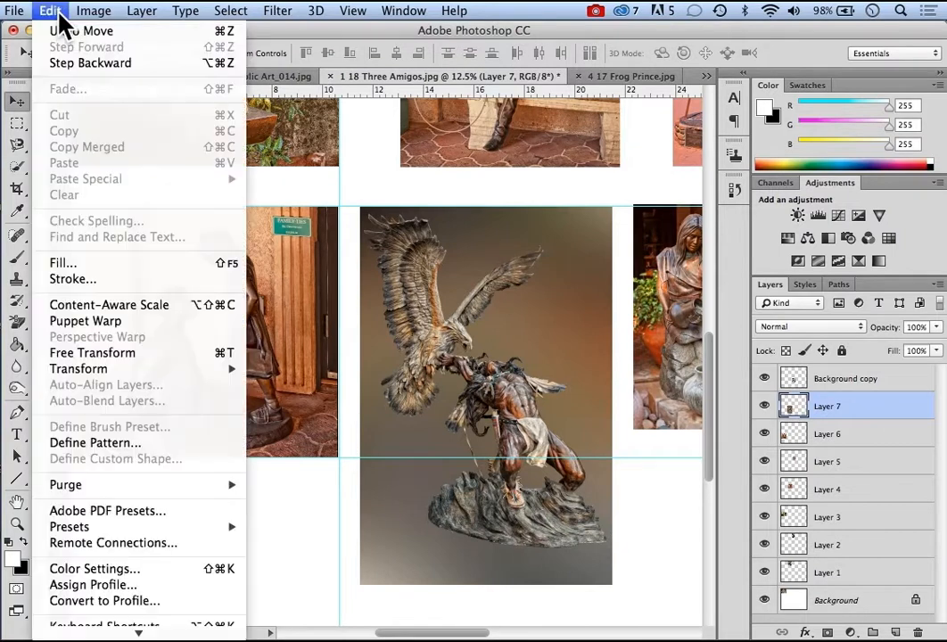
left_click(100, 356)
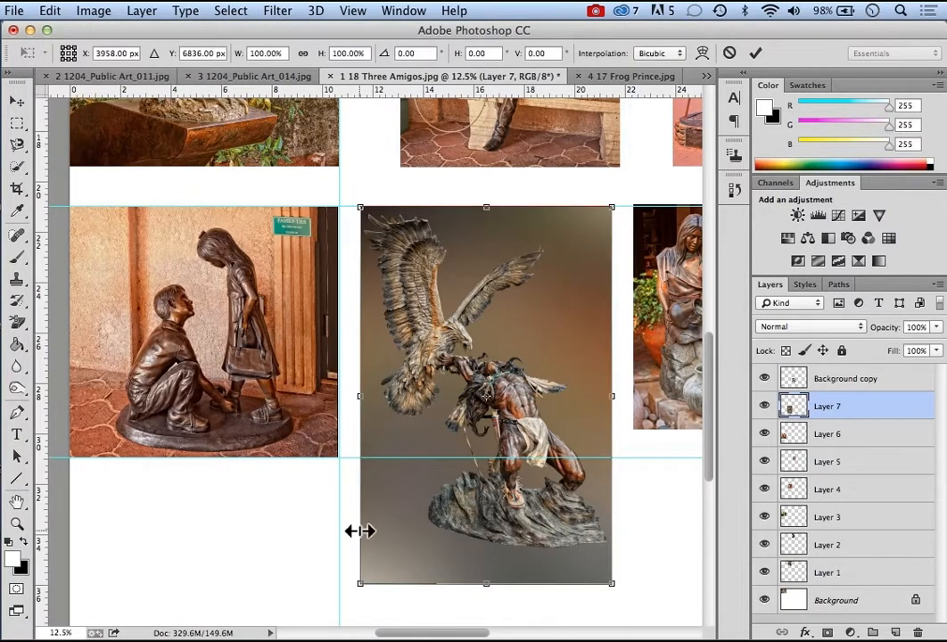
left_click_drag(363, 580, 431, 446)
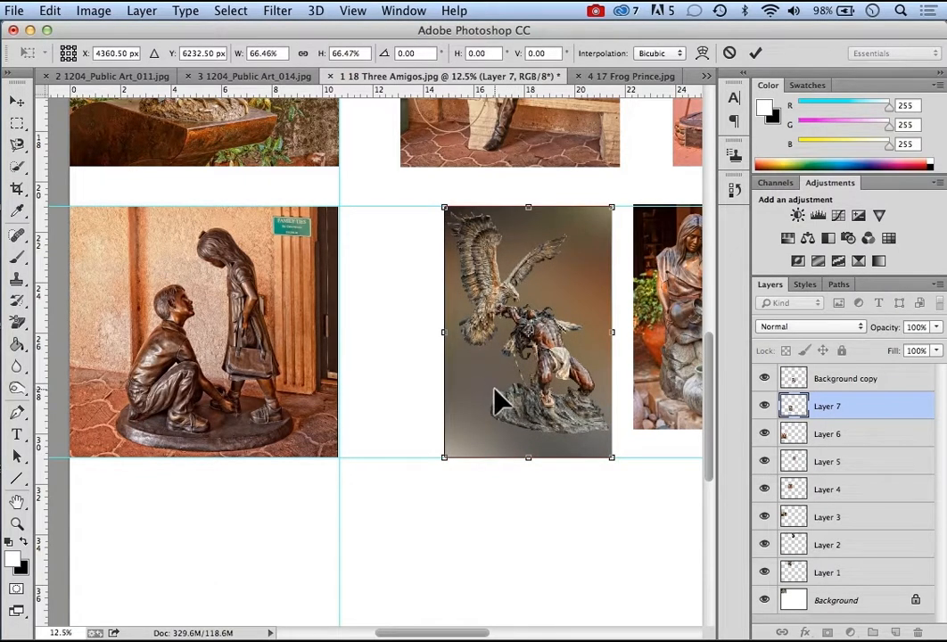
left_click_drag(489, 387, 437, 390)
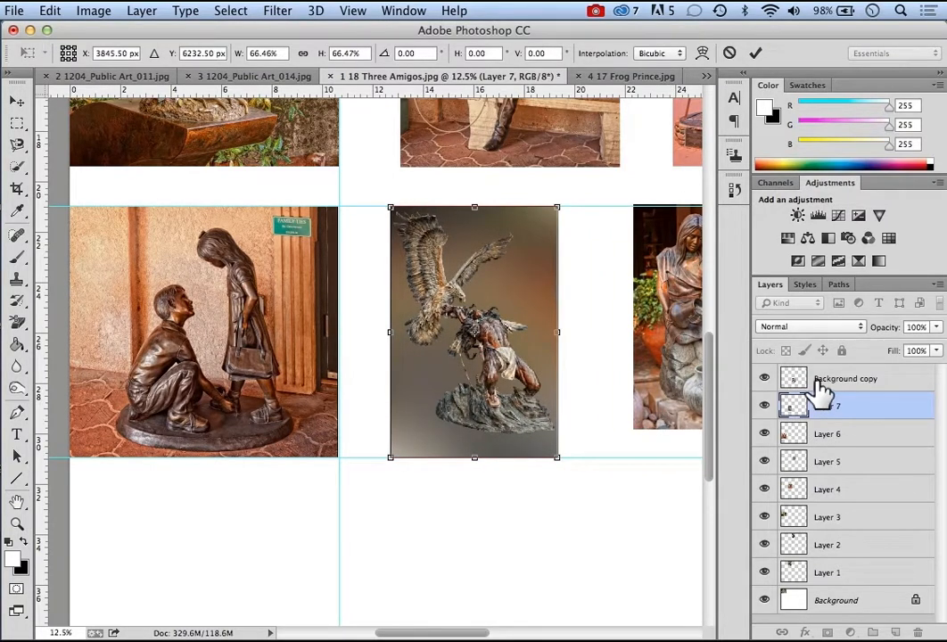
left_click_drag(465, 634, 496, 635)
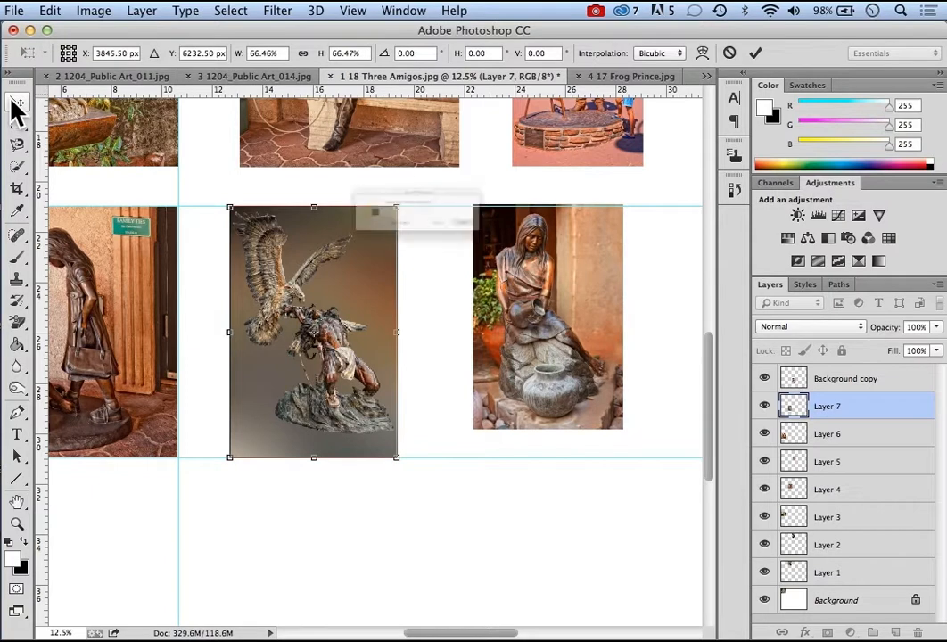
left_click(17, 107)
left_click(568, 250)
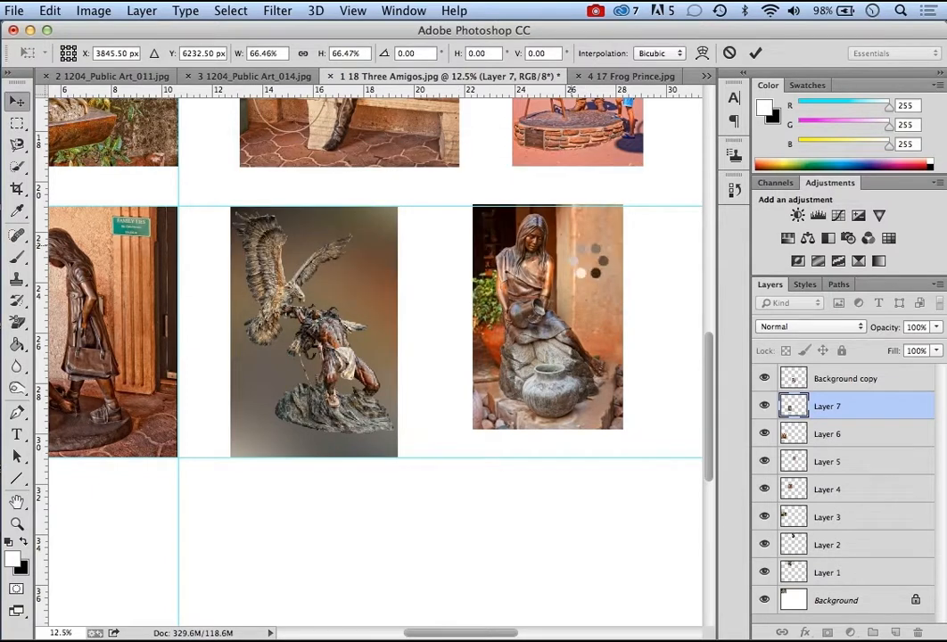
key("shift+Left")
key("shift+Left")
key("shift+Left")
key("shift+Left")
key("shift+Left")
key("shift+Left")
key("shift+Left")
key("shift+Left")
key("shift+Left")
key("shift+Left")
key("shift+Left")
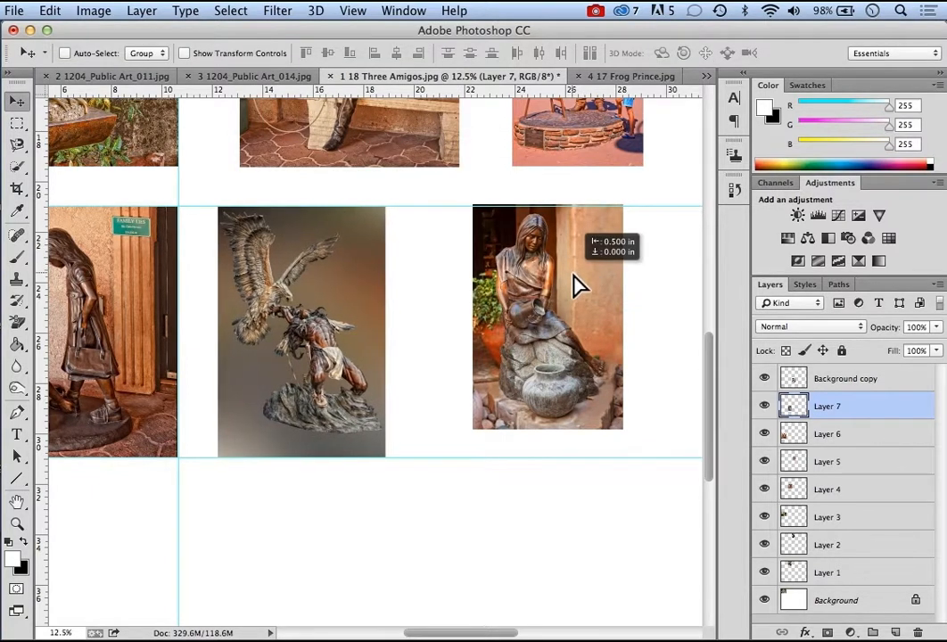
key("ctrl+z")
- Align the seated woman photo on Background copy with the top guide and scale it to about 111.3% to reach the bottom guide
left_click(861, 381)
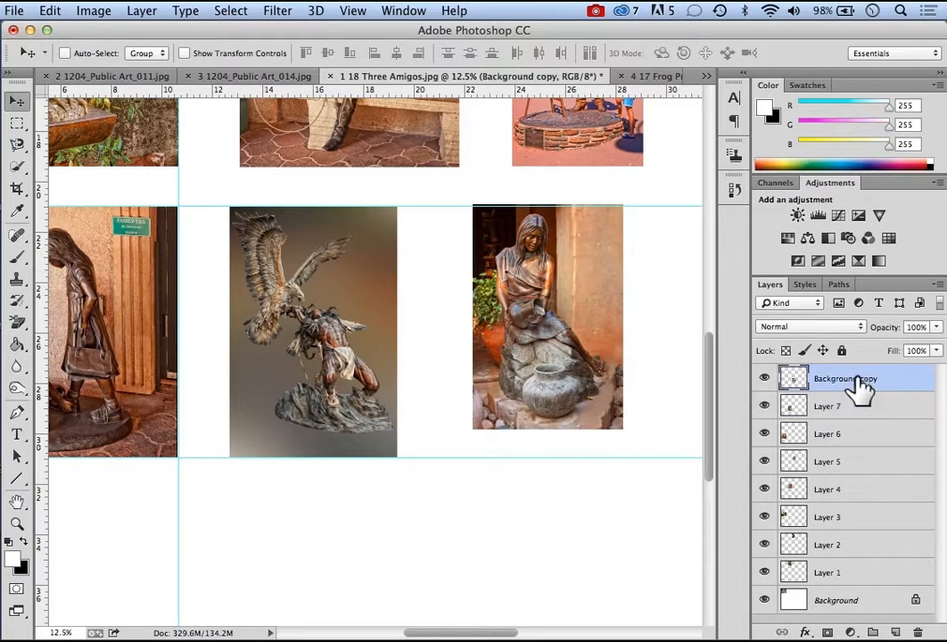
left_click_drag(532, 308, 499, 299)
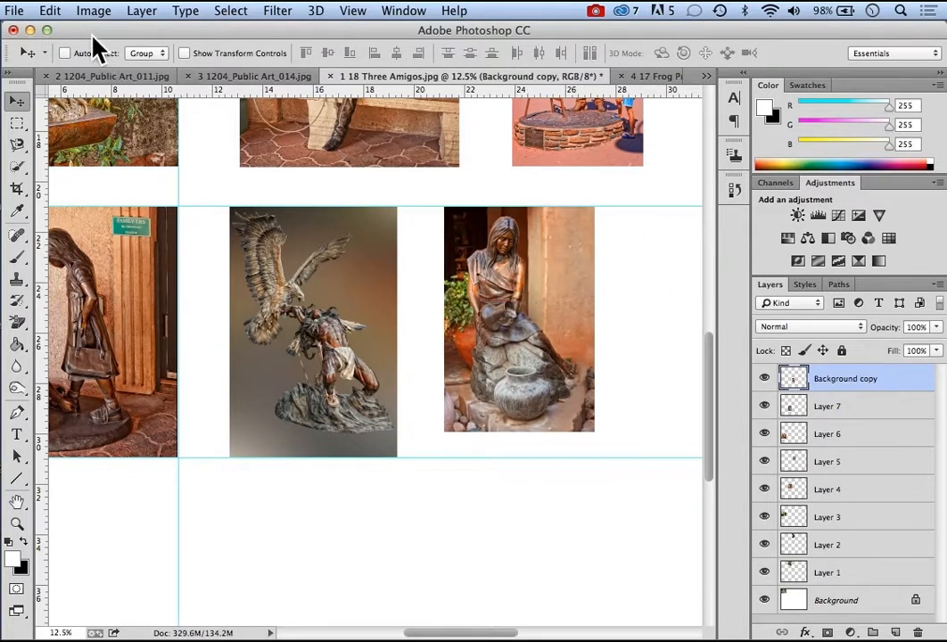
left_click(46, 11)
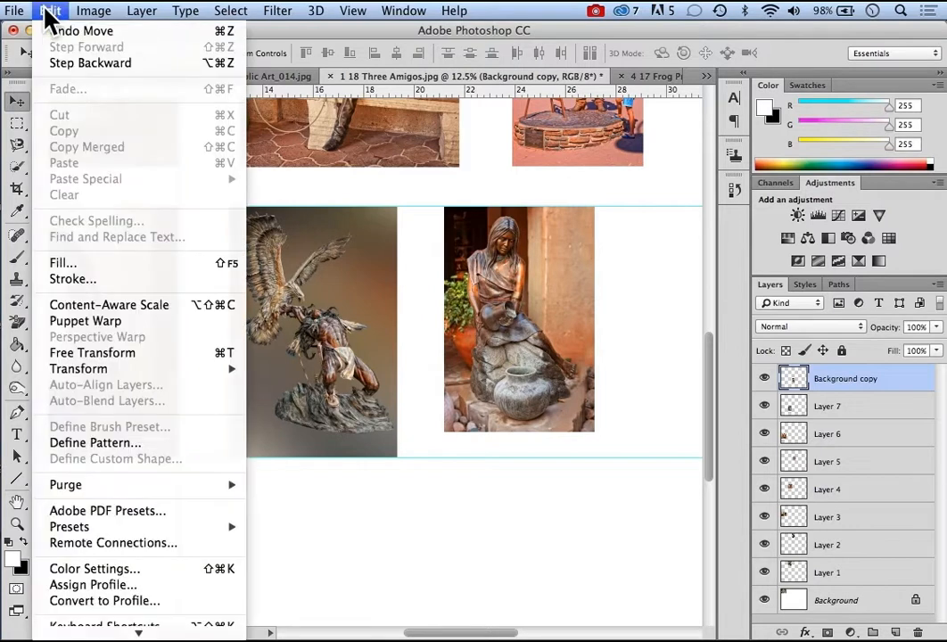
left_click(108, 356)
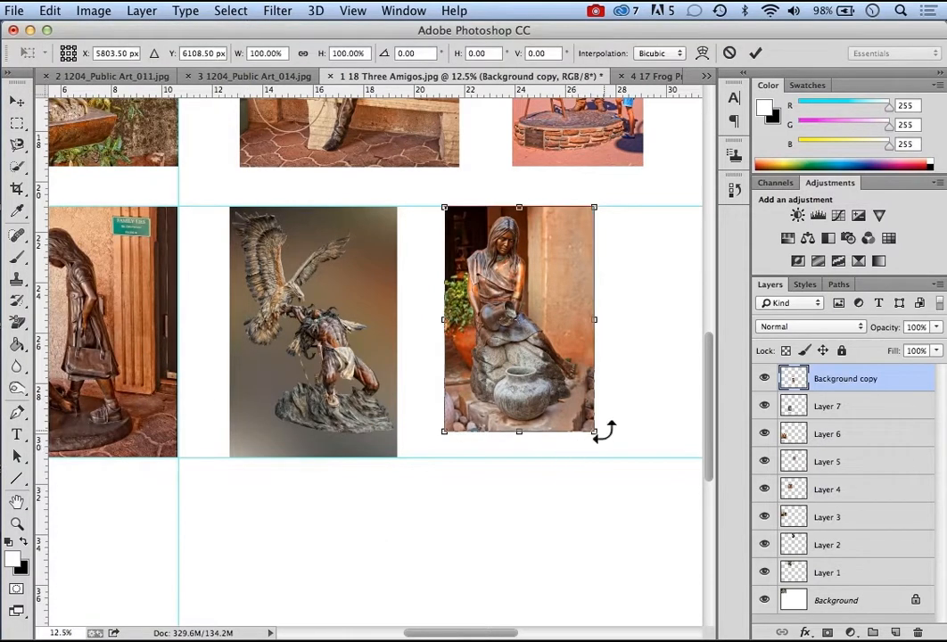
left_click_drag(596, 431, 616, 456)
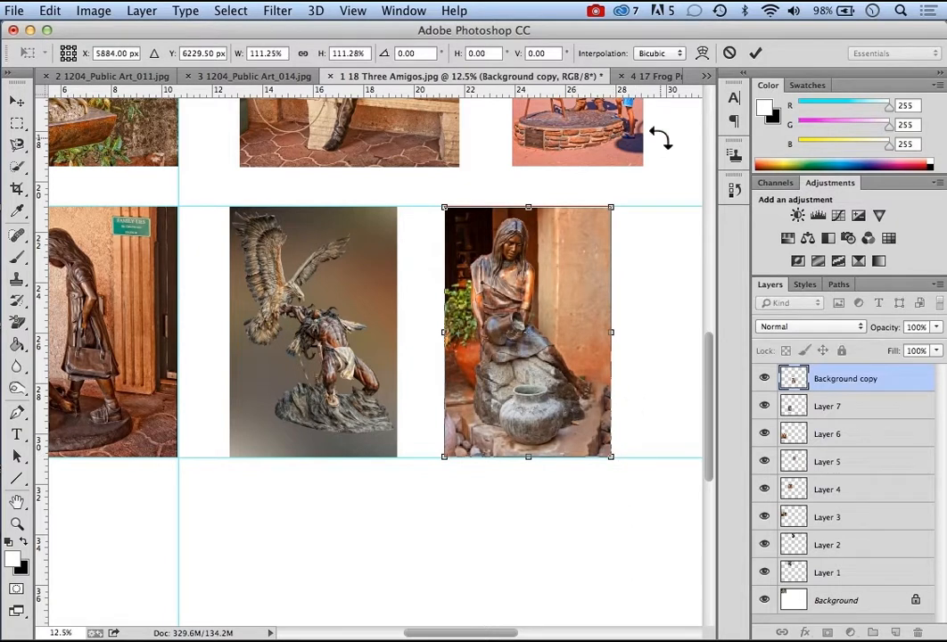
left_click(755, 54)
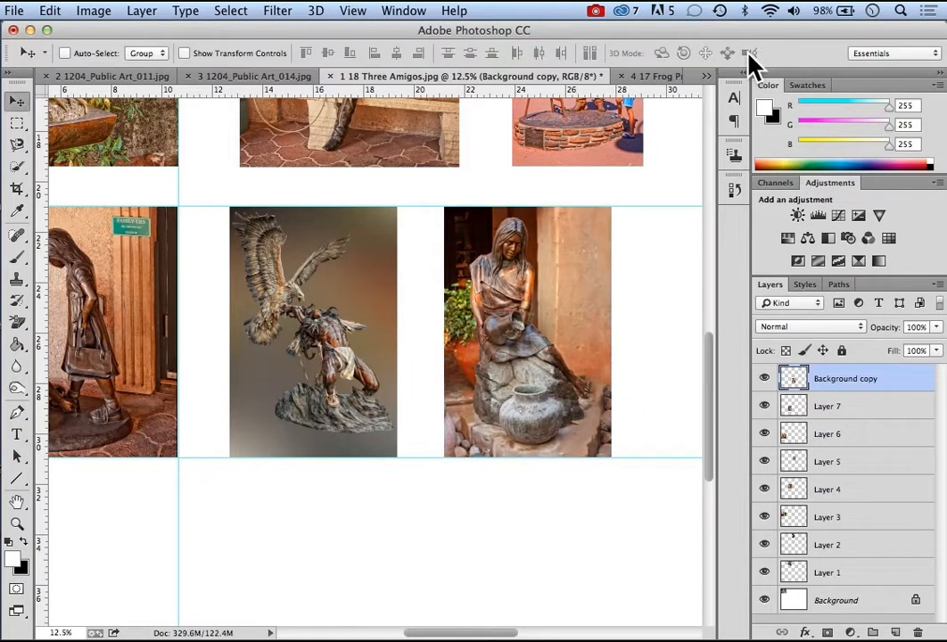
- Shift the second row's Layer 4 and Layer 5 photos left, lining up Layer 5's right edge with the elk photo above
left_click(15, 525)
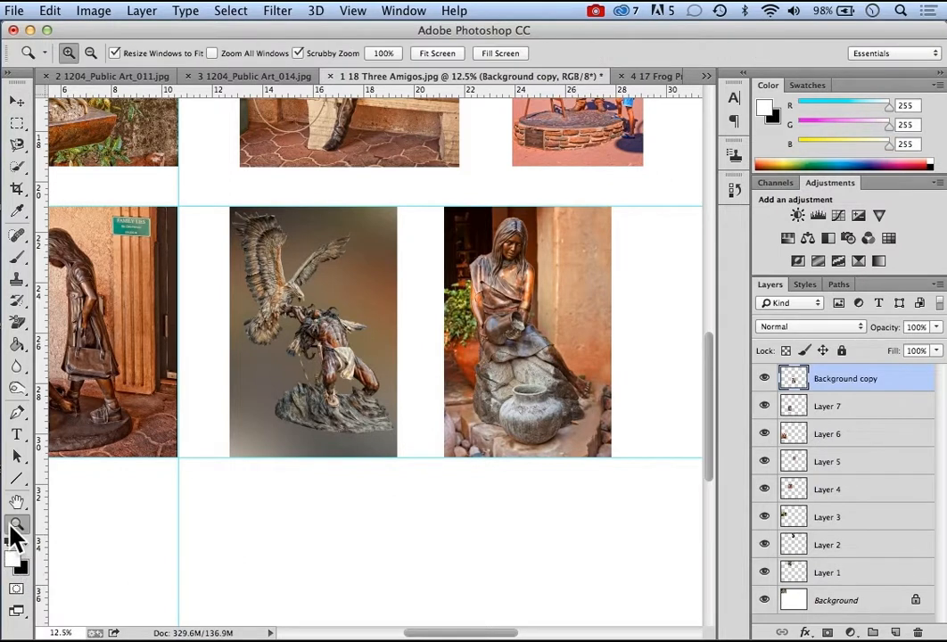
left_click(445, 54)
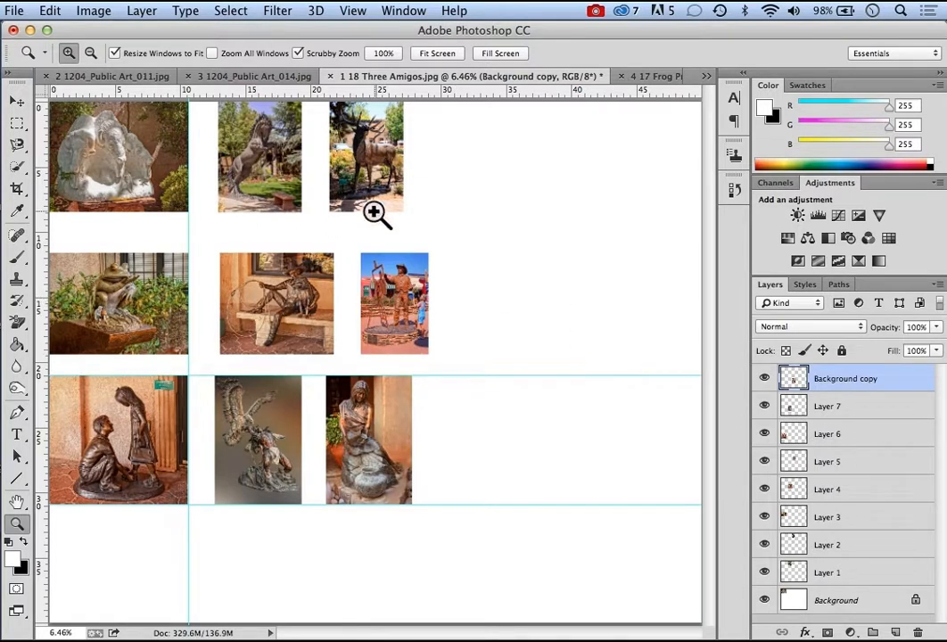
left_click(863, 489)
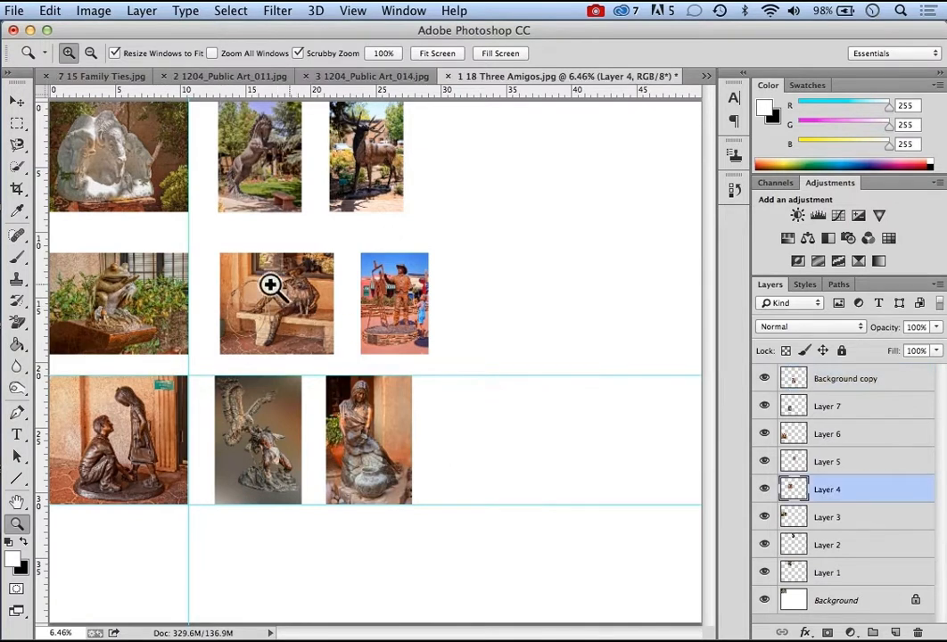
left_click(18, 102)
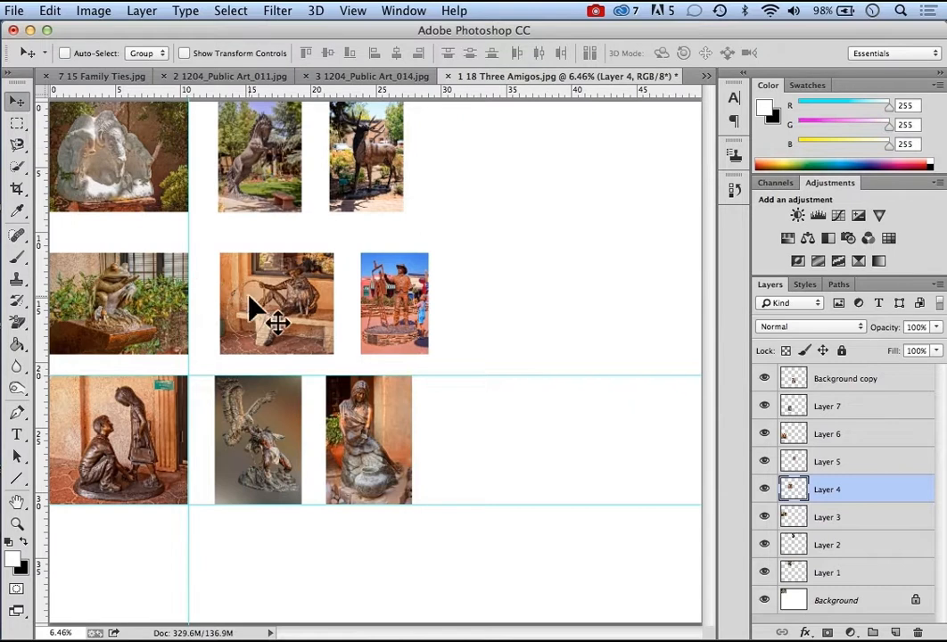
left_click_drag(255, 302, 244, 305)
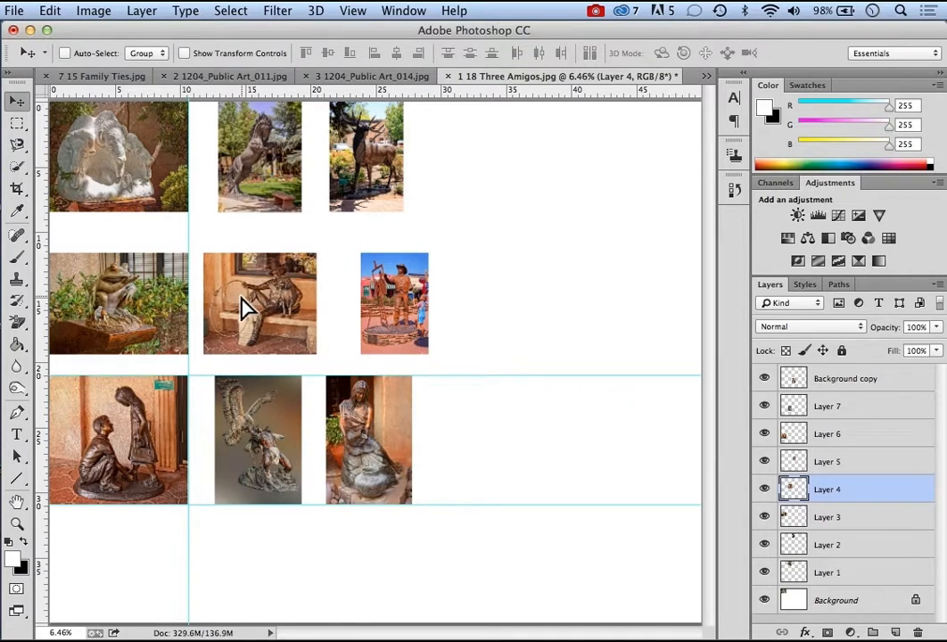
left_click(833, 465)
left_click_drag(409, 318, 387, 317)
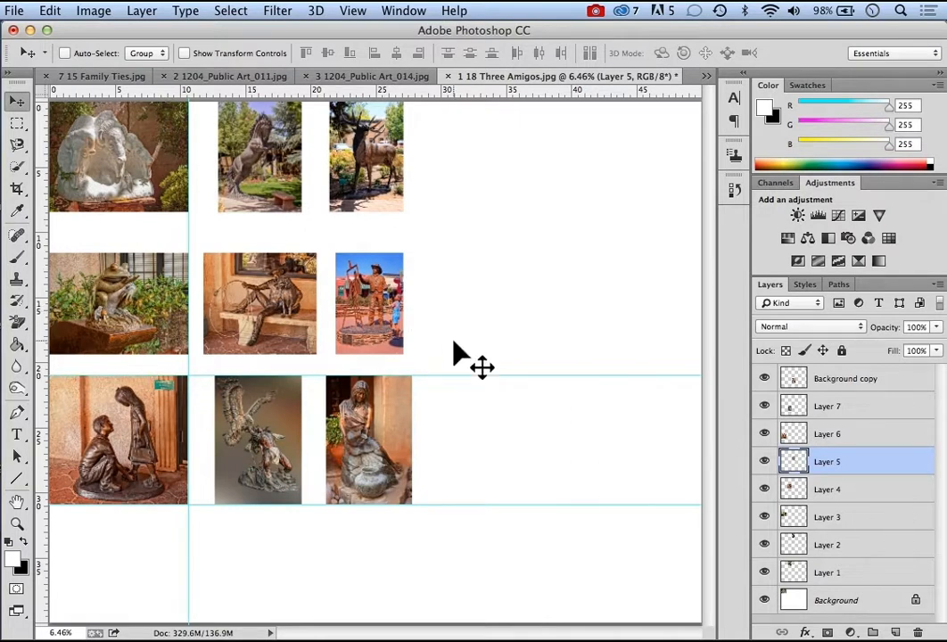
- Shift the third row's eagle and seated woman photos left, lining up the woman photo's right edge with the third column
left_click(855, 408)
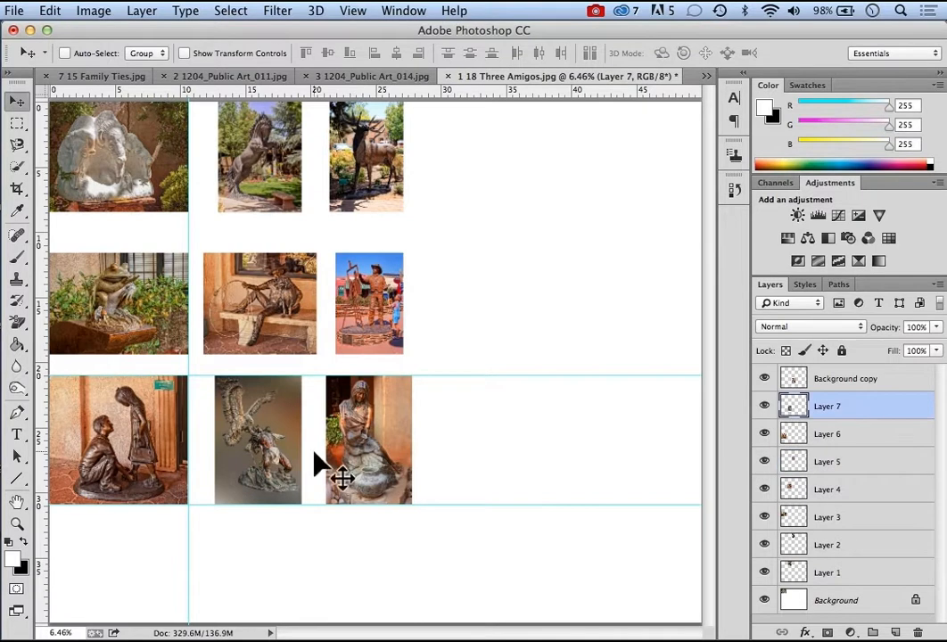
mouse_move(280, 460)
left_mouse_down()
mouse_move(265, 452)
mouse_move(270, 470)
left_mouse_up()
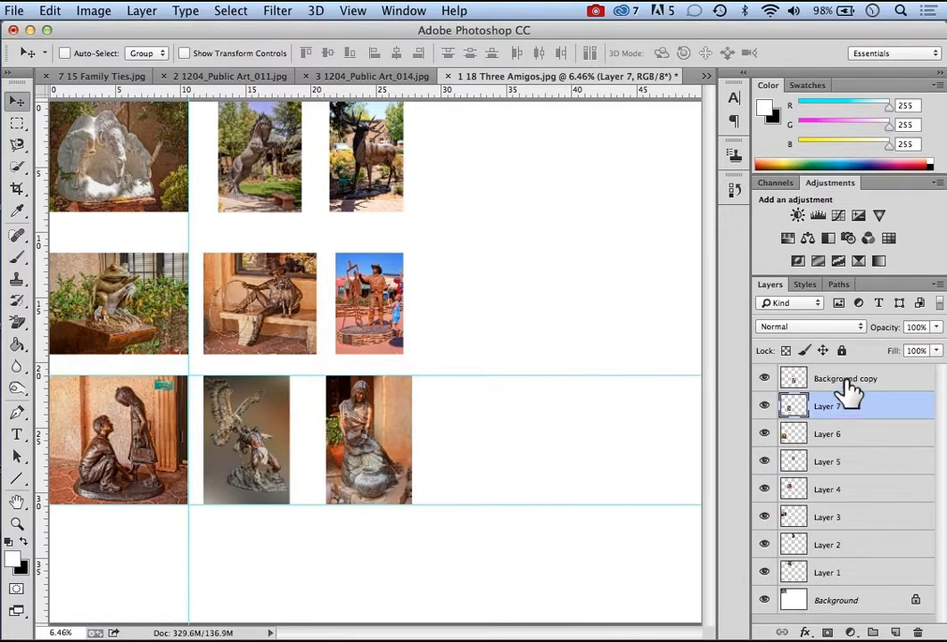
left_click(848, 385)
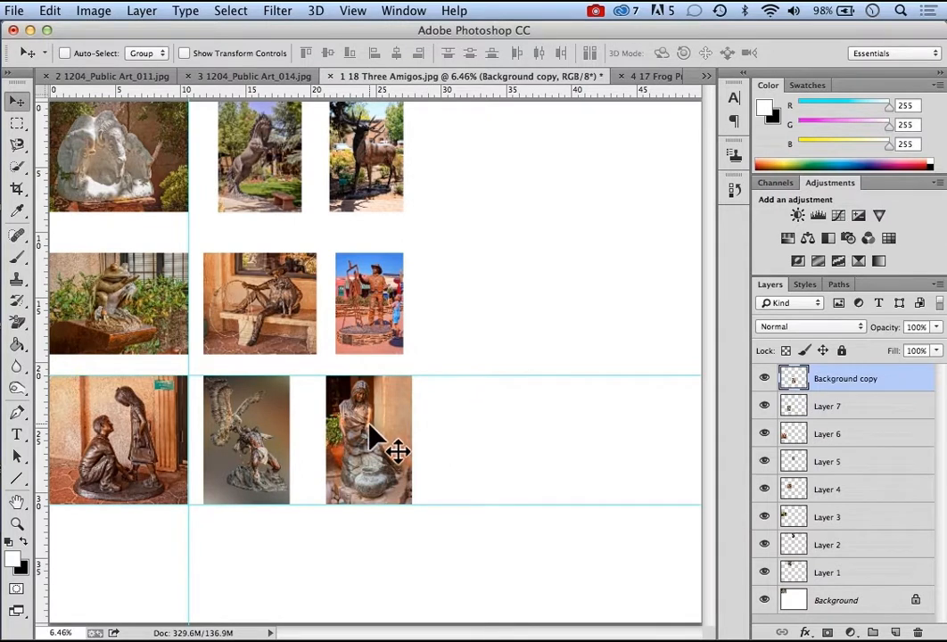
left_click_drag(364, 424, 360, 426)
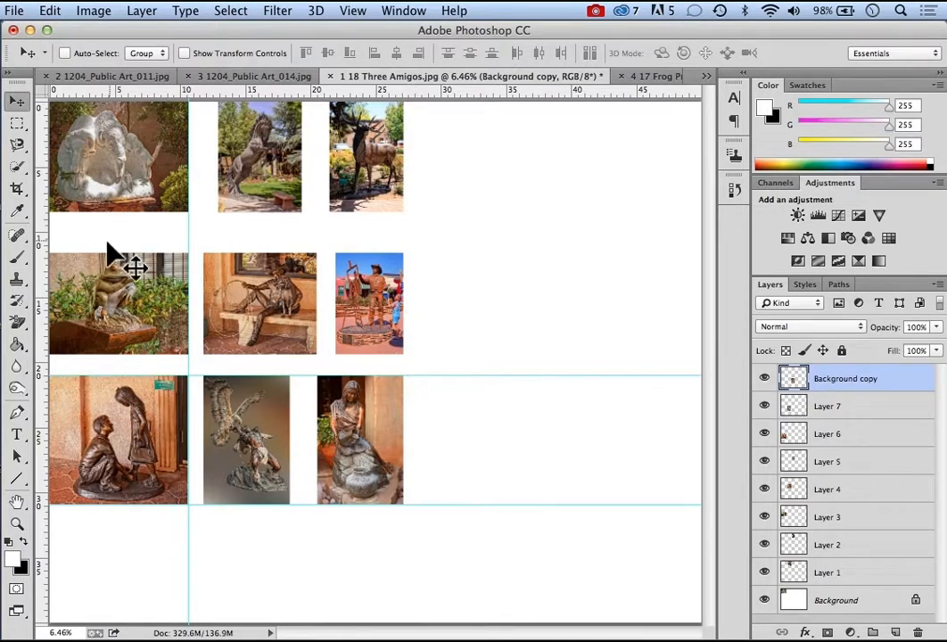
- Place a vertical guide along the right edges of the third-column photos and nudge the horse photo on Layer 1 slightly left
left_click_drag(41, 264, 403, 267)
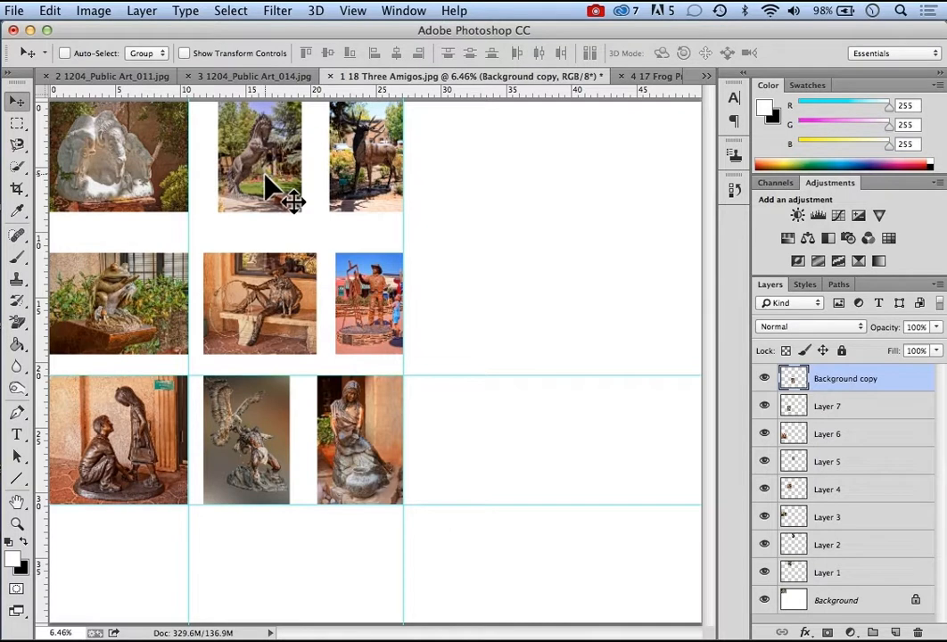
left_click(866, 575)
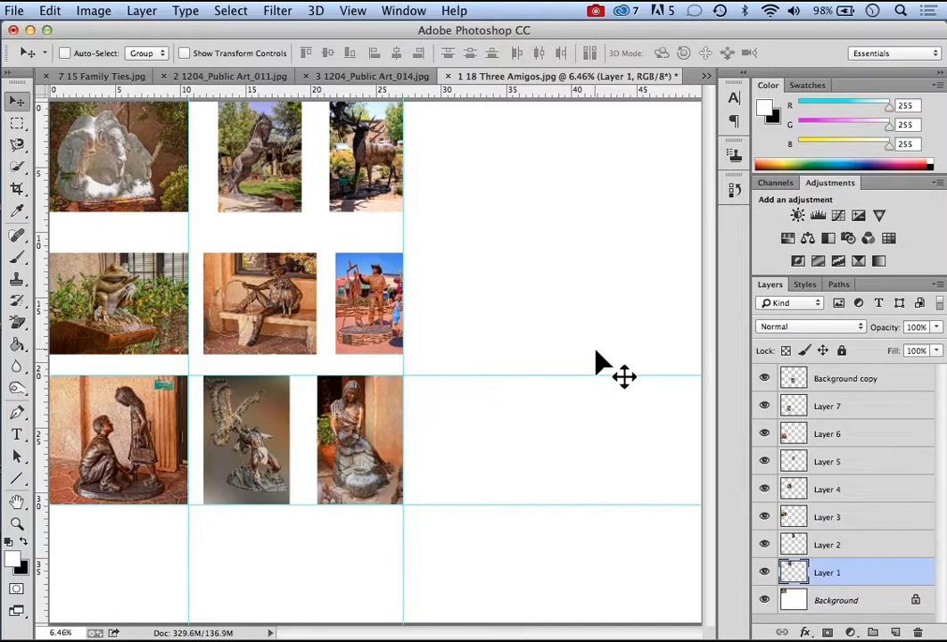
key("shift+Left")
key("shift+Left")
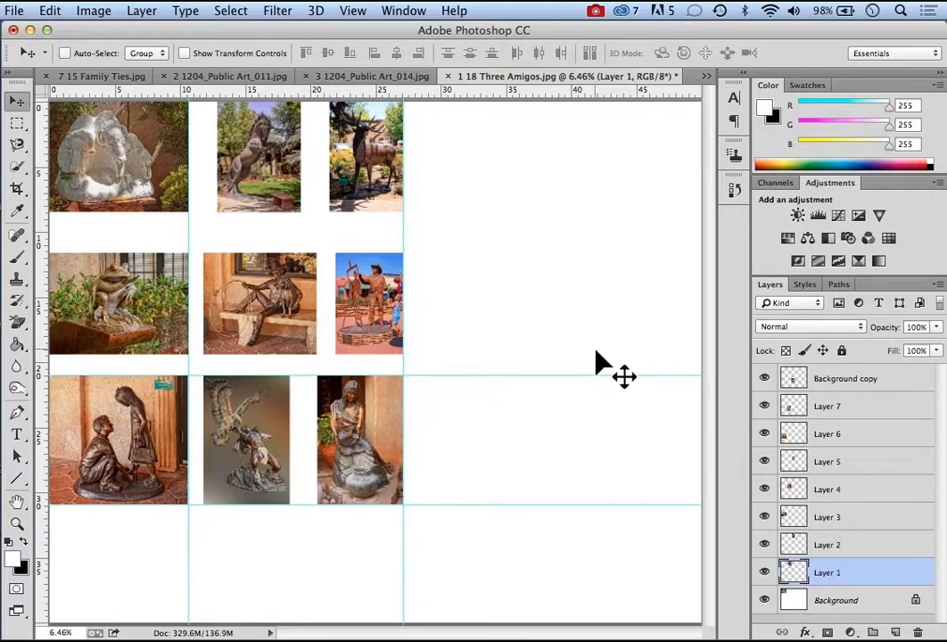
key("shift+Right")
key("shift+Right")
key("shift+Left")
- Nudge the seated cowboy photo on Layer 4 slightly right to even out the gaps beside it
left_click(856, 491)
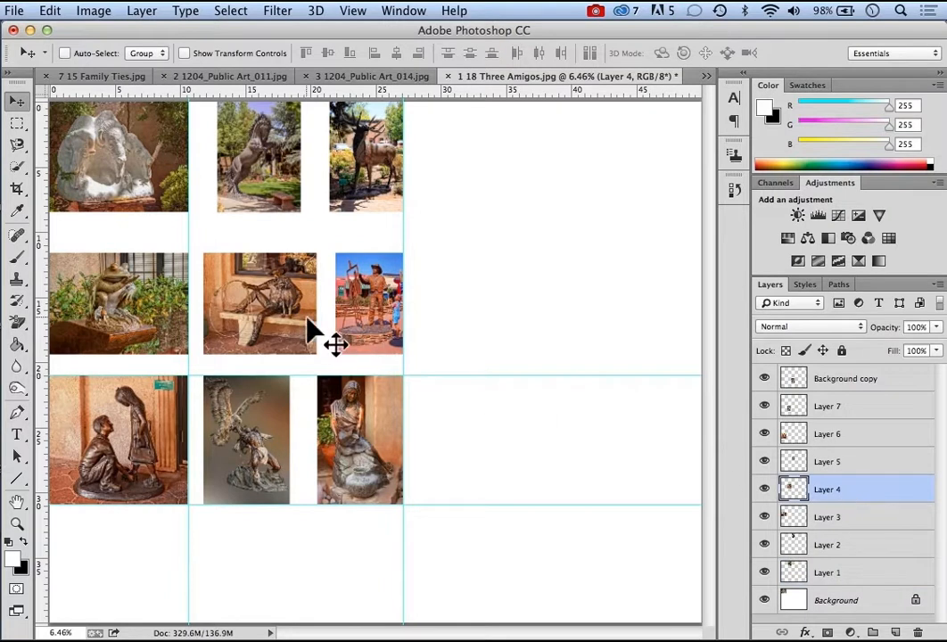
key("shift+Right")
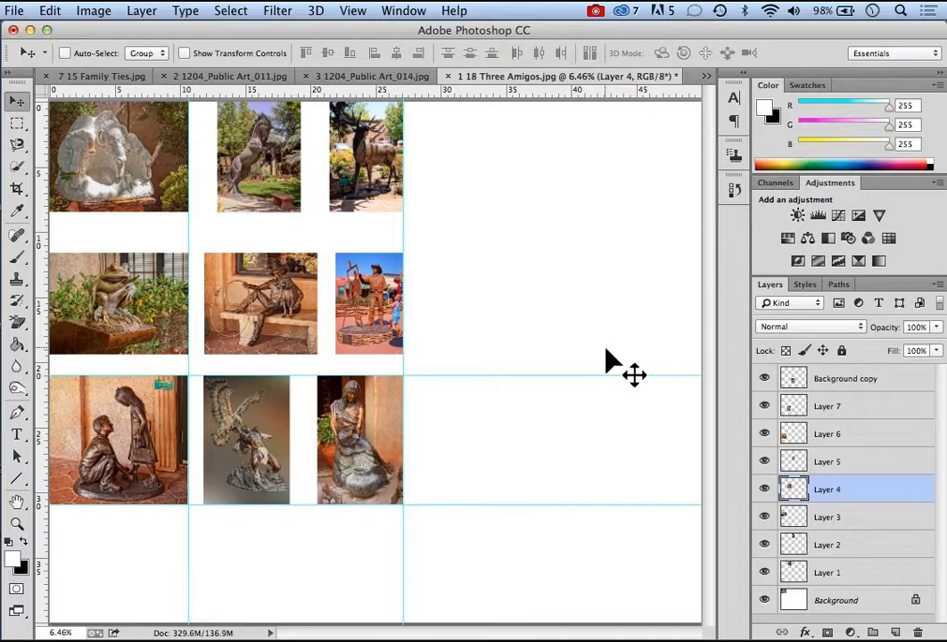
key("shift+Right")
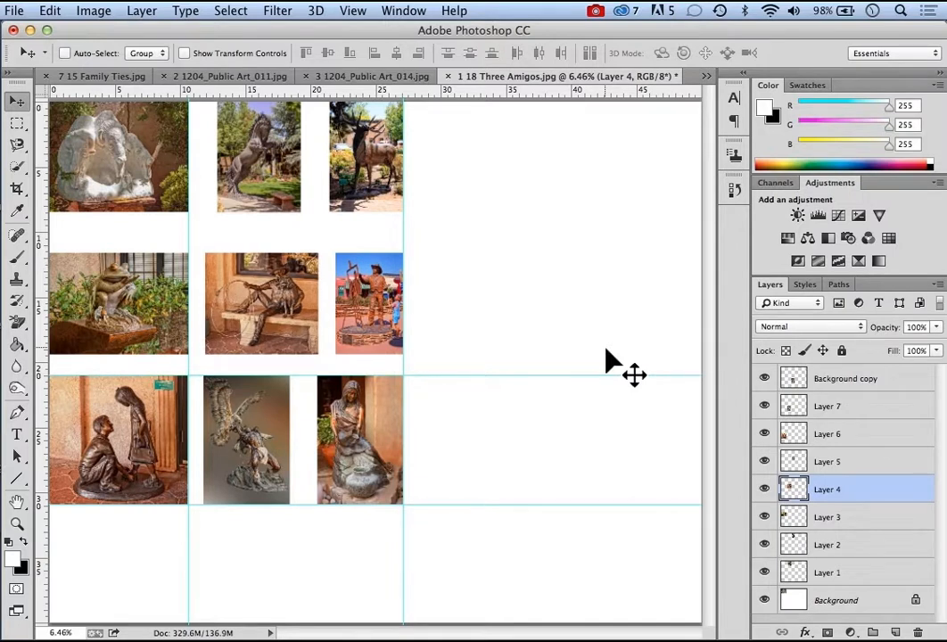
- Nudge the eagle photo on Layer 7 right until it sits evenly spaced between its two neighbours
left_click(868, 410)
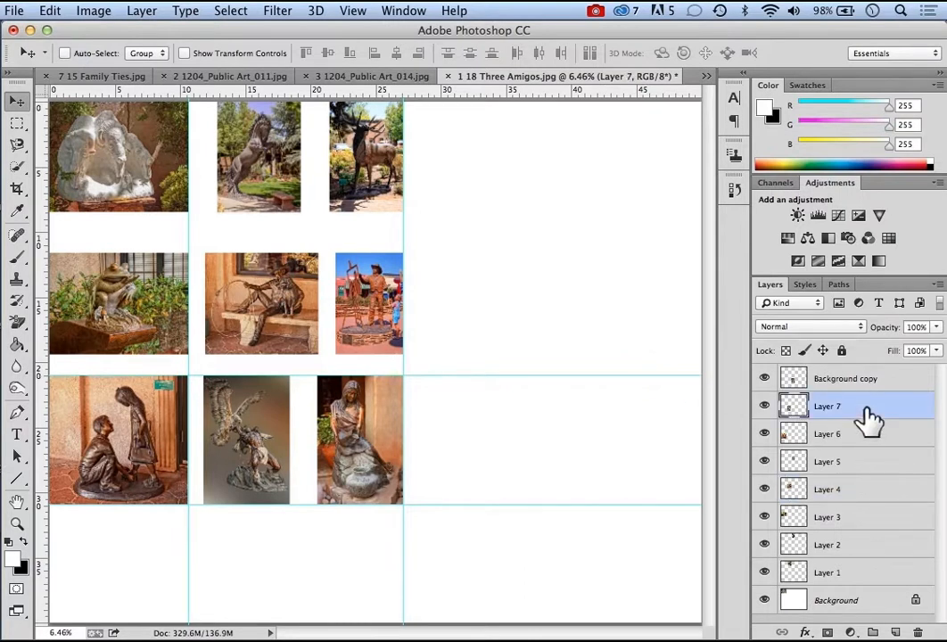
key("shift+Right")
key("shift+Right")
key("shift+Right")
key("shift+Right")
key("shift+Right")
key("shift+Right")
key("shift+Right")
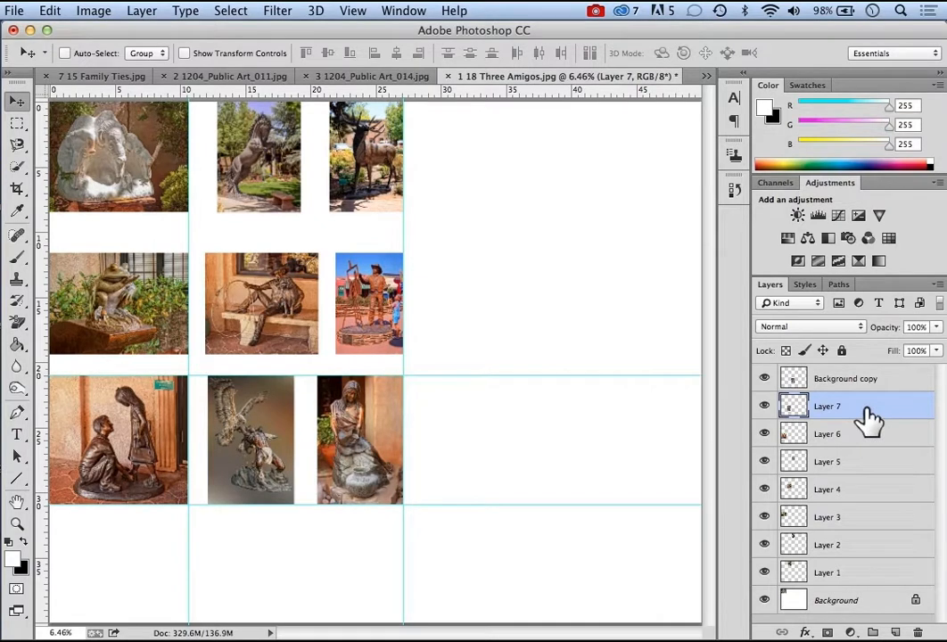
key("Right")
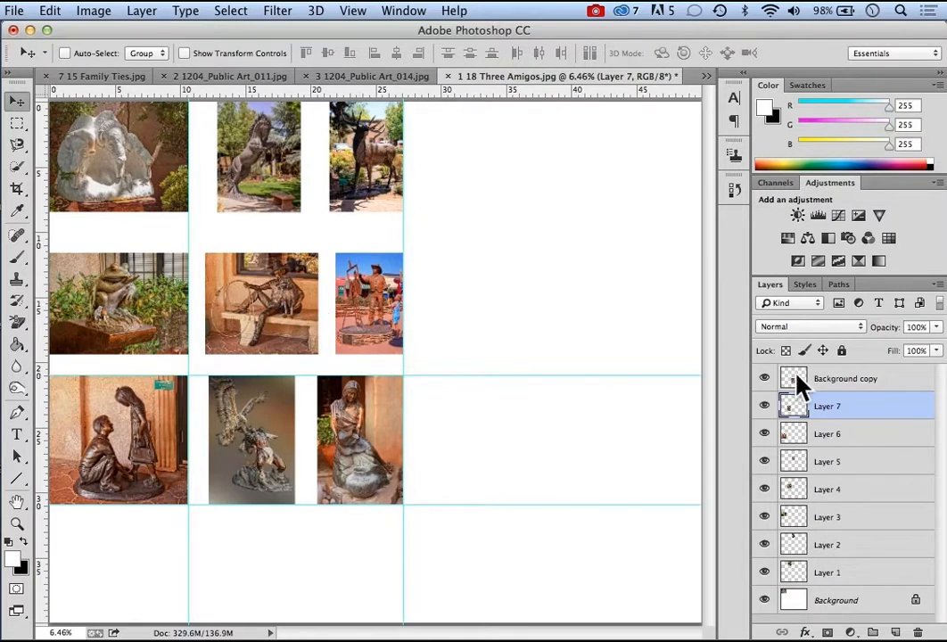
- Link Layers 3, 4 and 5 as the second row, and link Layer 6, Layer 7 and Background copy as the third row
left_click(862, 524)
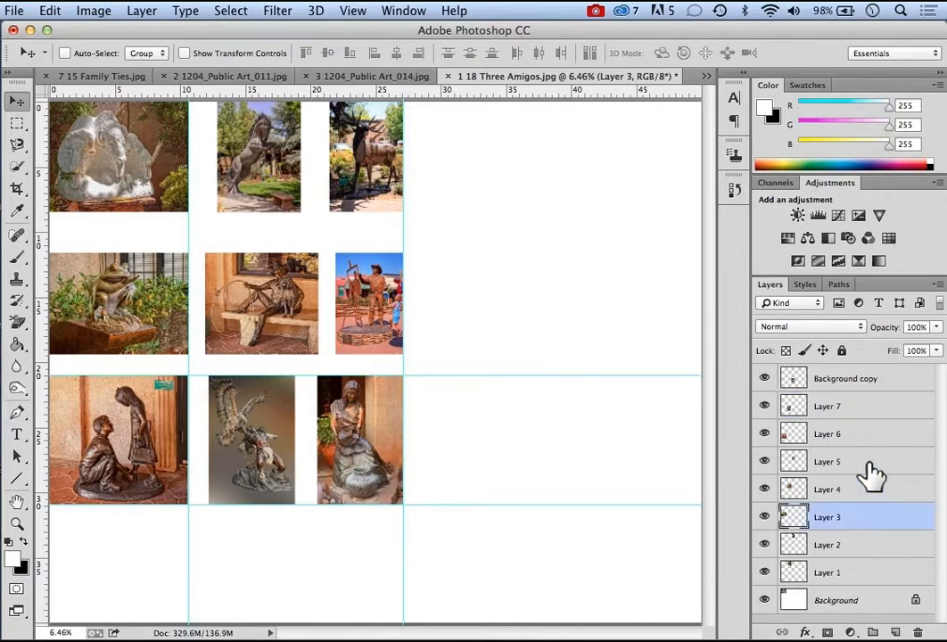
left_click(869, 462, "shift")
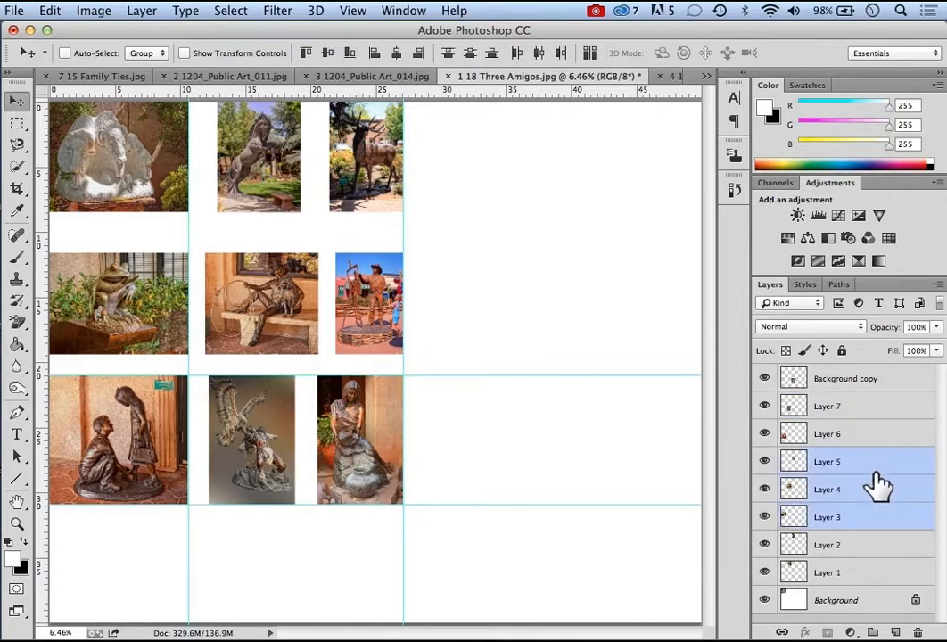
left_click(782, 632)
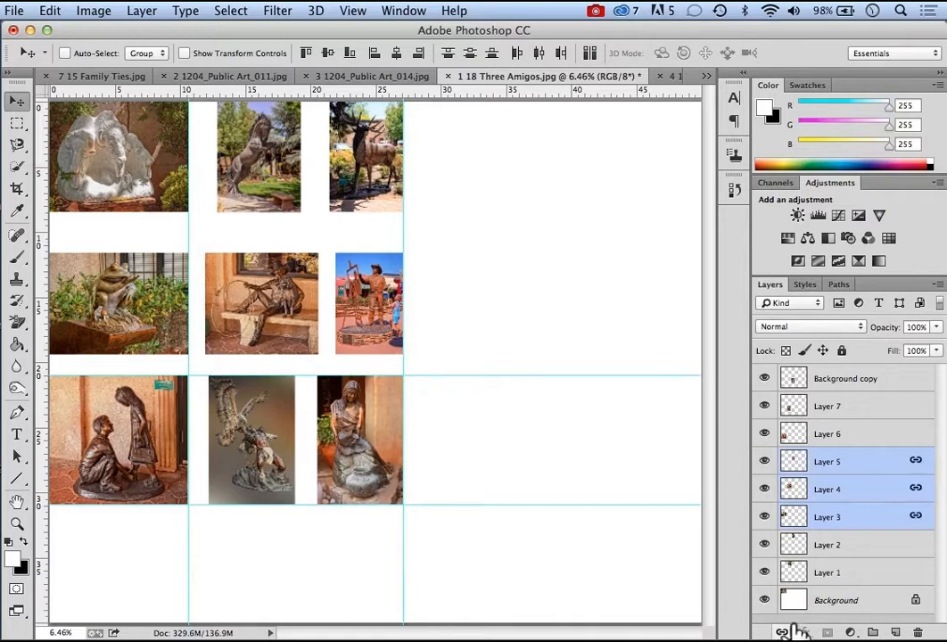
left_click(888, 435)
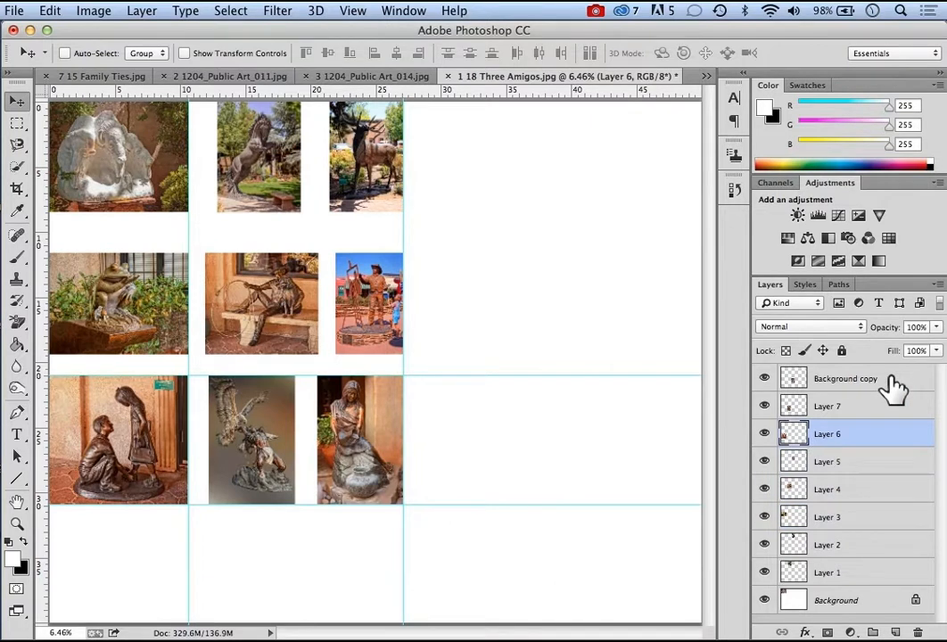
left_click(893, 386, "shift")
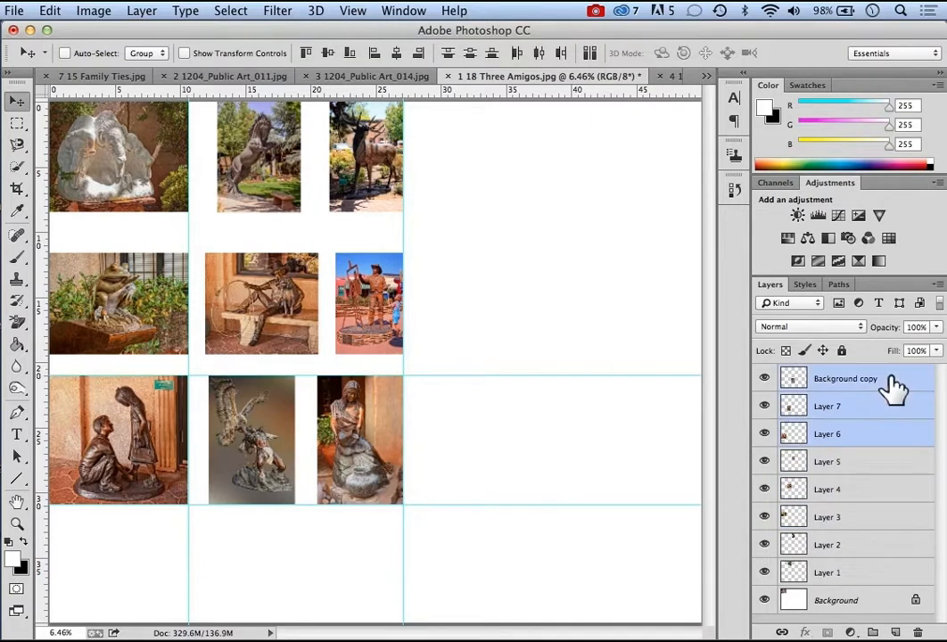
left_click(782, 632)
- Move the linked second-row photos up to about half their previous gap below the first row
left_click(845, 500)
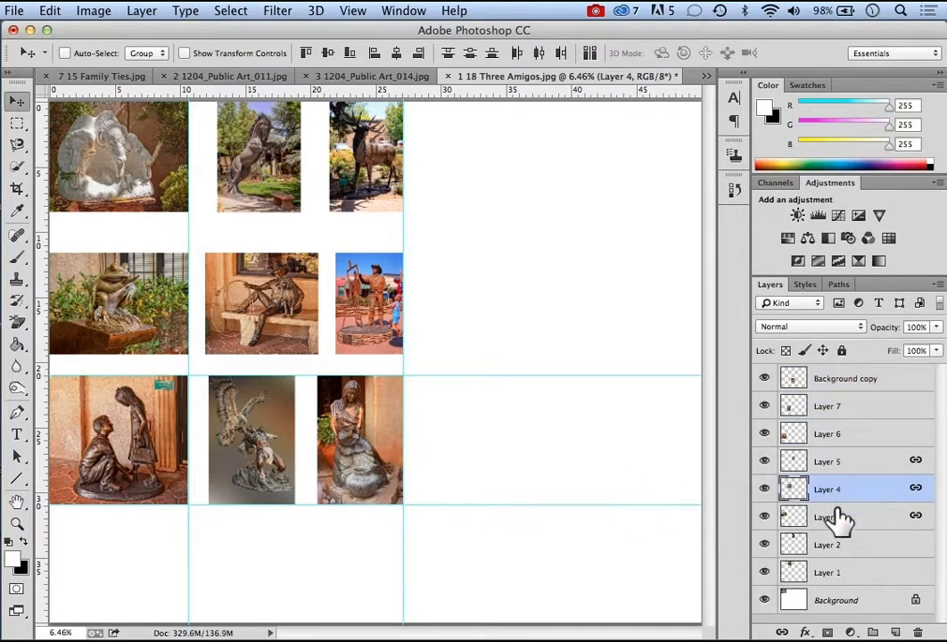
key("Up")
key("Up")
key("Up")
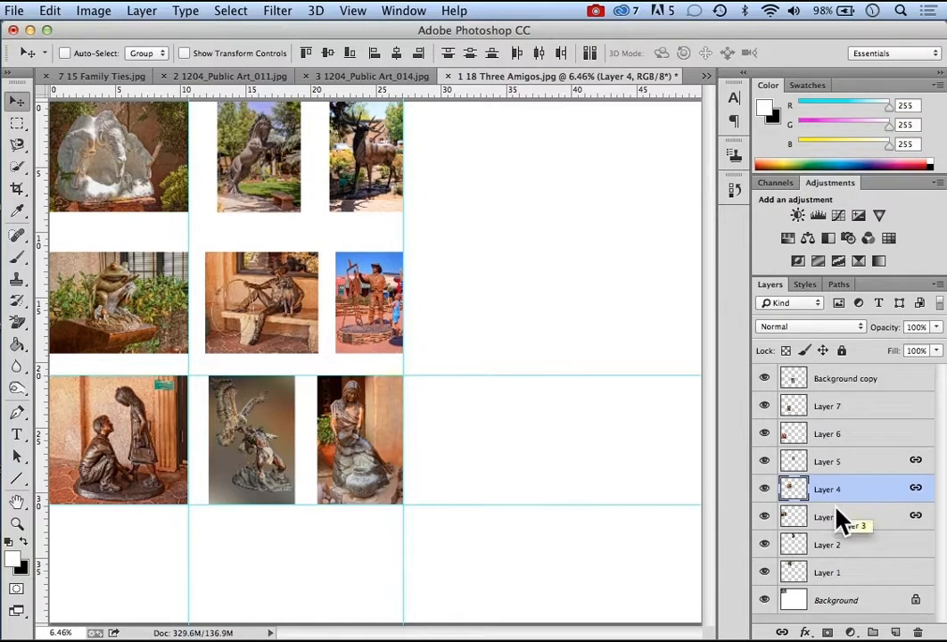
key("Up")
key("Up")
key("Up")
key("Up")
key("Up")
key("Up")
key("Up")
key("Up")
key("Up")
key("Up")
key("Up")
key("Up")
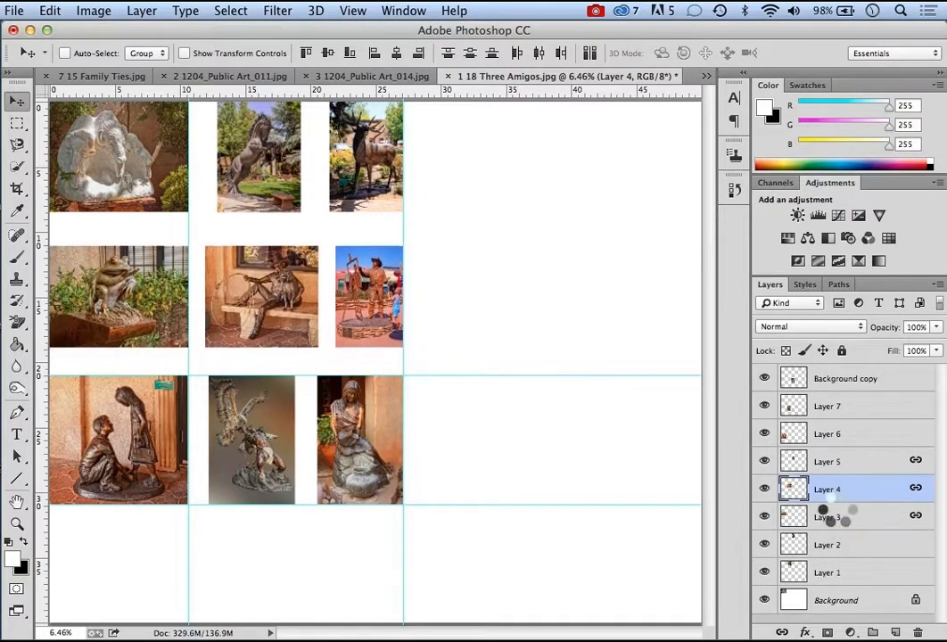
key("Up")
key("Up")
key("Up")
key("Up")
key("Up")
key("Up")
key("Up")
key("Up")
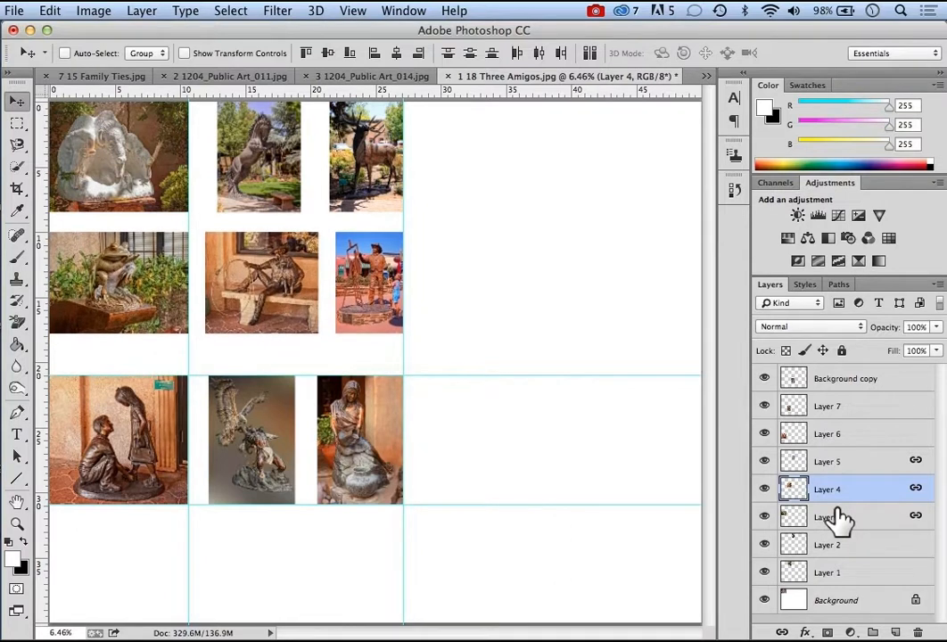
- Move the linked third-row photos up until their gap below the second row matches the gap between the first two rows
left_click(891, 410)
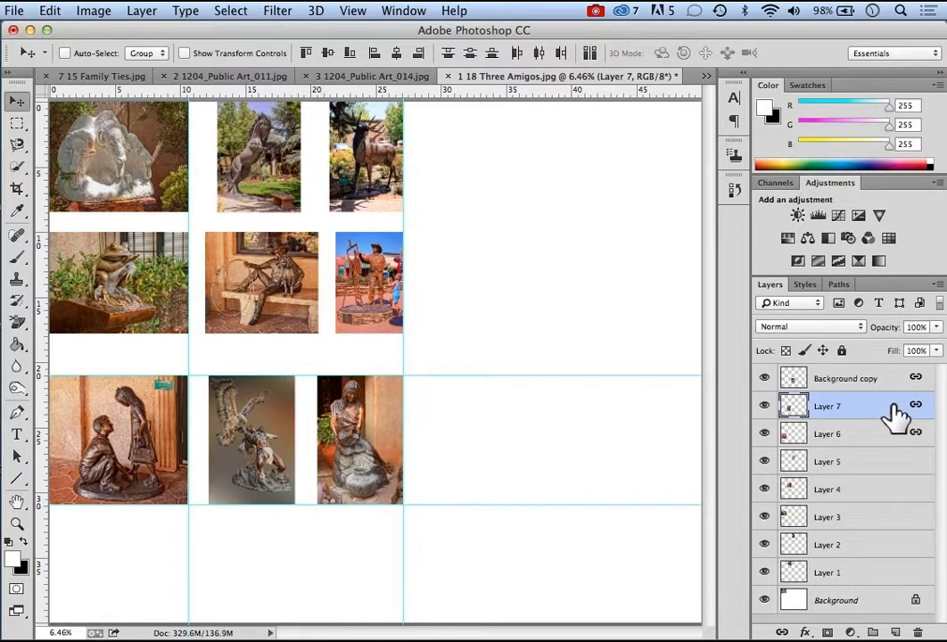
key("Up")
key("Up")
key("Up")
key("Up")
key("Up")
key("Up")
key("Up")
key("Up")
key("Up")
key("Up")
key("Up")
key("Up")
key("Up")
key("Up")
key("Up")
key("Up")
key("Up")
key("Up")
key("Up")
key("Up")
key("Up")
key("Up")
key("Up")
key("Up")
key("Up")
key("Up")
key("Up")
key("Up")
key("Up")
key("Up")
key("Up")
key("Up")
key("Up")
key("Up")
key("Up")
key("Down")
key("Down")
key("Down")
key("Down")
key("Down")
key("Down")
key("Down")
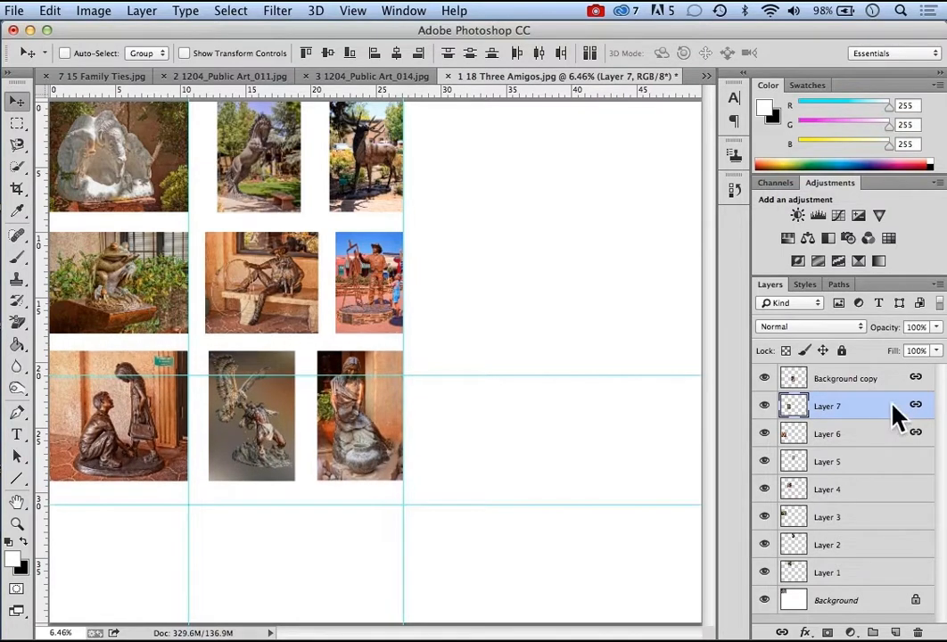
key("Down")
key("Down")
key("Down")
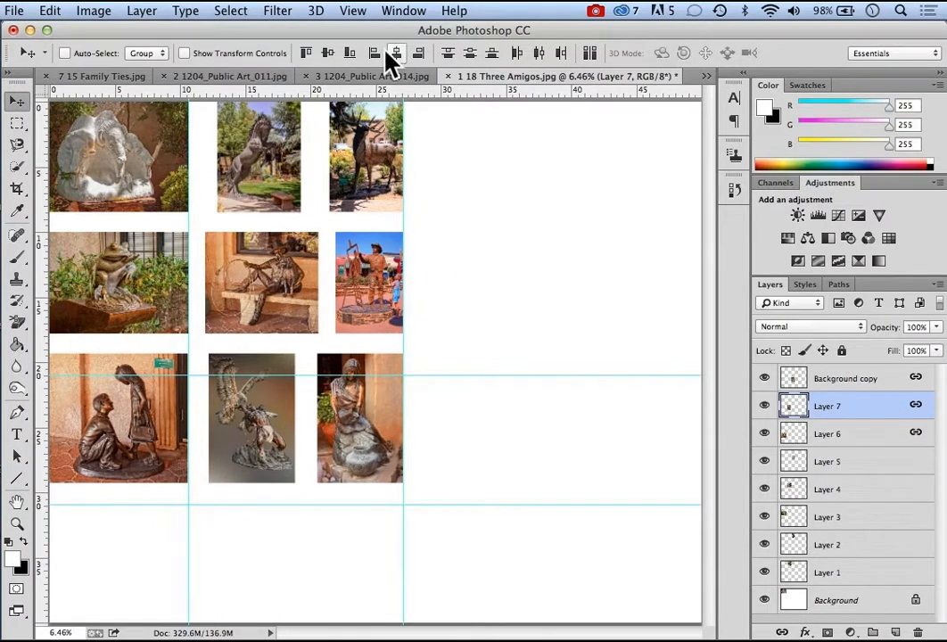
- Clear all guides from the collage
left_click(353, 11)
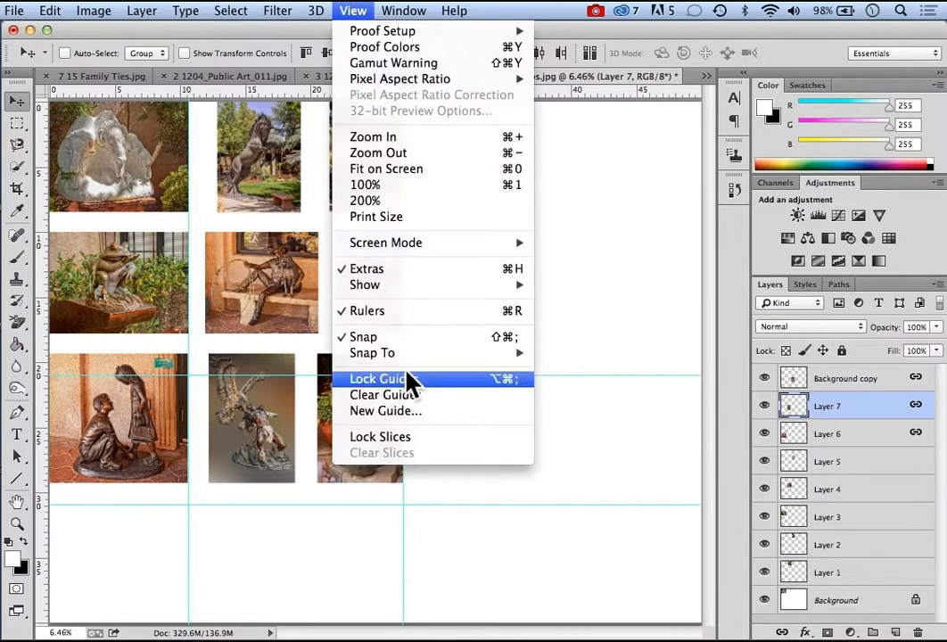
left_click(414, 394)
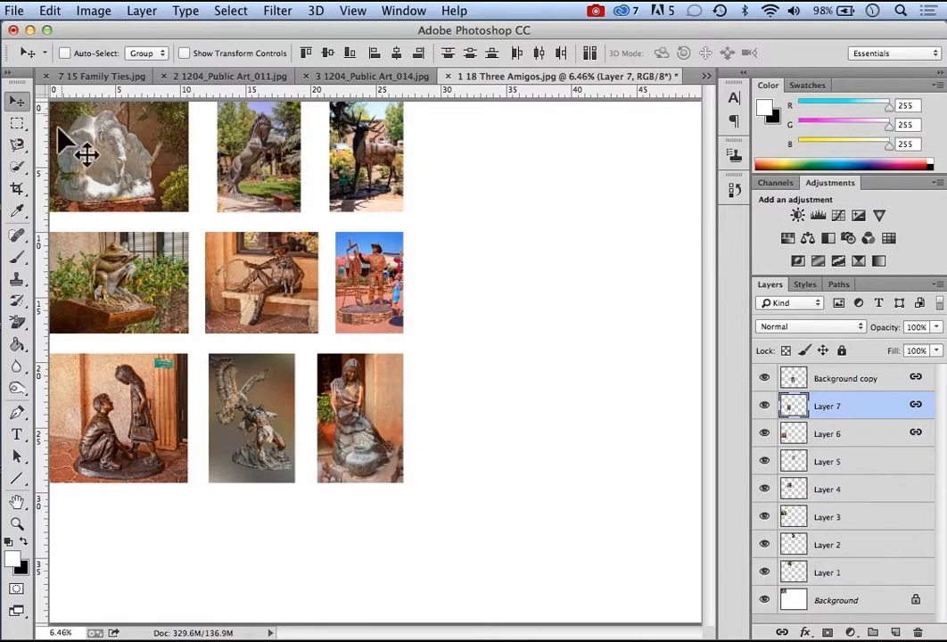
- Crop the excess white canvas beside and below the photo grid, keeping a narrow margin on the right and bottom sides
left_click(17, 524)
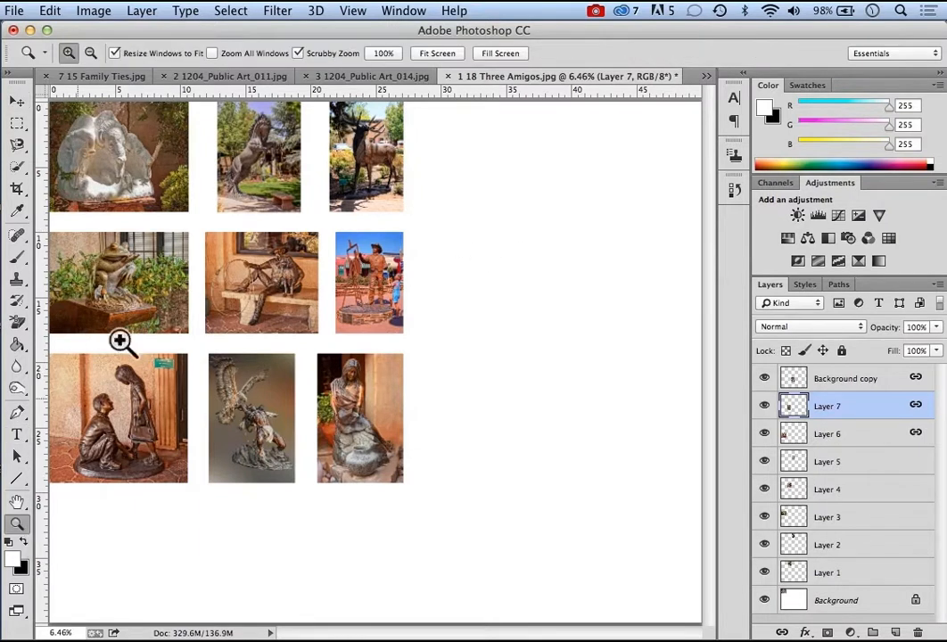
left_click(90, 53)
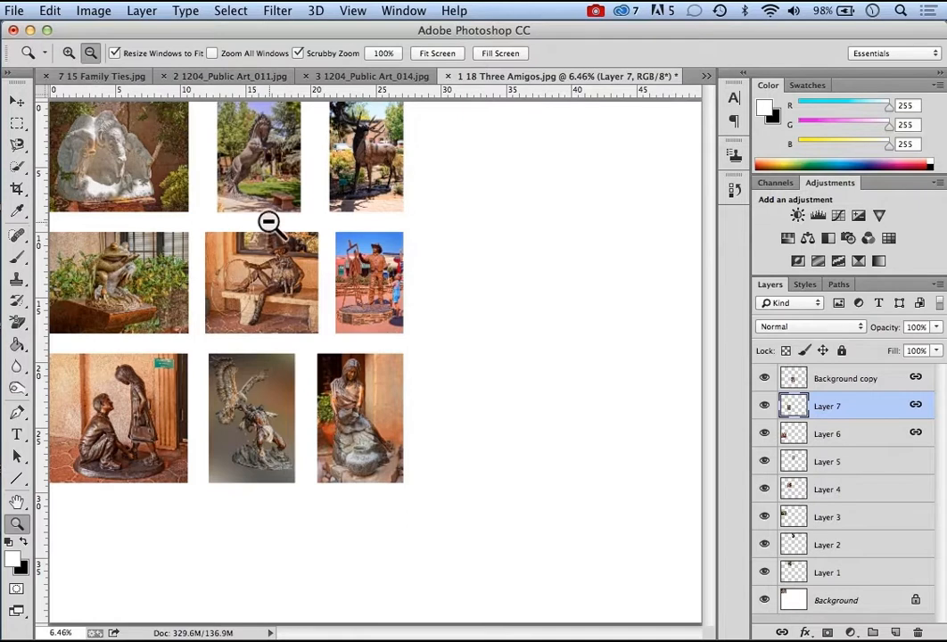
left_click(266, 219)
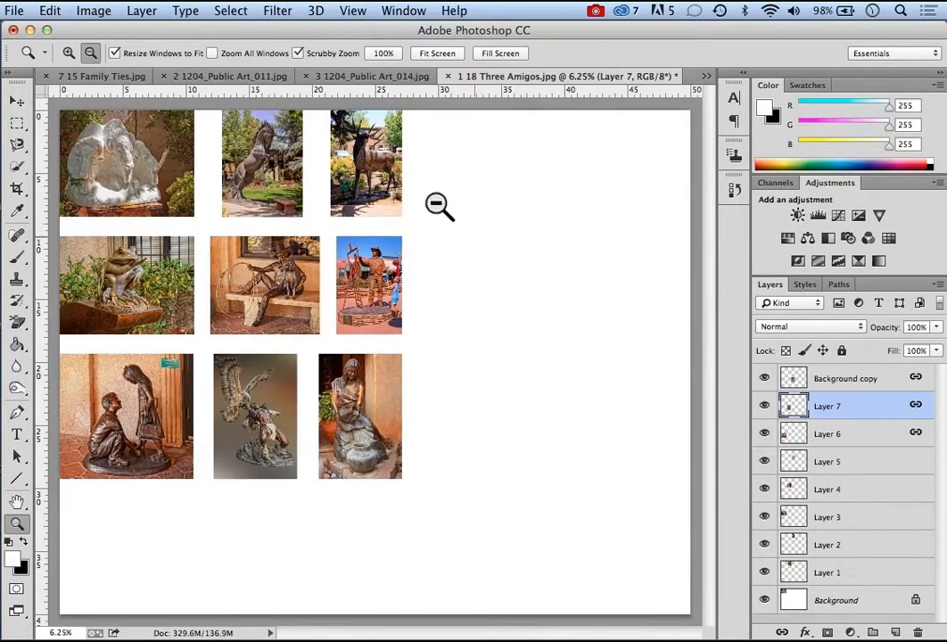
left_click(17, 189)
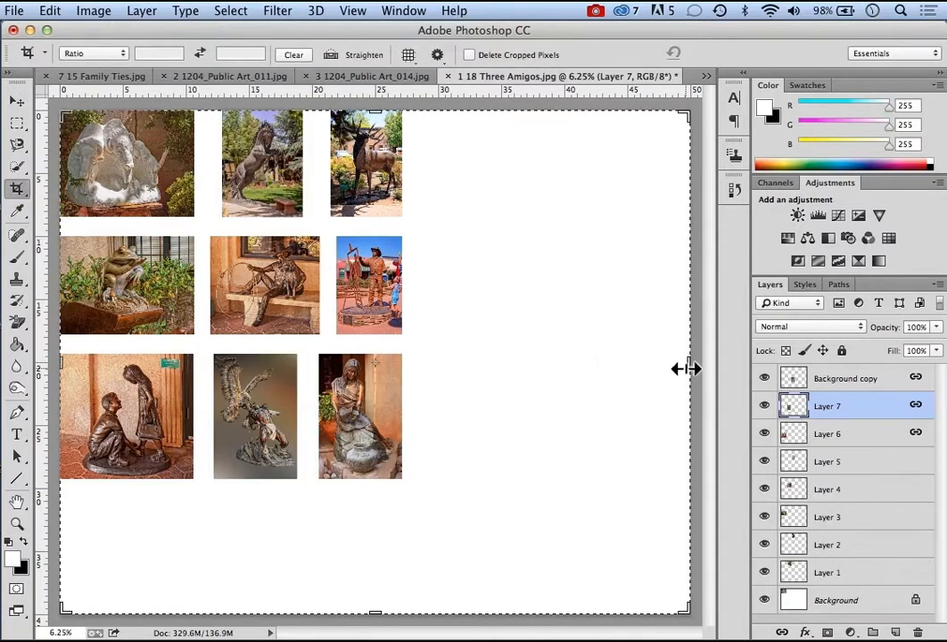
left_click_drag(687, 366, 553, 363)
left_click_drag(379, 613, 385, 556)
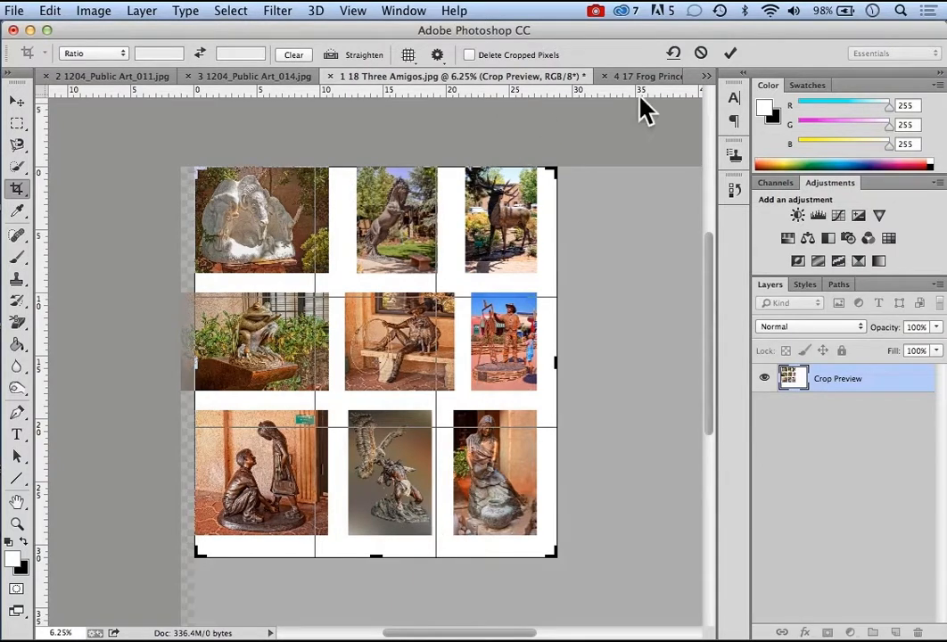
left_click(729, 54)
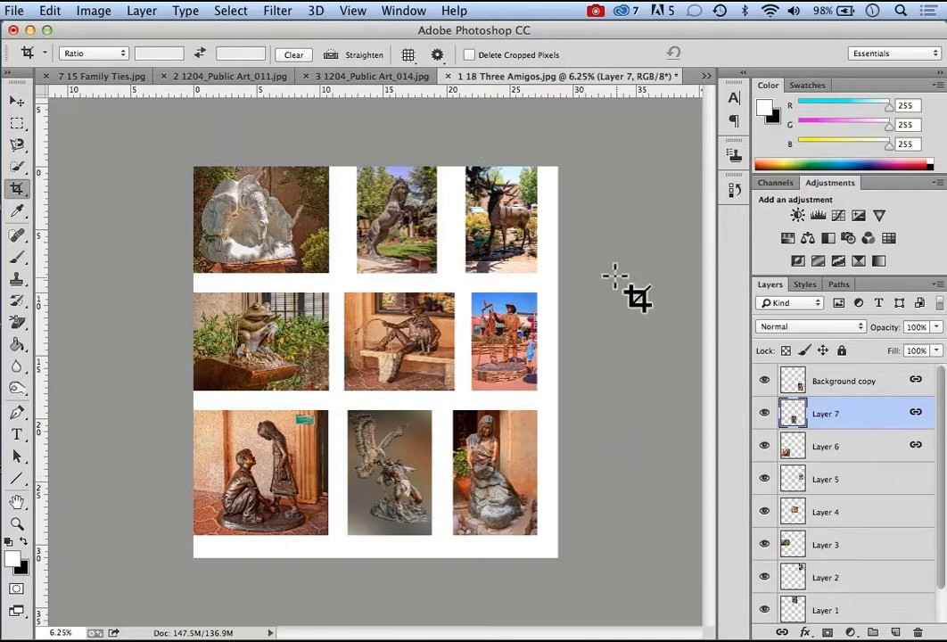
- Enlarge the canvas by a relative 2 inches in width and height, anchored at the lower-right corner
left_click(91, 12)
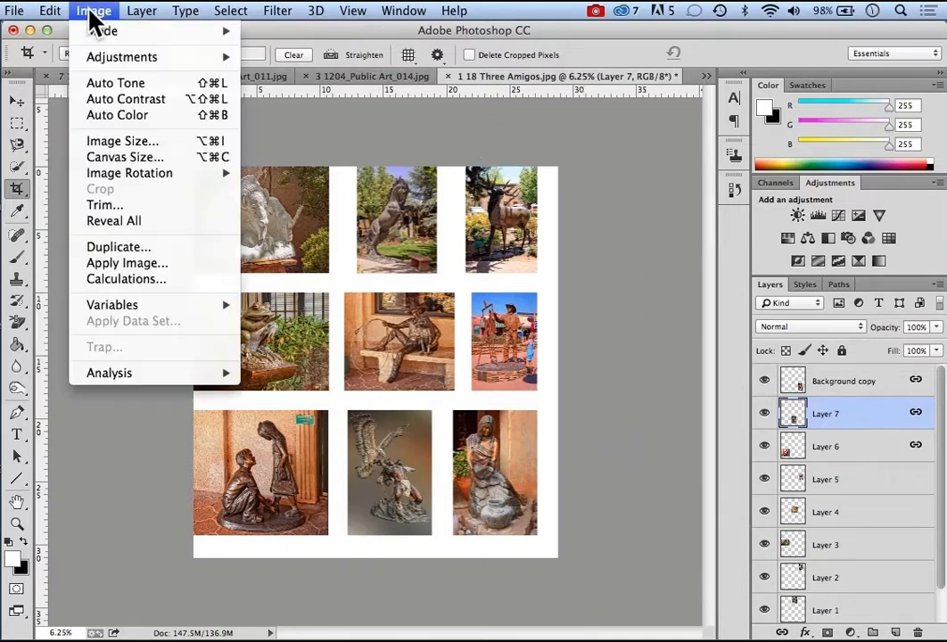
left_click(132, 158)
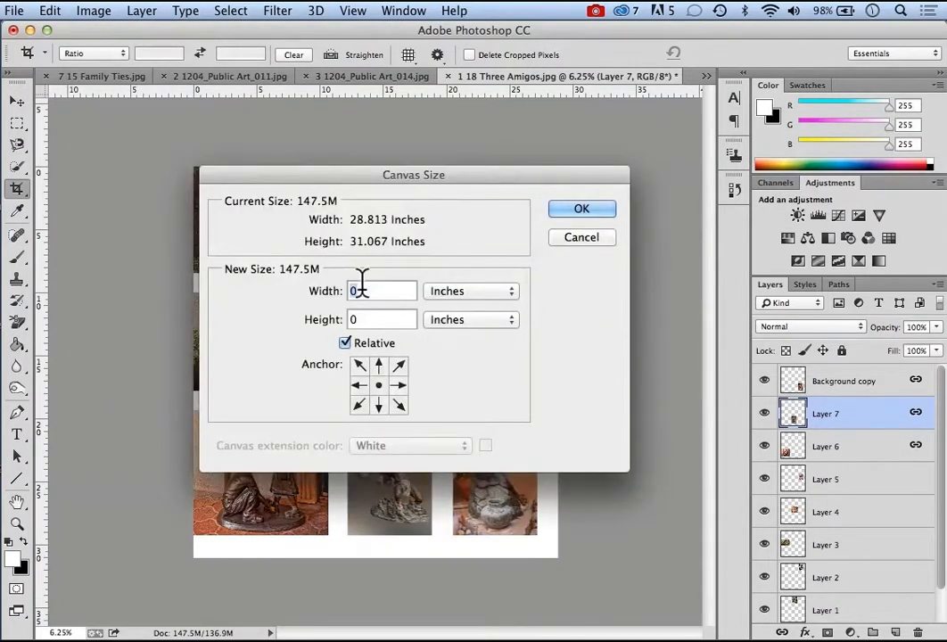
type("2")
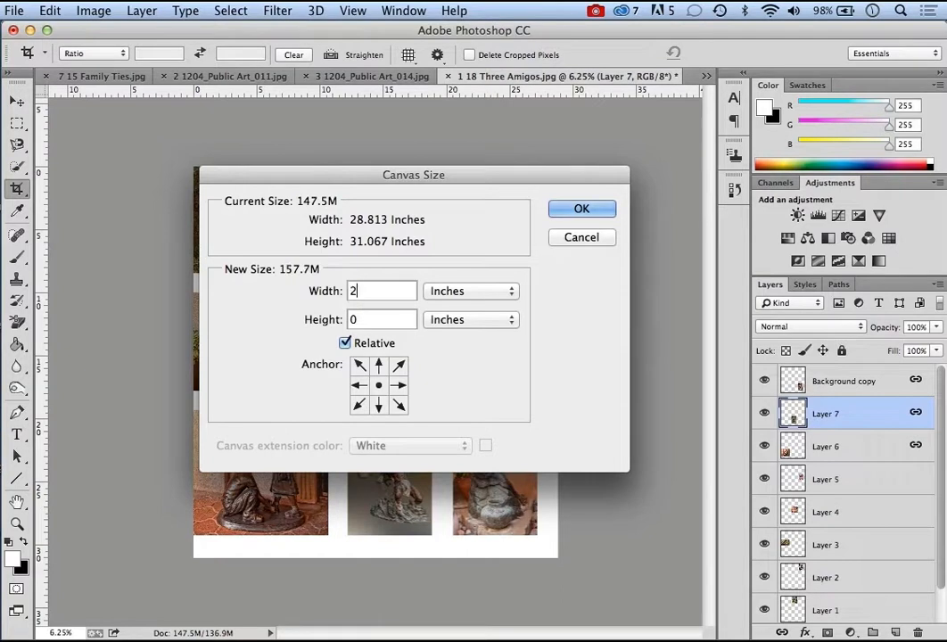
double_click(351, 319)
type("2")
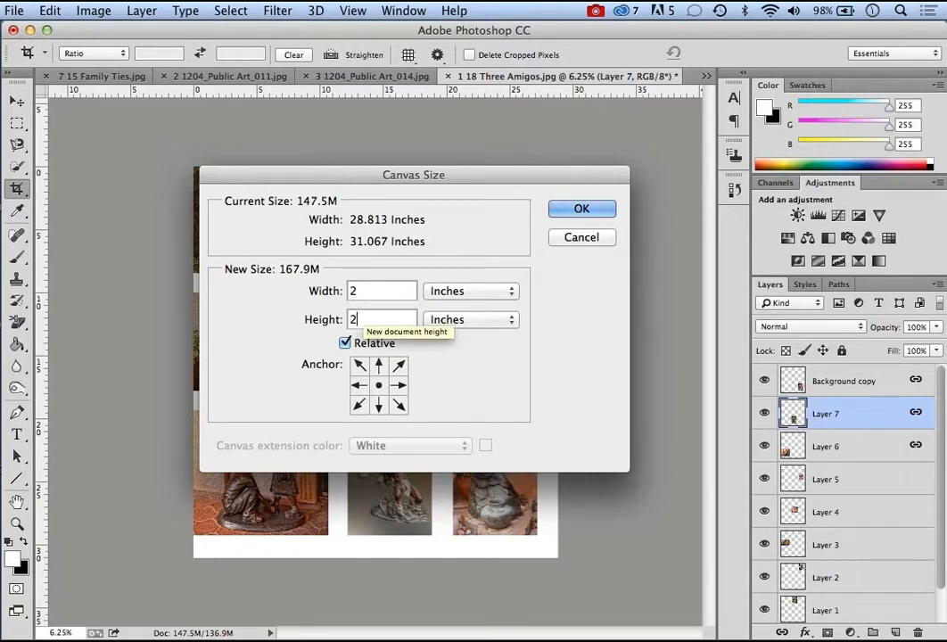
left_click(402, 408)
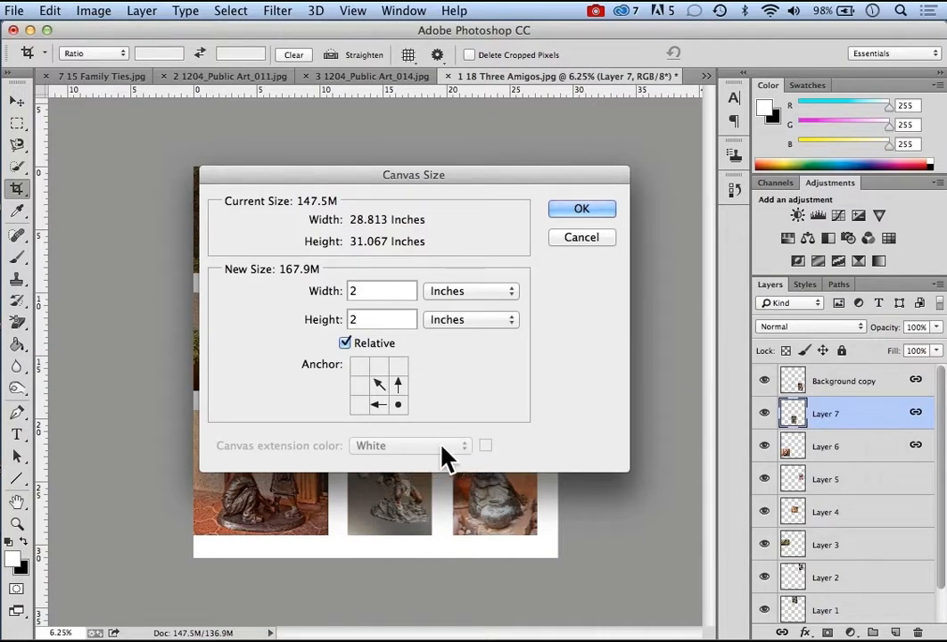
left_click(581, 211)
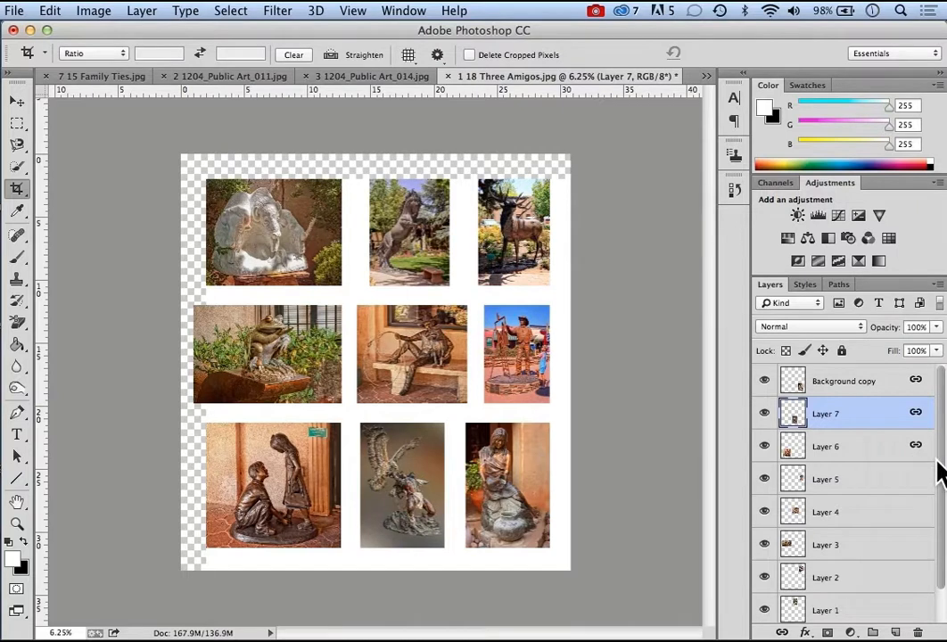
- Unlink second-row Layers 3, 4 and 5 so each photo can be moved separately
scroll(938, 499, "down", 1)
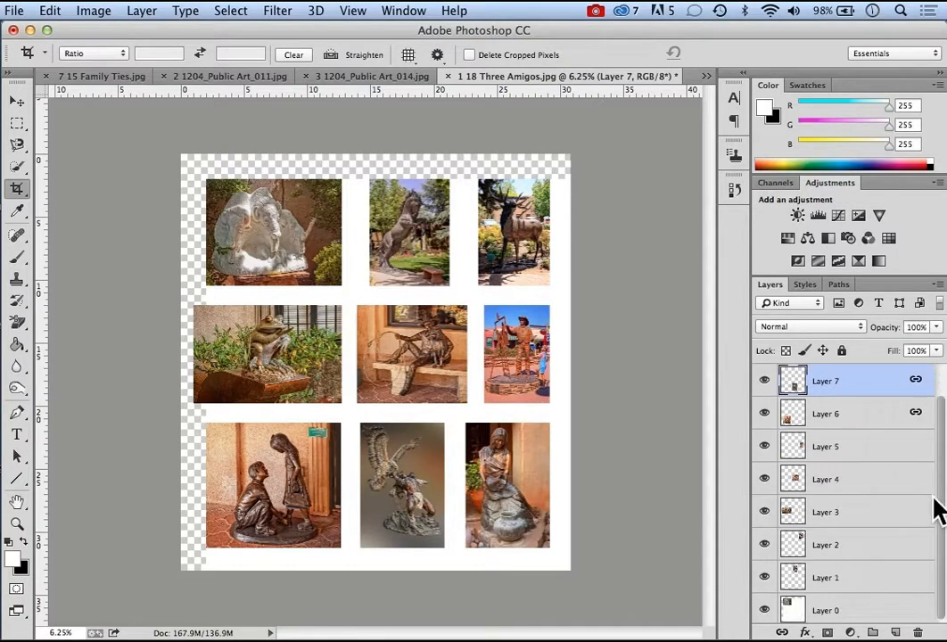
left_click(872, 523)
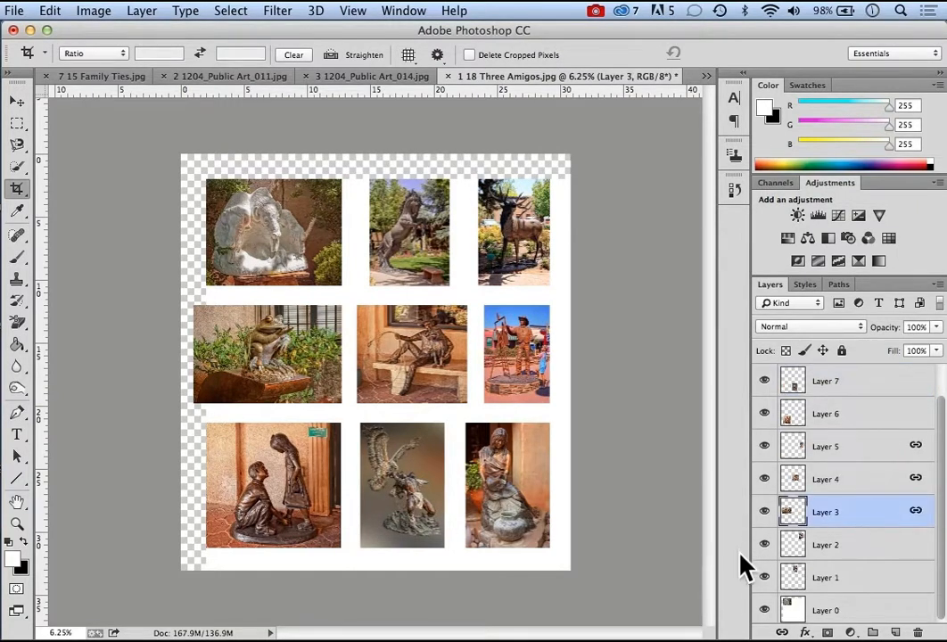
left_click(892, 487)
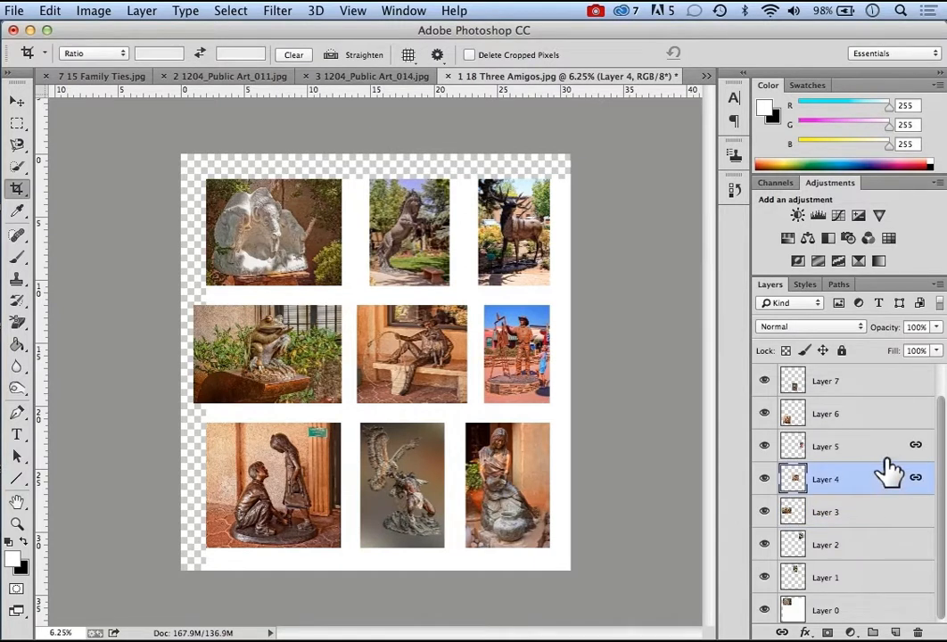
left_click(887, 456, "shift")
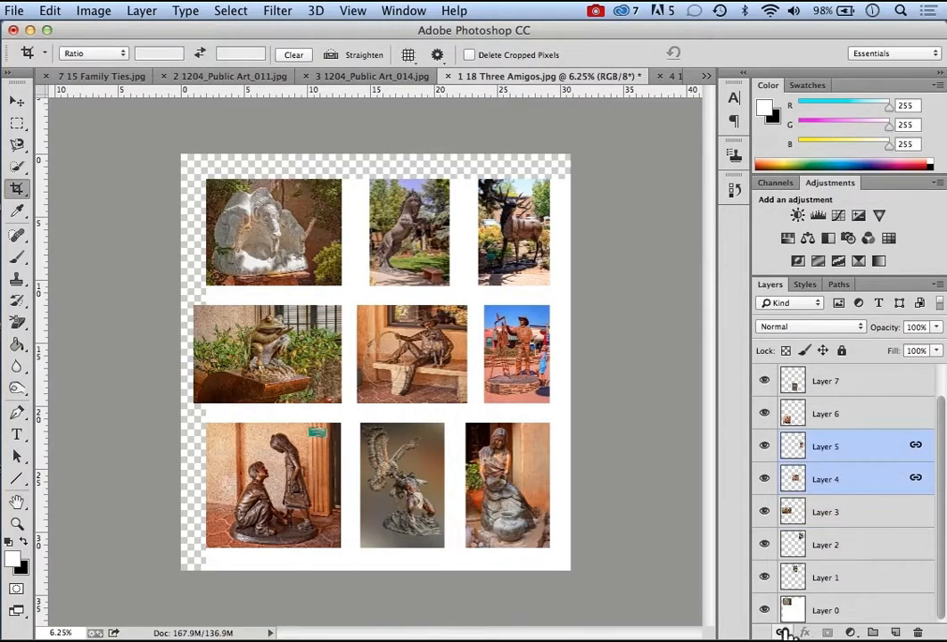
- Nudge the frog photo on Layer 3 right until its left edge lines up with the photos above and below it
left_click(856, 519)
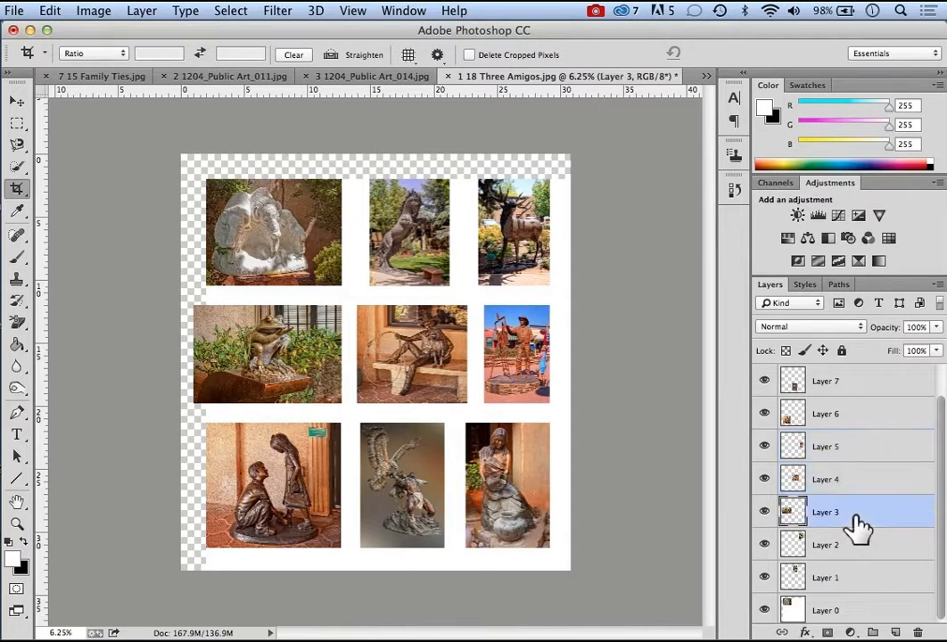
left_click(18, 102)
key("Right")
key("Right")
key("Right")
key("Right")
key("Right")
key("Right")
key("Right")
key("Right")
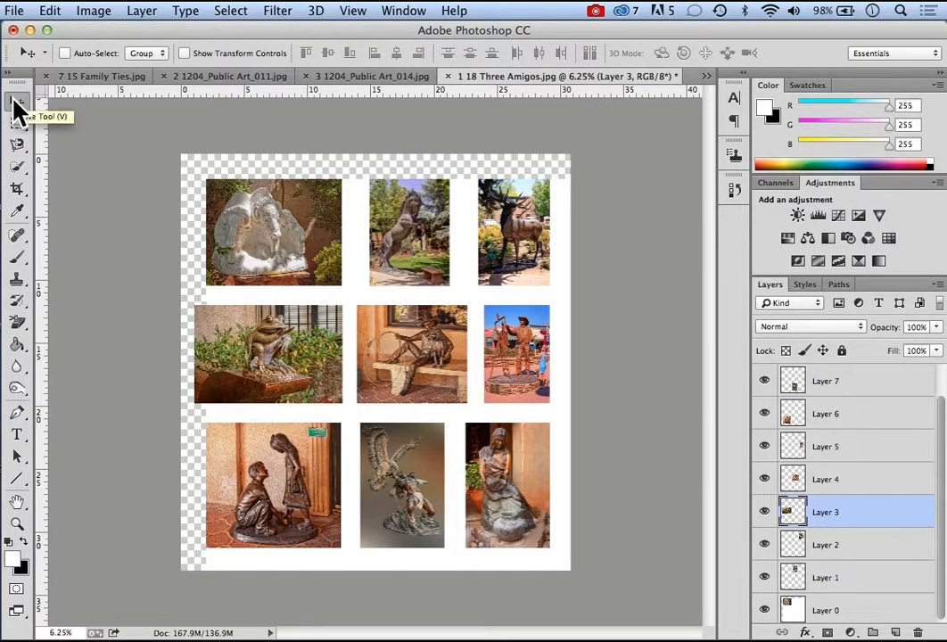
key("Right")
key("Right")
key("Right")
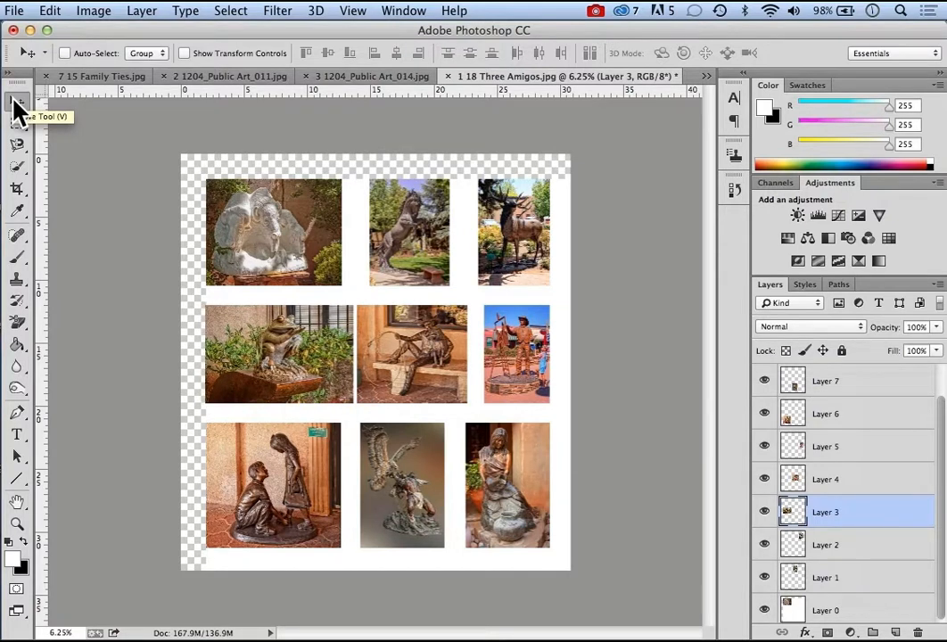
- Nudge the seated cowboy photo on Layer 4 right until it sits evenly spaced between its two neighbours
left_click(864, 482)
key("Right")
key("Right")
key("Right")
key("Right")
key("Right")
key("Right")
key("Right")
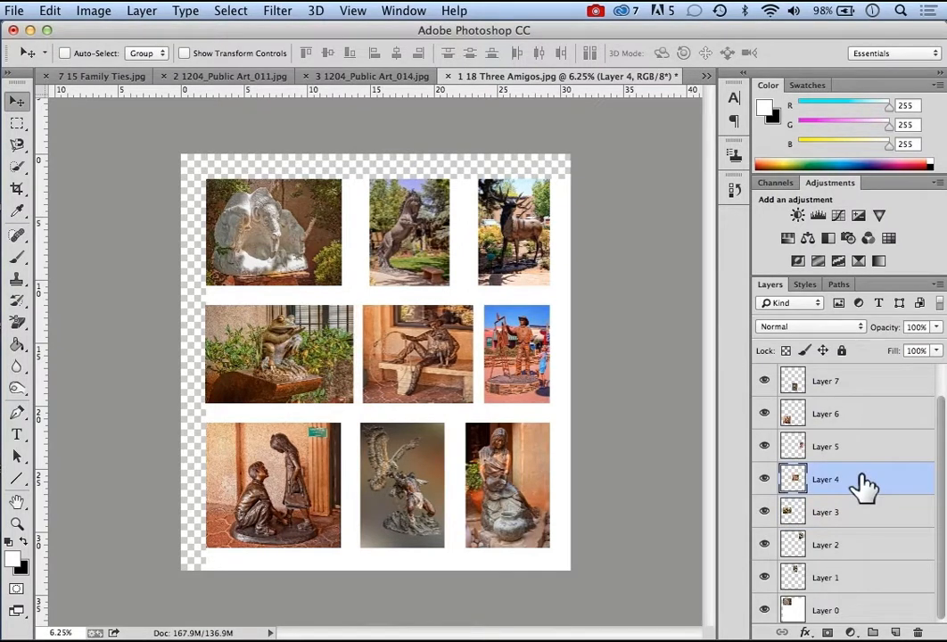
key("Right")
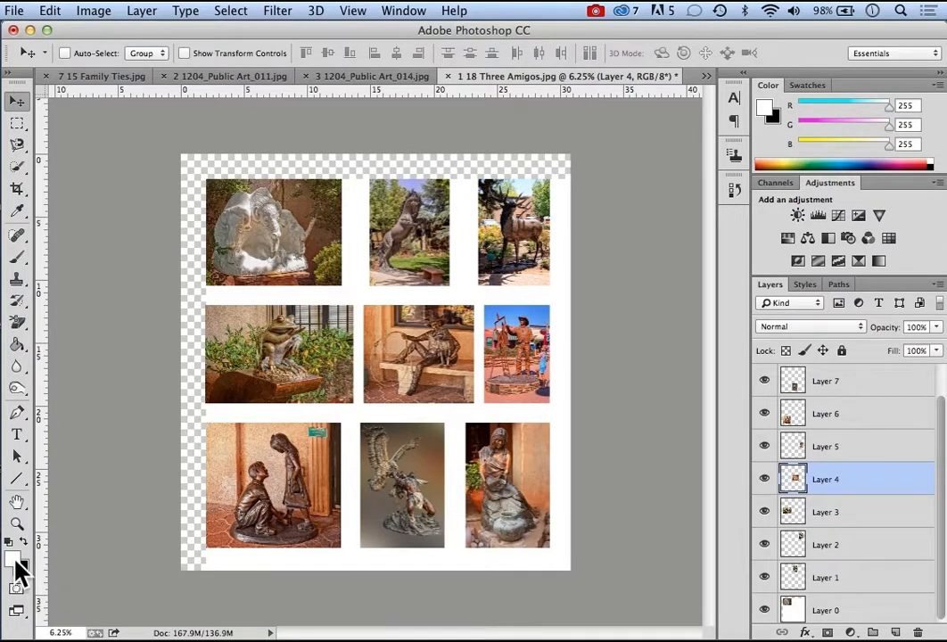
- Try to fill the transparent border with white on Layer 4 using the Paint Bucket, and undo the fill
left_click(18, 346)
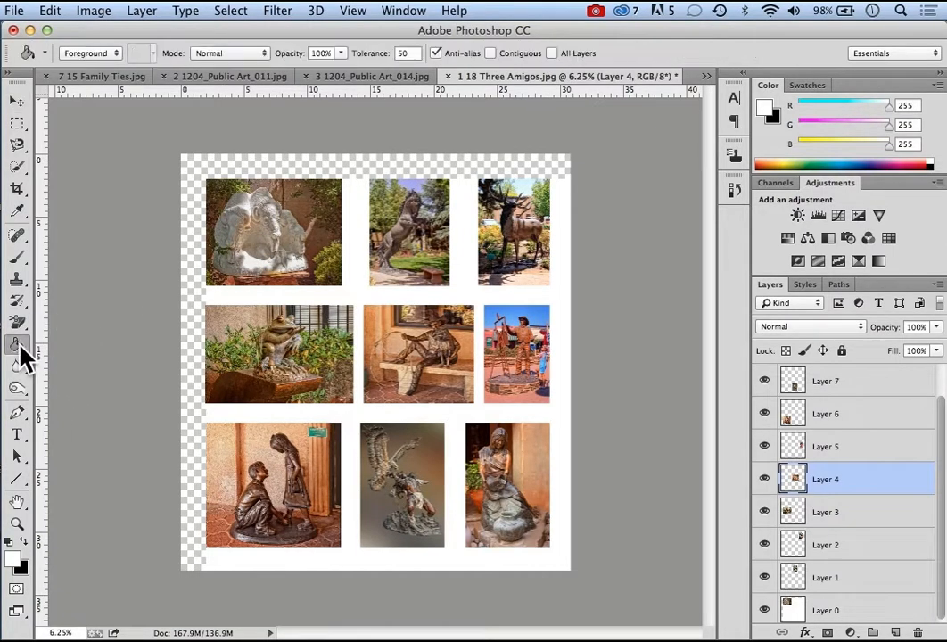
left_click(197, 356)
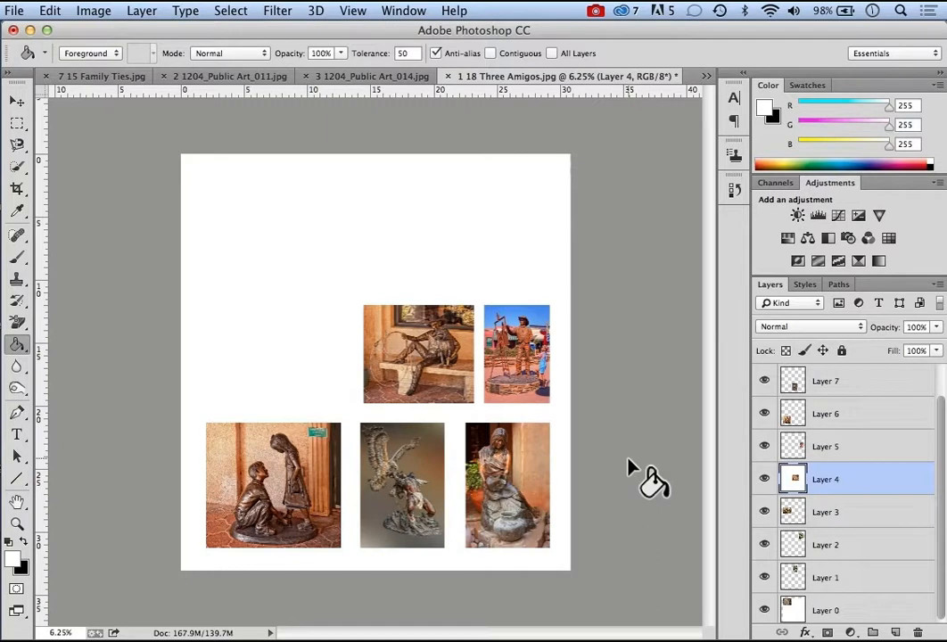
left_click(50, 11)
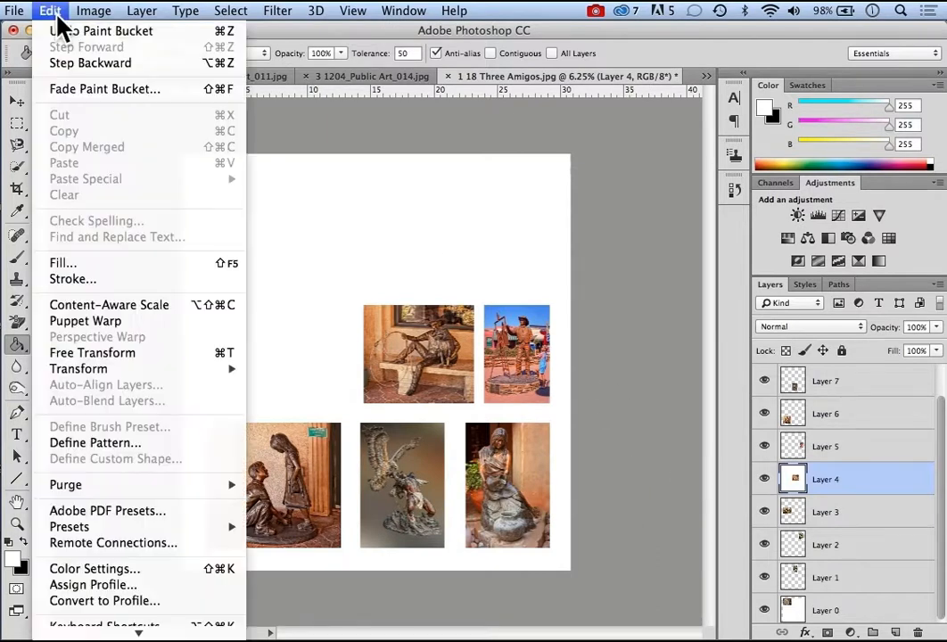
left_click(61, 63)
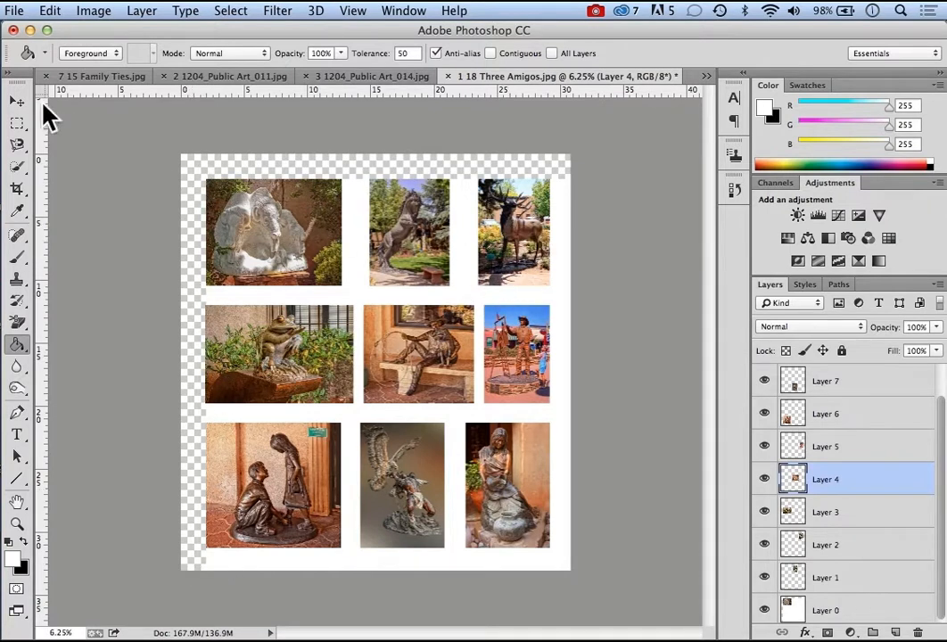
- Select the border frame: marquee the whole canvas and subtract the photo grid area, about 27.3 by 29.4 inches
left_click(18, 124)
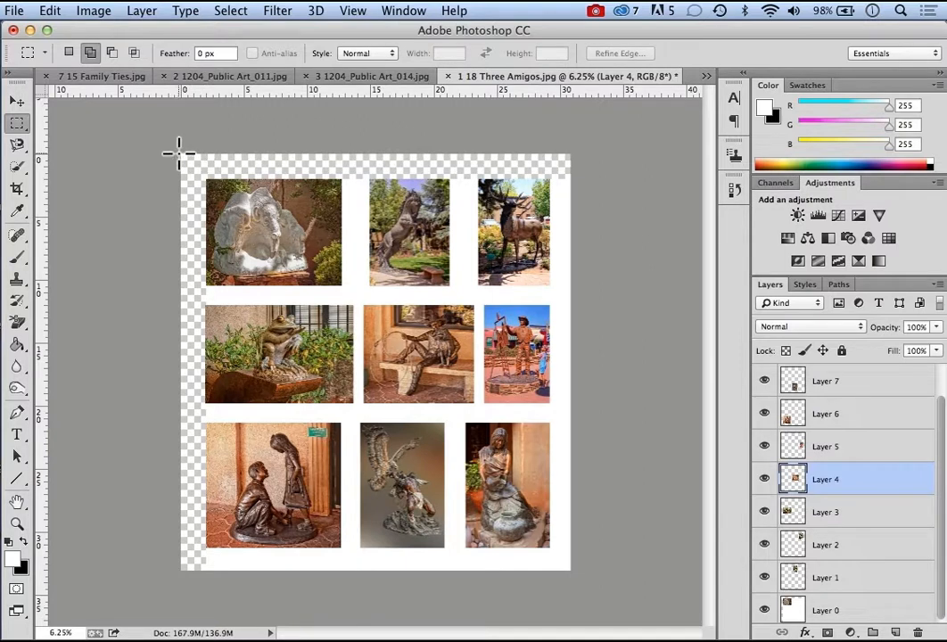
left_click_drag(178, 153, 571, 571)
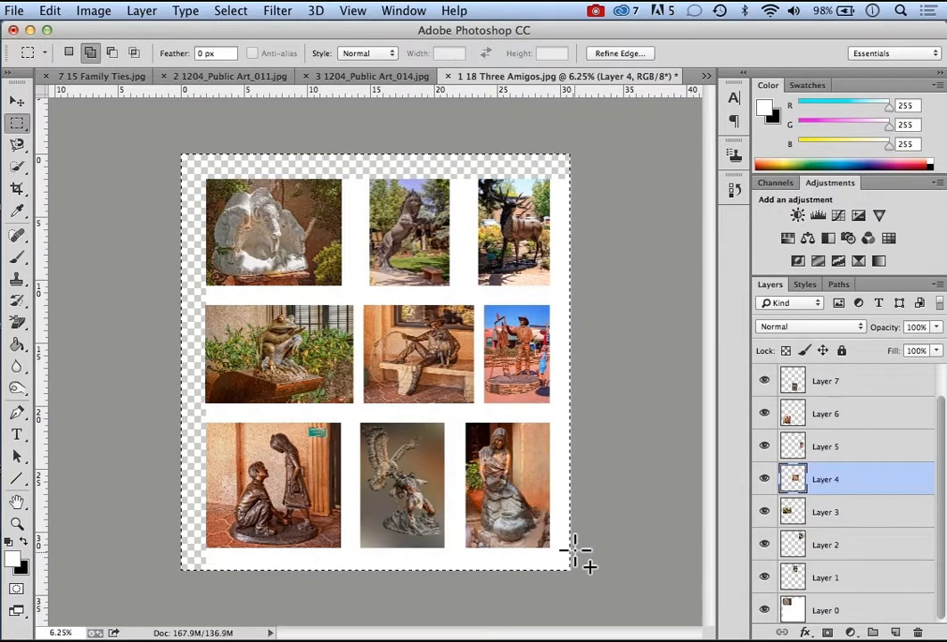
left_click(111, 52)
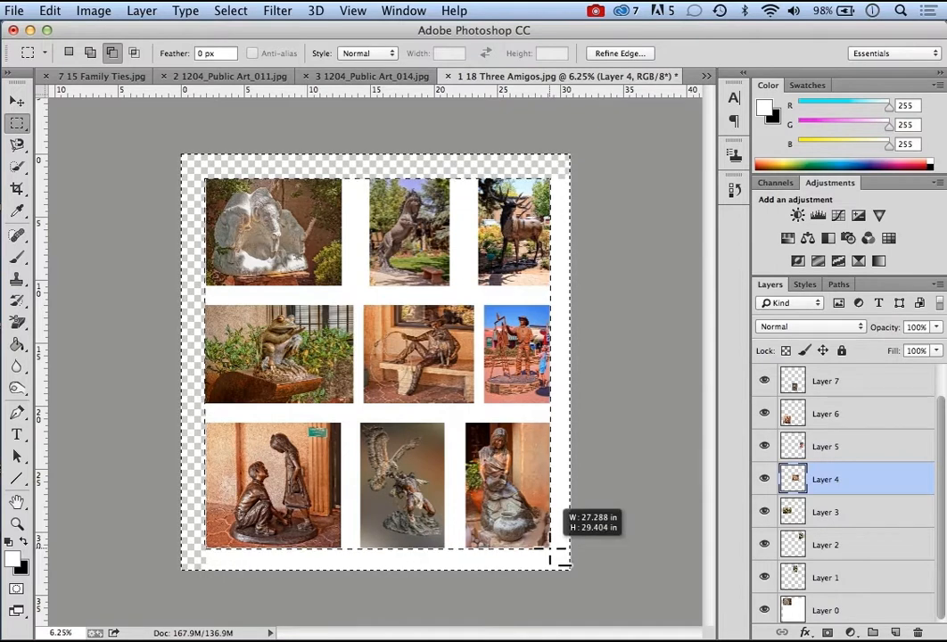
left_click_drag(562, 559, 550, 548)
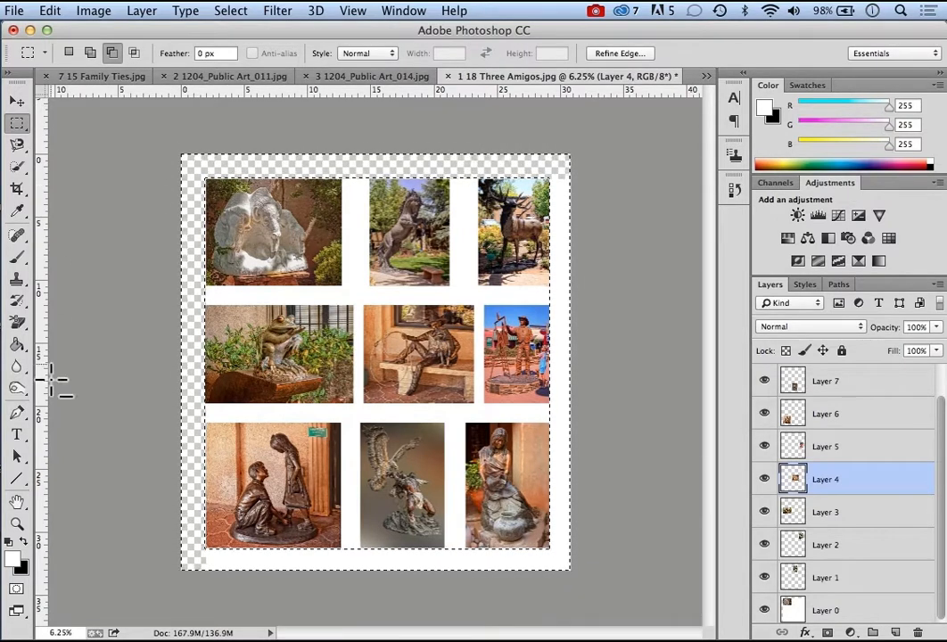
- Fill the selected border frame with white using the Paint Bucket on Layer 4, and deselect it
left_click(17, 347)
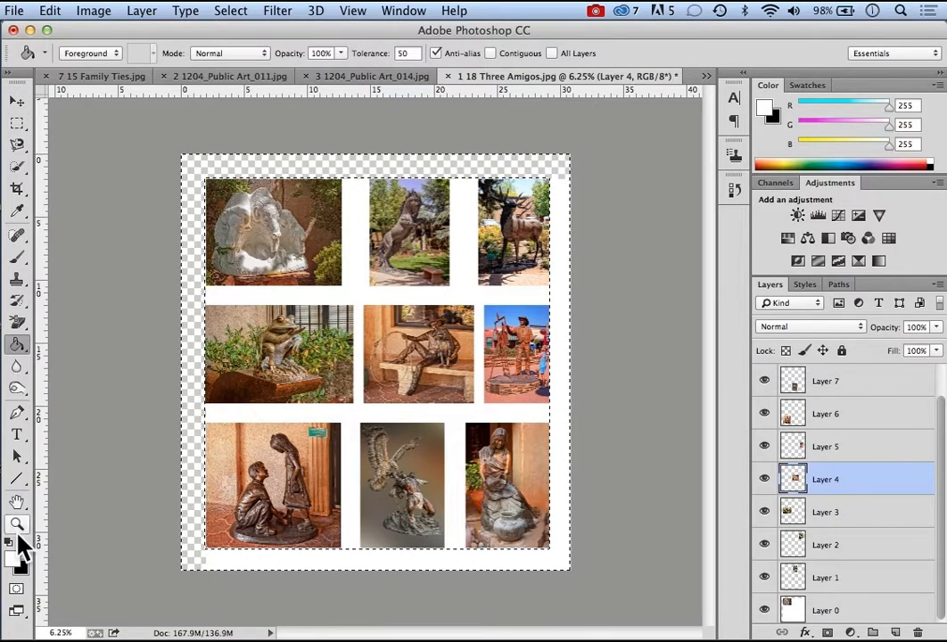
left_click(195, 410)
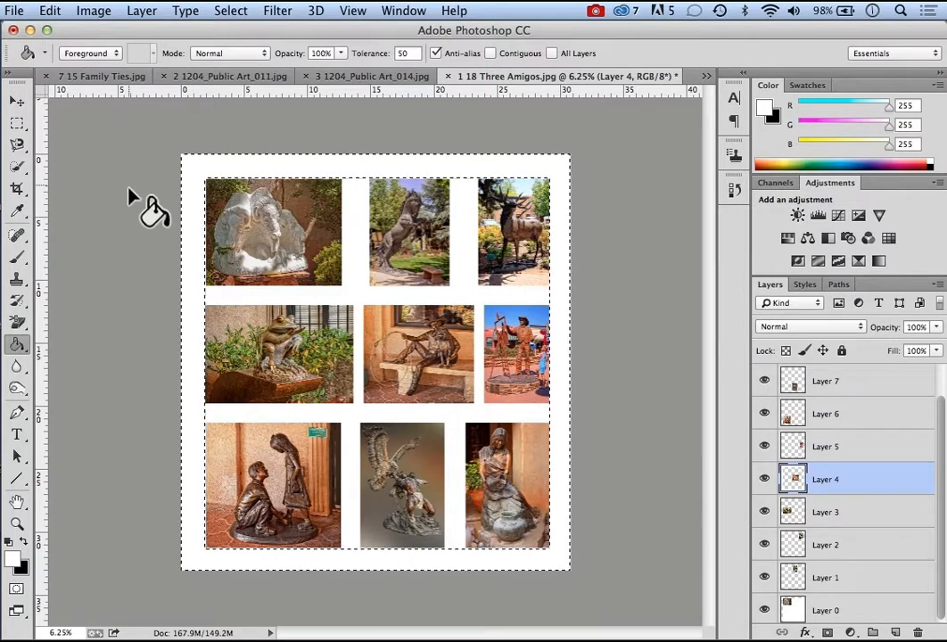
left_click(231, 11)
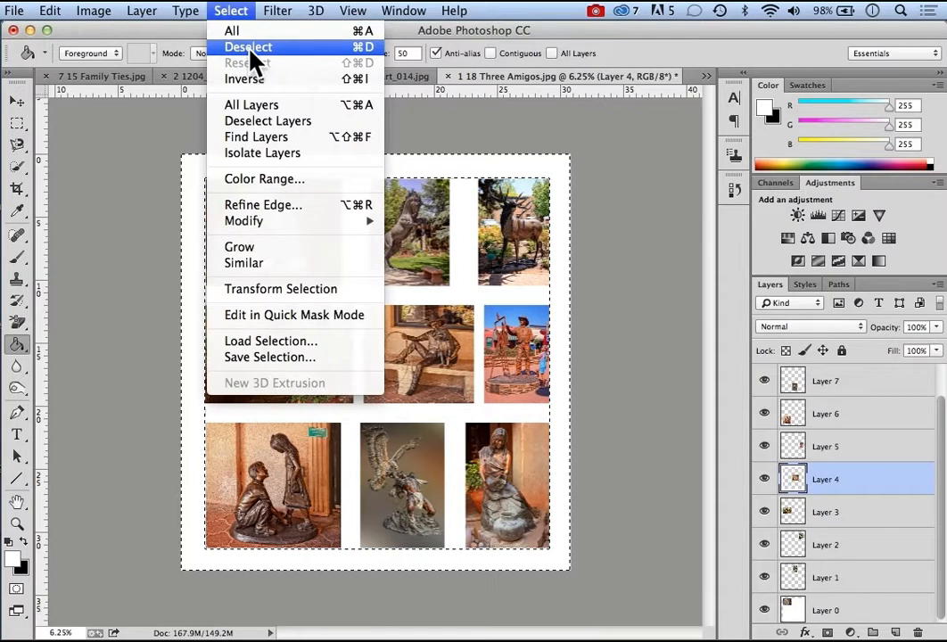
left_click(248, 49)
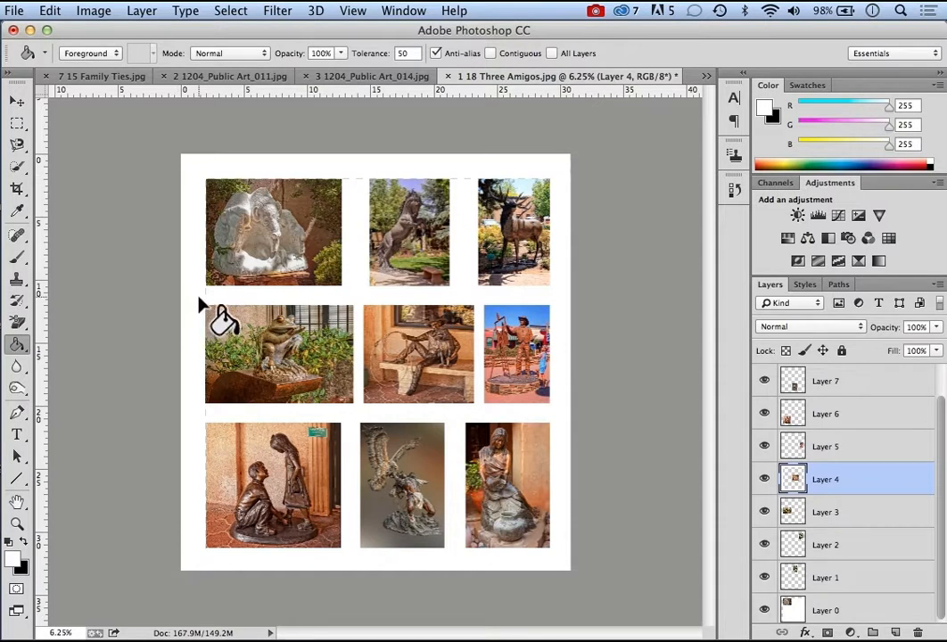
- Add a white (ffffff) Solid Color fill layer and move it beneath Layer 0 as the background
left_click(849, 632)
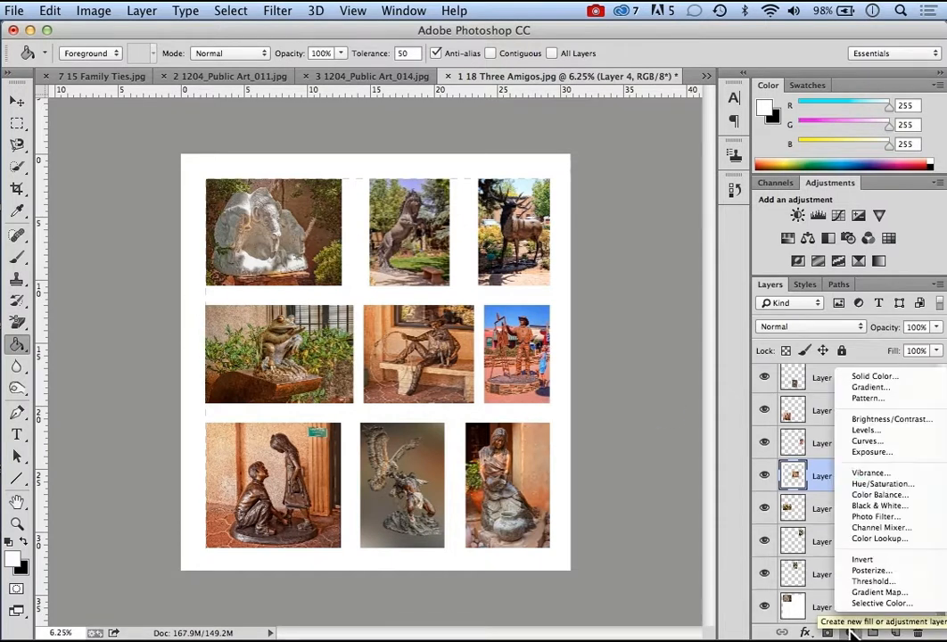
left_click(869, 380)
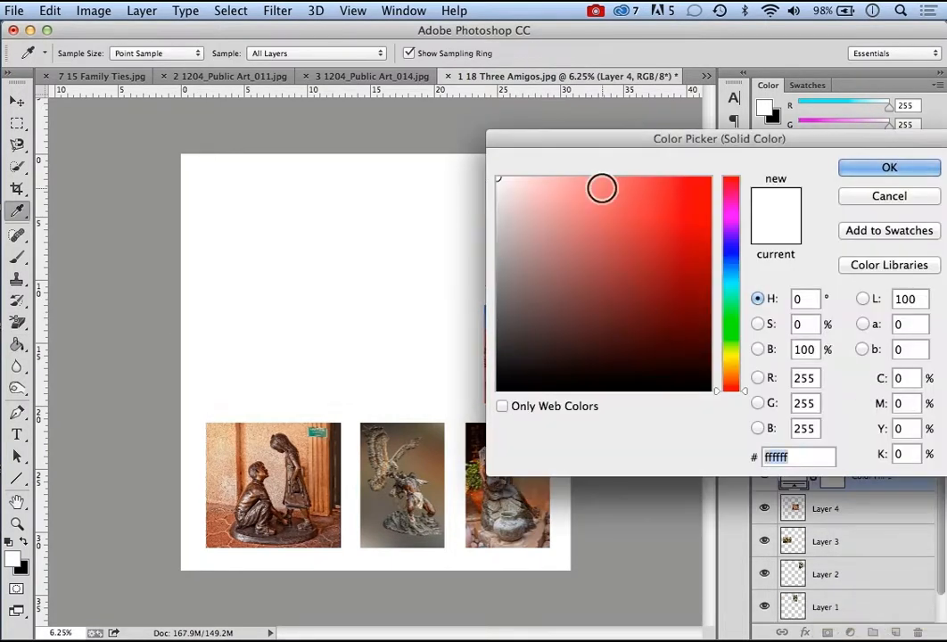
left_click(861, 171)
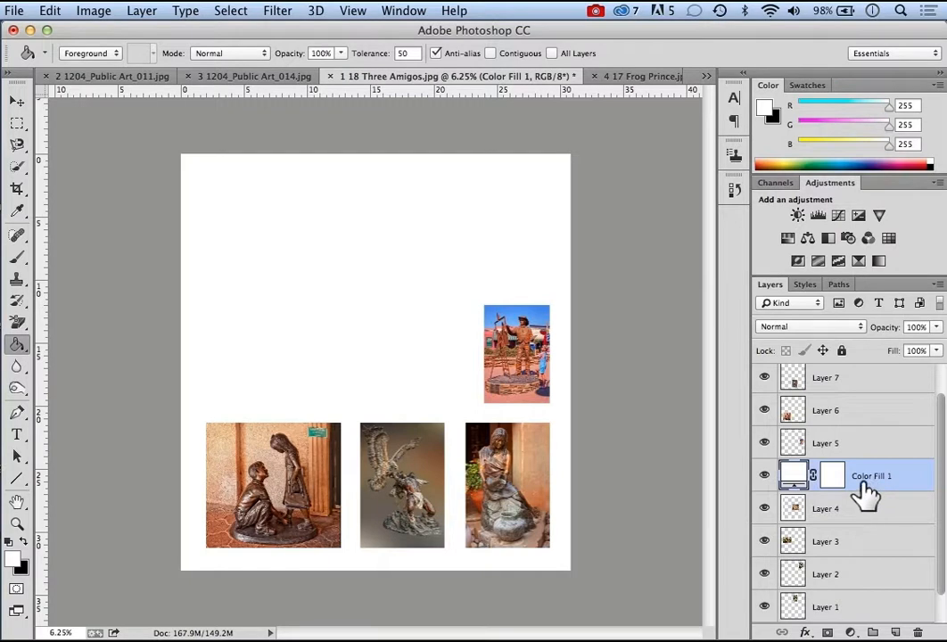
left_click_drag(864, 496, 855, 575)
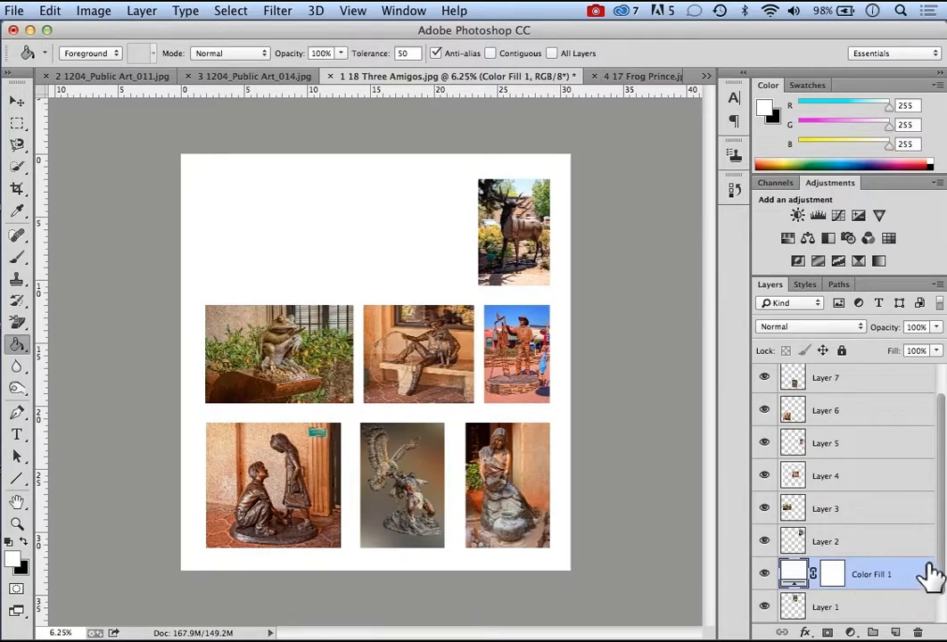
left_click_drag(937, 553, 938, 583)
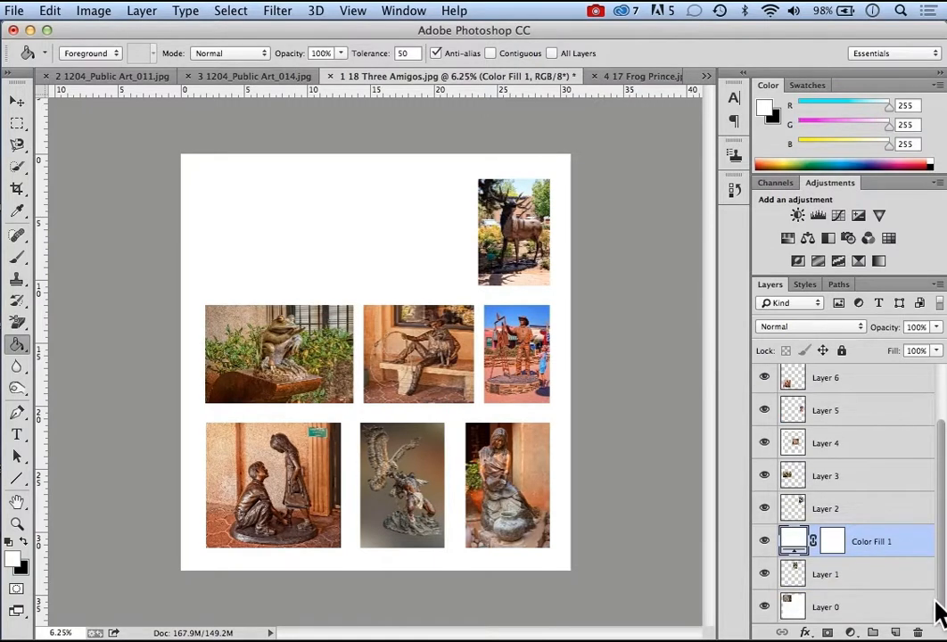
mouse_move(913, 549)
left_mouse_down()
mouse_move(908, 587)
mouse_move(904, 566)
left_mouse_up()
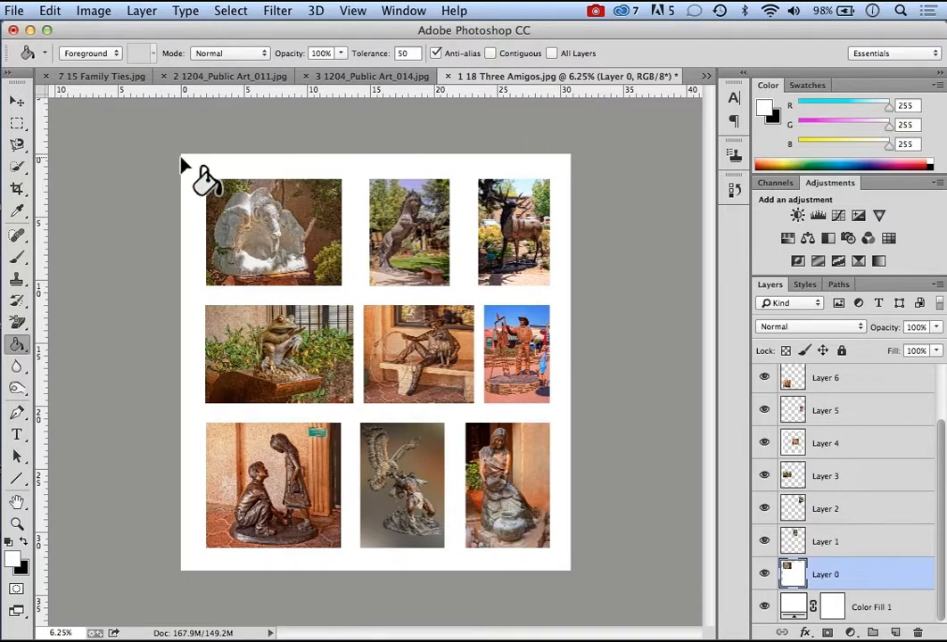
- Extend the canvas by 2 inches in relative height, anchored at the bottom centre so the space is added above the photos
left_click(92, 11)
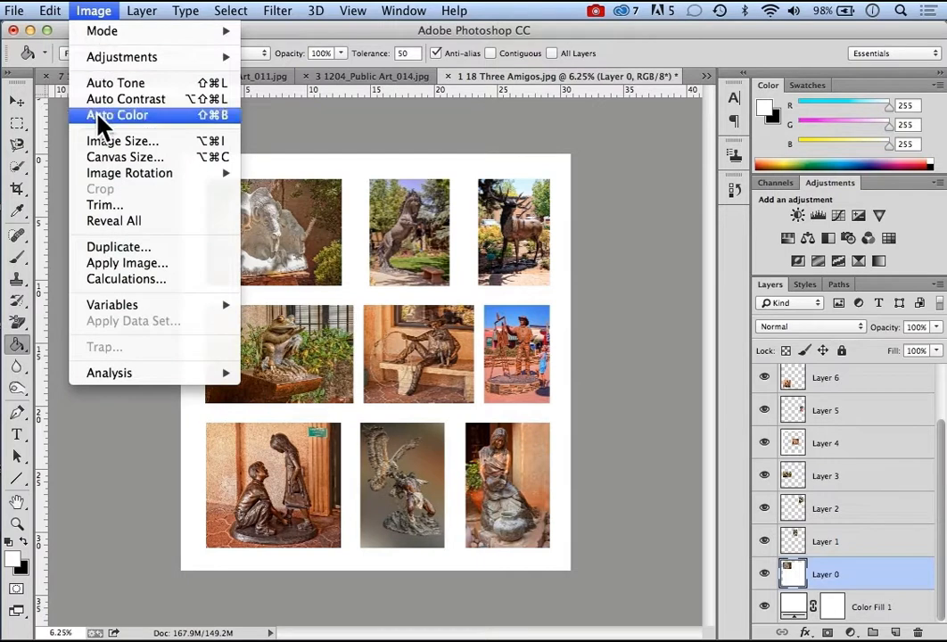
left_click(116, 157)
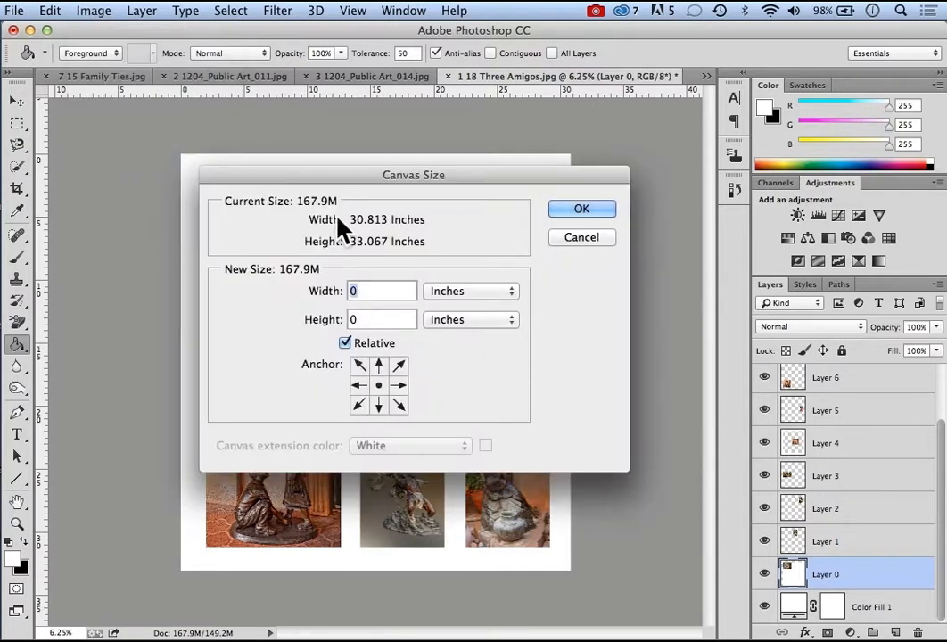
key("Tab")
type("2")
left_click(379, 406)
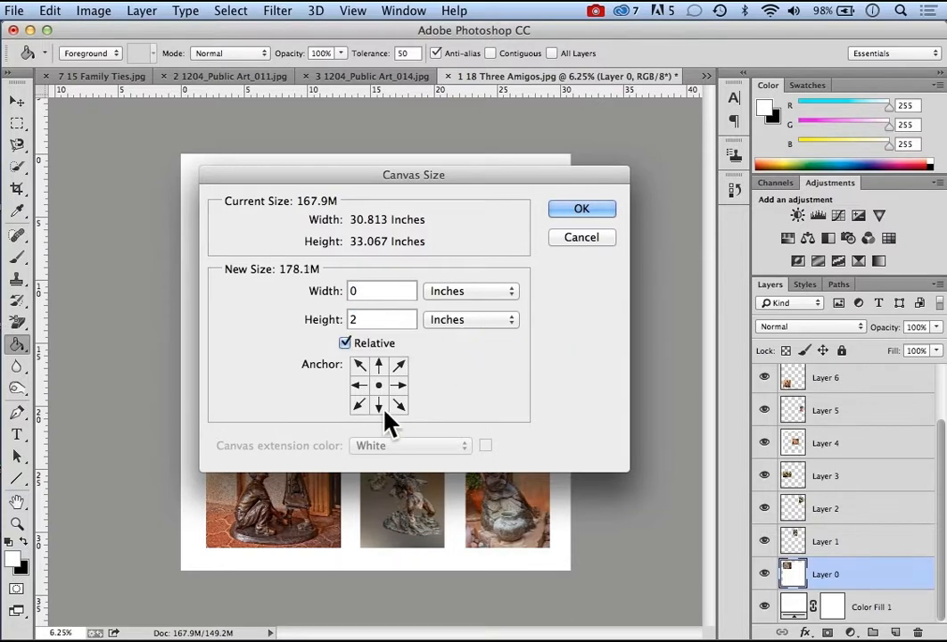
left_click(580, 209)
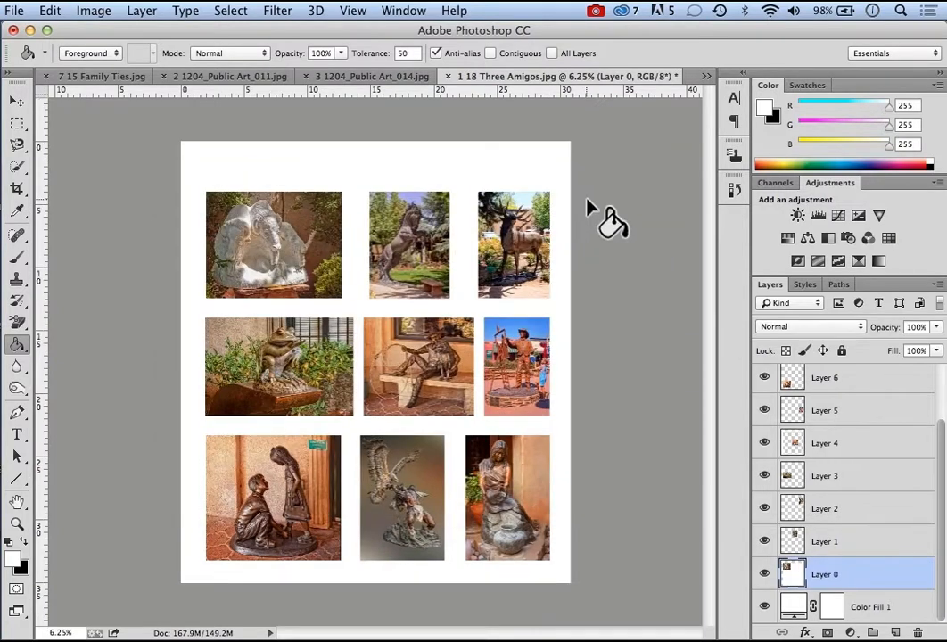
- Draw a 24 pt Arial text box about 24 inches wide in the white space above the top row of photos
left_click(17, 435)
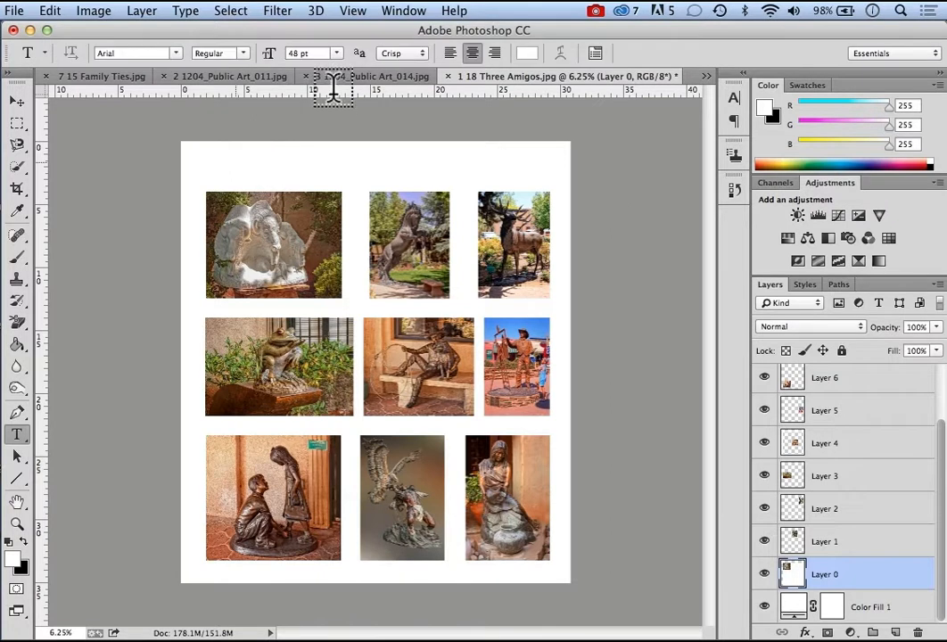
left_click(336, 53)
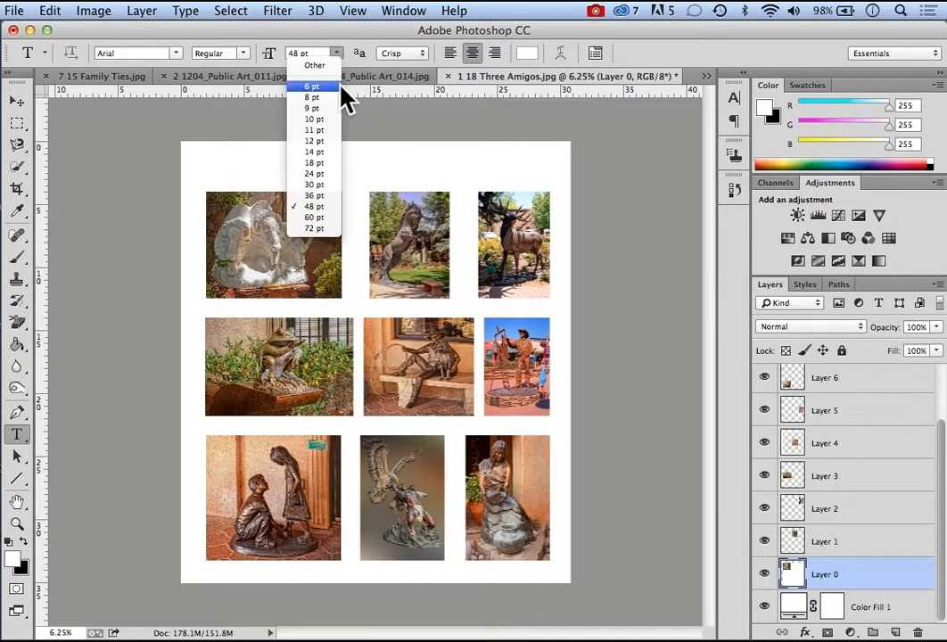
left_click(312, 174)
left_click_drag(227, 155, 528, 181)
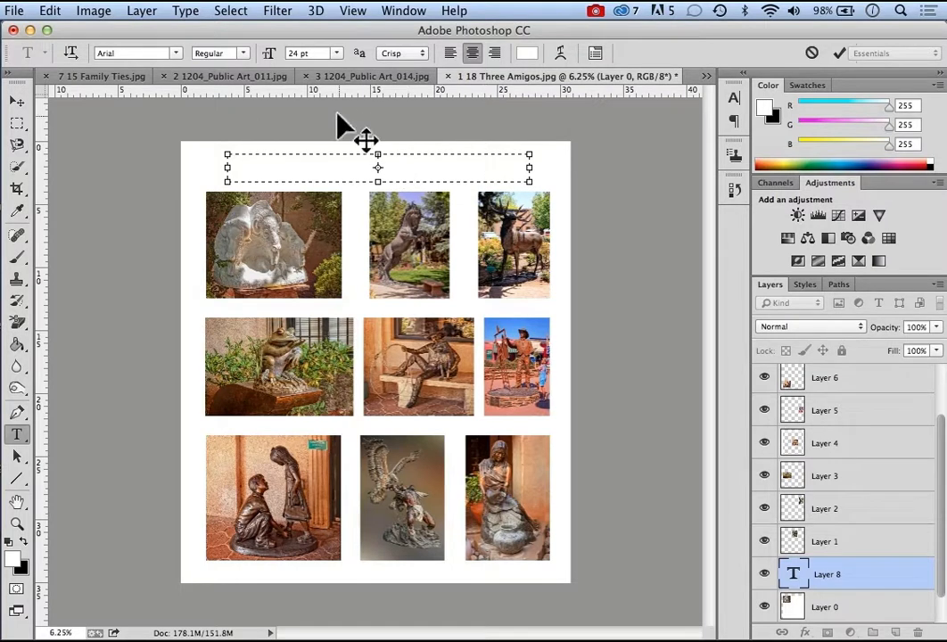
- Try font sizes of 12, 30 and 48 pt, settle on 60 pt, and enter the title "Public Art in Sedona" in the text box
left_click(336, 53)
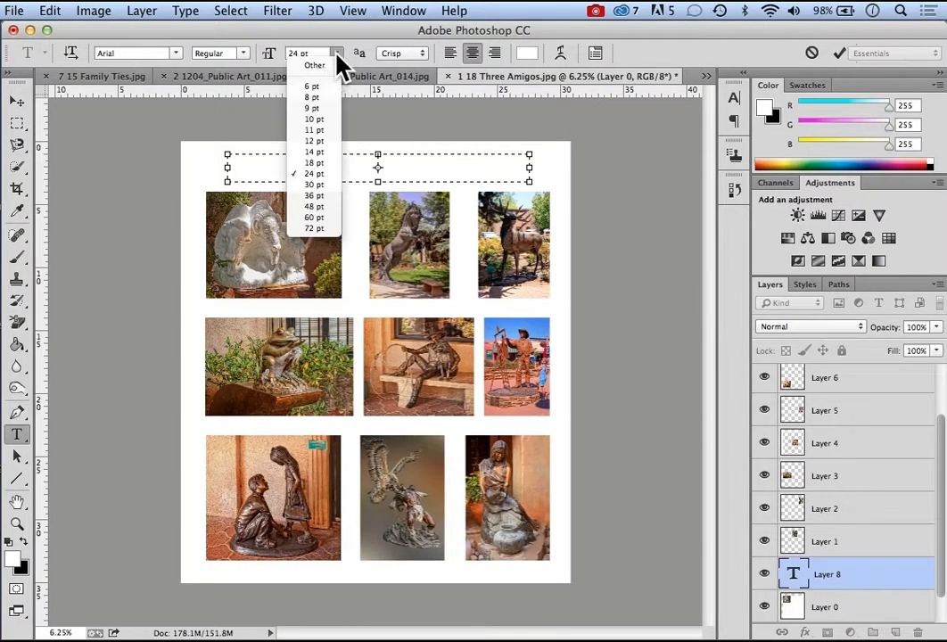
left_click(316, 143)
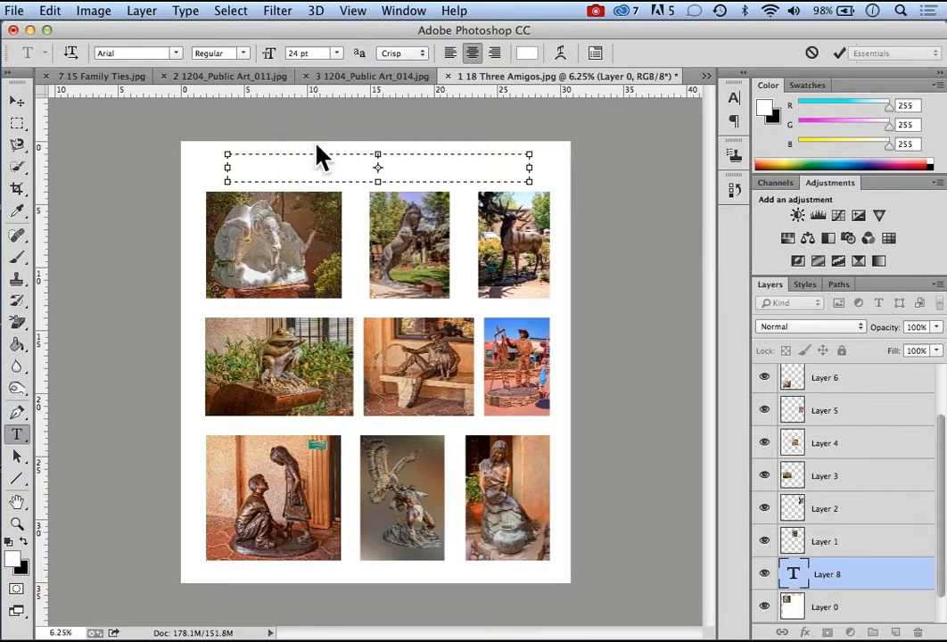
left_click(336, 53)
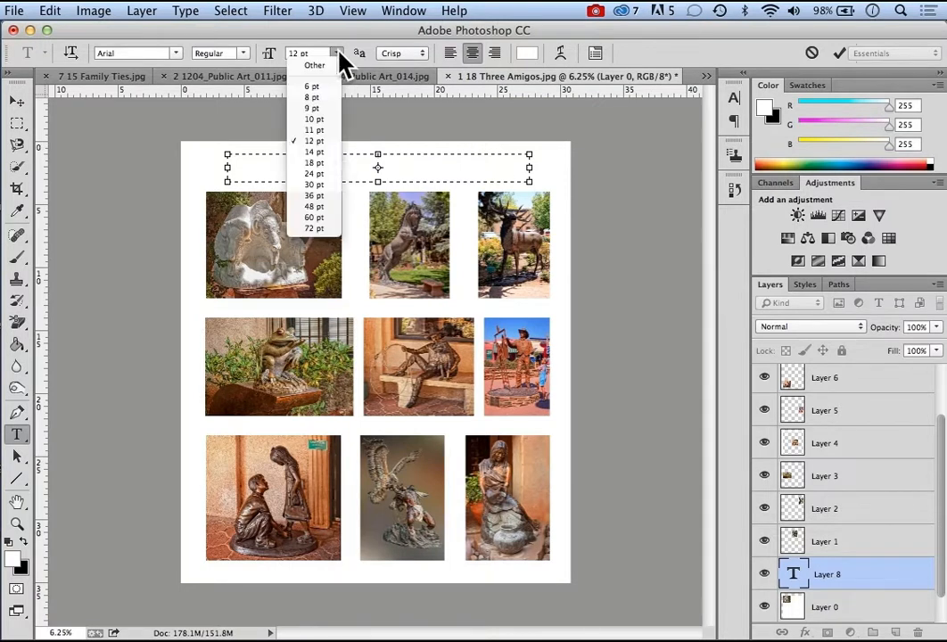
left_click(314, 184)
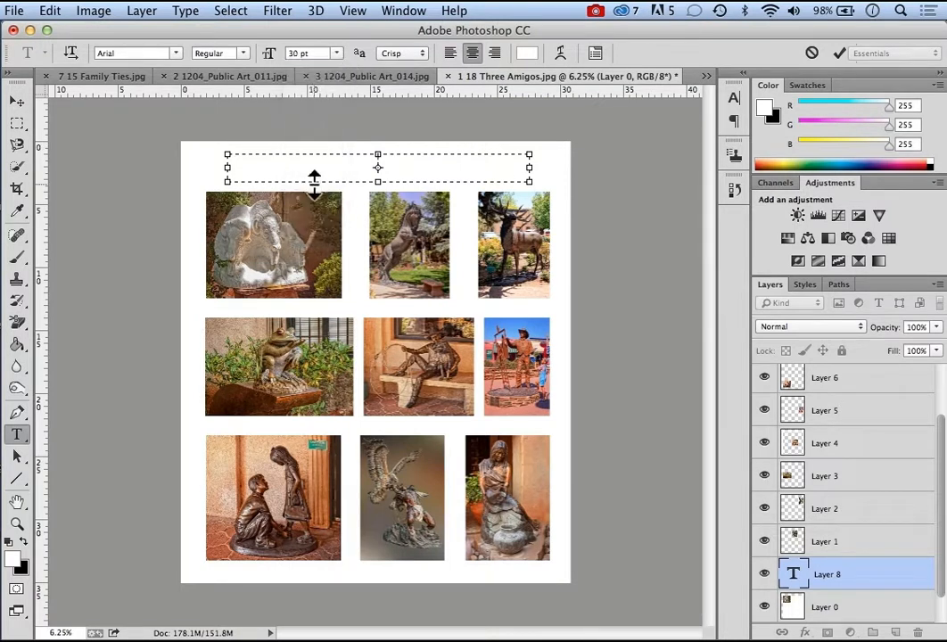
left_click(337, 54)
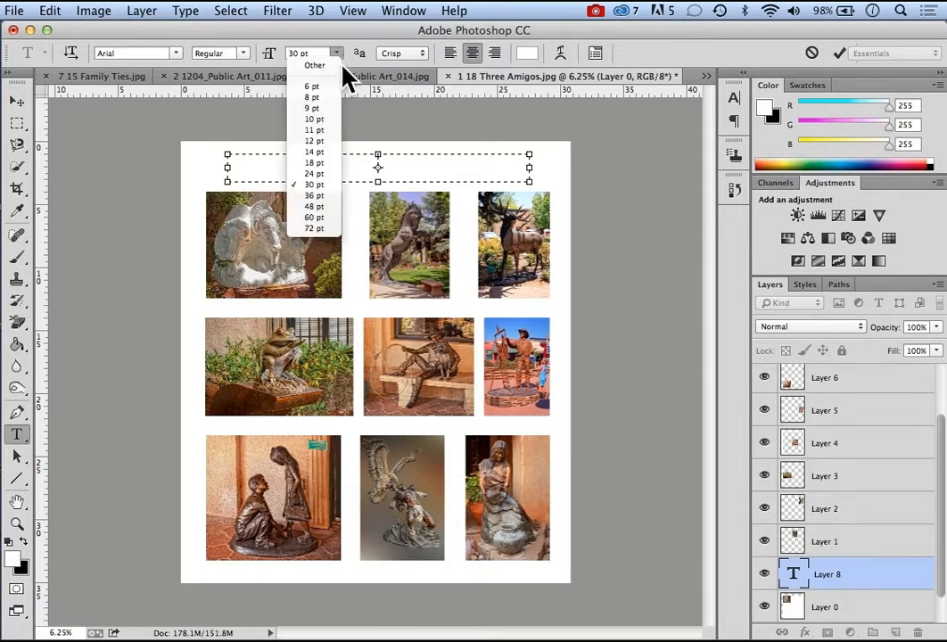
left_click(314, 206)
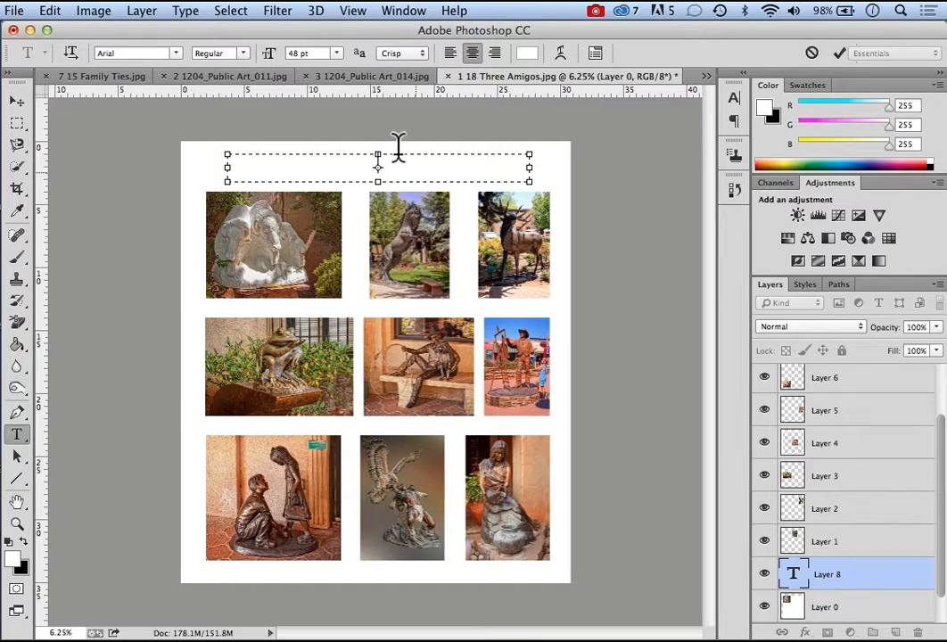
left_click(337, 53)
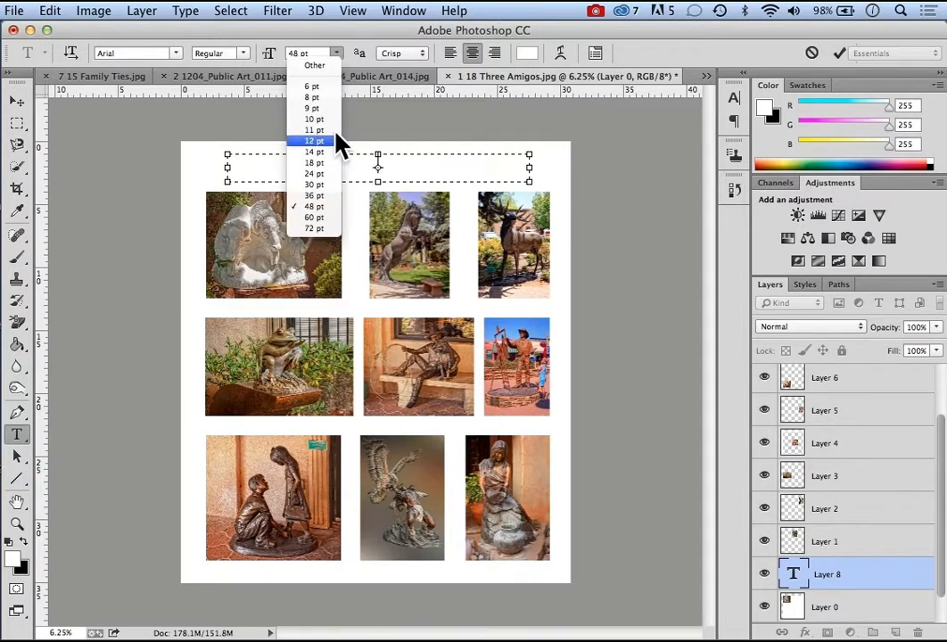
left_click(314, 217)
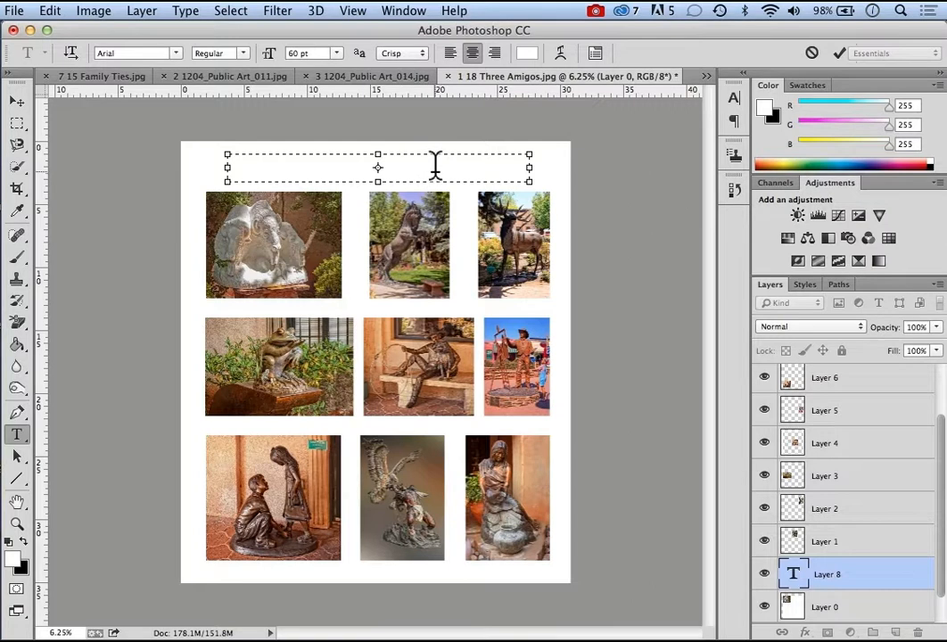
- Select the whole title text and change its color to black (000000)
left_click_drag(434, 163, 331, 169)
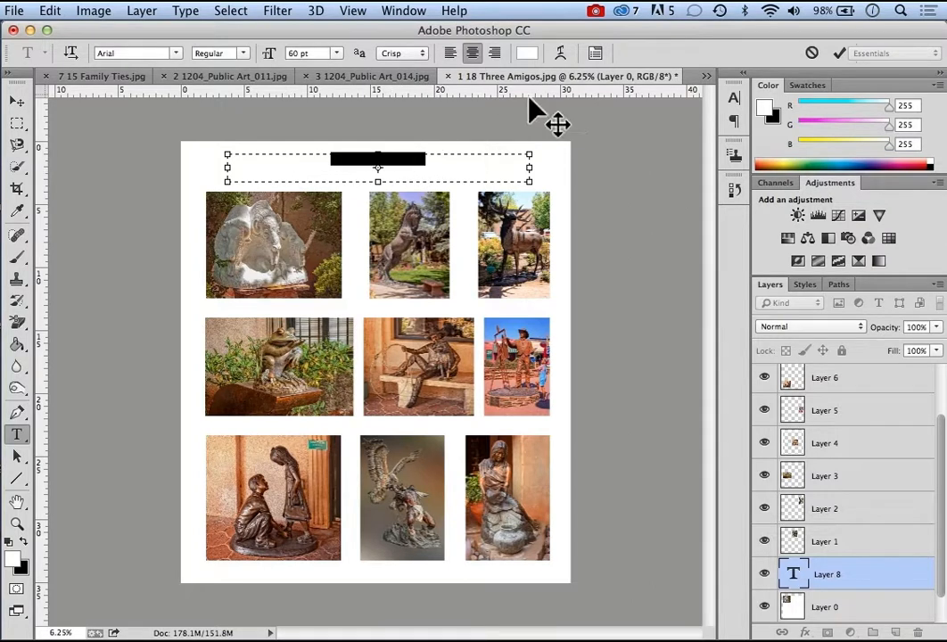
left_click(526, 57)
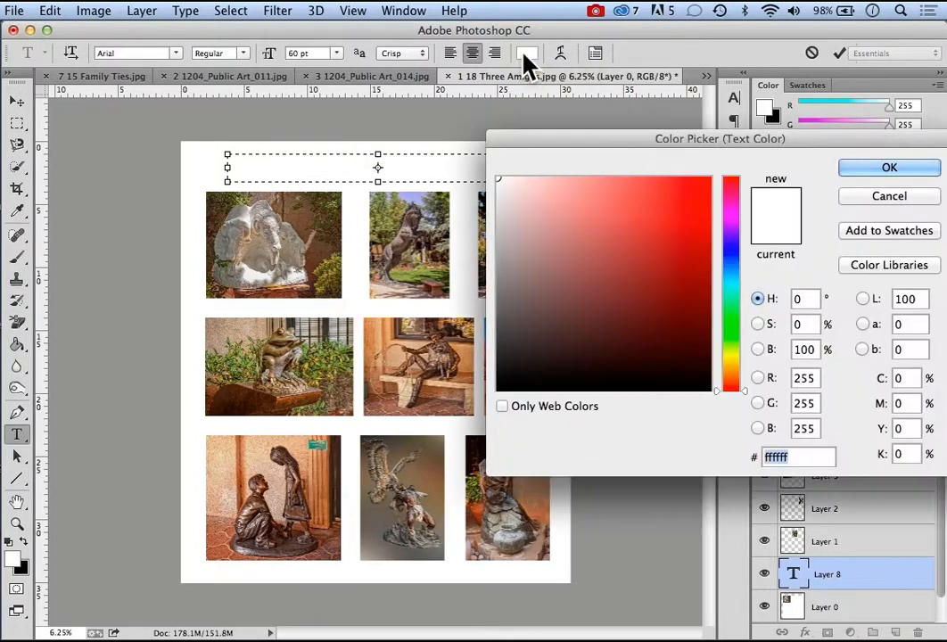
left_click(25, 565)
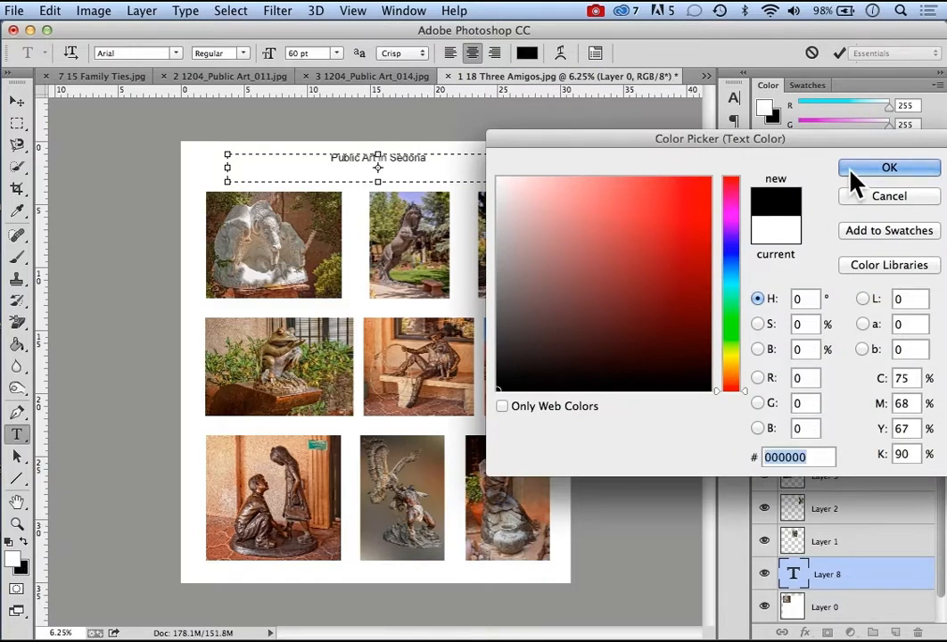
left_click(853, 169)
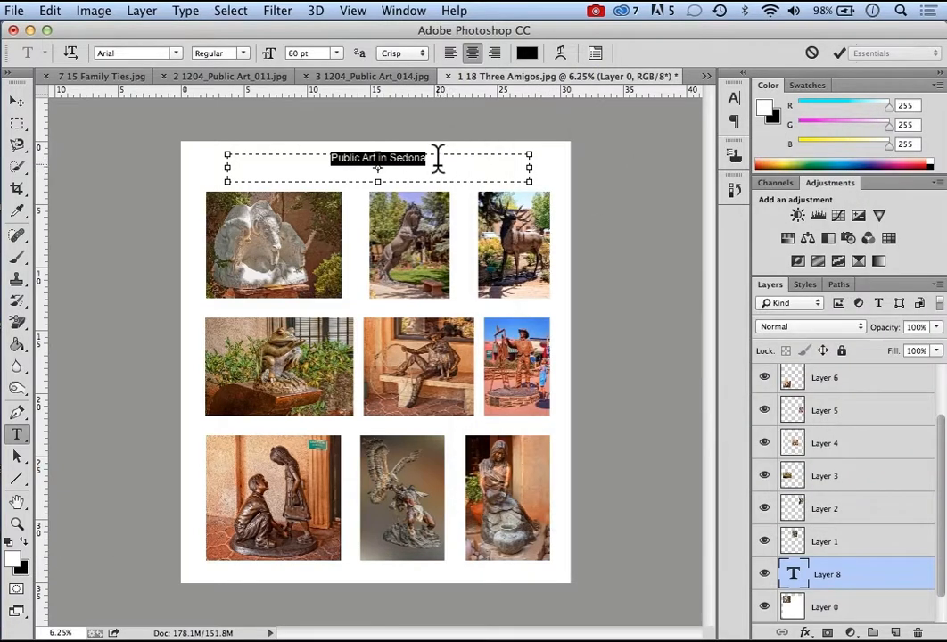
- Enlarge the title text, trying 72 pt and then setting 125 pt, and commit the text
left_click(335, 54)
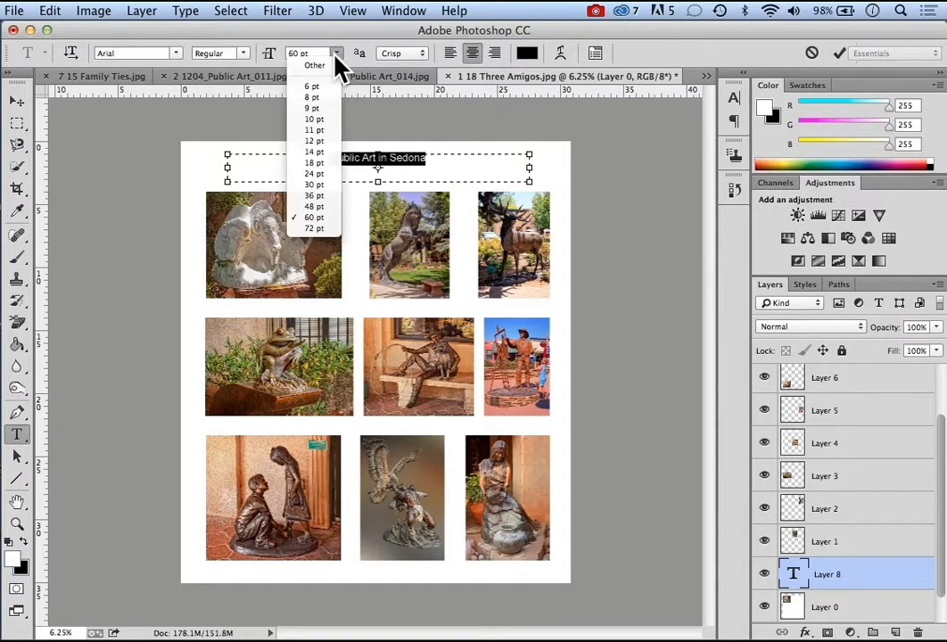
left_click(319, 230)
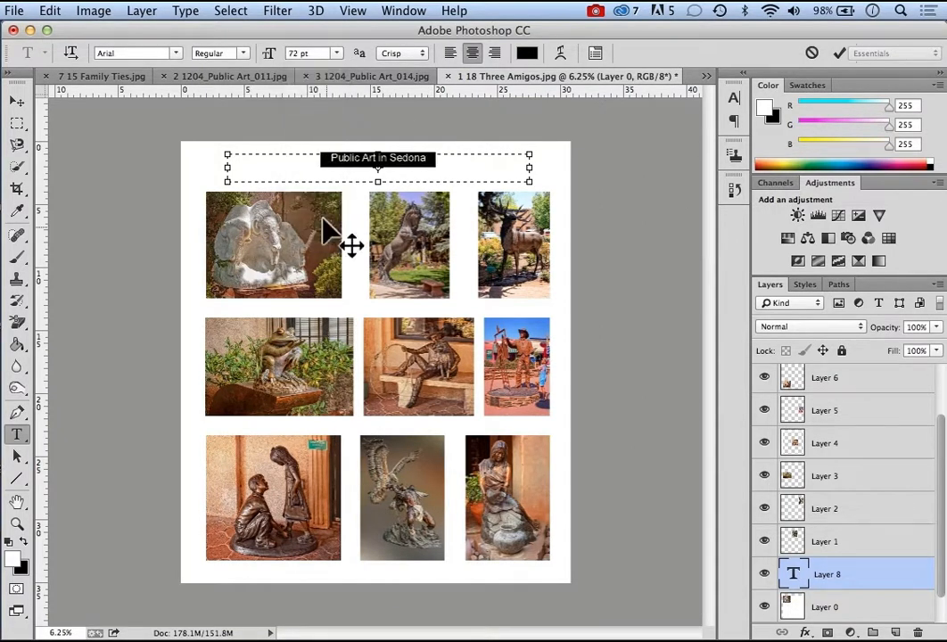
left_click(337, 54)
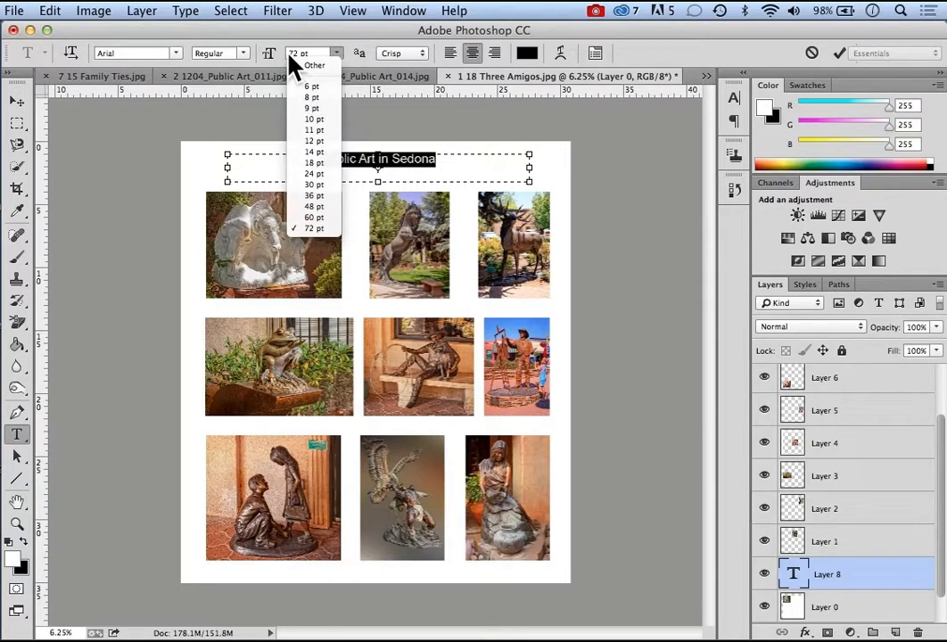
left_click(292, 54)
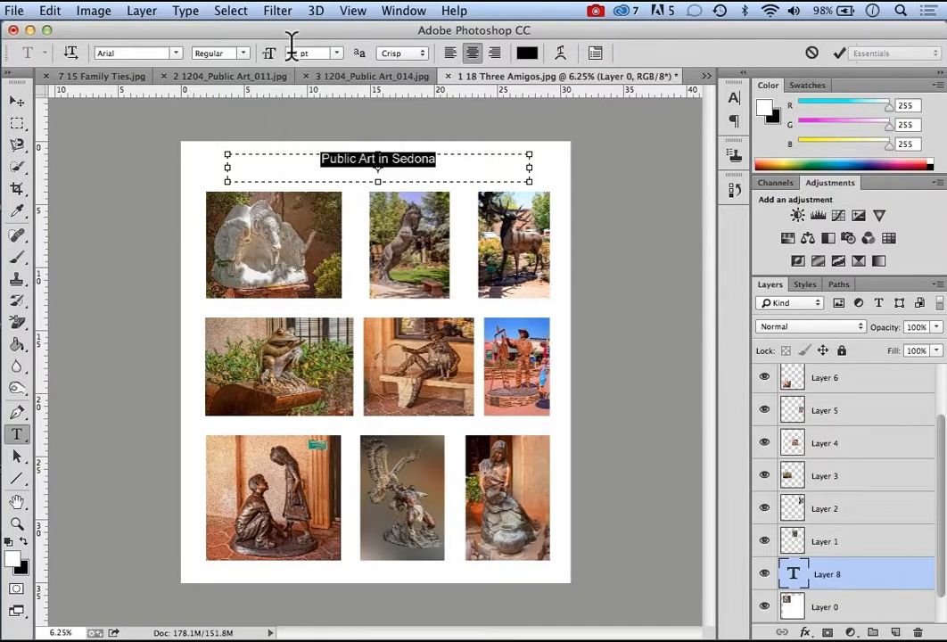
left_click_drag(310, 51, 288, 51)
type("125")
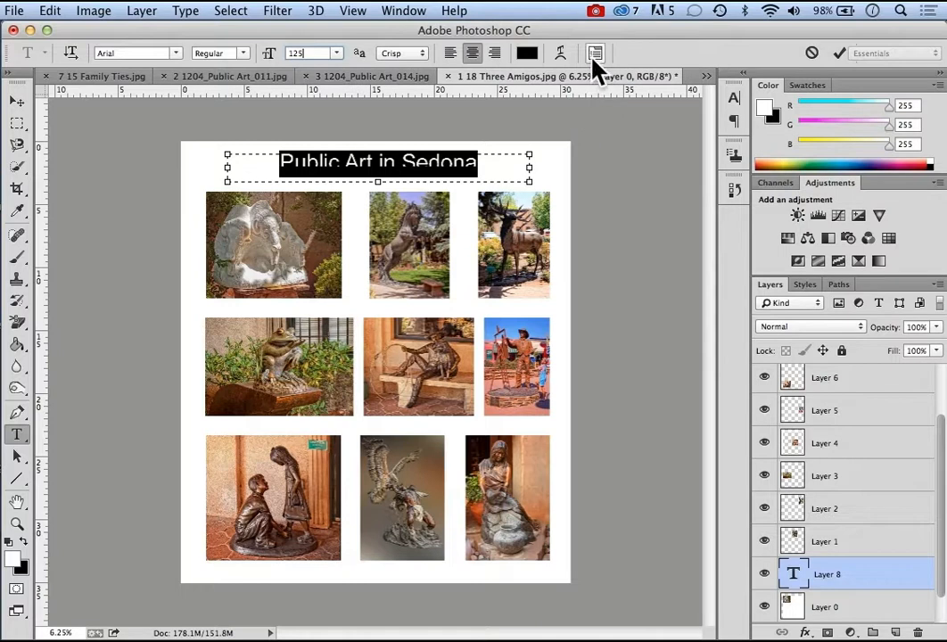
left_click(840, 54)
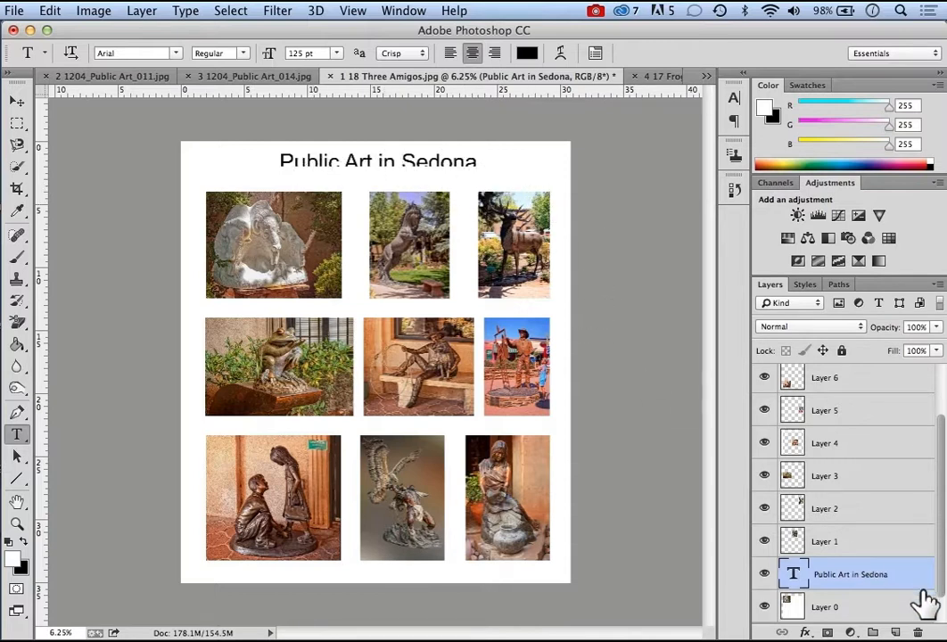
- Move the "Public Art in Sedona" text layer up to the top of the layer stack, above Background copy
left_click_drag(898, 584, 896, 379)
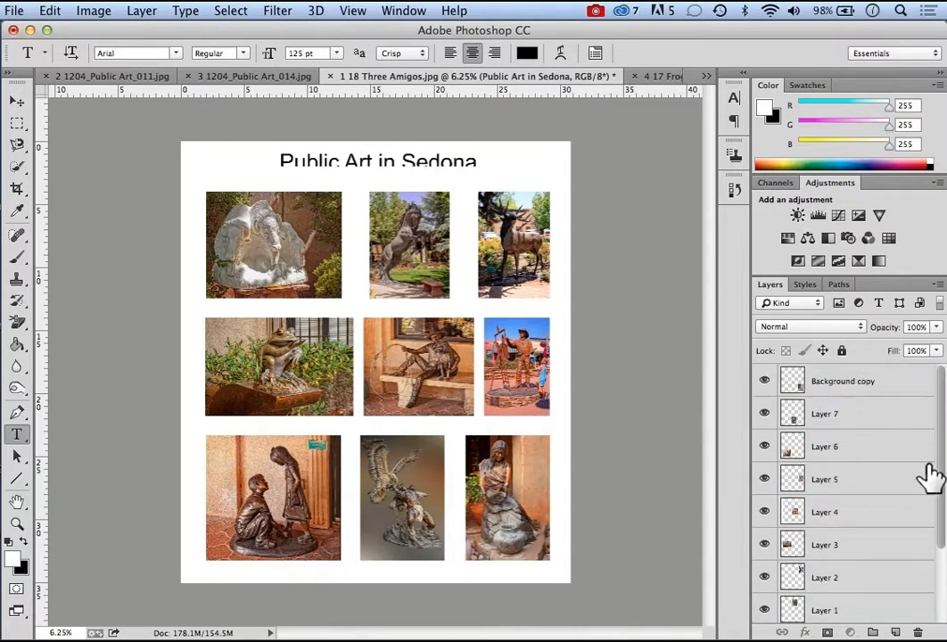
scroll(937, 481, "down", 3)
left_click_drag(927, 584, 909, 403)
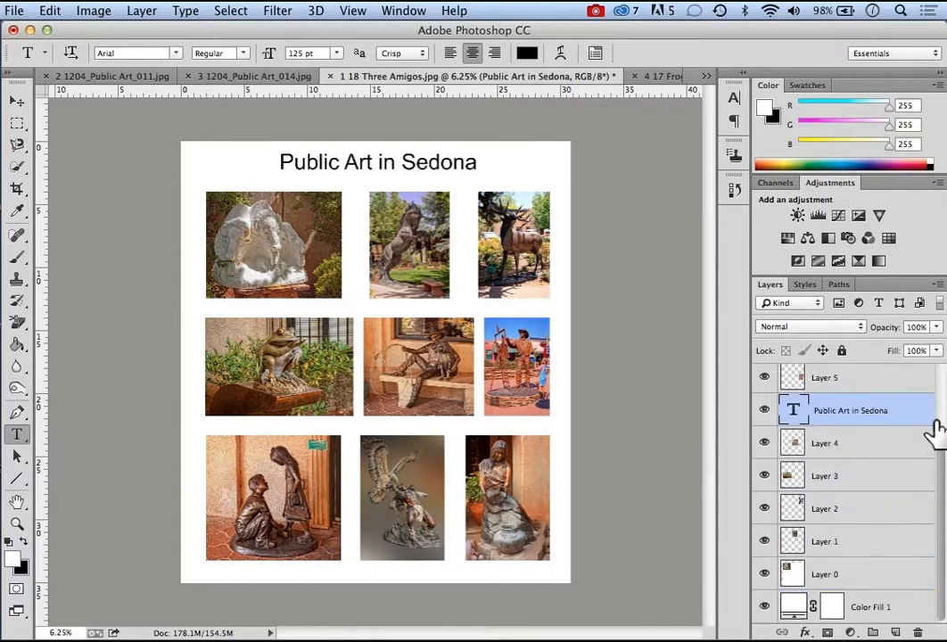
scroll(941, 415, "up", 3)
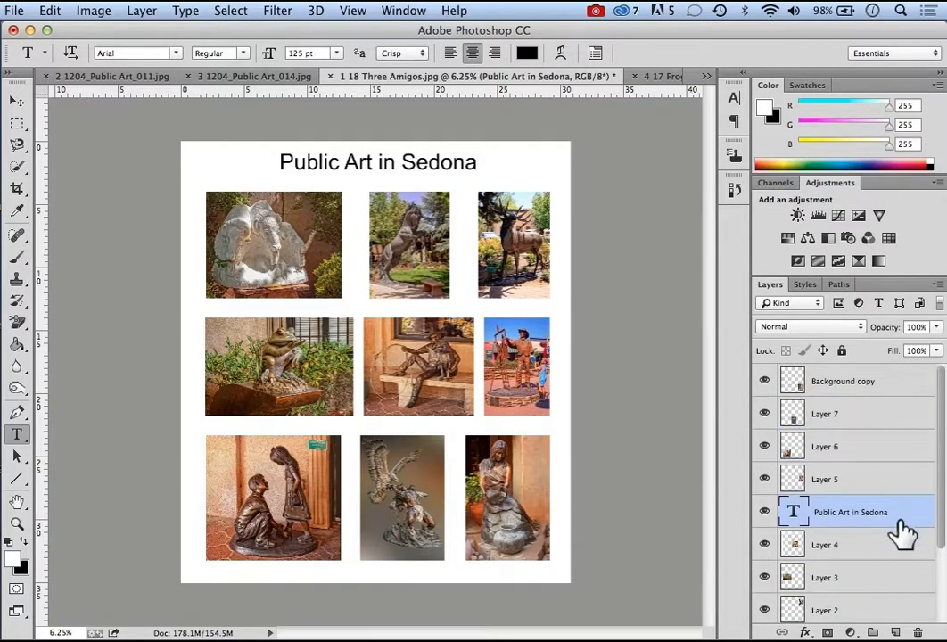
left_click_drag(907, 528, 892, 434)
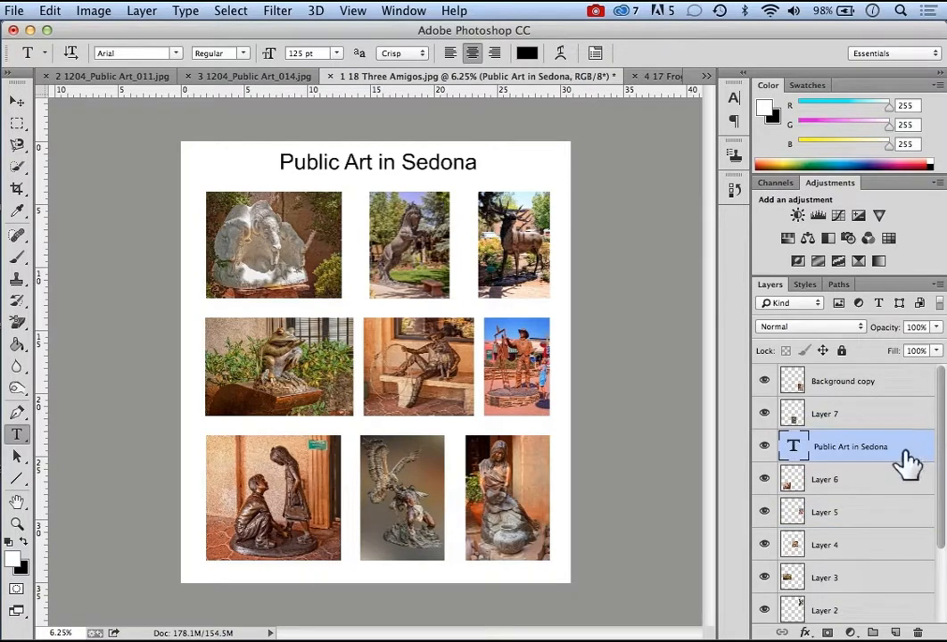
left_click_drag(902, 450, 889, 383)
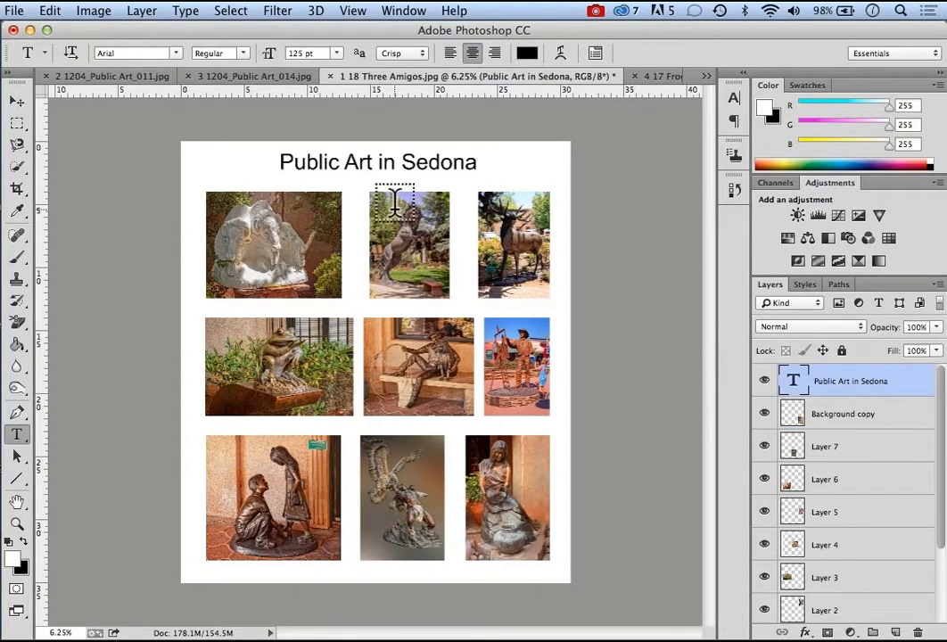
- Reposition the title lower in the white space above the top row of photos, nudging it upward to fine-tune its height
left_click(13, 104)
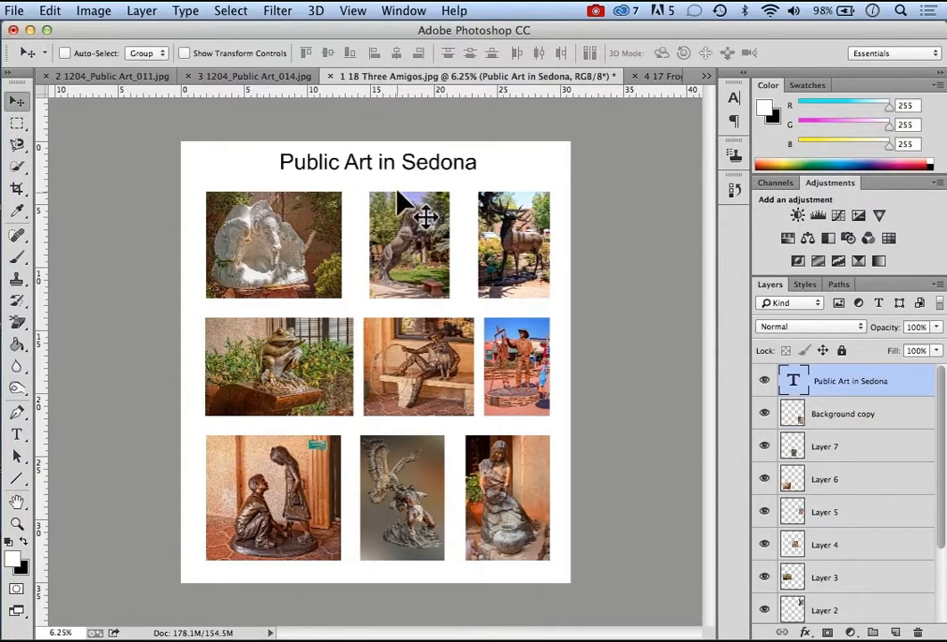
left_click_drag(378, 169, 381, 178)
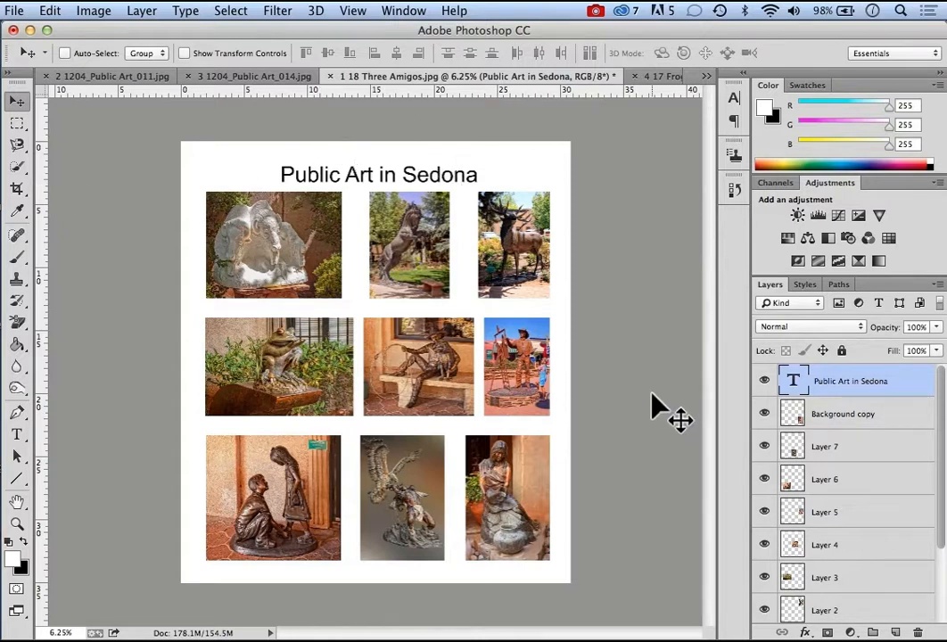
key("shift+Up")
key("shift+Up")
key("shift+Up")
key("shift+Up")
key("shift+Up")
key("shift+Up")
key("shift+Up")
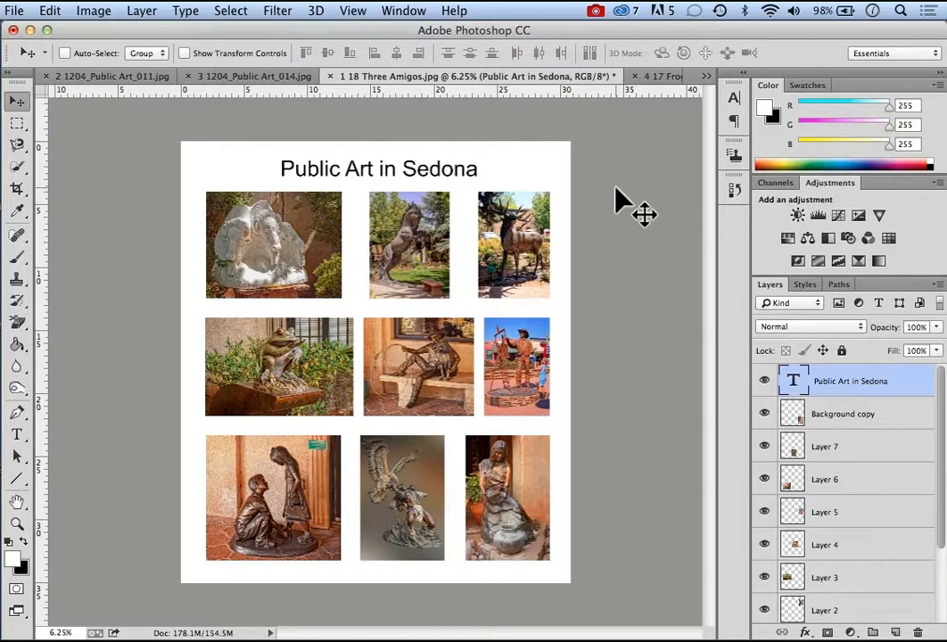
- Open the Canvas Size settings for the collage
left_click(94, 12)
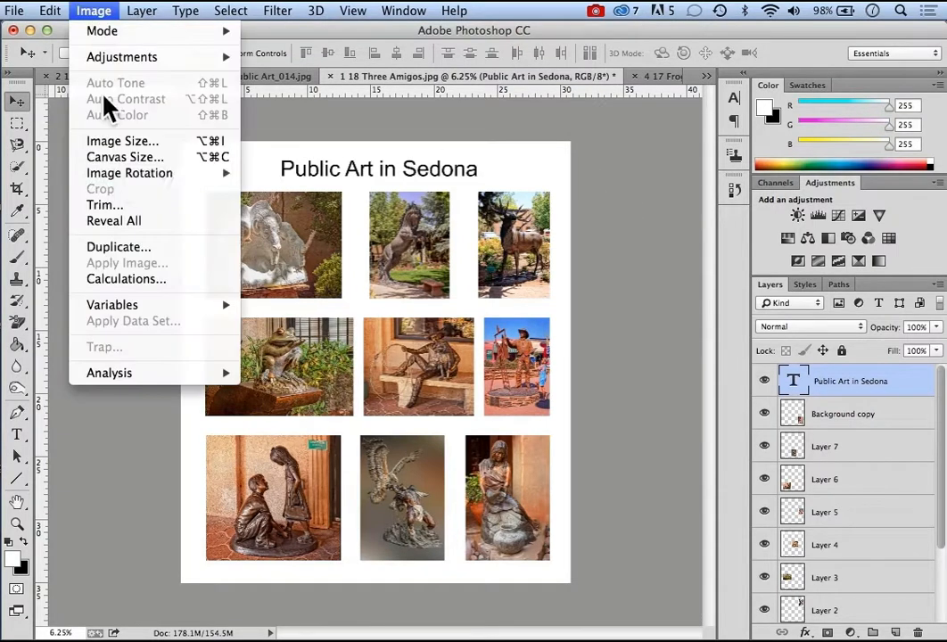
left_click(119, 160)
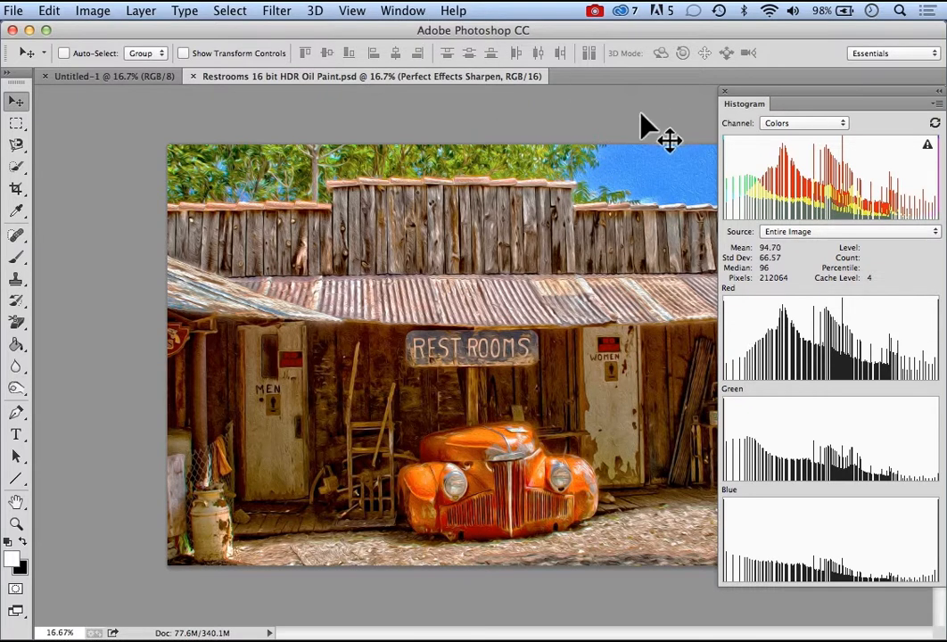
left_click(398, 12)
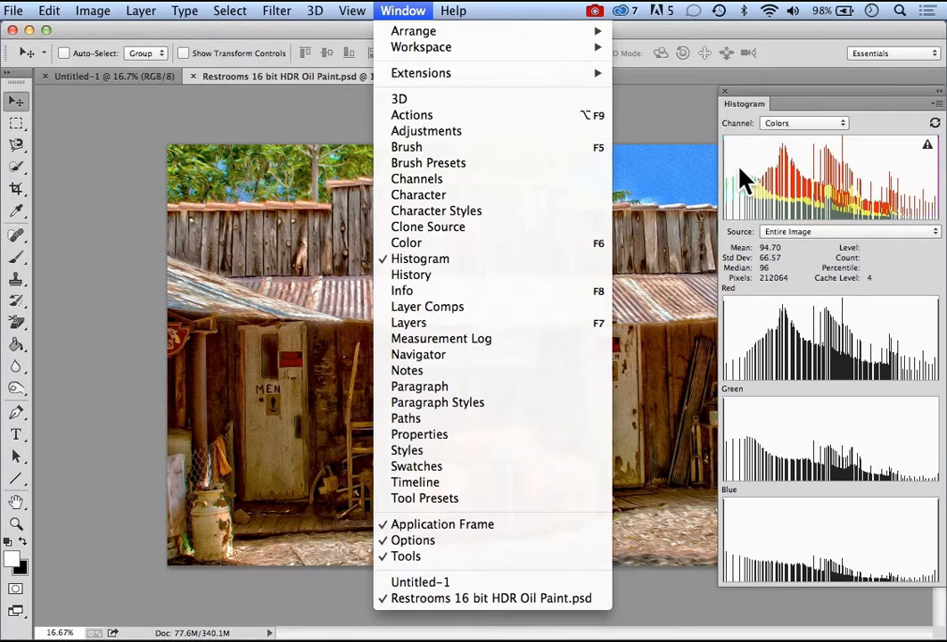
left_click(675, 125)
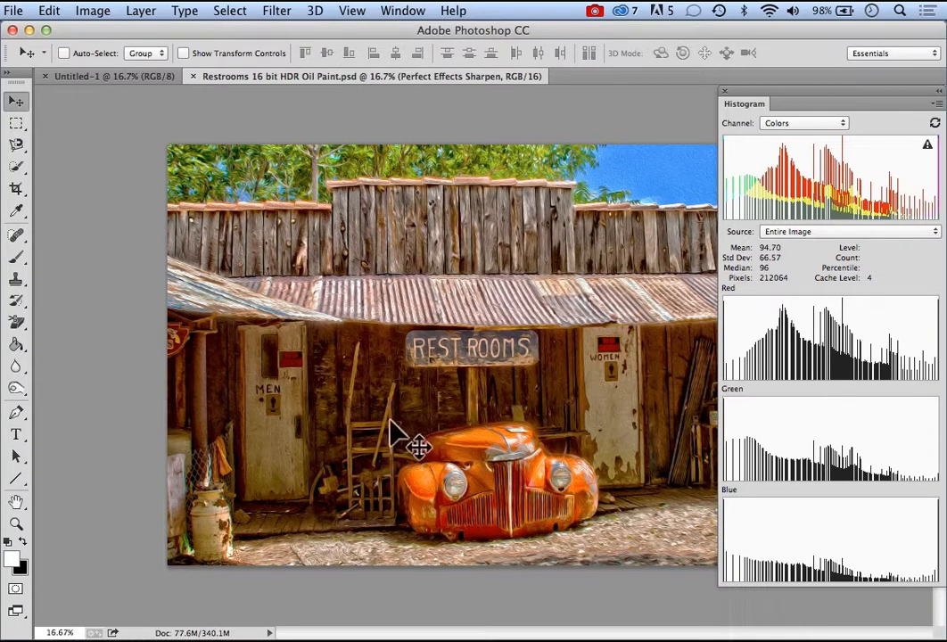
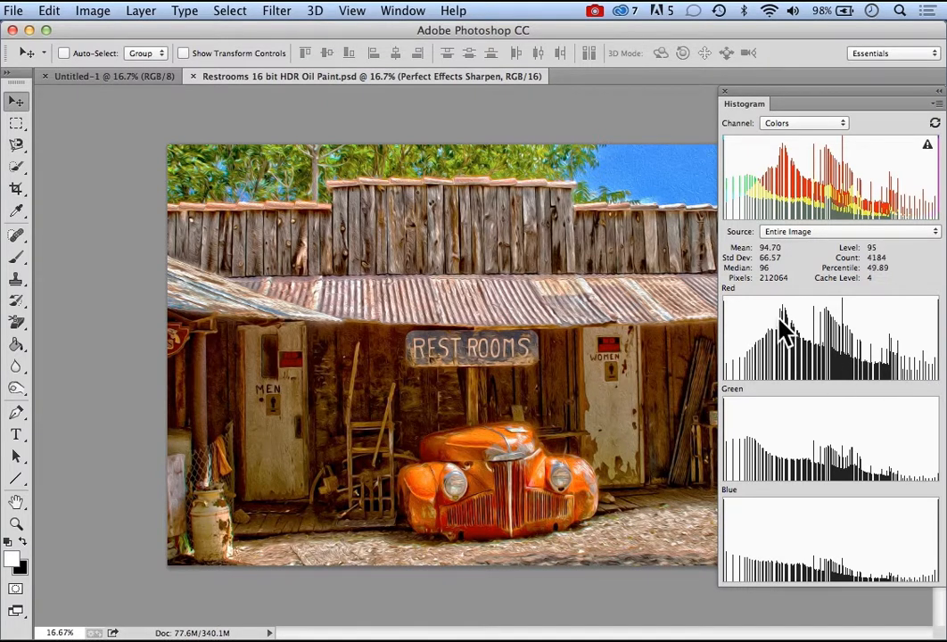
- Switch to the blank Untitled-1 document and use the Paint Bucket to fill the canvas with black and refill it with white
left_click(115, 77)
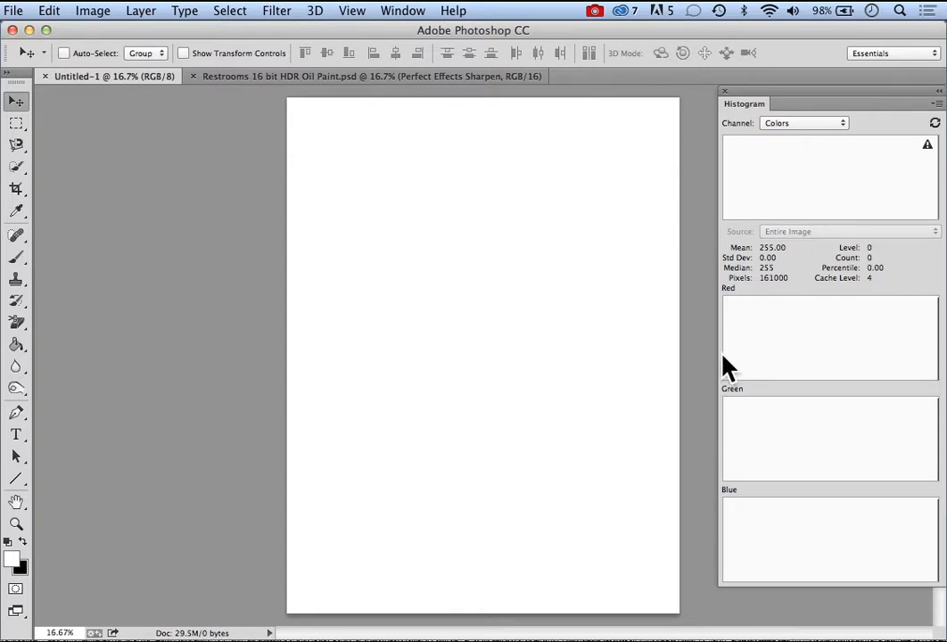
key("x")
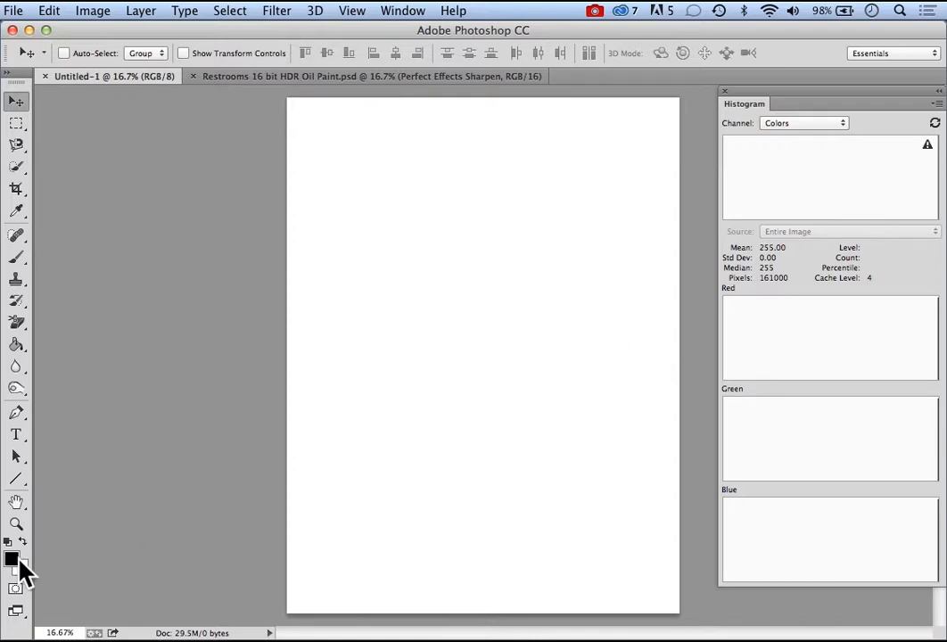
left_click(18, 348)
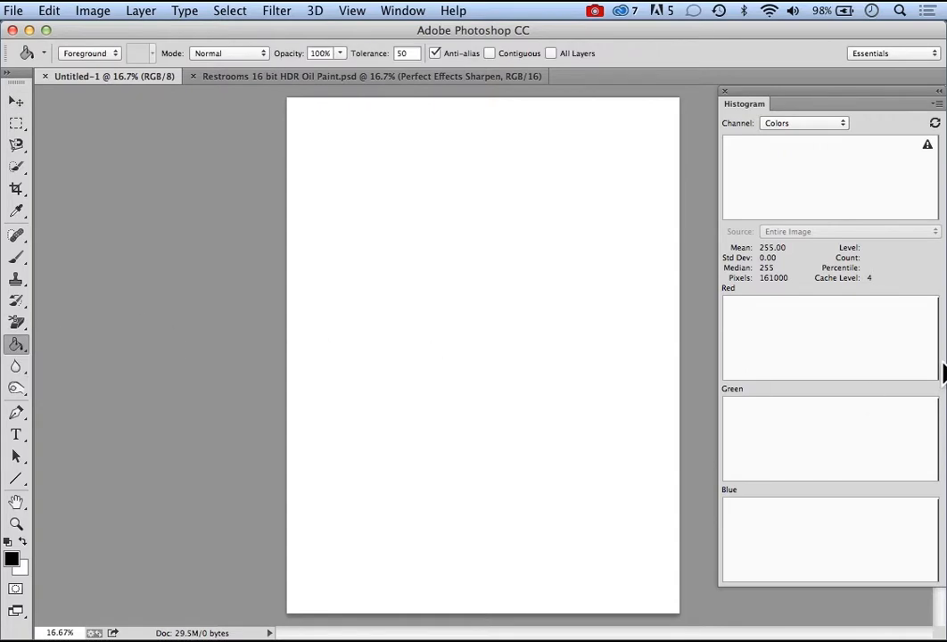
left_click(479, 332)
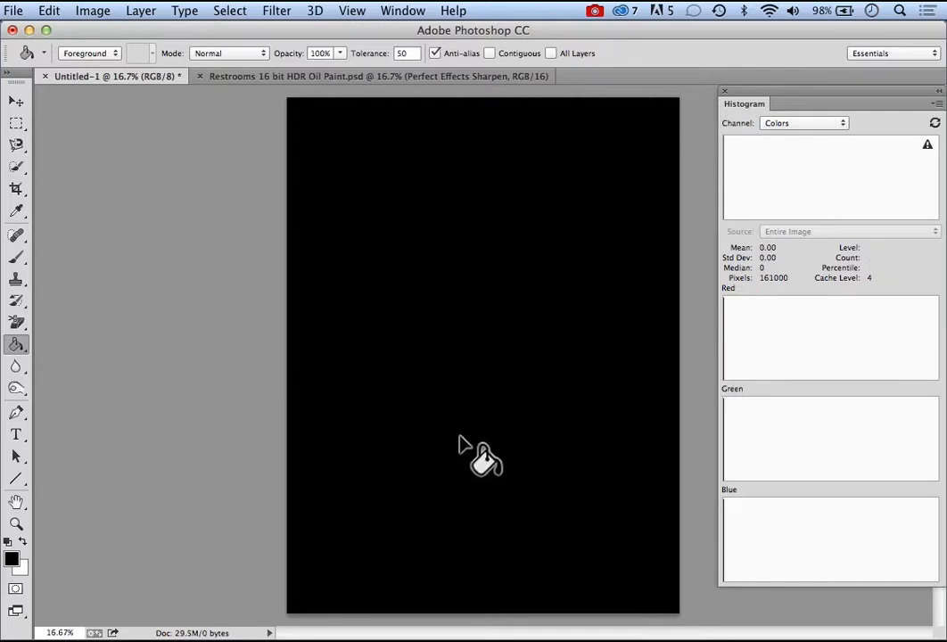
left_click(22, 541)
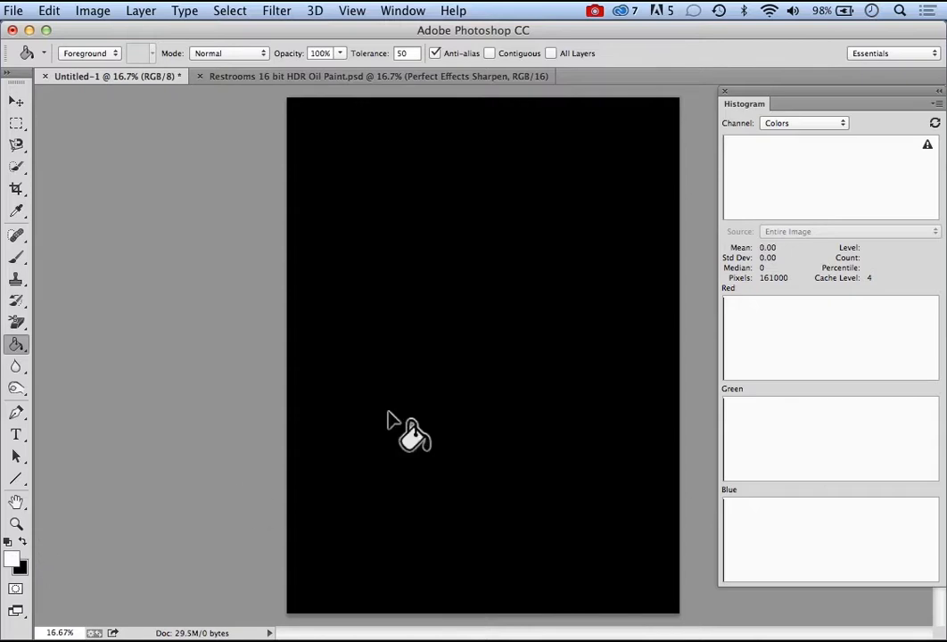
left_click(532, 362)
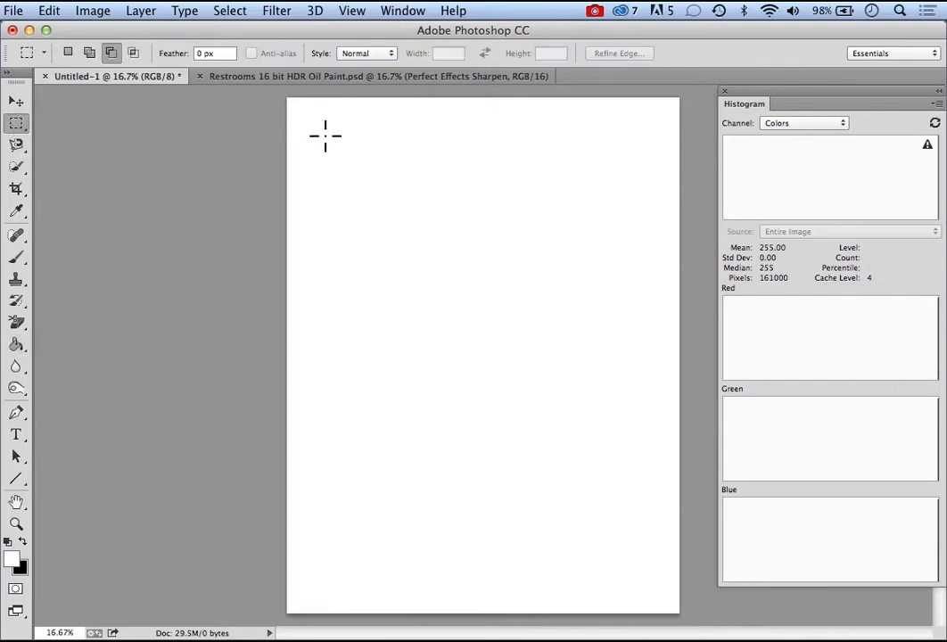
- Make a tall rectangular selection in the upper-left part of the canvas and set the foreground color to gray 585858
left_click_drag(325, 132, 448, 373)
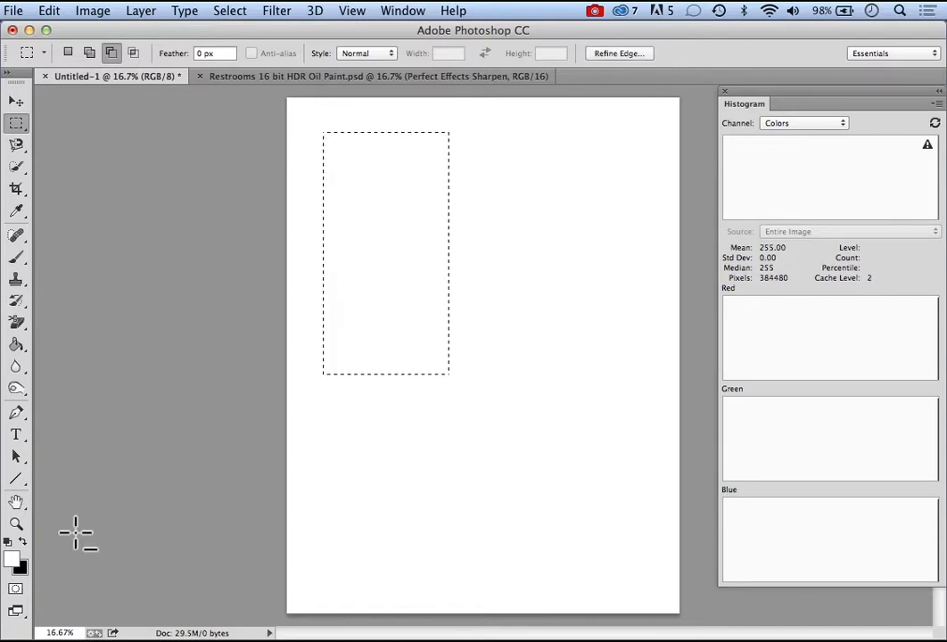
left_click(12, 559)
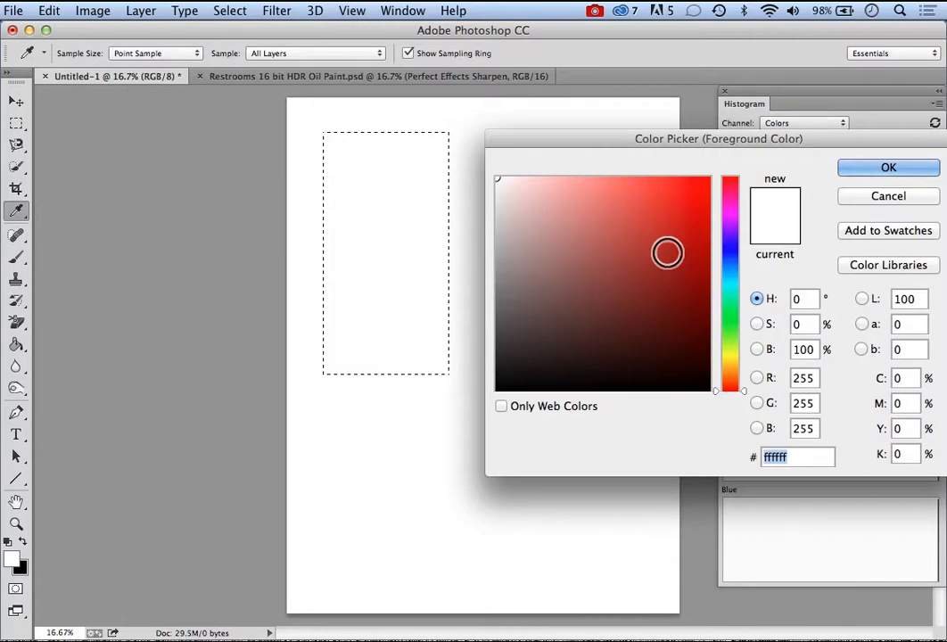
left_click(496, 317)
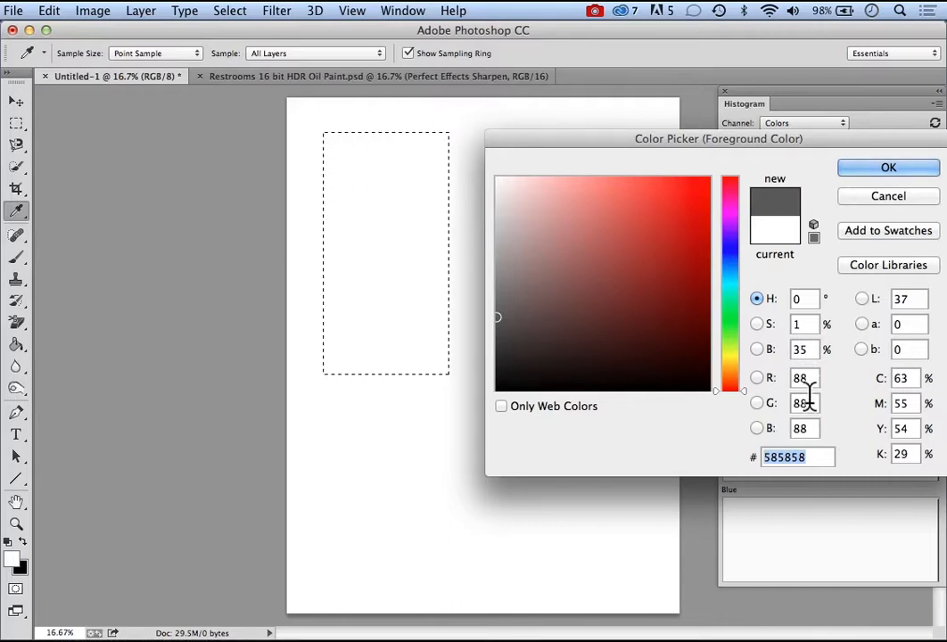
left_click(871, 173)
key("m")
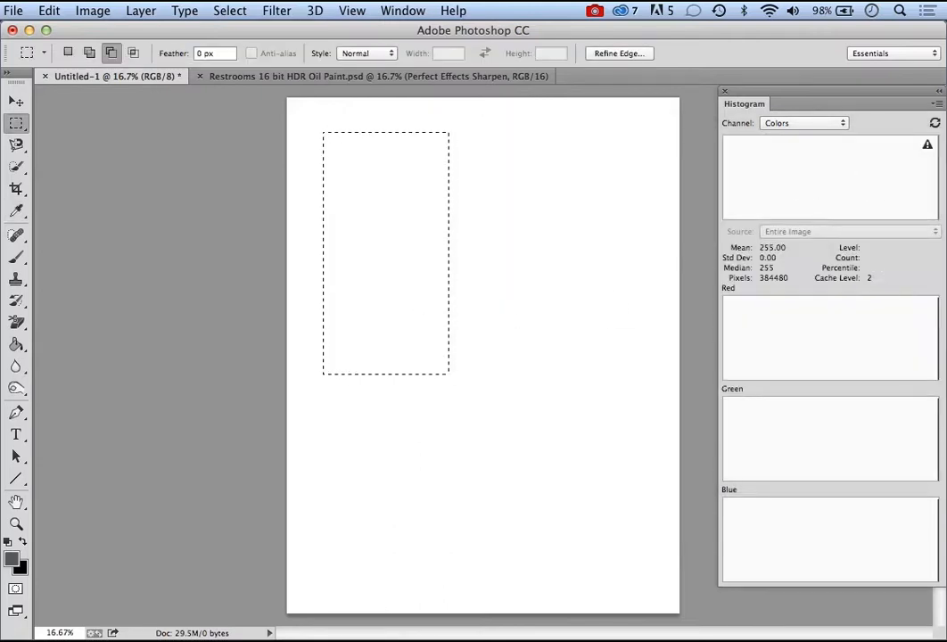
- Fill the rectangular selection with the gray foreground color and deselect it
left_click(17, 346)
left_click(373, 267)
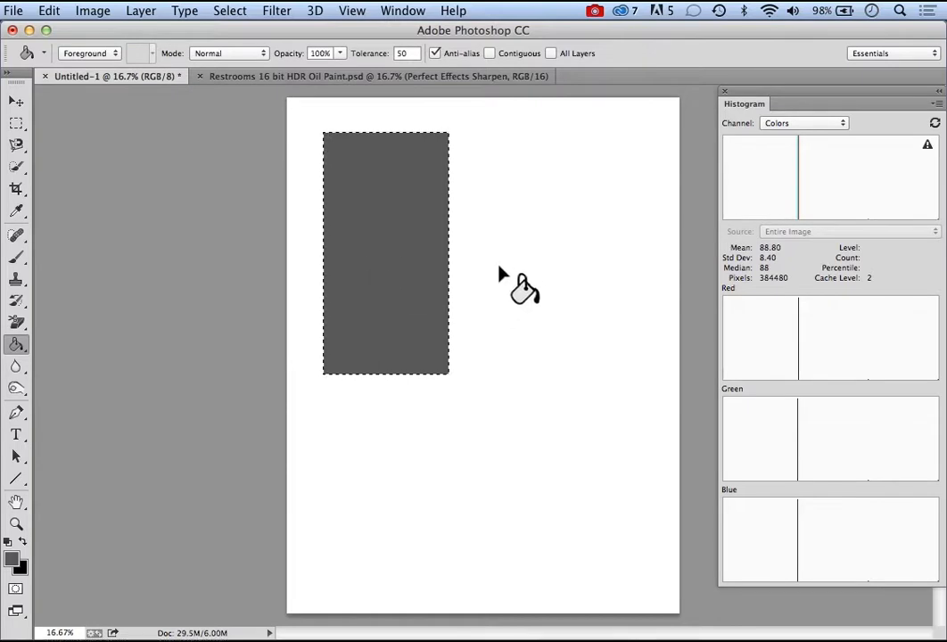
left_click(239, 16)
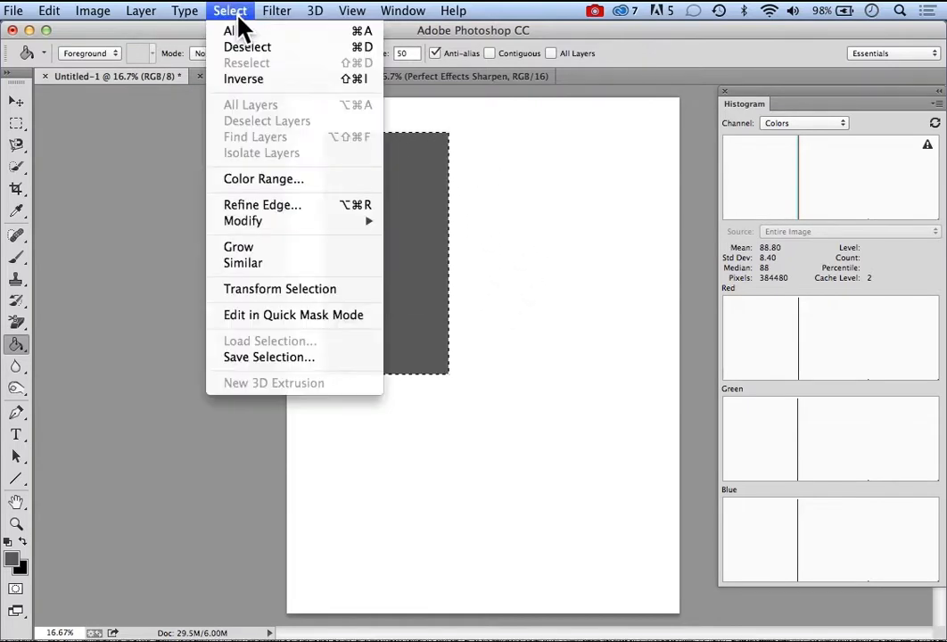
left_click(245, 44)
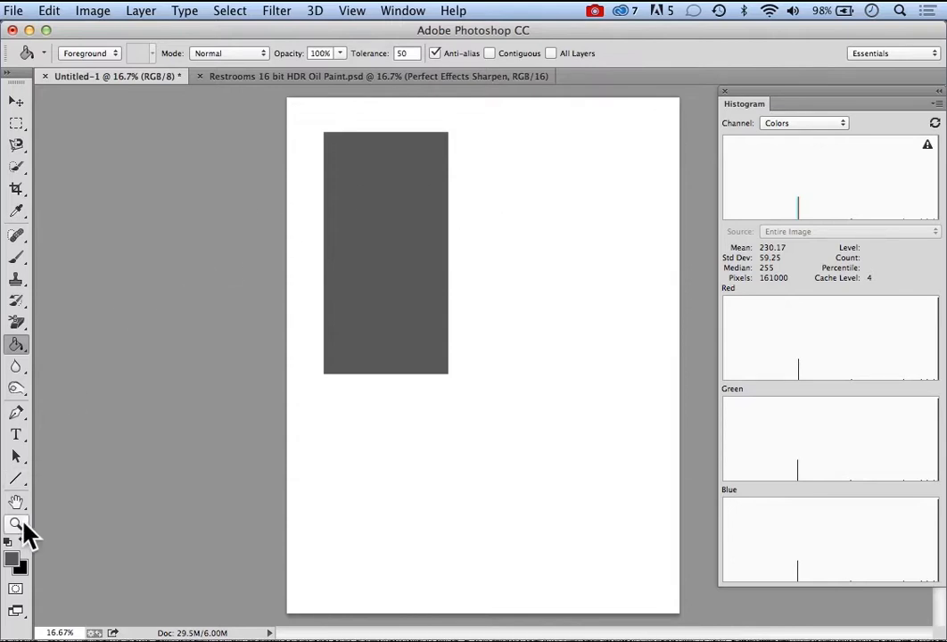
- Set the foreground color to the darker gray 252525
left_click(13, 561)
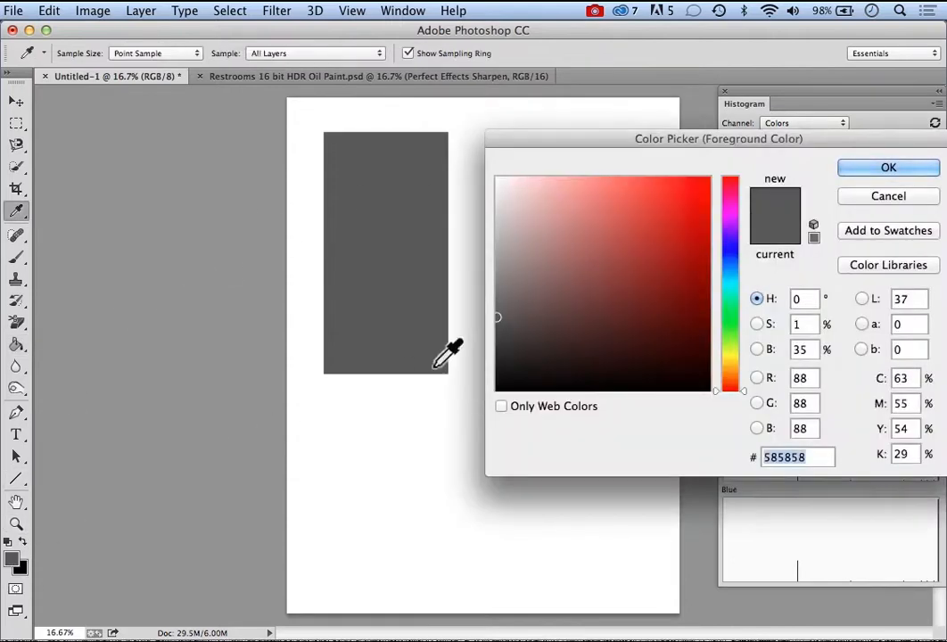
left_click(497, 359)
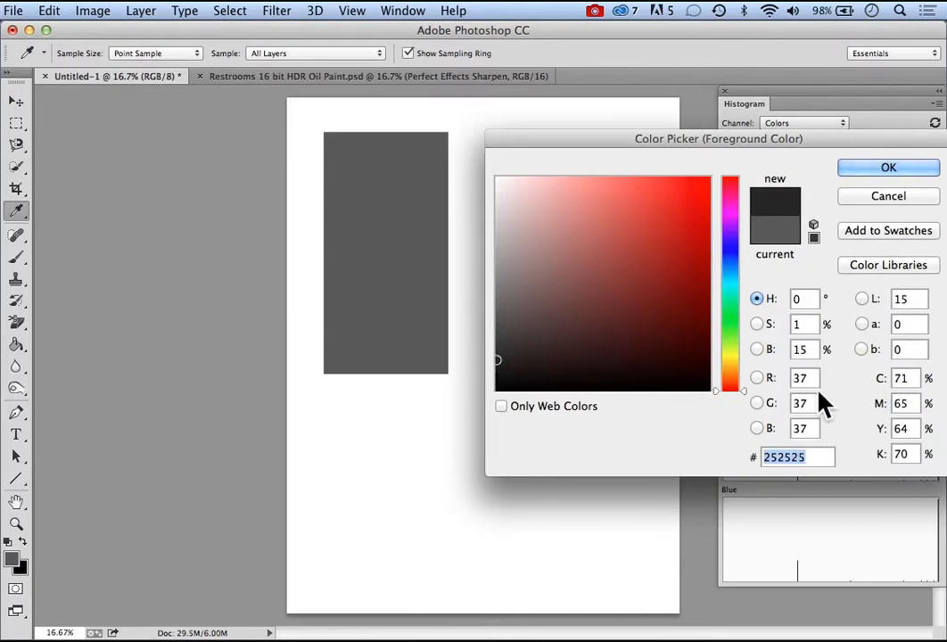
left_click(891, 169)
key("g")
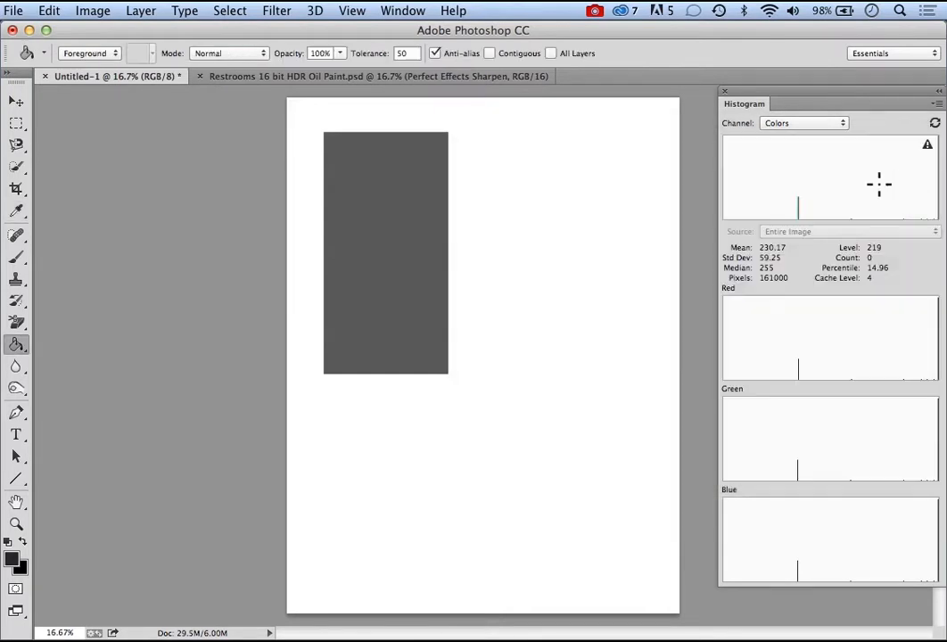
- Make a tall elliptical selection to the right of the gray rectangle, fill it with the foreground color, and deselect it
left_click_drag(16, 124, 49, 136)
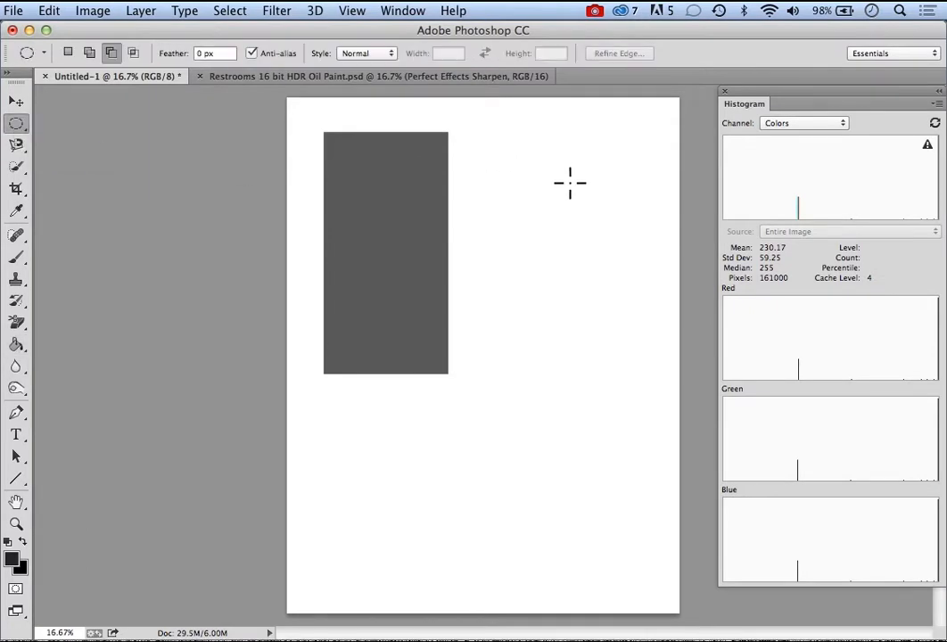
left_click_drag(513, 152, 638, 374)
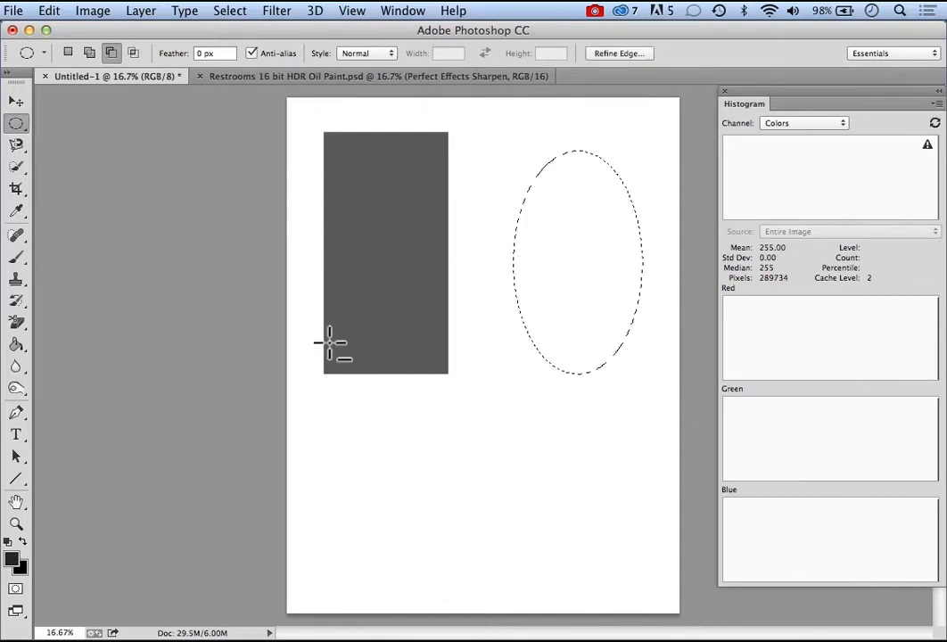
left_click(16, 347)
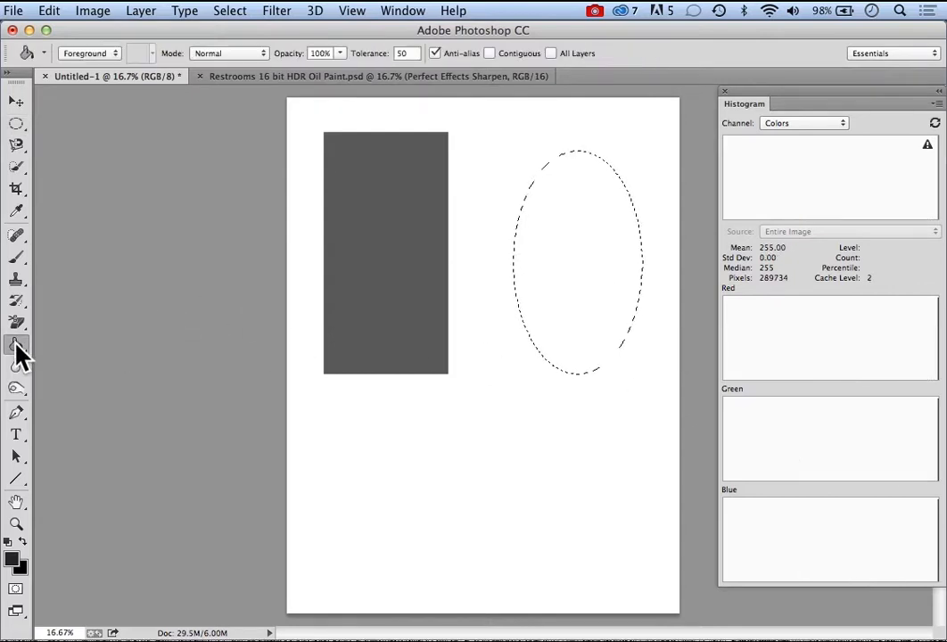
left_click(590, 269)
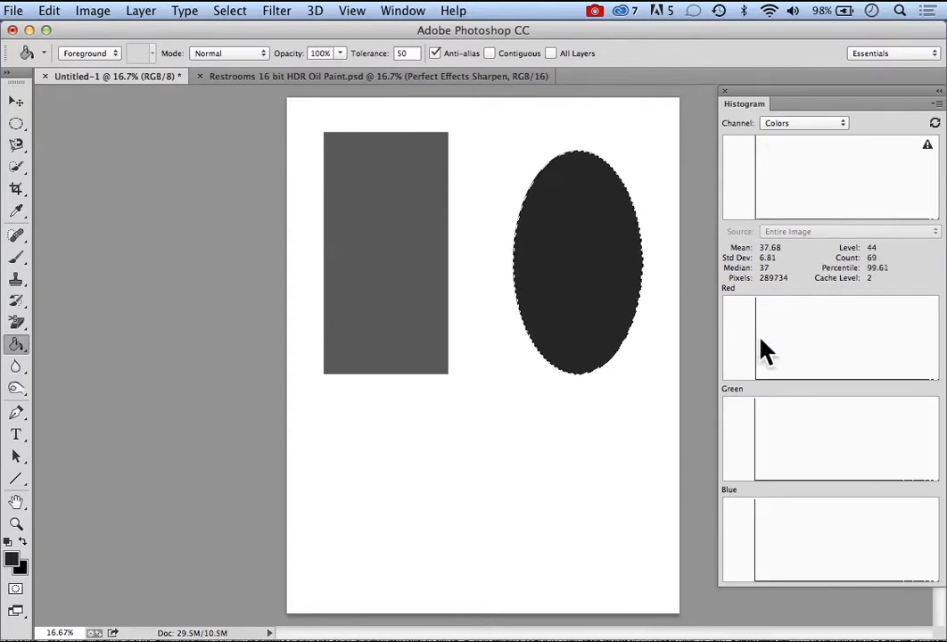
left_click(229, 12)
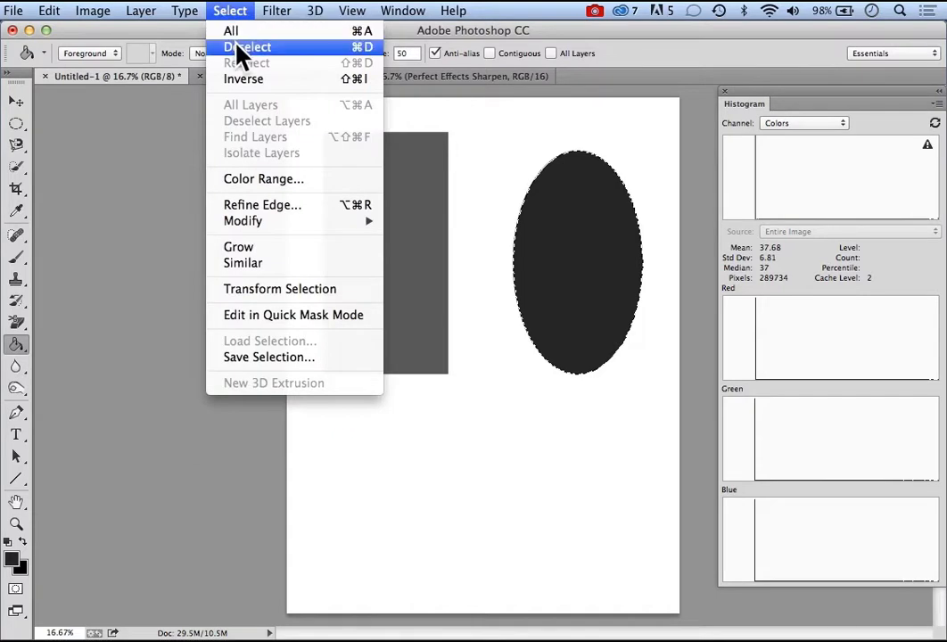
left_click(238, 49)
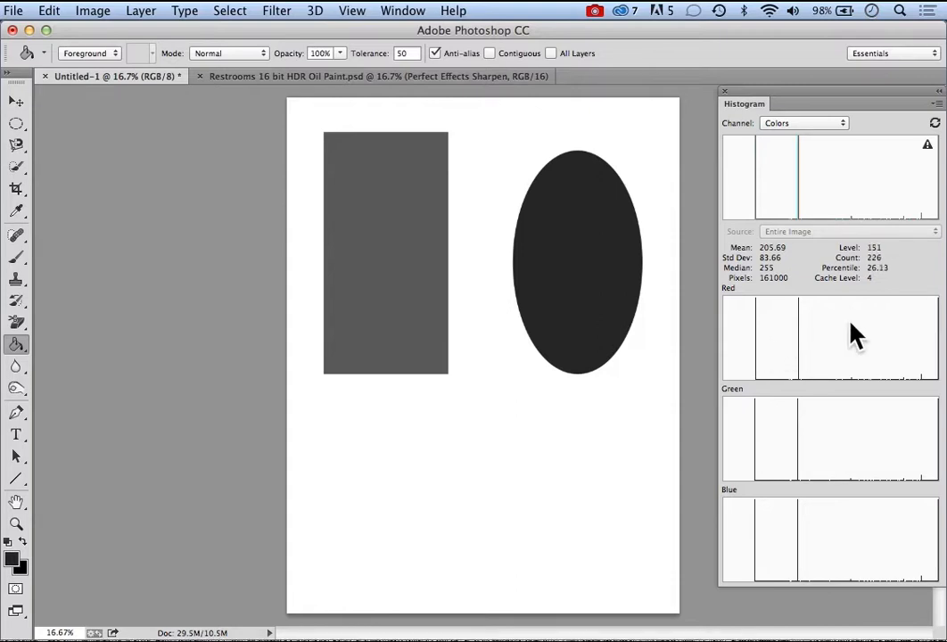
- Make a small circular selection below the gray rectangle and set the foreground color to light gray a8a8a8
left_click(16, 124)
left_click_drag(367, 437, 424, 492)
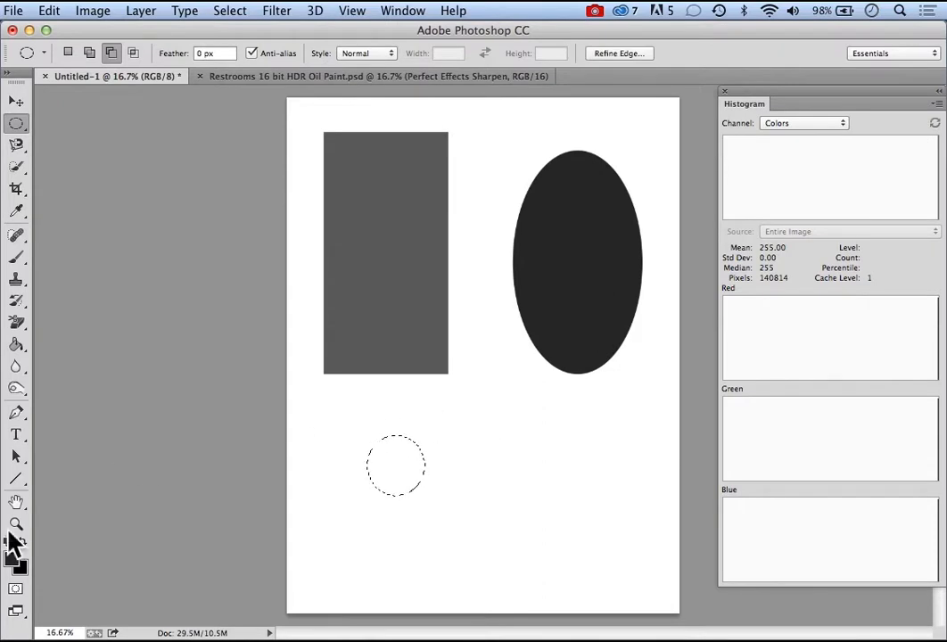
left_click(13, 557)
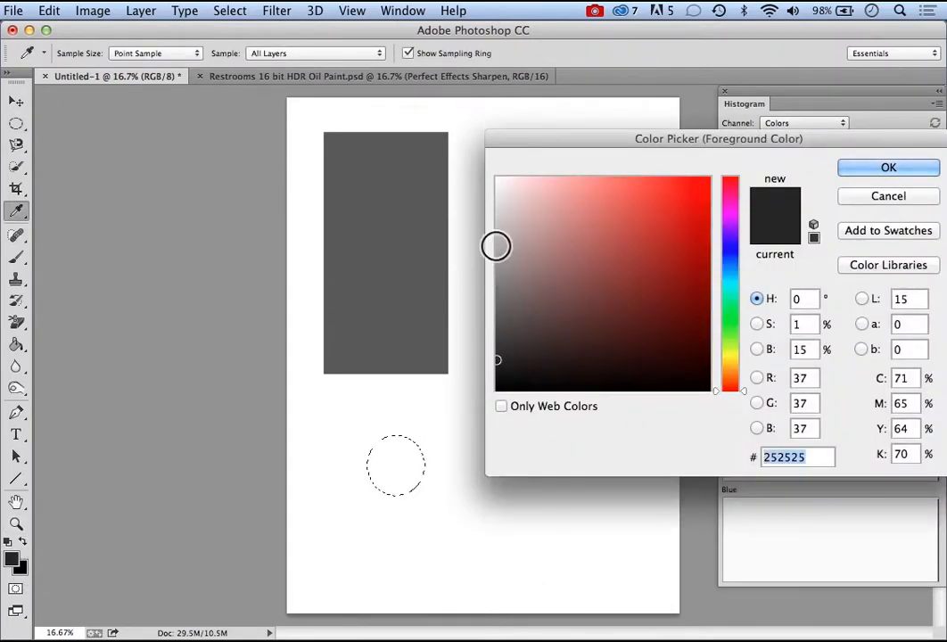
left_click(498, 245)
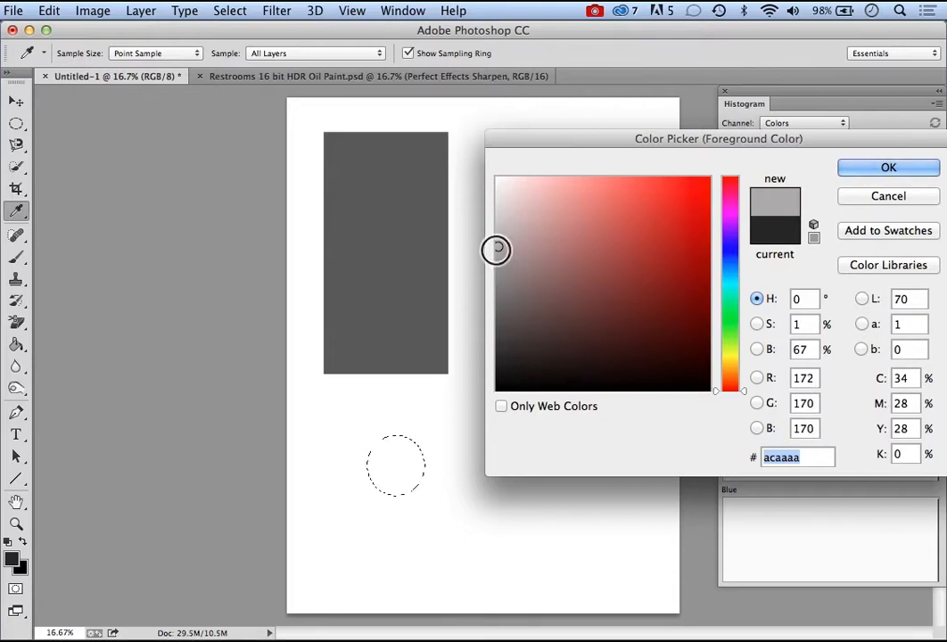
left_click(496, 250)
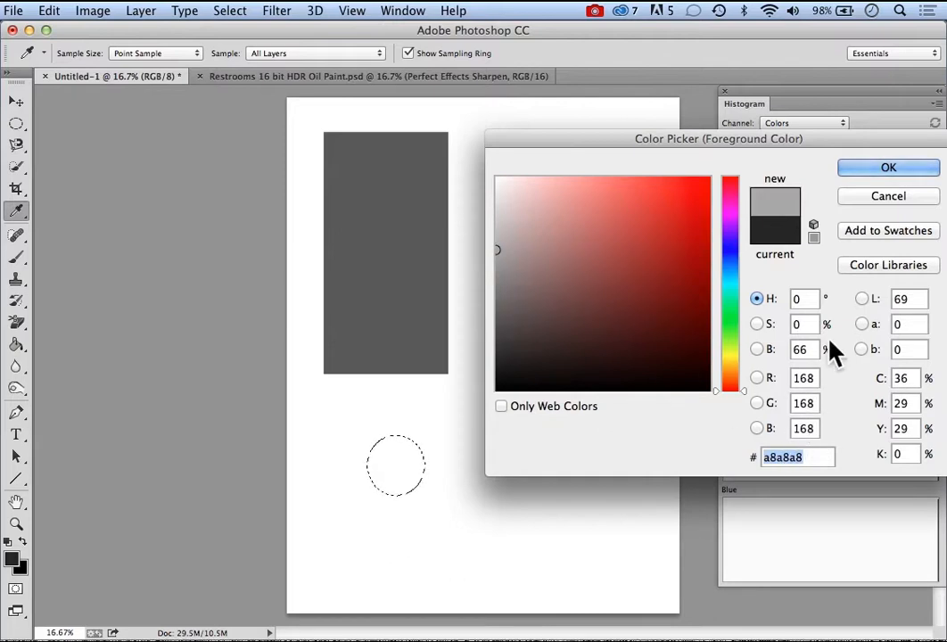
left_click(875, 173)
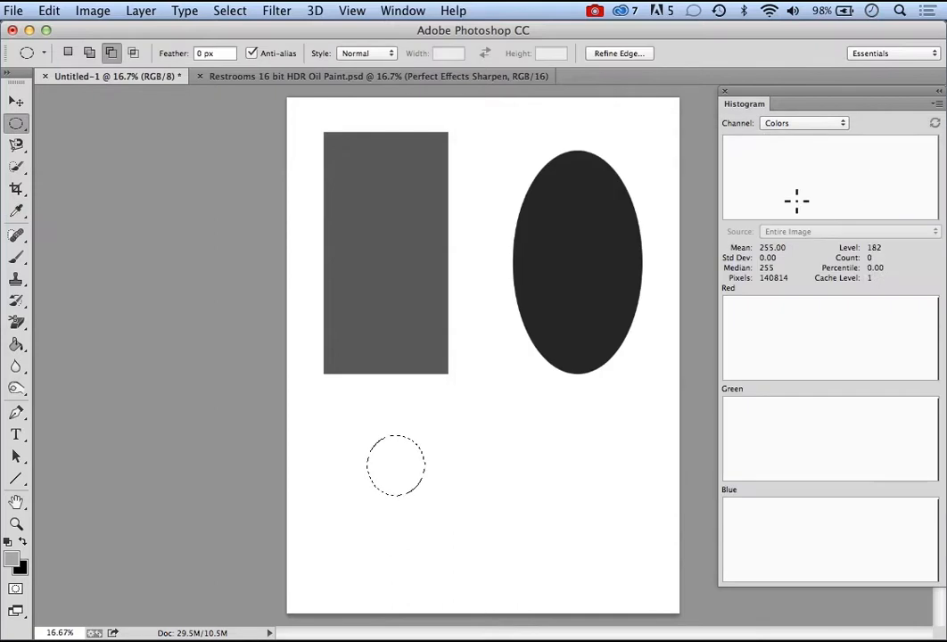
- Fill the circular selection with the light gray foreground color and deselect it
left_click(16, 345)
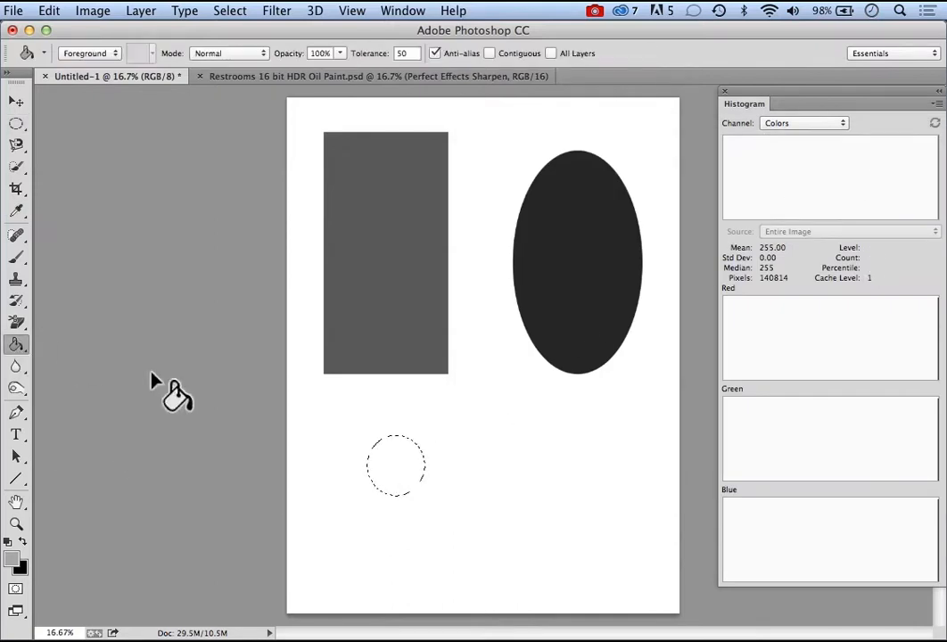
left_click(395, 476)
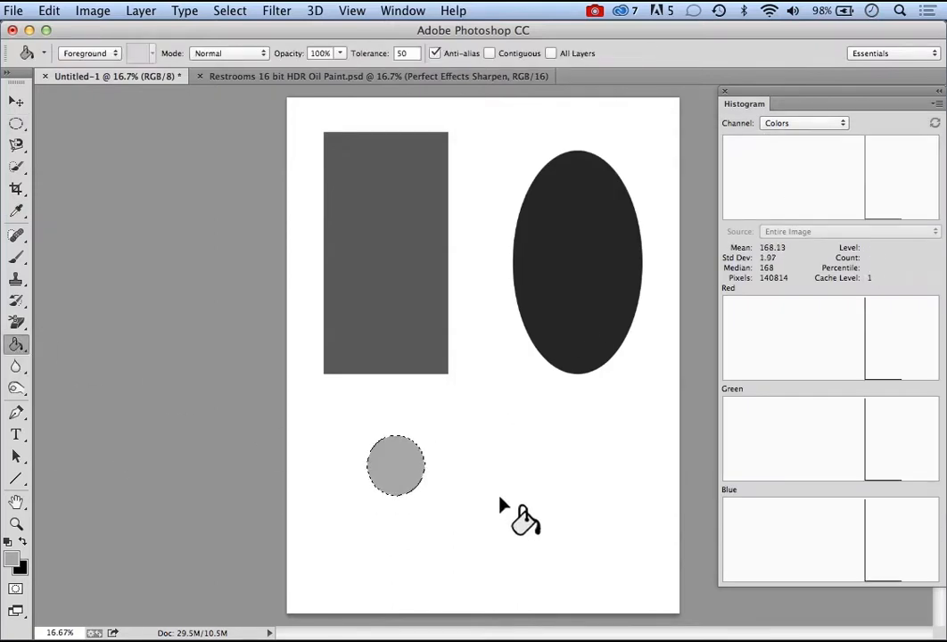
left_click(236, 12)
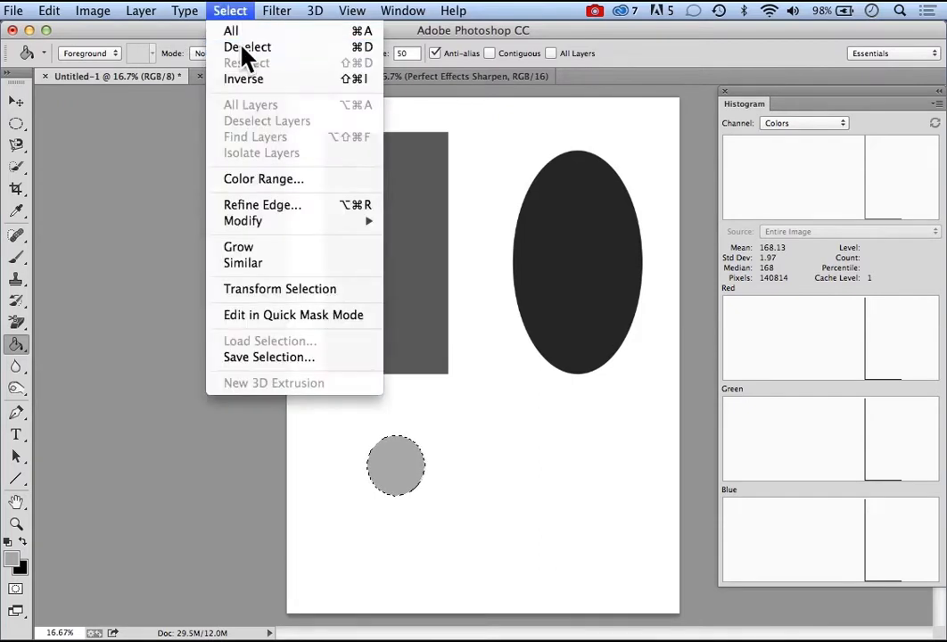
left_click(242, 44)
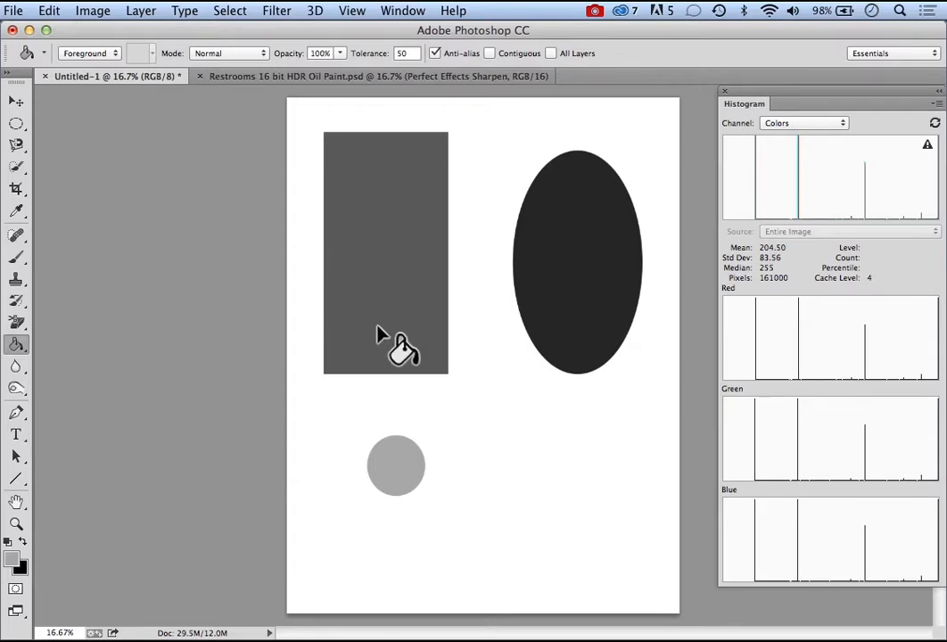
- Create a new empty layer above the background with the default name, Normal mode and 100% opacity
left_click(16, 100)
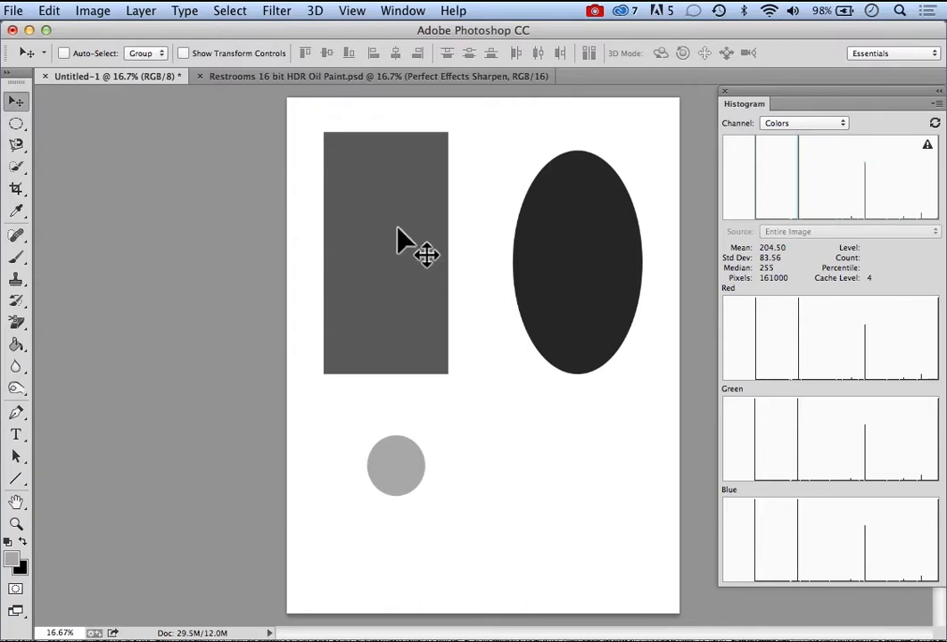
left_click_drag(403, 241, 404, 242)
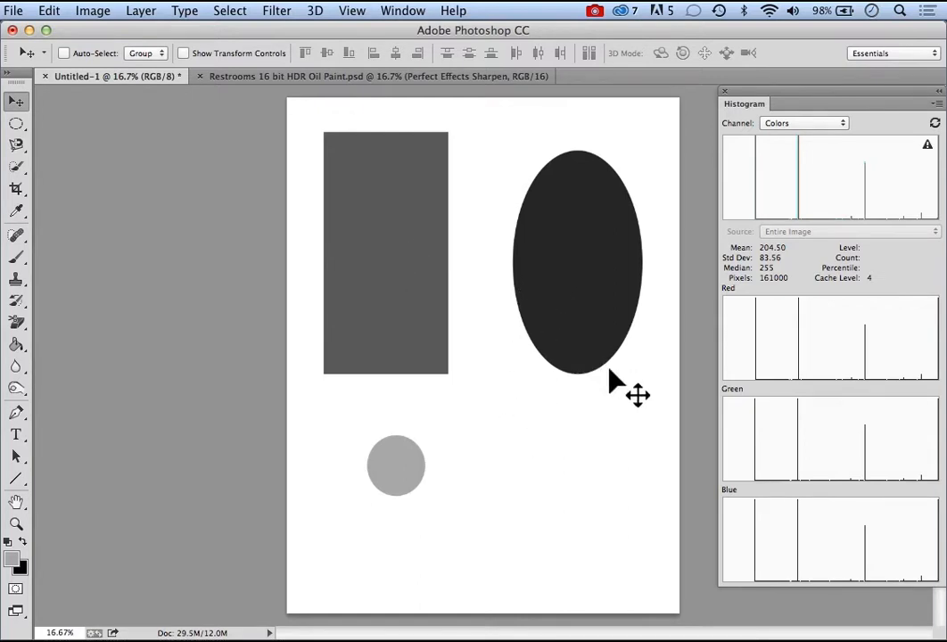
left_click(142, 13)
mouse_move(154, 30)
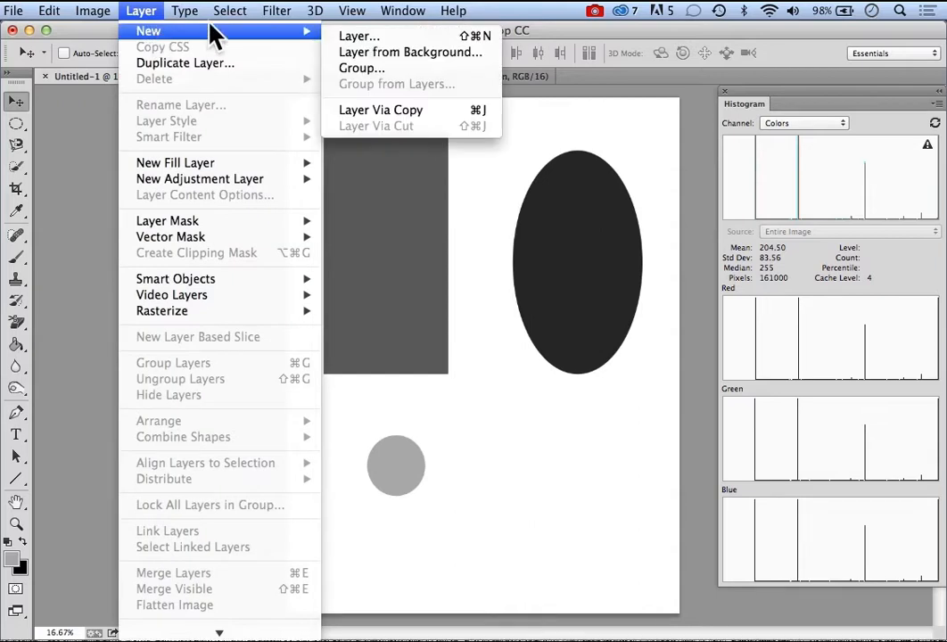
left_click(353, 37)
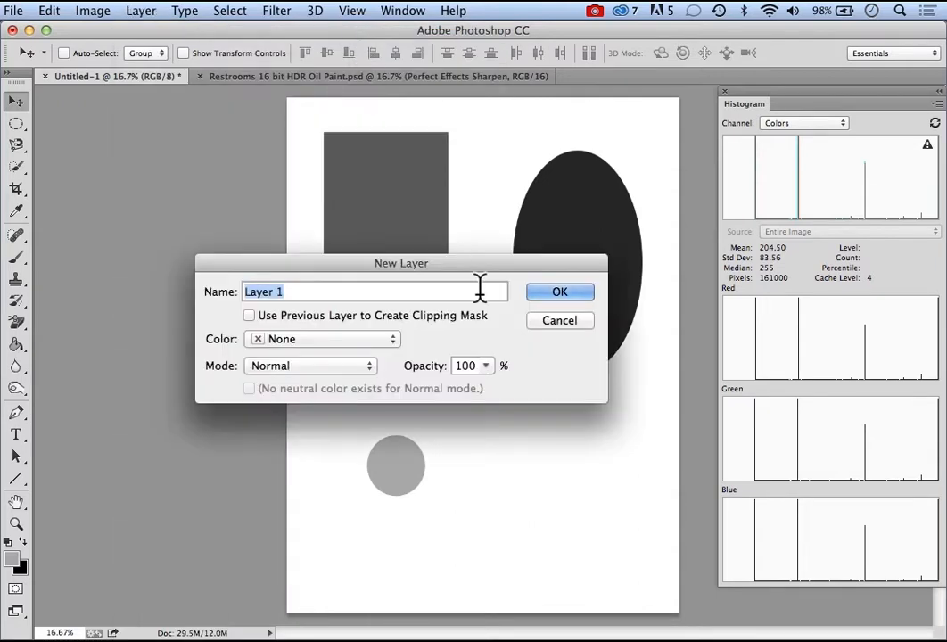
left_click(542, 296)
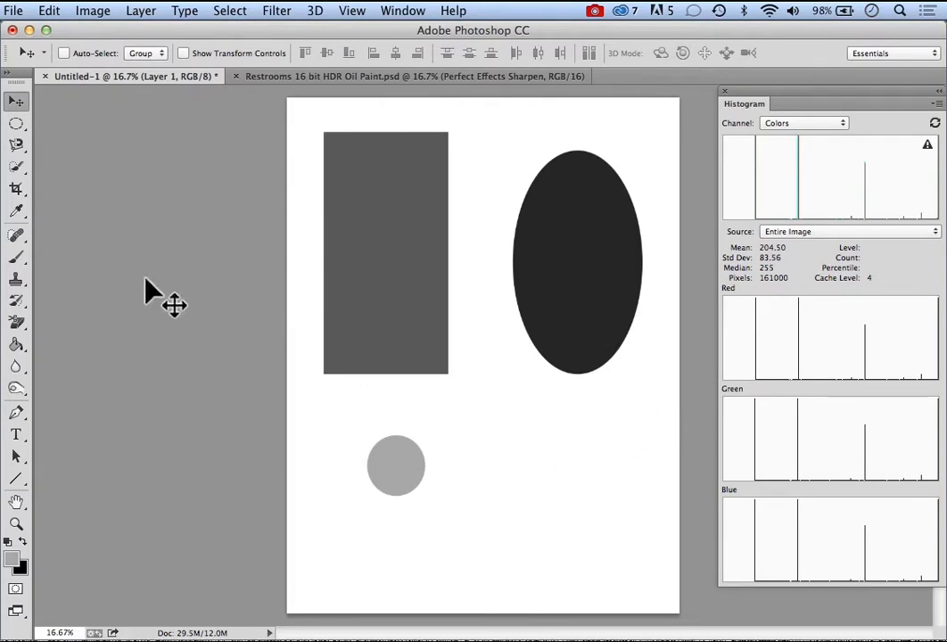
- Make a tall rectangular selection below the dark ellipse and fill it with the light gray foreground color
left_click(17, 124)
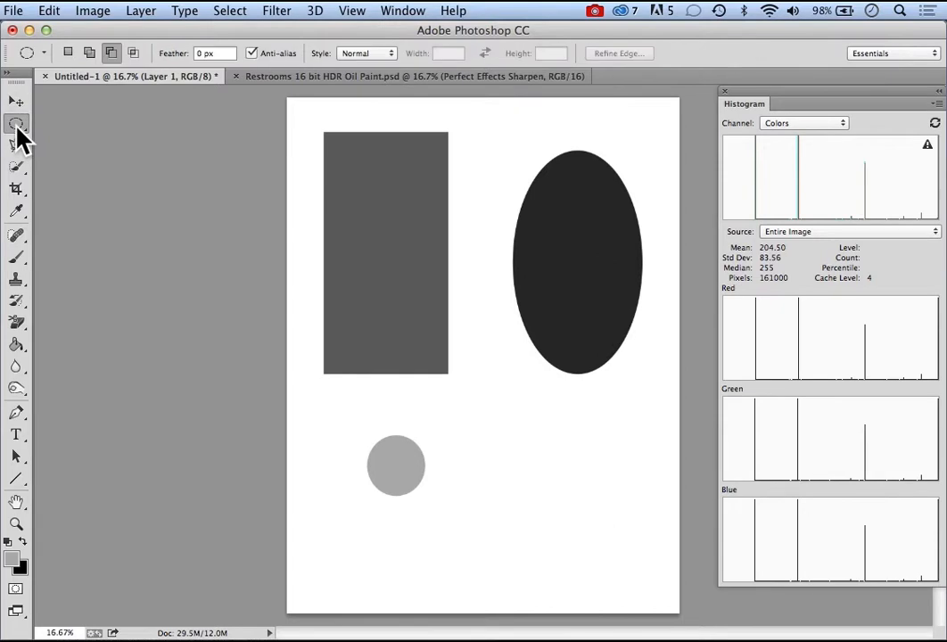
left_click_drag(17, 133, 70, 121)
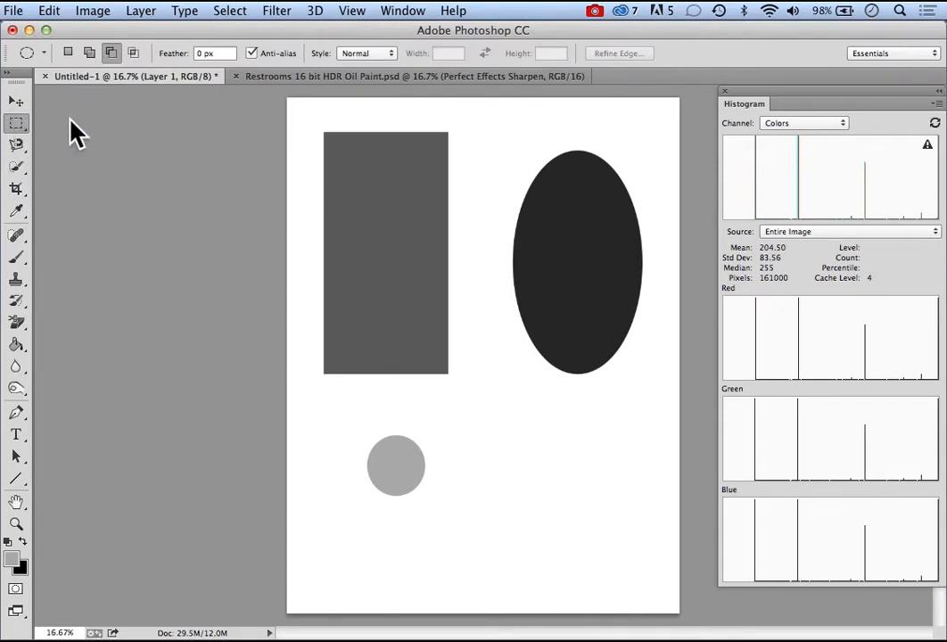
left_click_drag(492, 403, 593, 576)
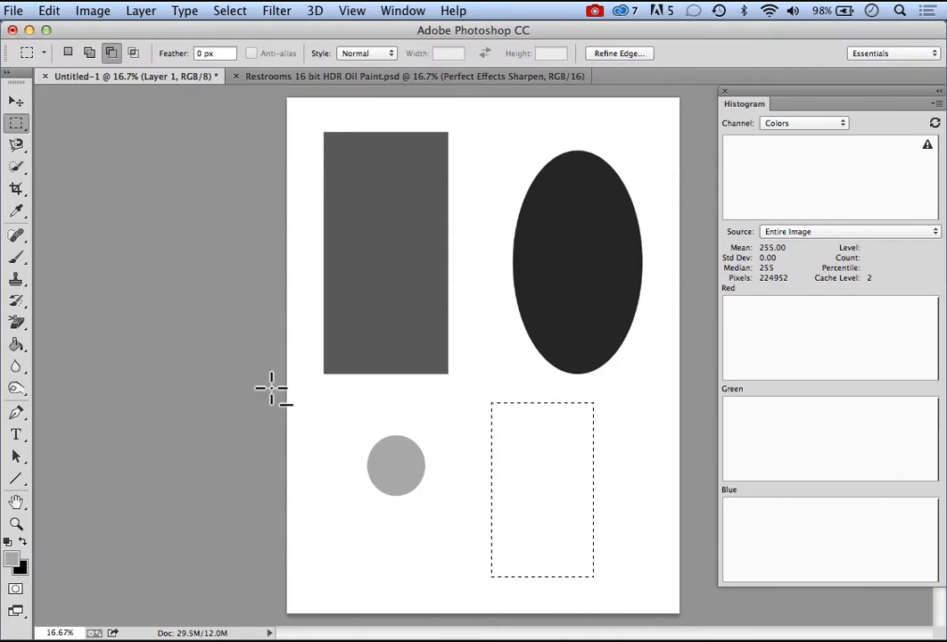
left_click(16, 346)
left_click(529, 484)
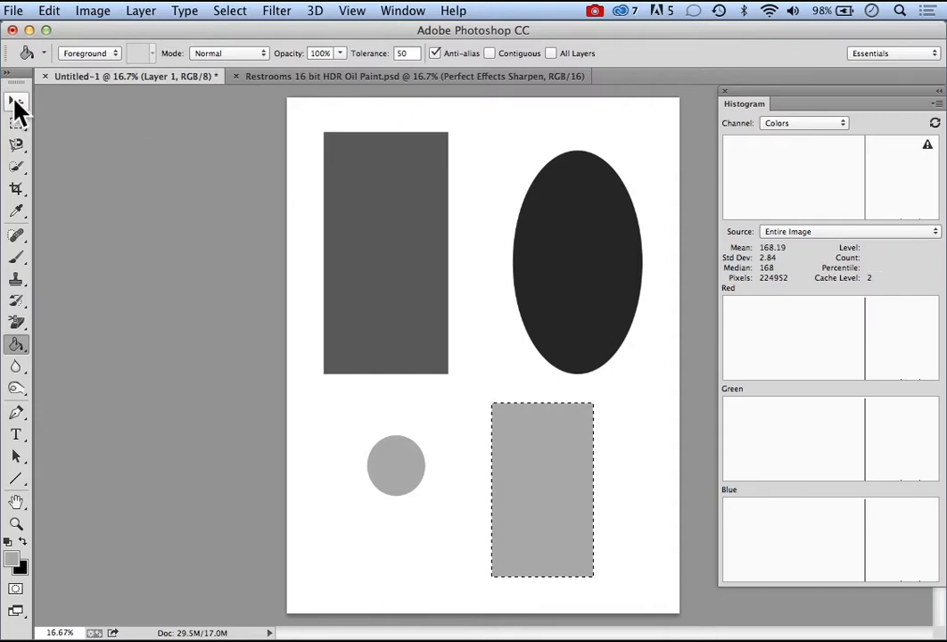
- Deselect the light gray rectangle and move it slightly left and down on the canvas
left_click(229, 11)
left_click(239, 46)
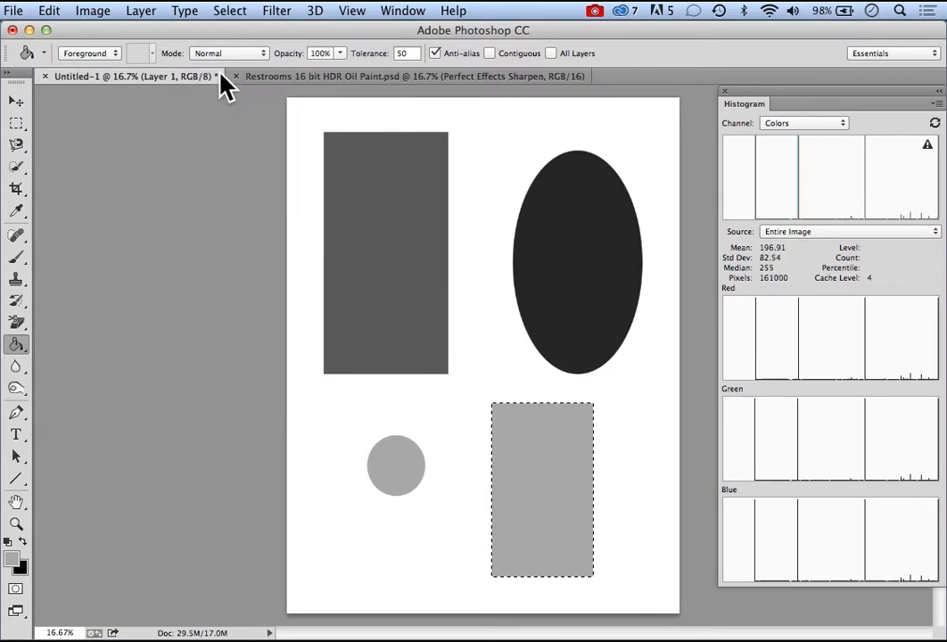
left_click(16, 101)
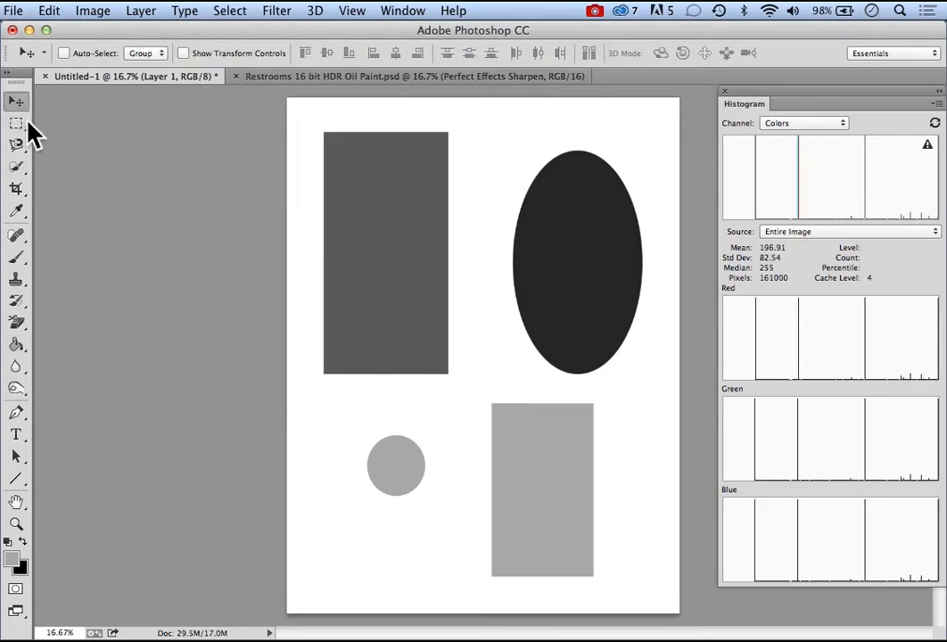
mouse_move(855, 345)
mouse_move(549, 521)
left_mouse_down()
mouse_move(549, 509)
mouse_move(549, 519)
mouse_move(437, 450)
mouse_move(423, 332)
mouse_move(416, 264)
mouse_move(519, 262)
mouse_move(553, 271)
mouse_move(493, 290)
mouse_move(444, 291)
mouse_move(491, 292)
mouse_move(482, 347)
mouse_move(562, 486)
mouse_move(586, 487)
mouse_move(544, 533)
mouse_move(432, 512)
mouse_move(408, 350)
mouse_move(456, 227)
mouse_move(571, 270)
mouse_move(593, 407)
mouse_move(558, 522)
mouse_move(535, 526)
left_mouse_up()
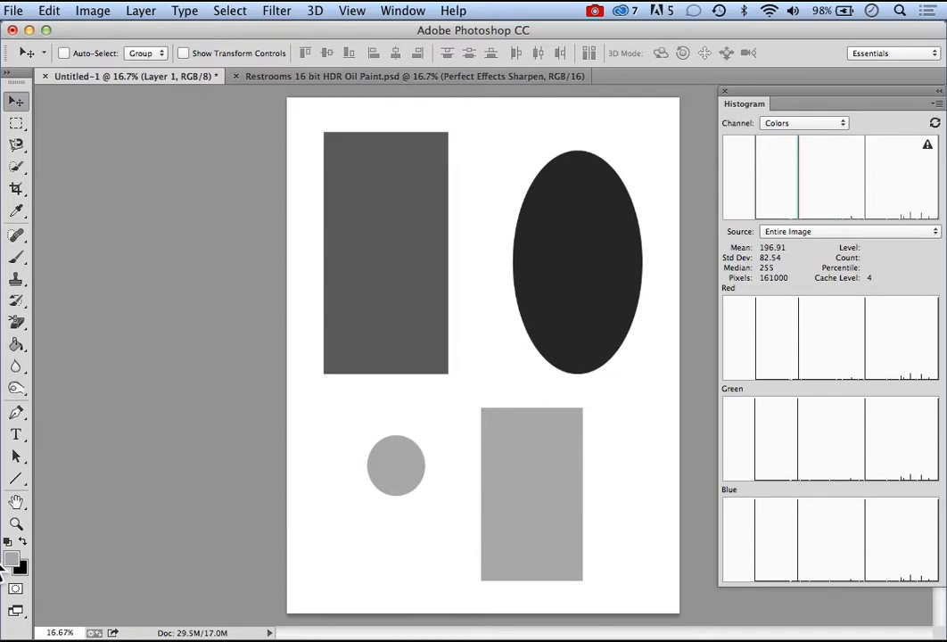
- Set the foreground color to red a73737 and fill the light gray rectangle below the ellipse with it
left_click(11, 562)
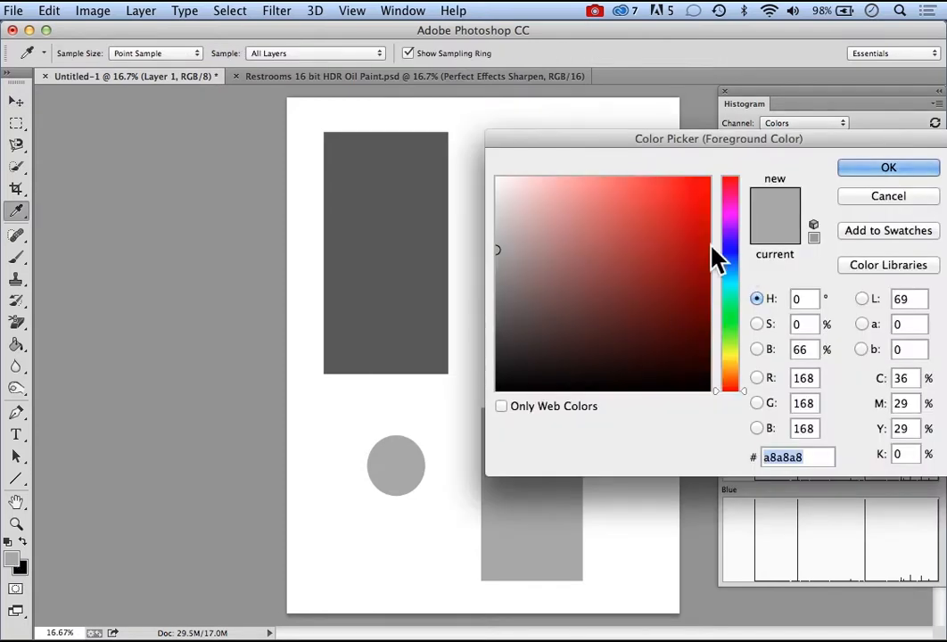
left_click(638, 249)
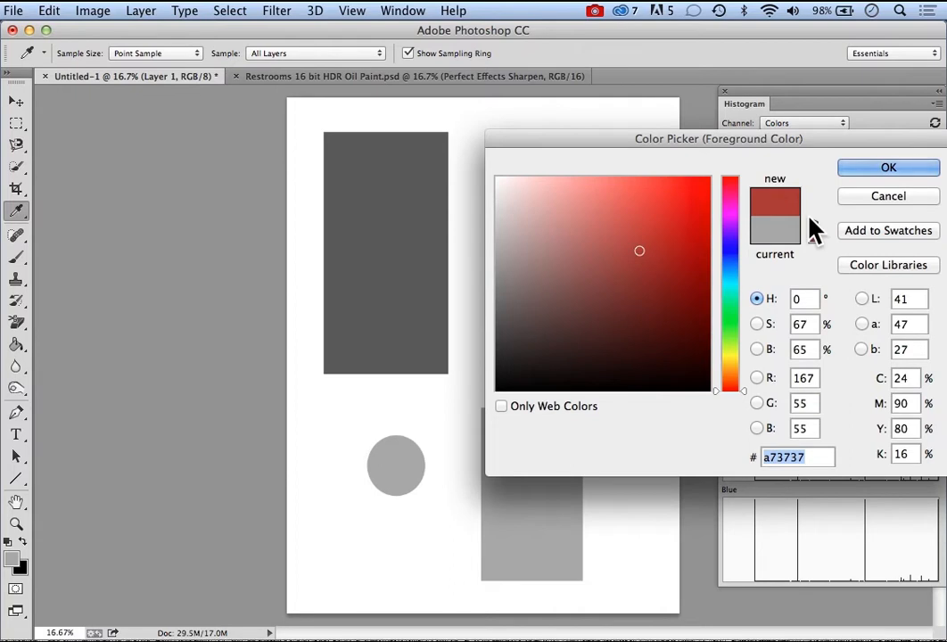
left_click(854, 171)
key("v")
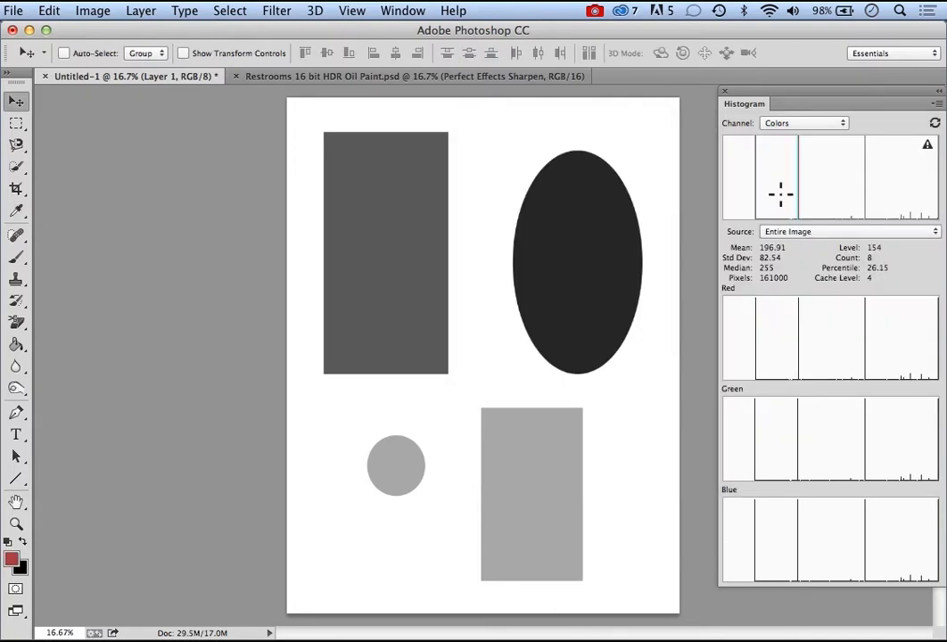
left_click(16, 344)
left_click(539, 508)
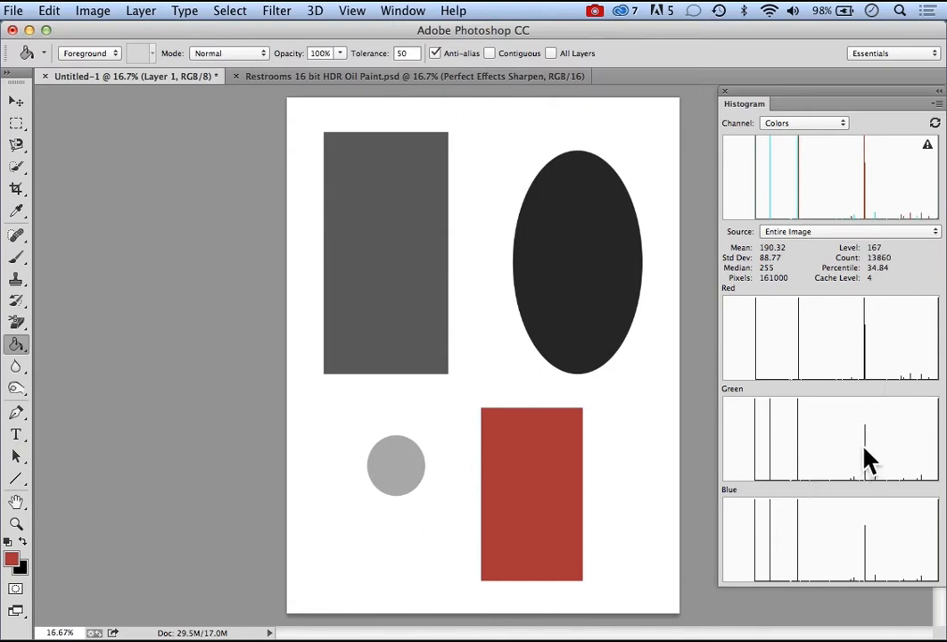
- Set the foreground color to the lighter red c67464, with a blue value of 100
left_click(10, 562)
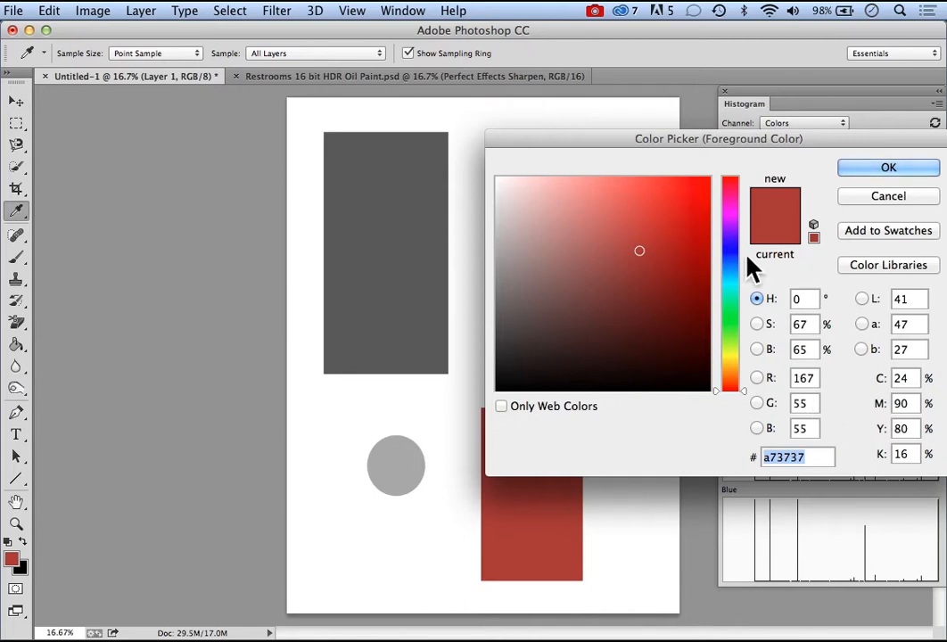
left_click(584, 224)
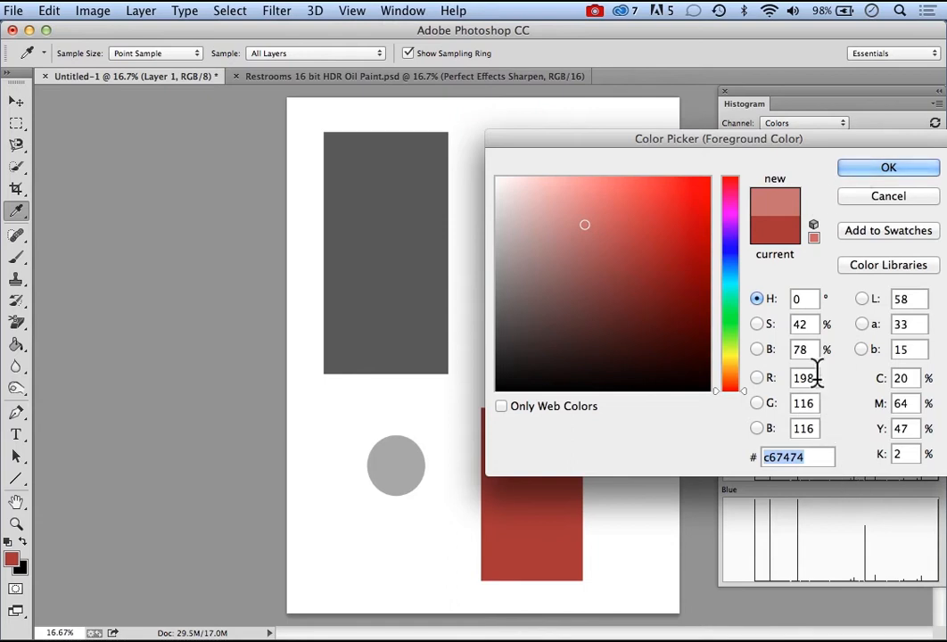
double_click(803, 427)
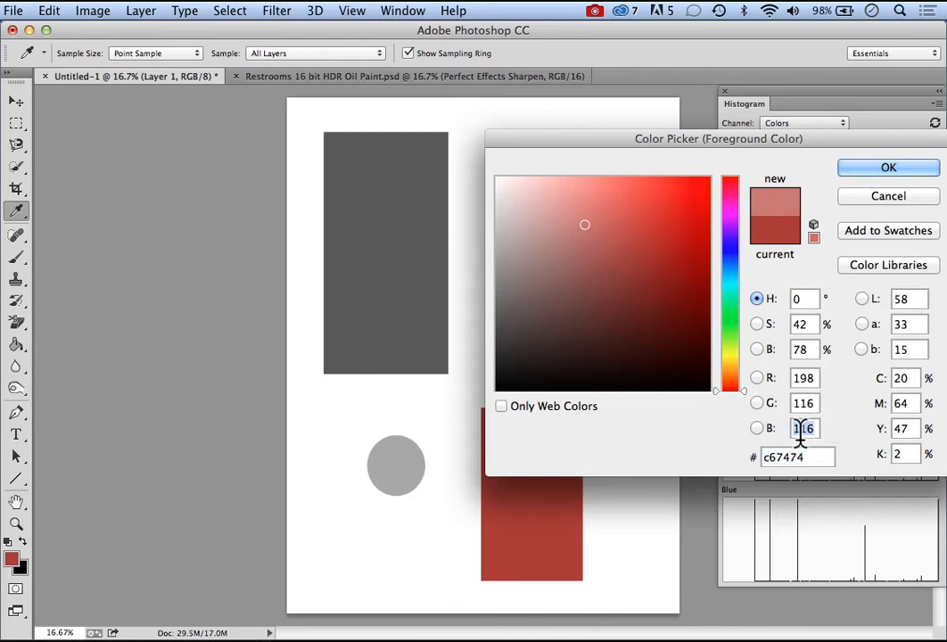
type("10")
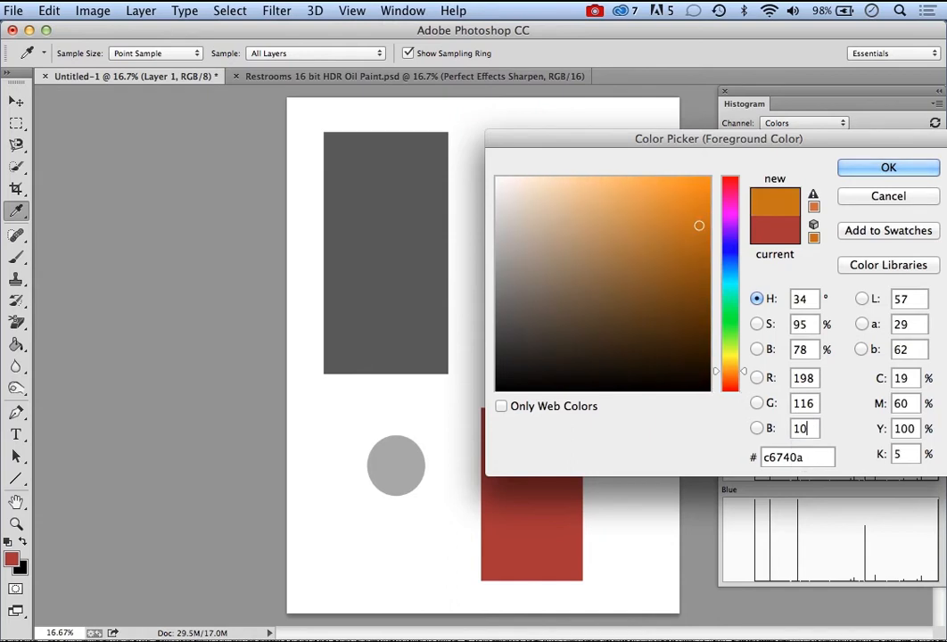
type("0")
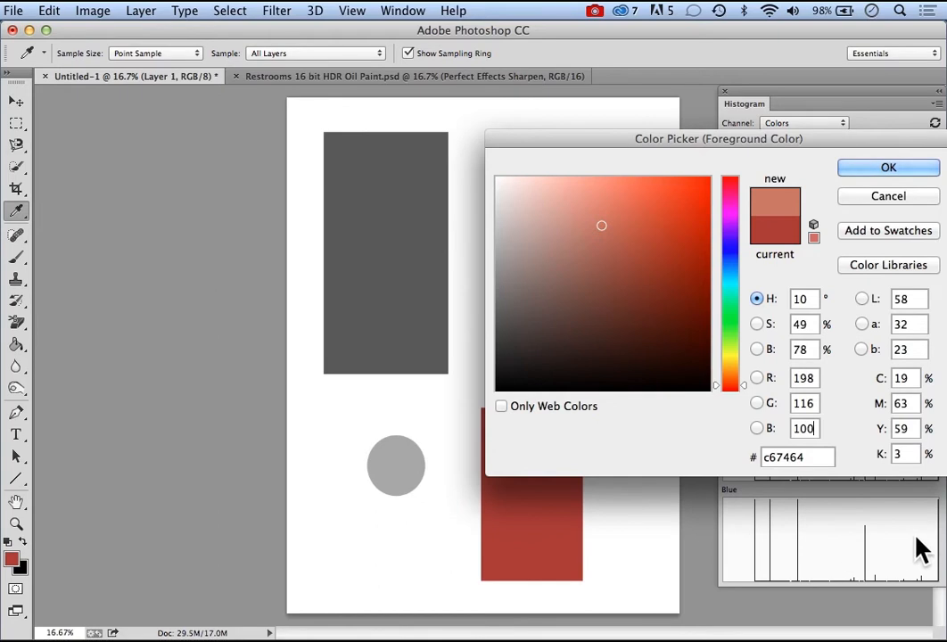
left_click(882, 165)
left_click(875, 167)
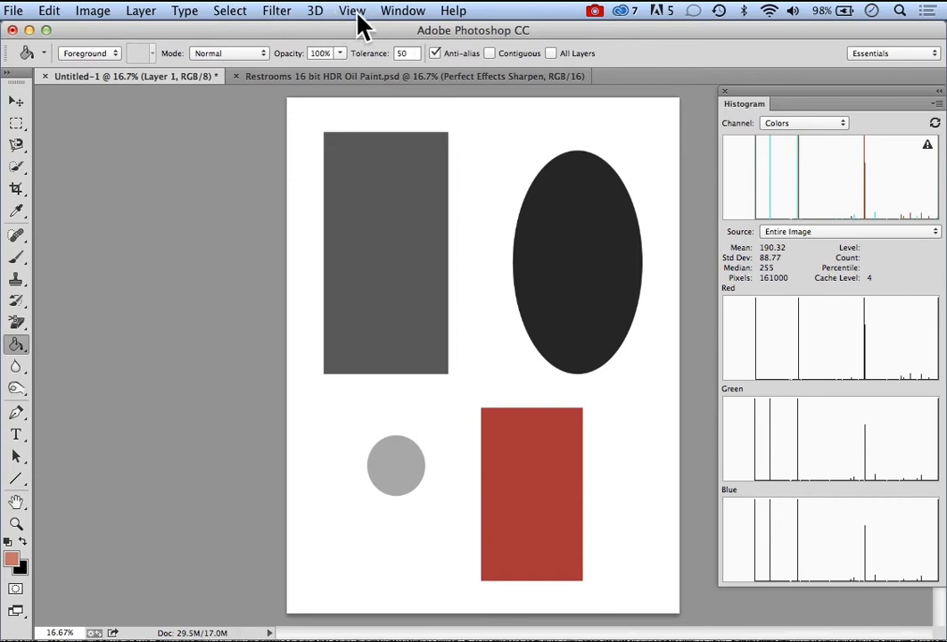
- Show the layer list, make the Background layer active, and hide the list again
left_click(402, 13)
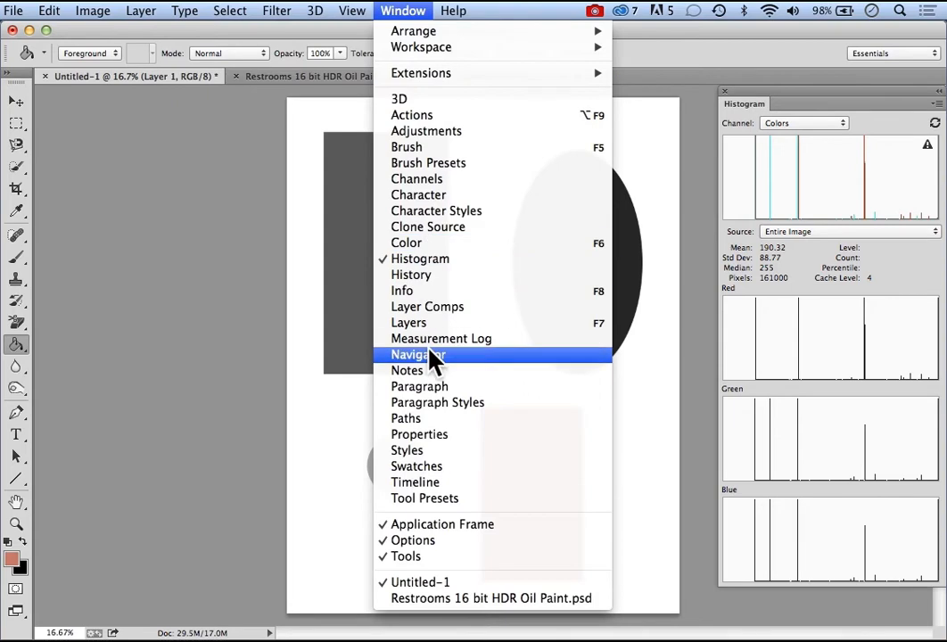
left_click(413, 324)
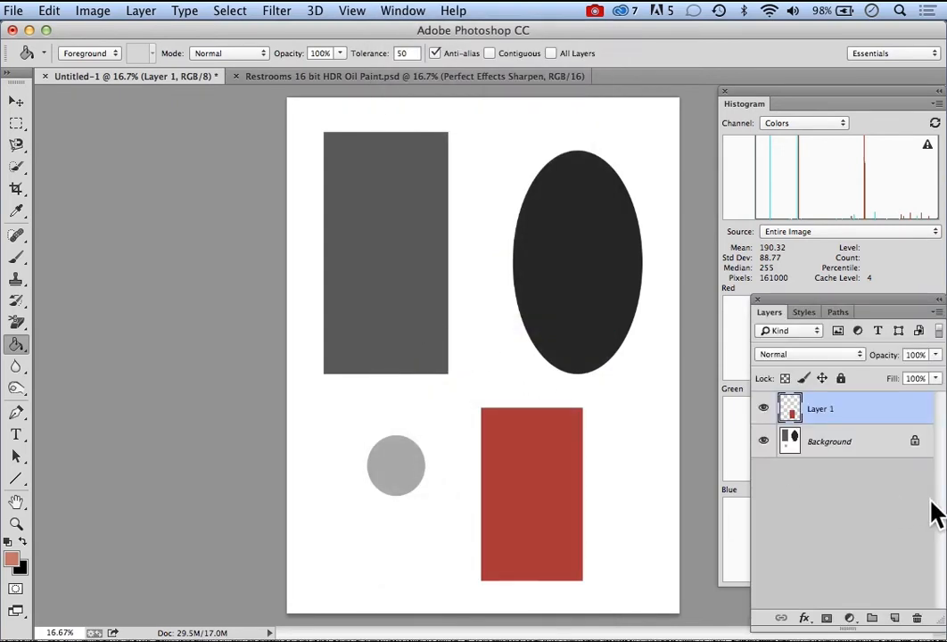
left_click(876, 452)
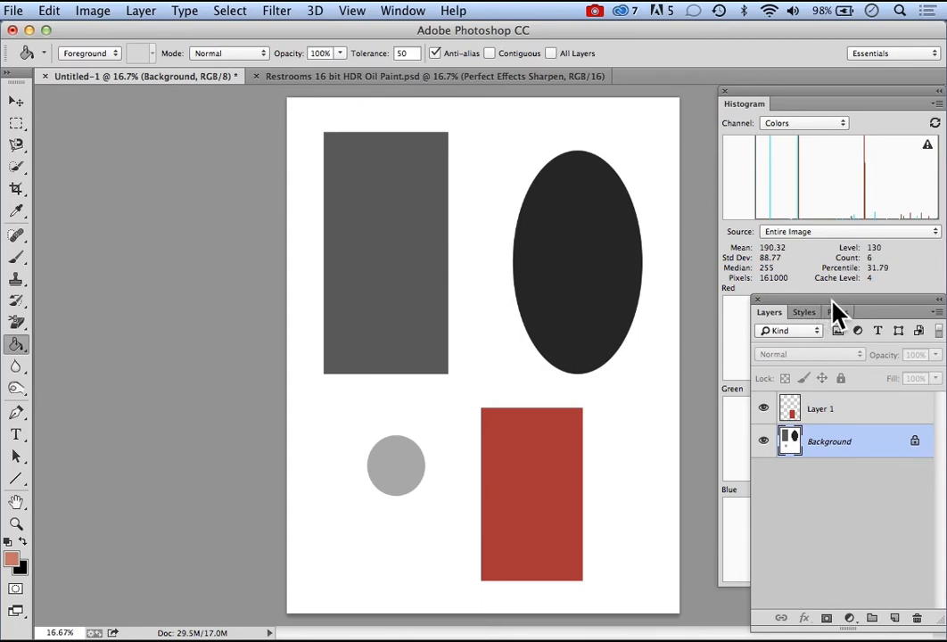
left_click(759, 302)
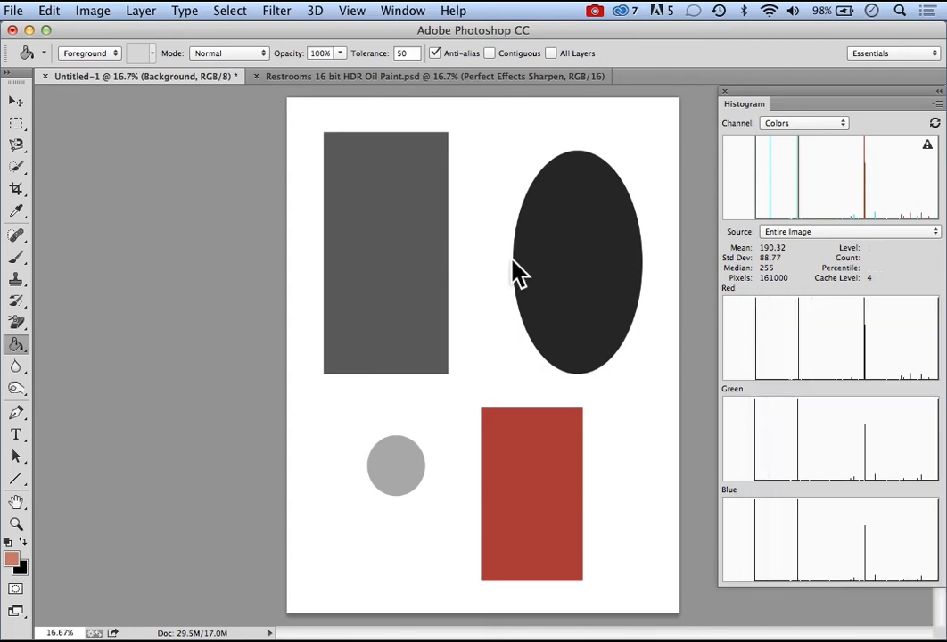
- Fill the dark gray rectangle with the lighter red foreground color and compare the histogram with that of the Restrooms 16 bit HDR Oil Paint.psd image
left_click(379, 253)
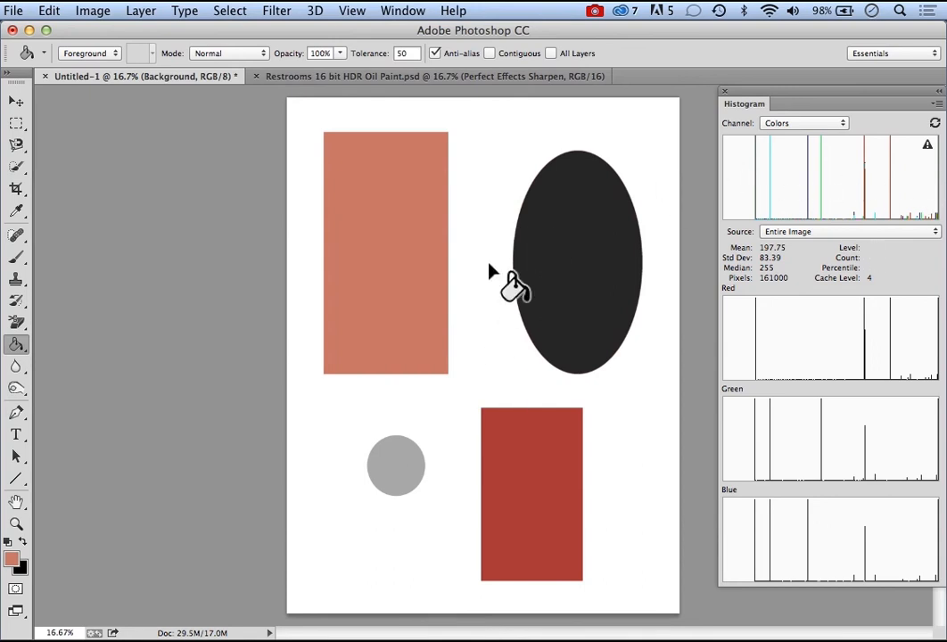
left_click(410, 78)
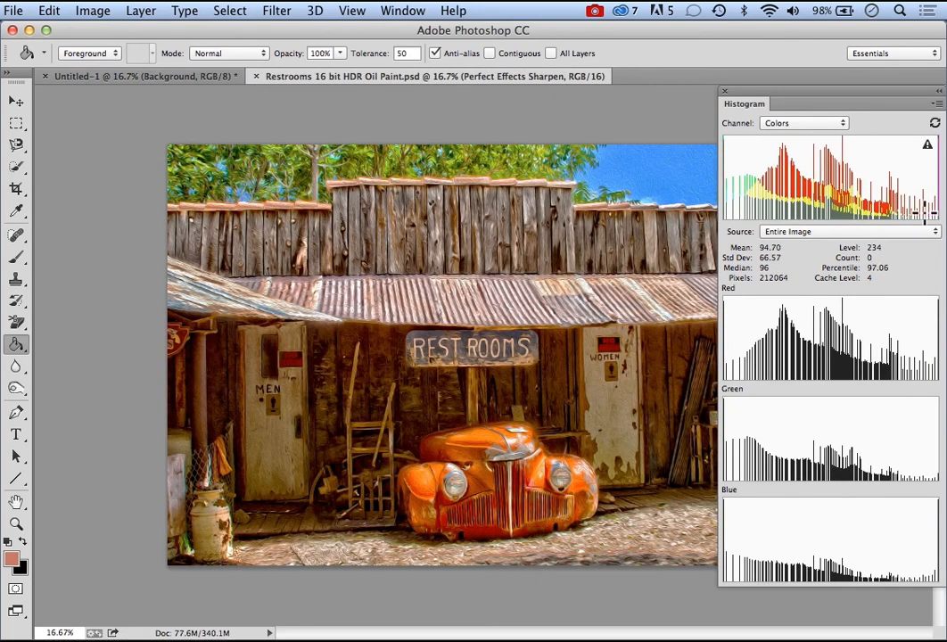
left_click(187, 78)
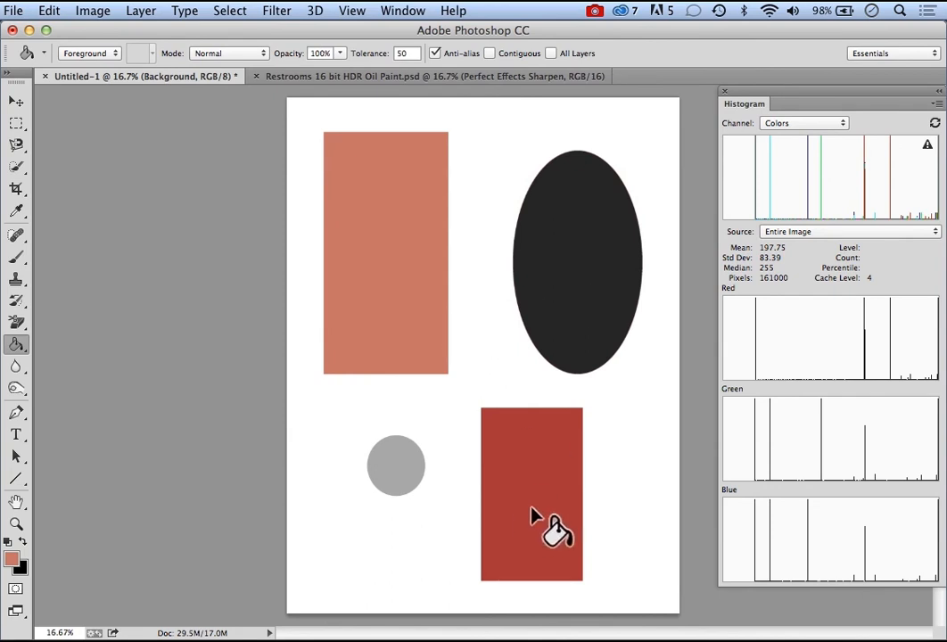
- Move the dark red rectangle on Layer 1 slightly left and up toward the ellipse, and hide the layer list
left_click_drag(550, 493, 536, 493)
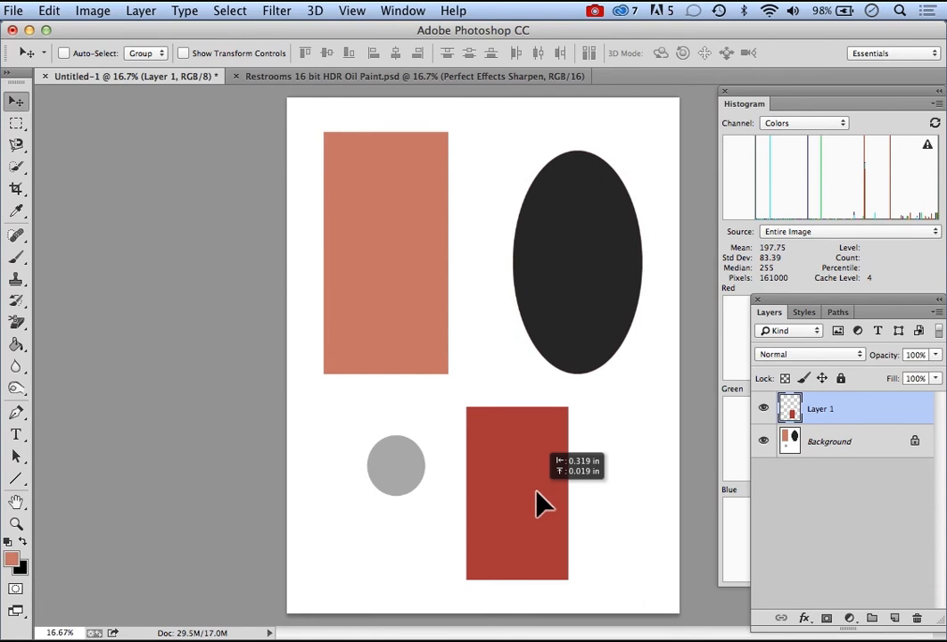
left_click_drag(535, 490, 535, 490)
left_click_drag(527, 489, 541, 471)
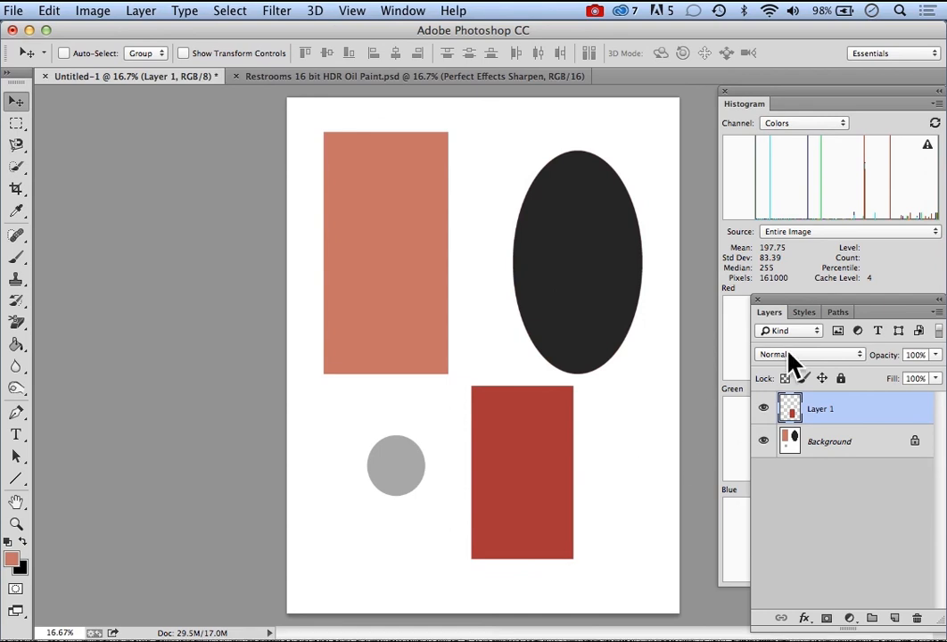
left_click(756, 301)
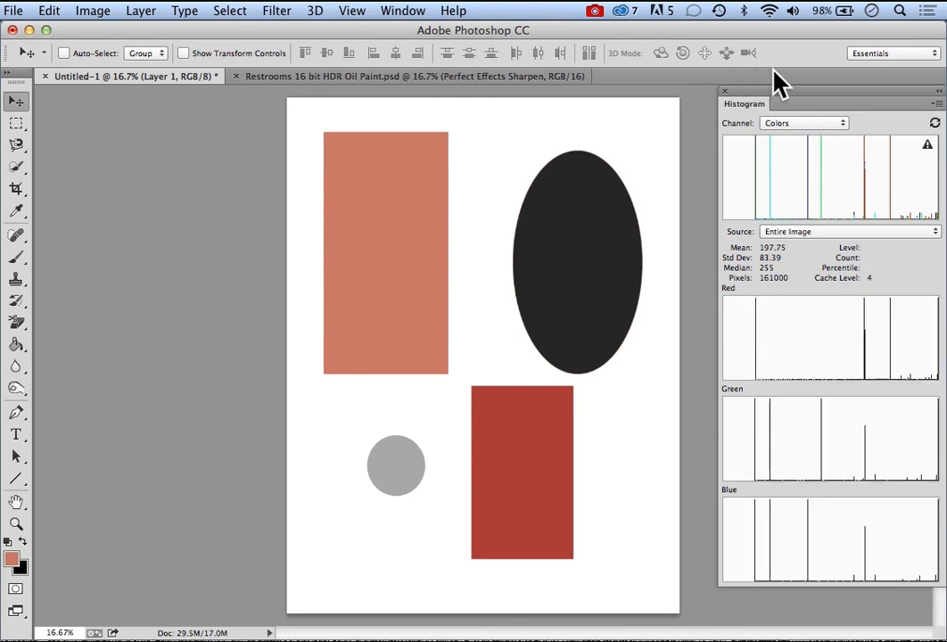